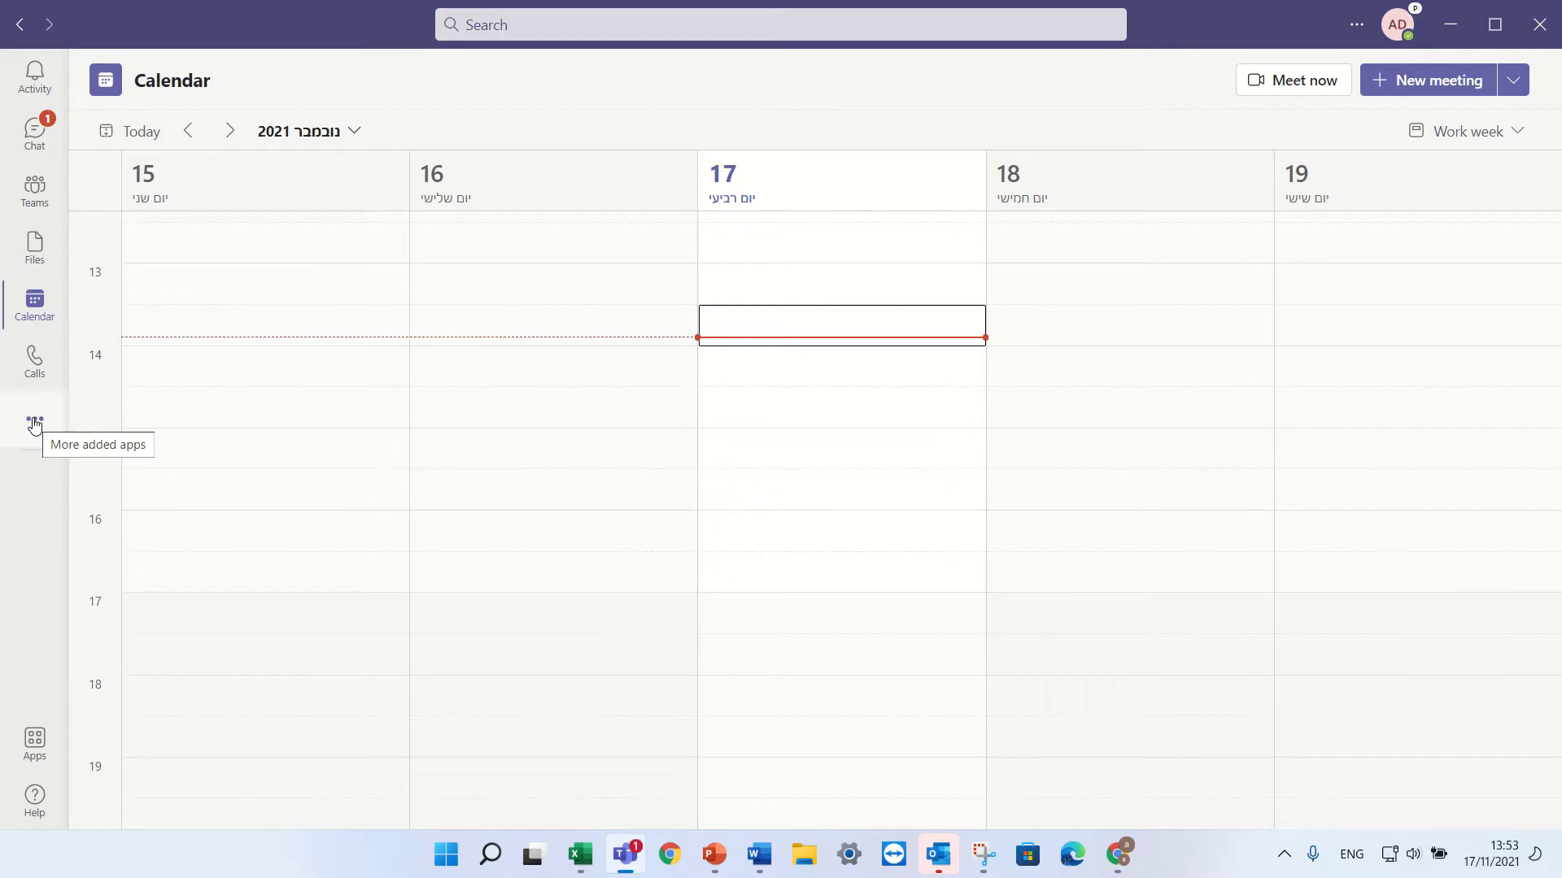
Find the Shifts app by searching "shif", open it and pin it to the app bar
left_click(34, 424)
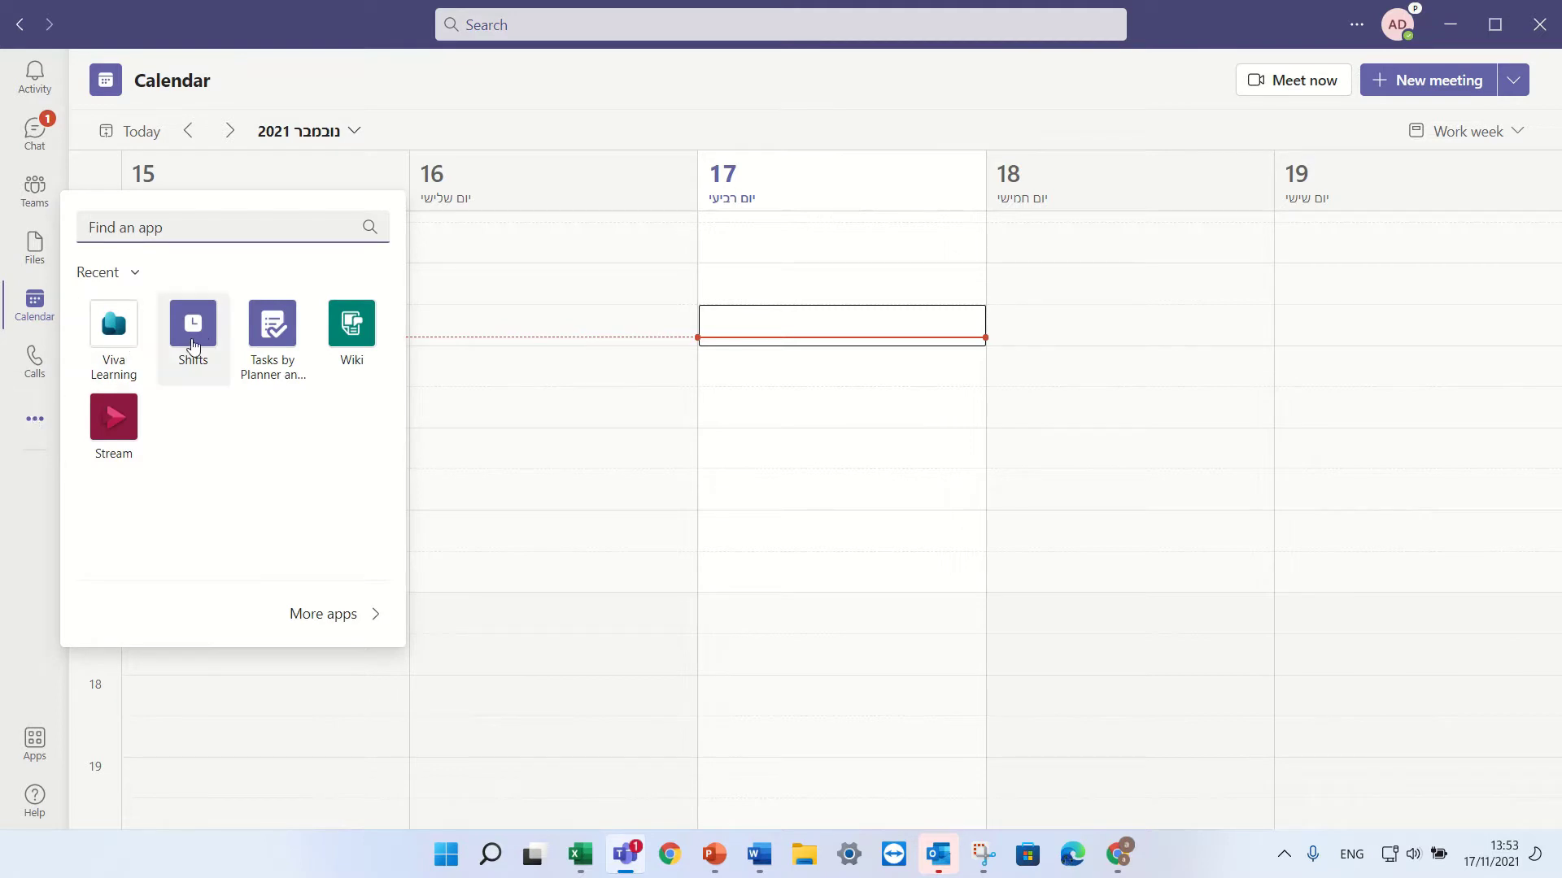
type("sh")
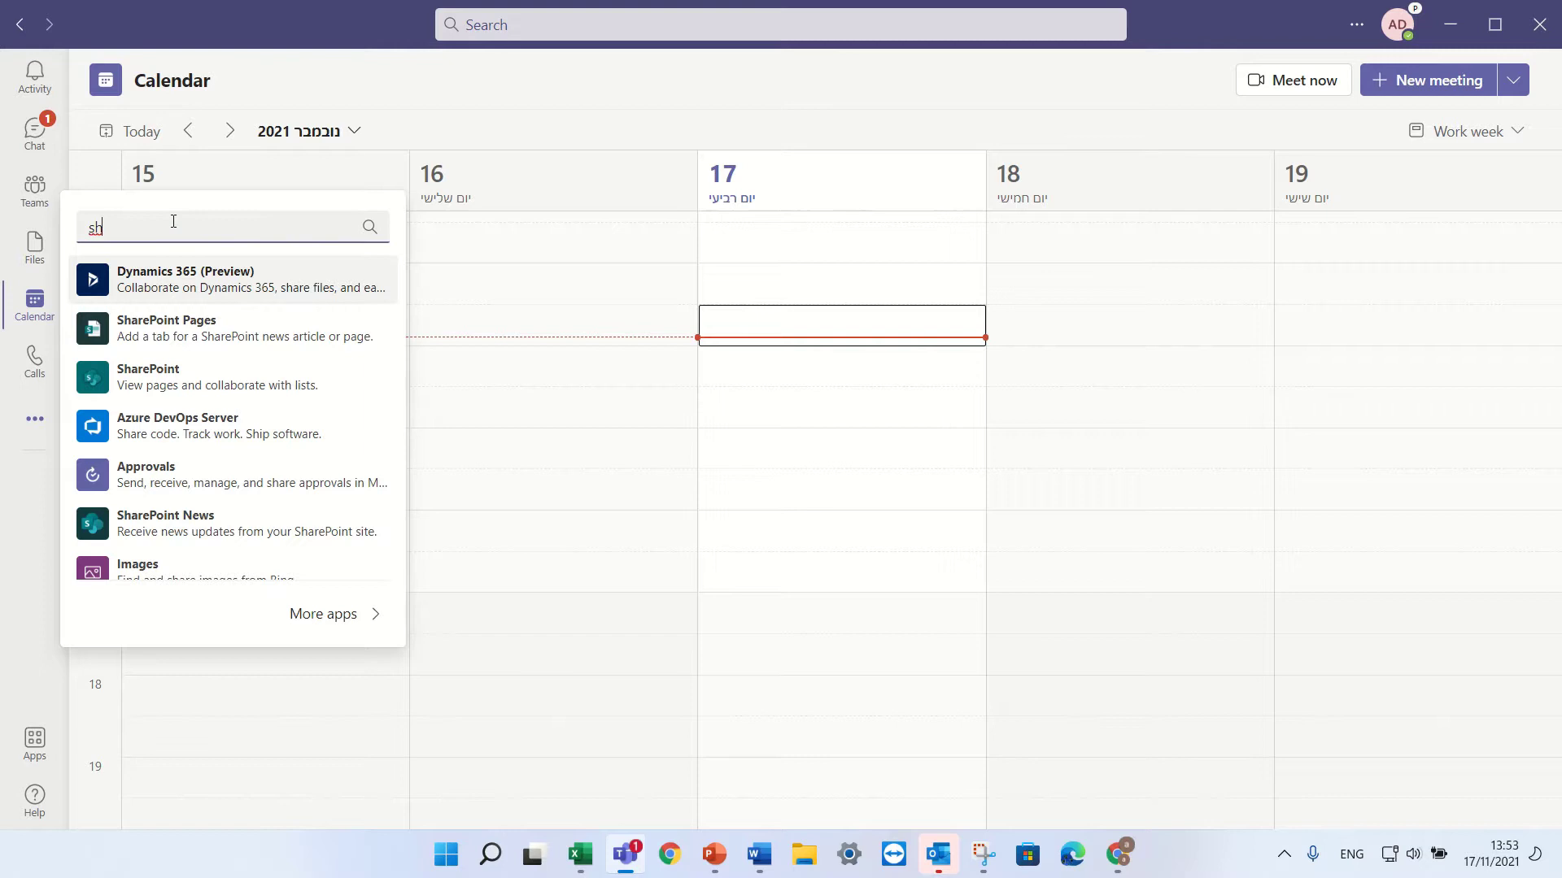
type("if")
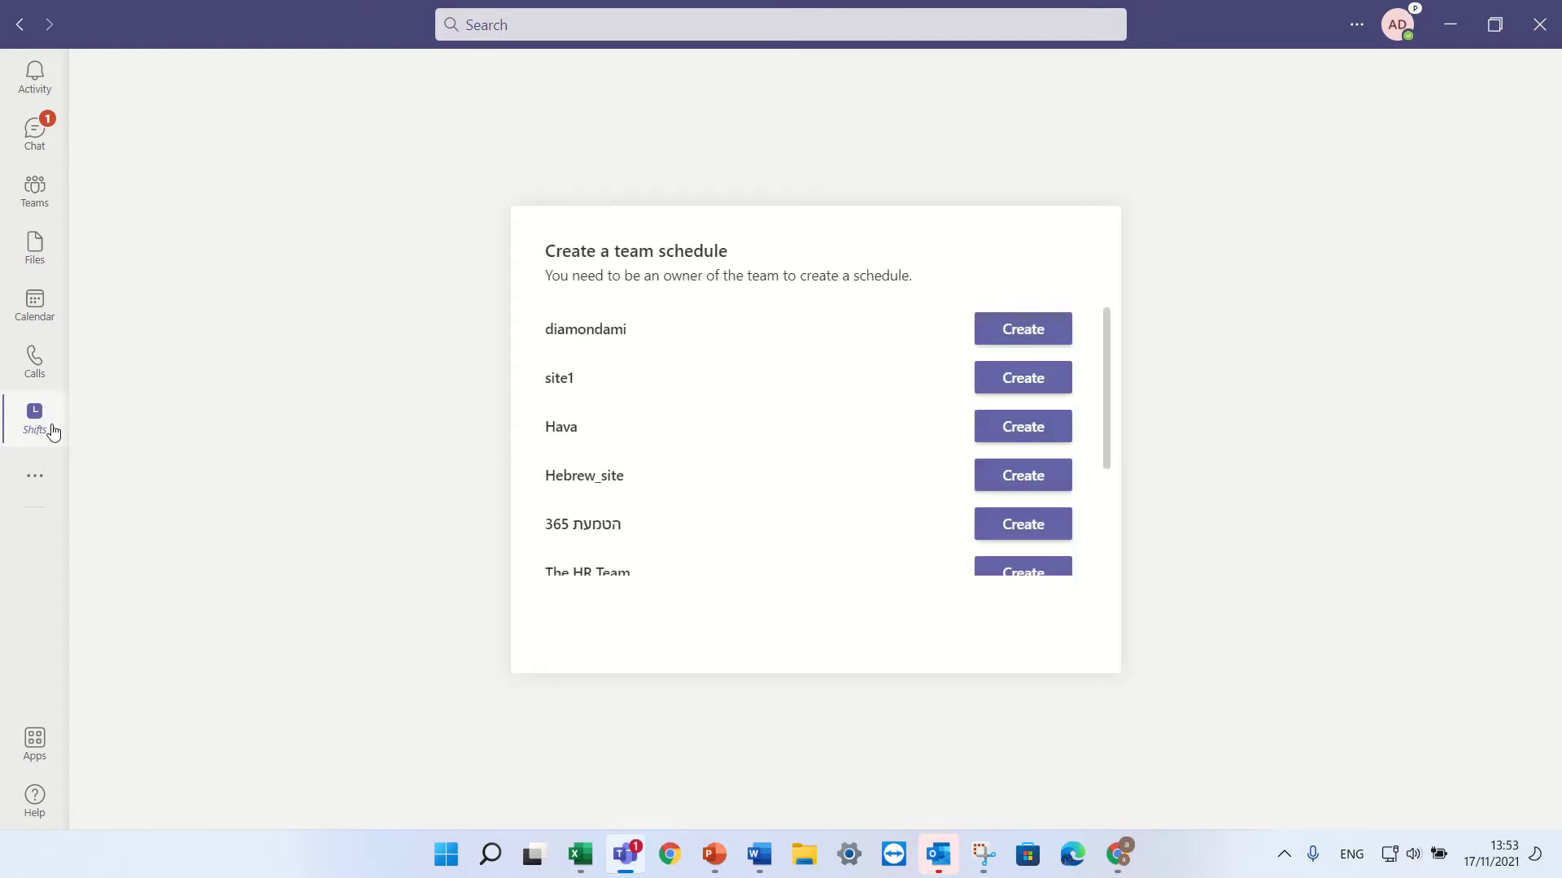
right_click(54, 431)
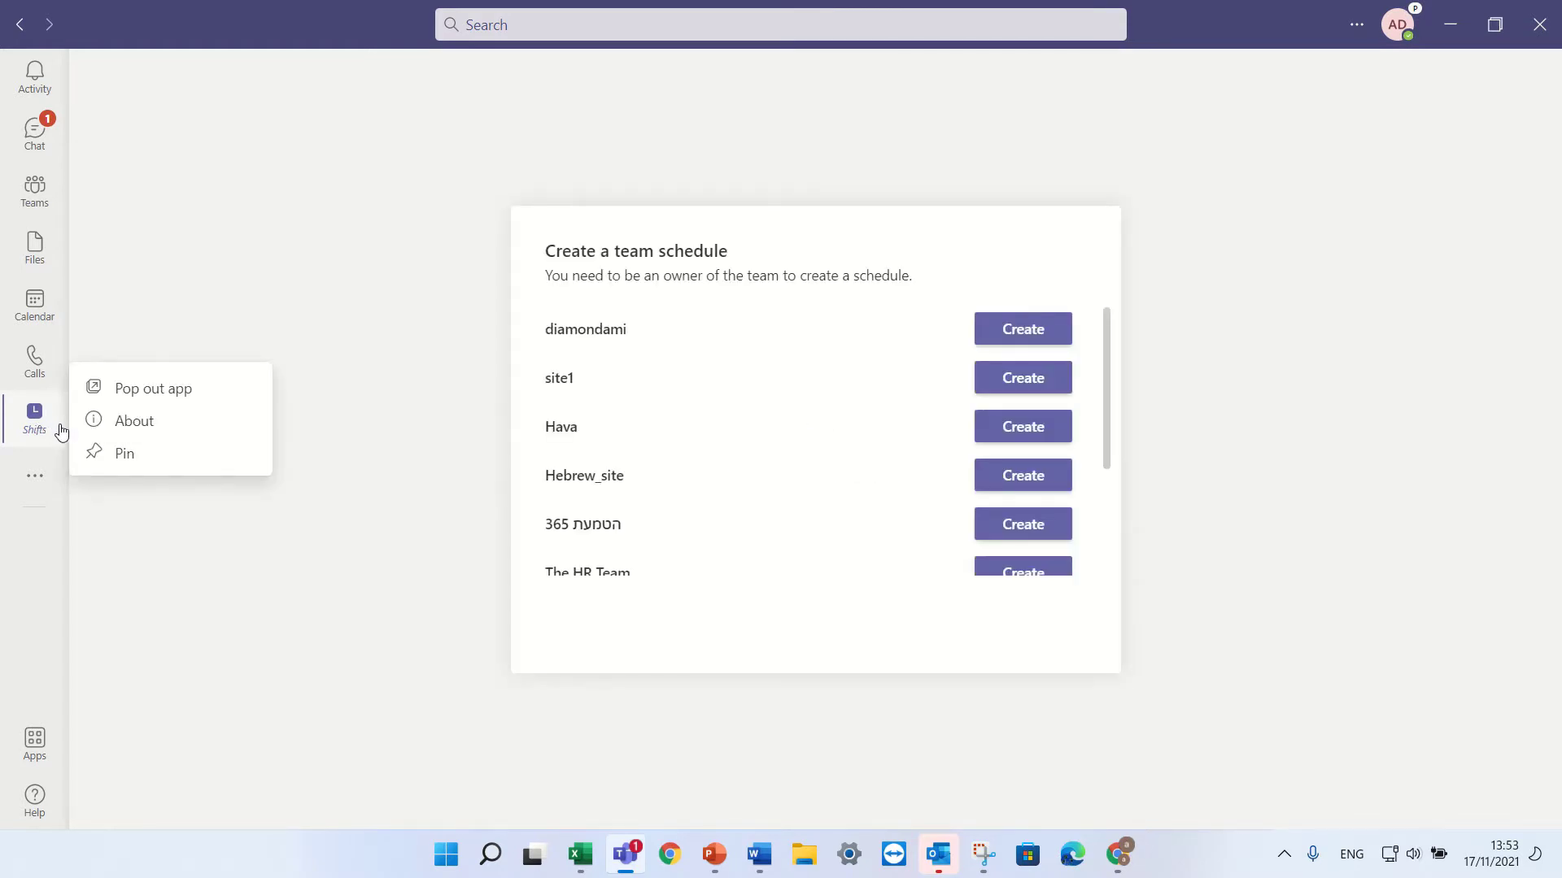
left_click(110, 452)
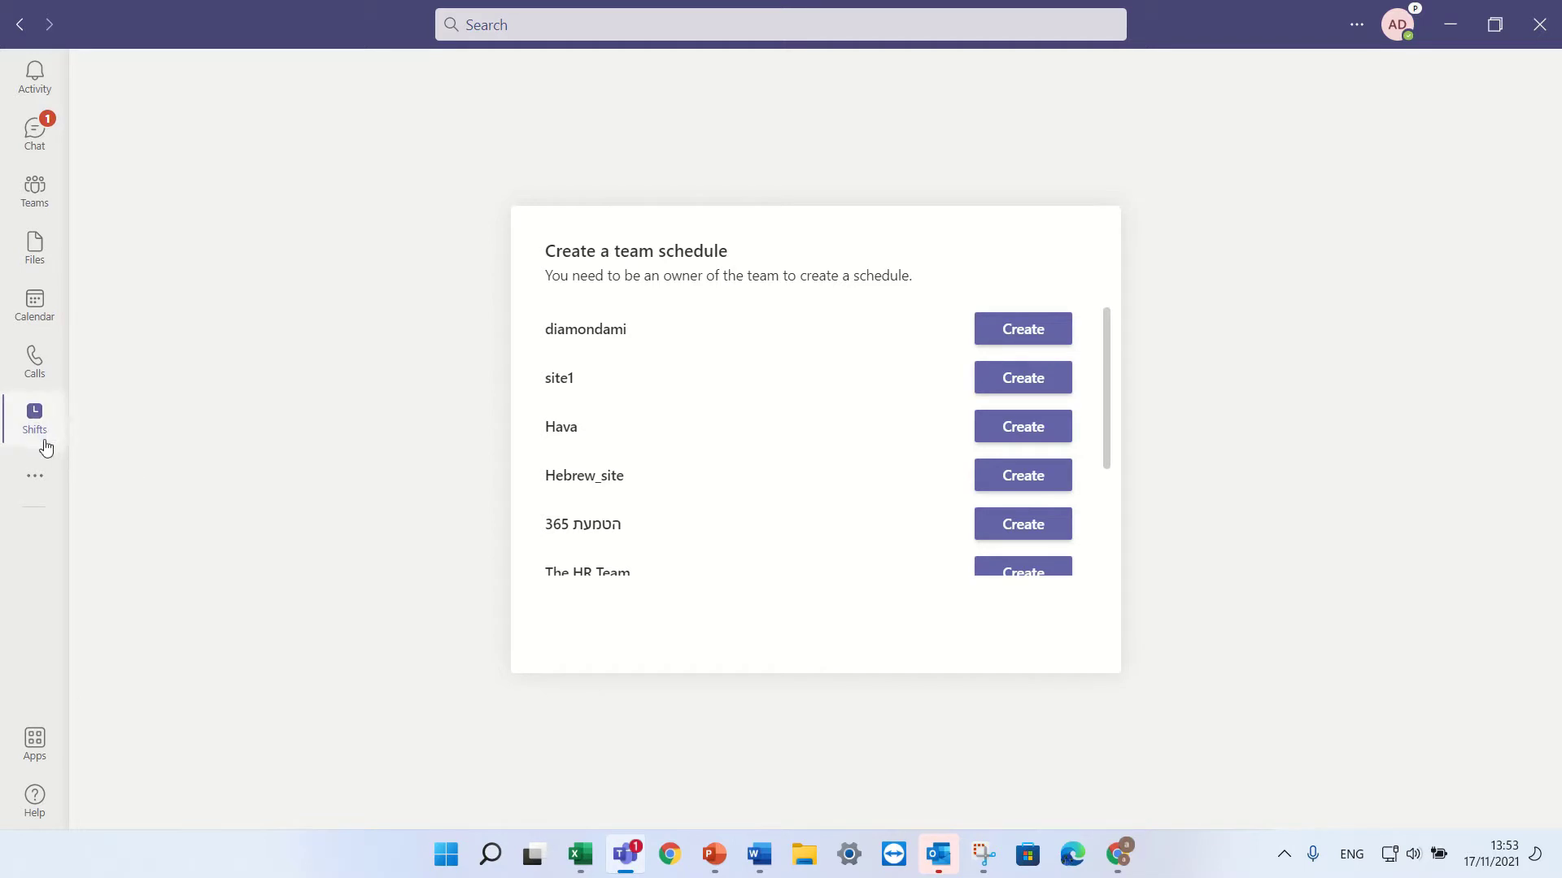
Review the list of teams for which a schedule can be created in Shifts
scroll(793, 390, "down", 2)
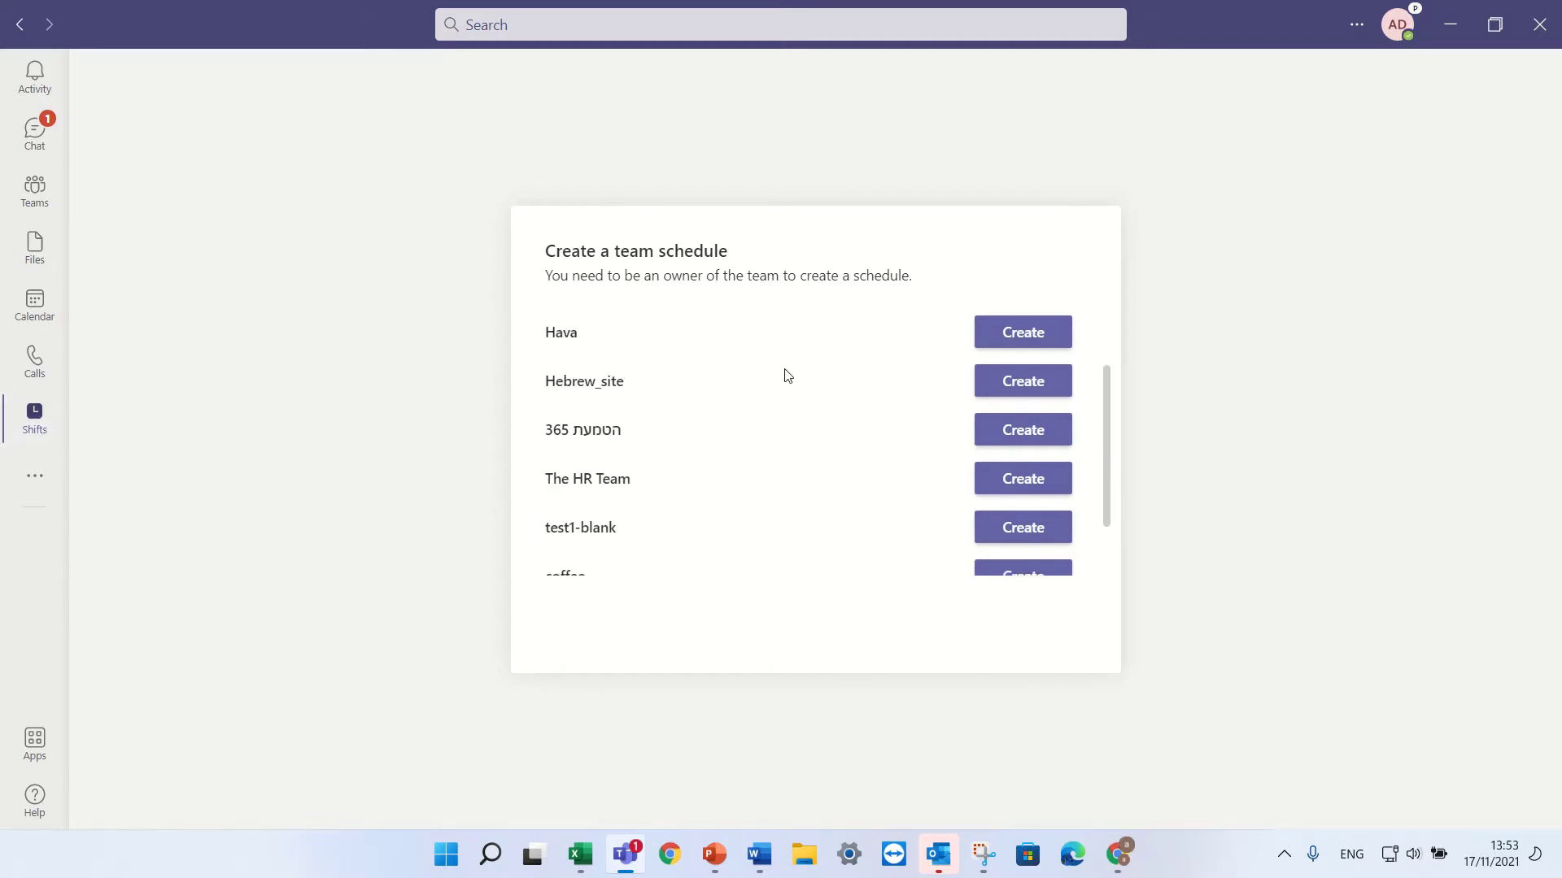
scroll(786, 374, "up", 2)
scroll(786, 376, "down", 2)
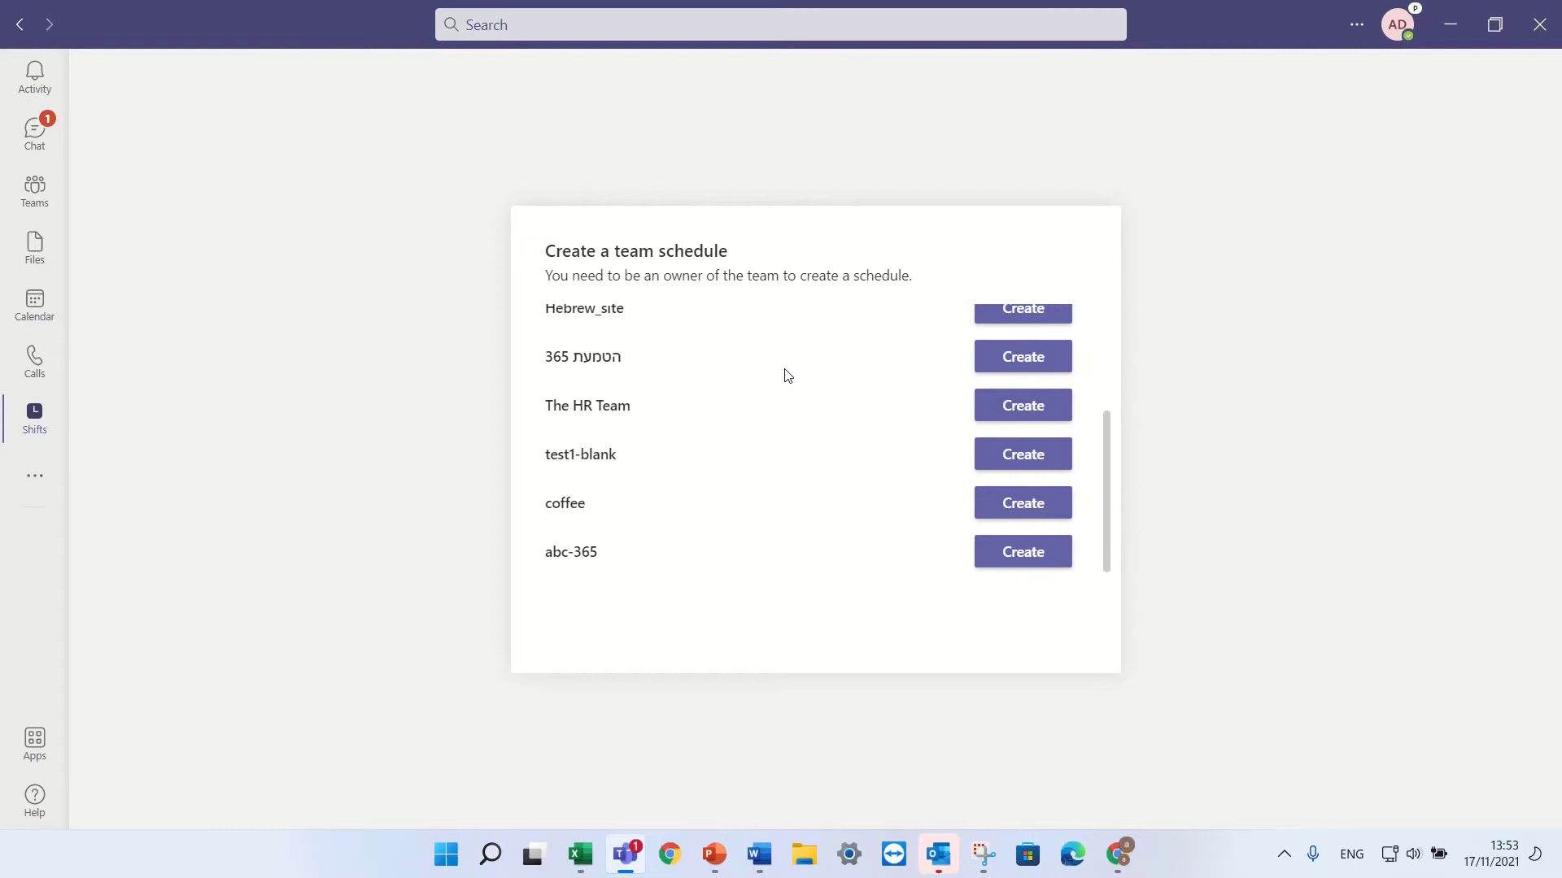
scroll(787, 379, "up", 1)
scroll(787, 379, "up", 2)
scroll(787, 380, "down", 3)
scroll(787, 380, "up", 2)
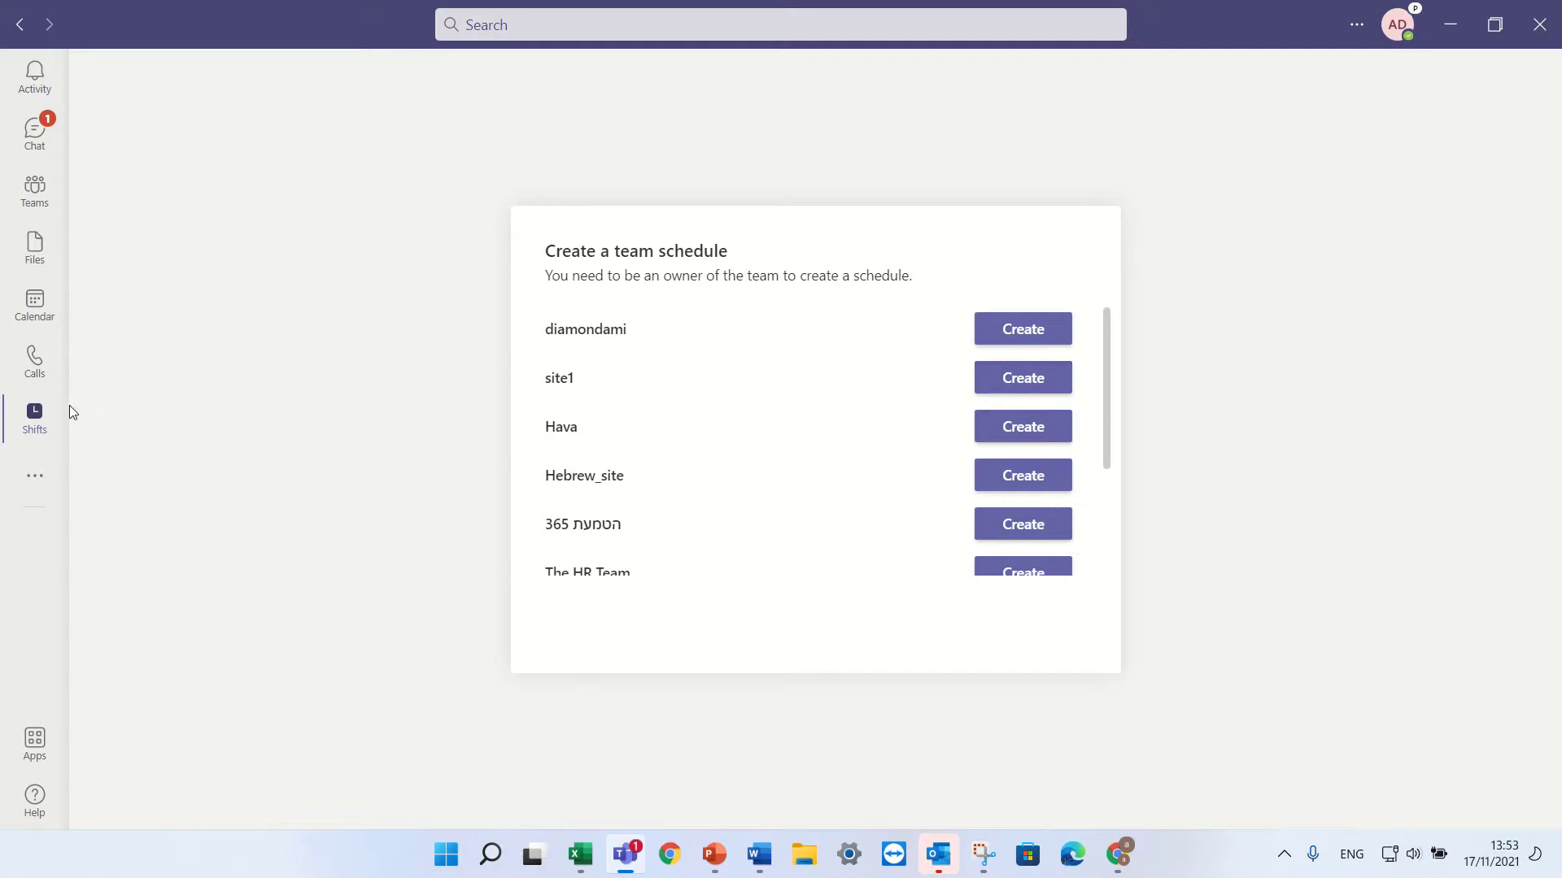
Go to the Teams area and open the page for joining or creating a team
left_click(44, 316)
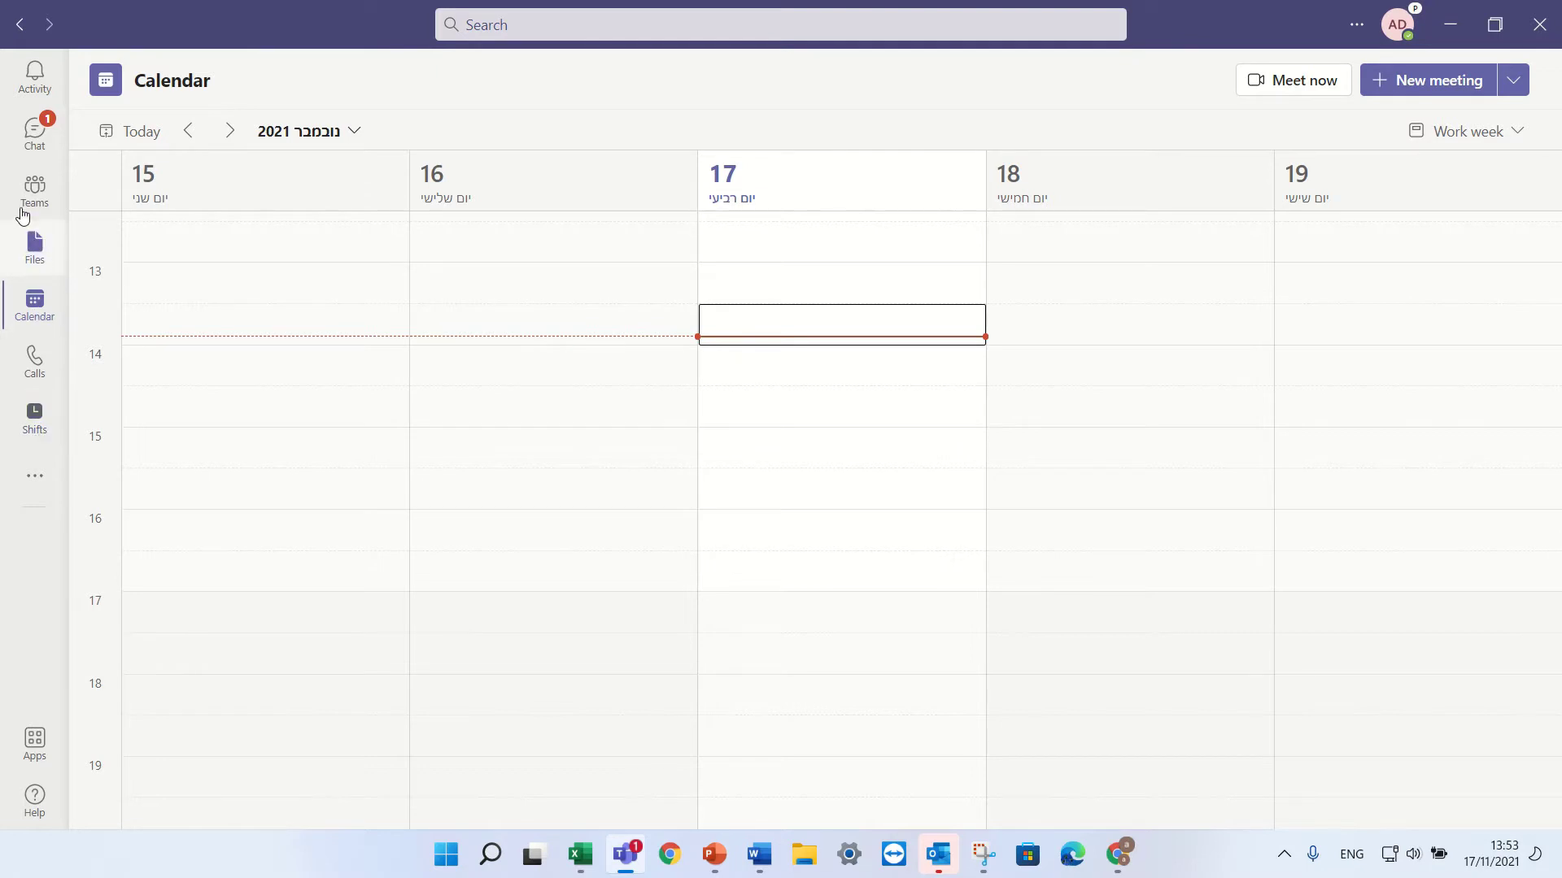
left_click(35, 187)
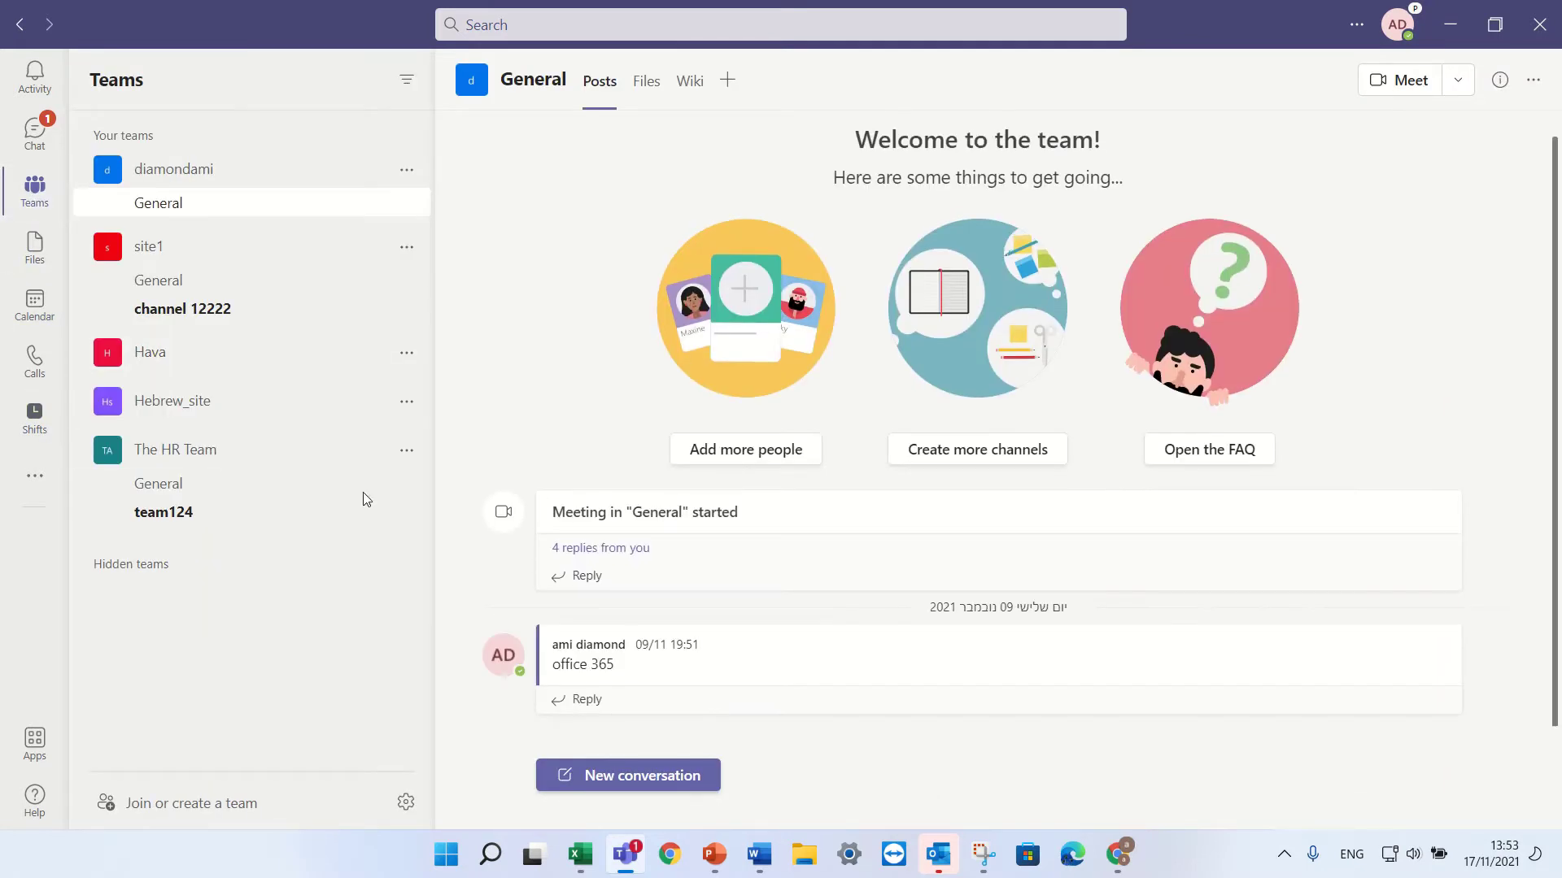
left_click(194, 813)
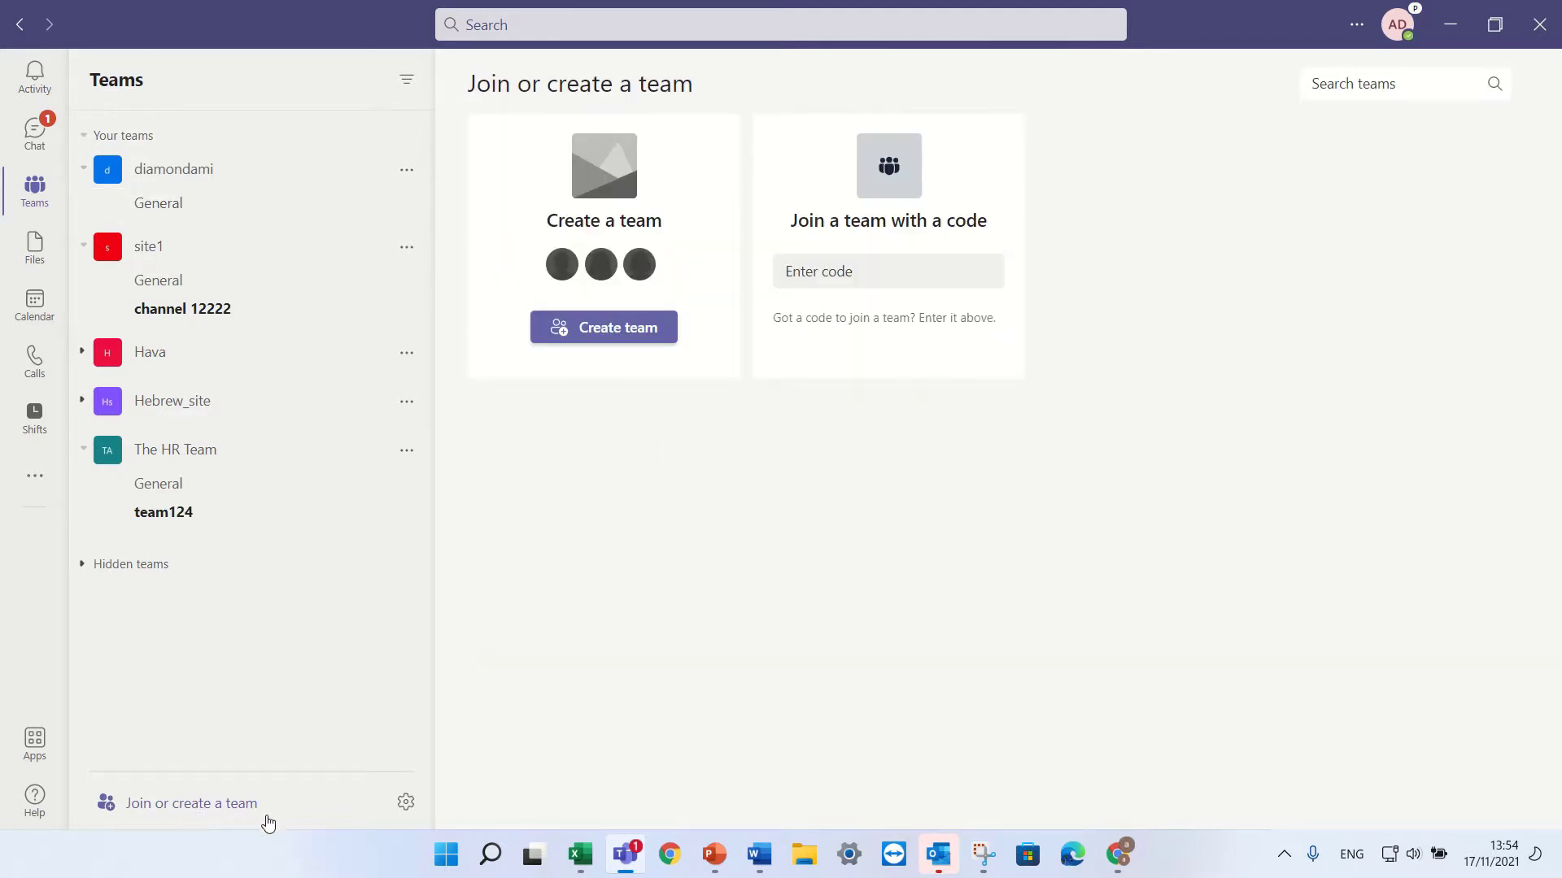
left_click(597, 327)
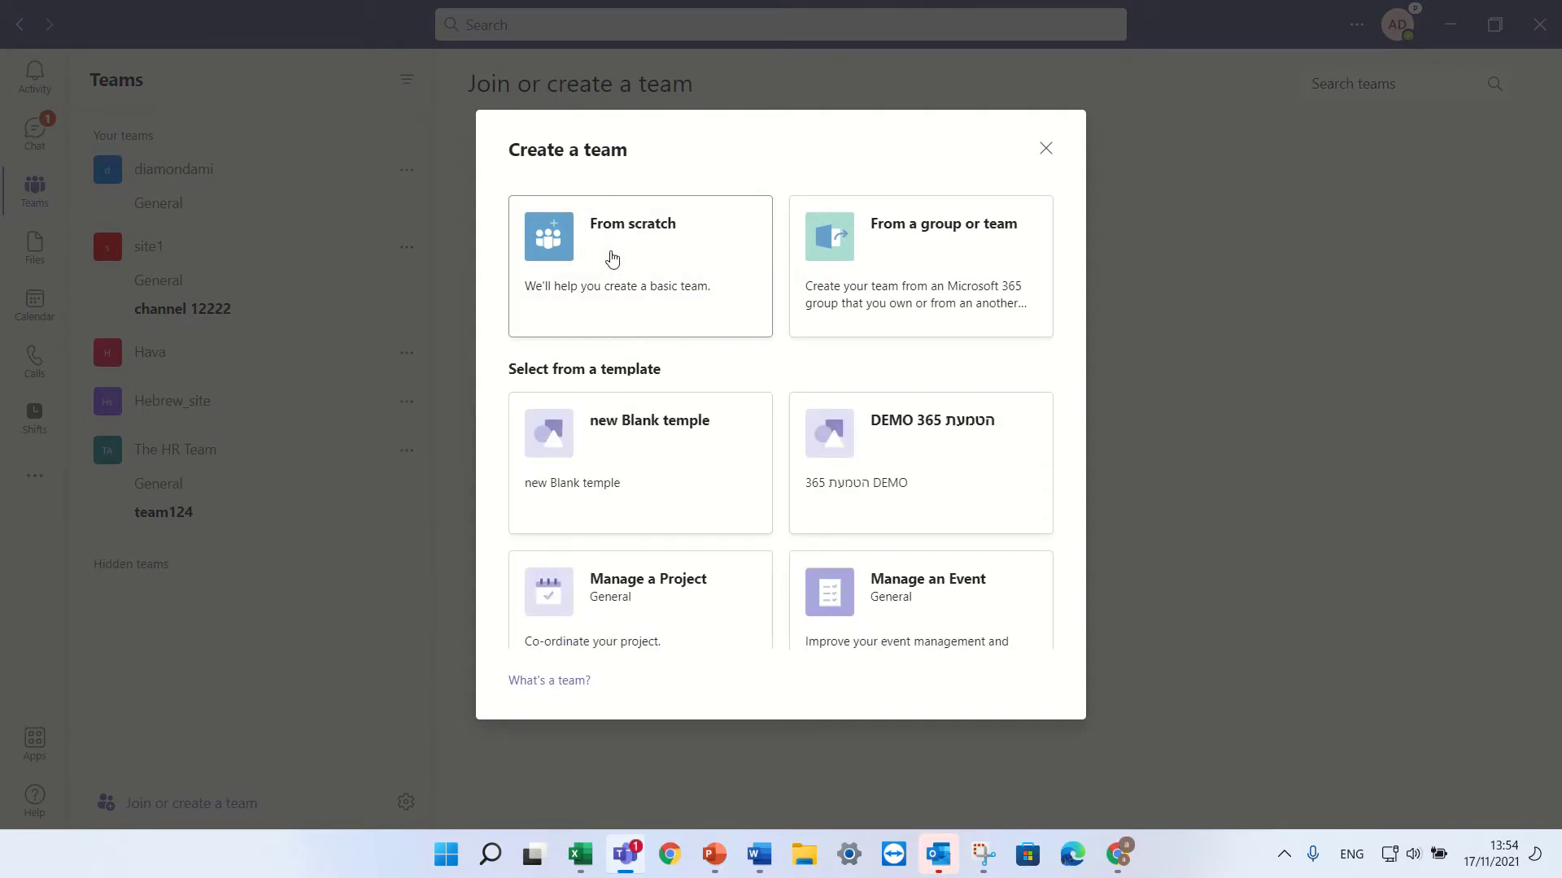
left_click(612, 259)
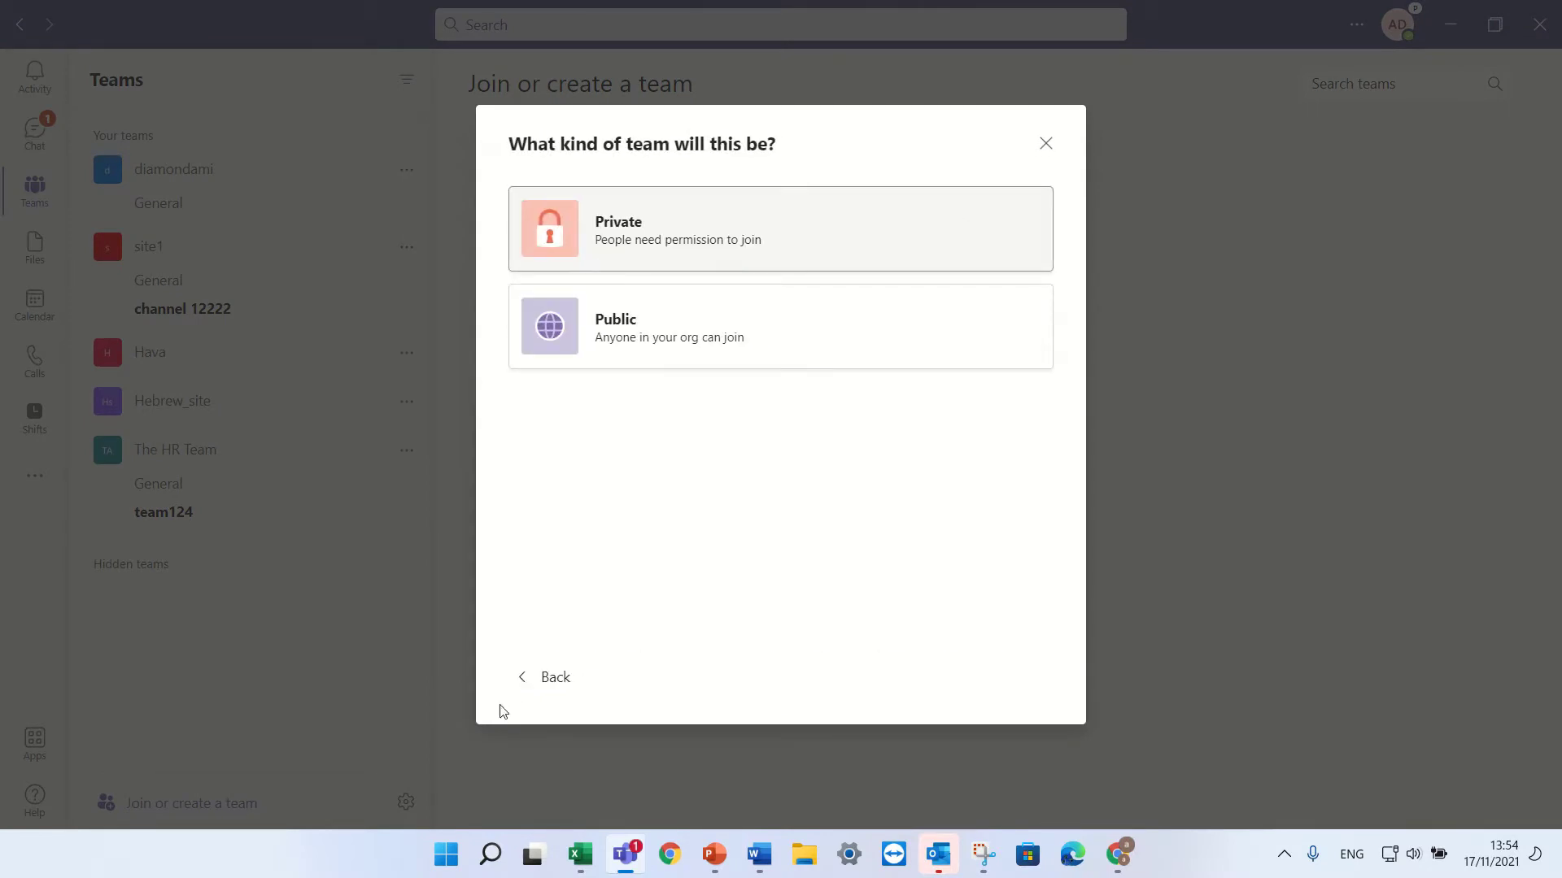
left_click(555, 677)
scroll(622, 573, "down", 5)
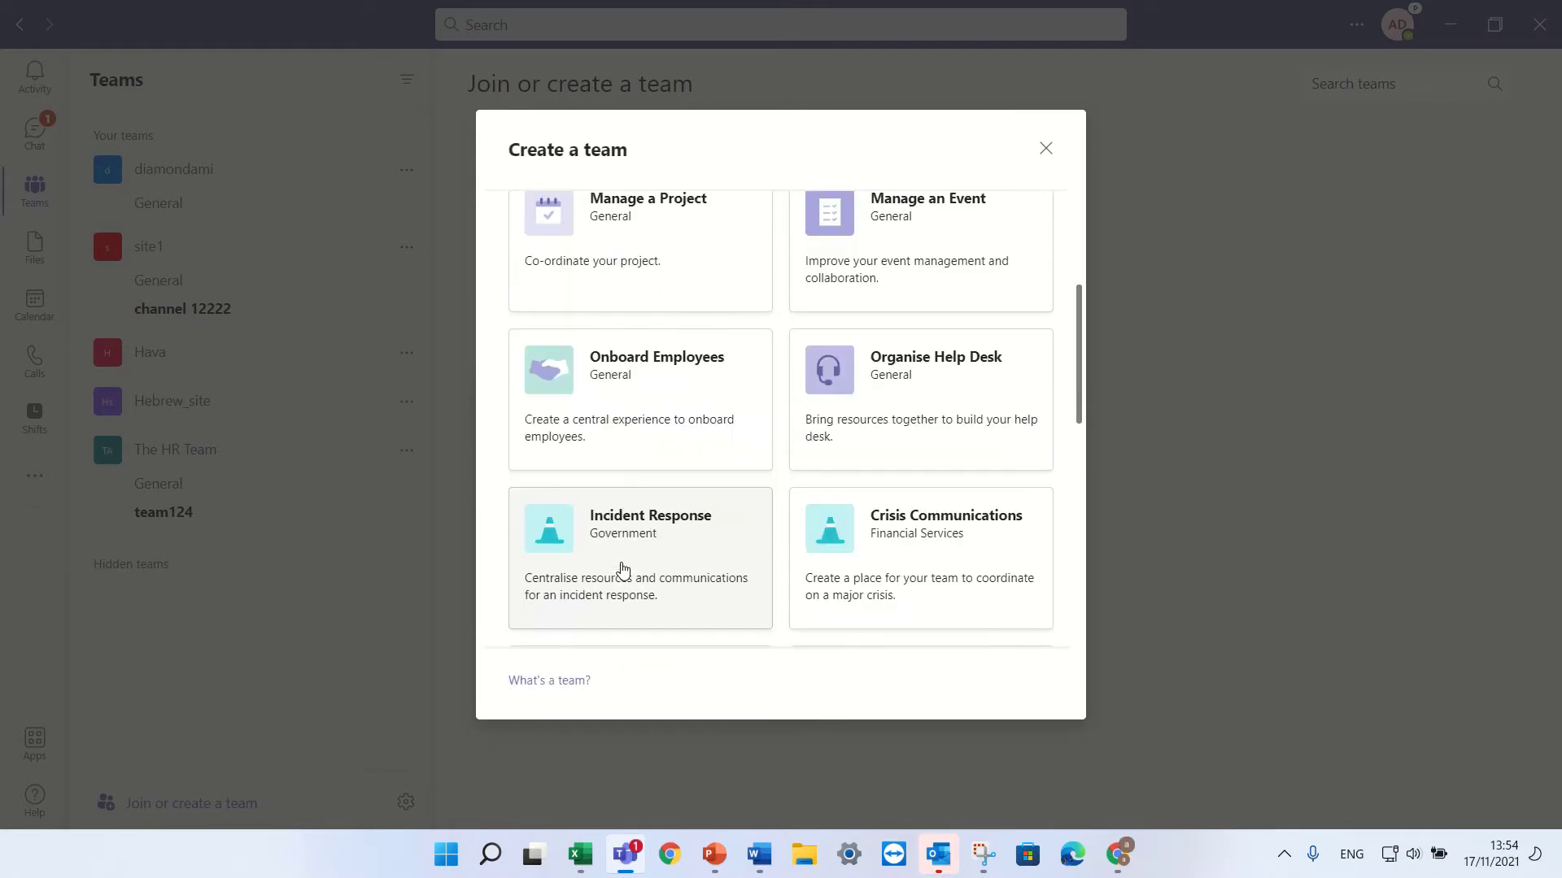
scroll(622, 569, "down", 6)
scroll(622, 570, "up", 10)
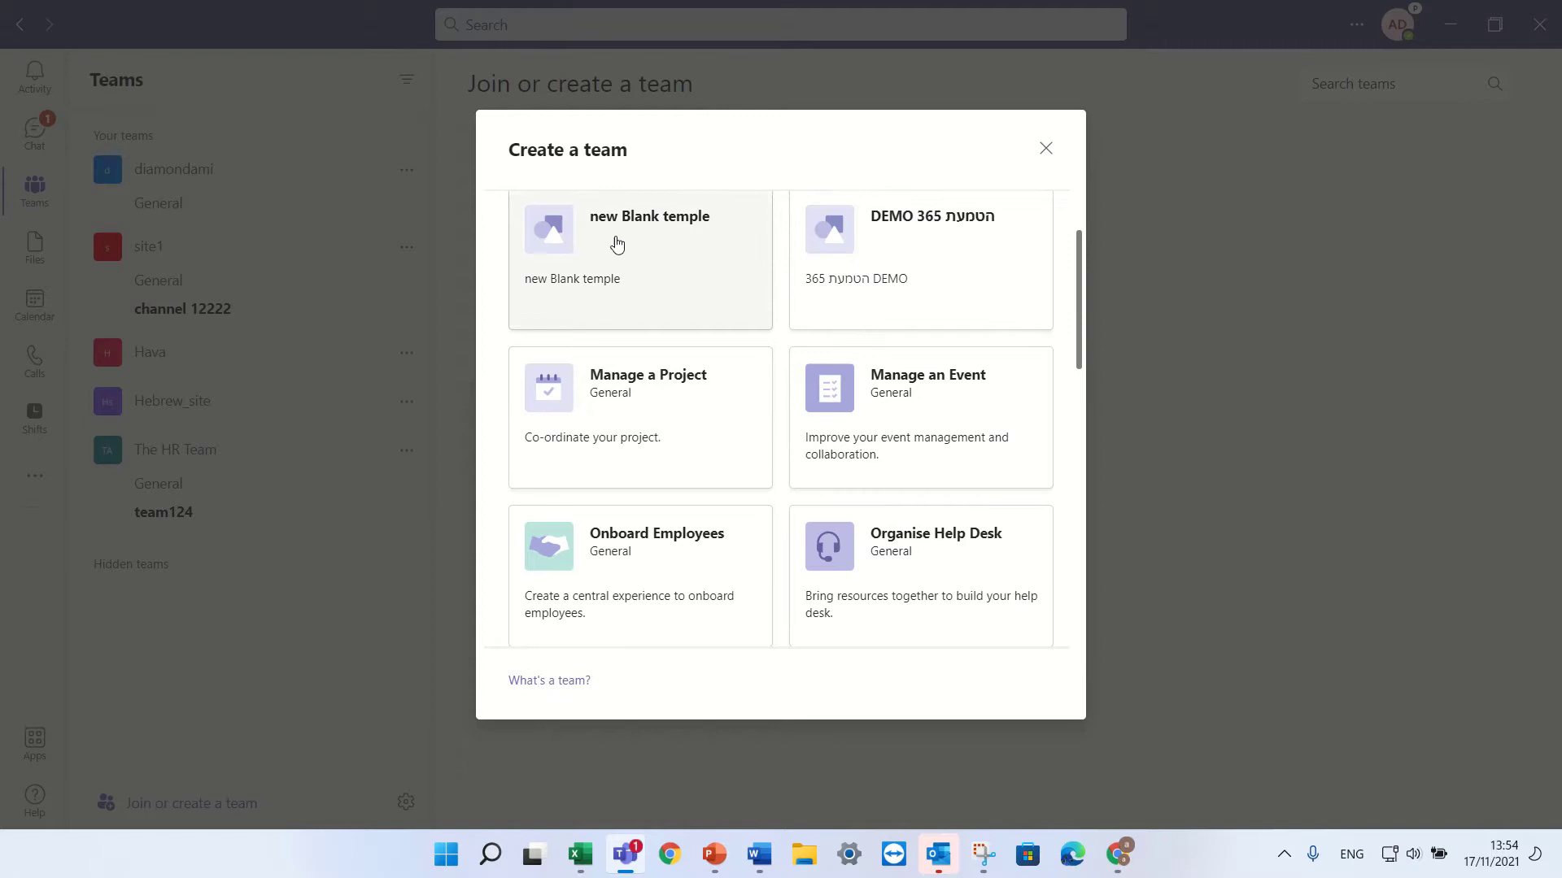
left_click(1043, 164)
Create a private team from scratch named USA, skipping the initial addition of members
left_click(599, 327)
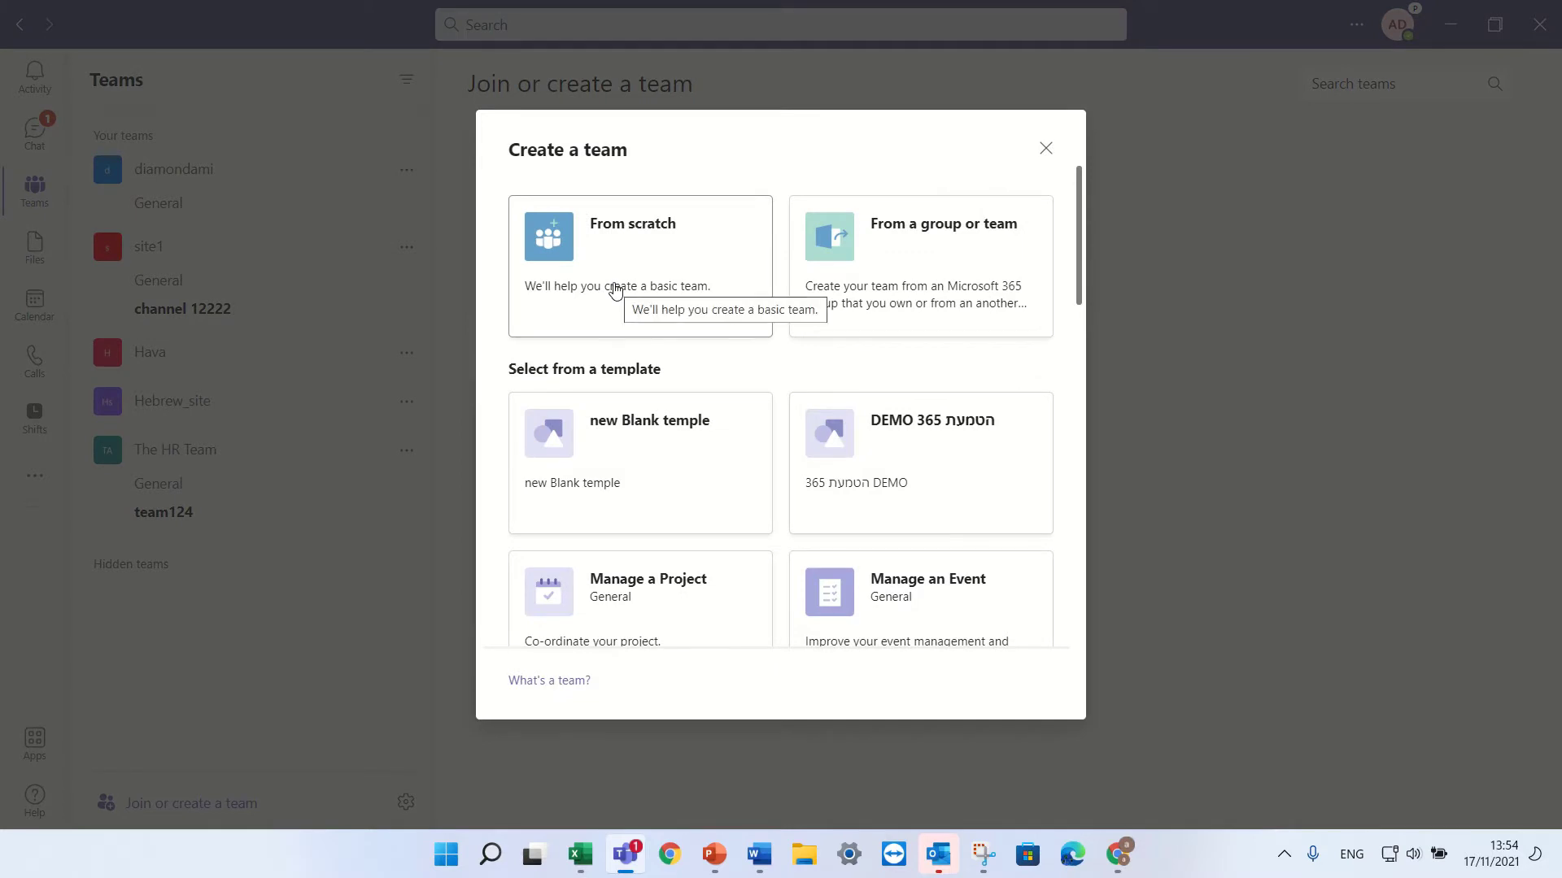
left_click(580, 276)
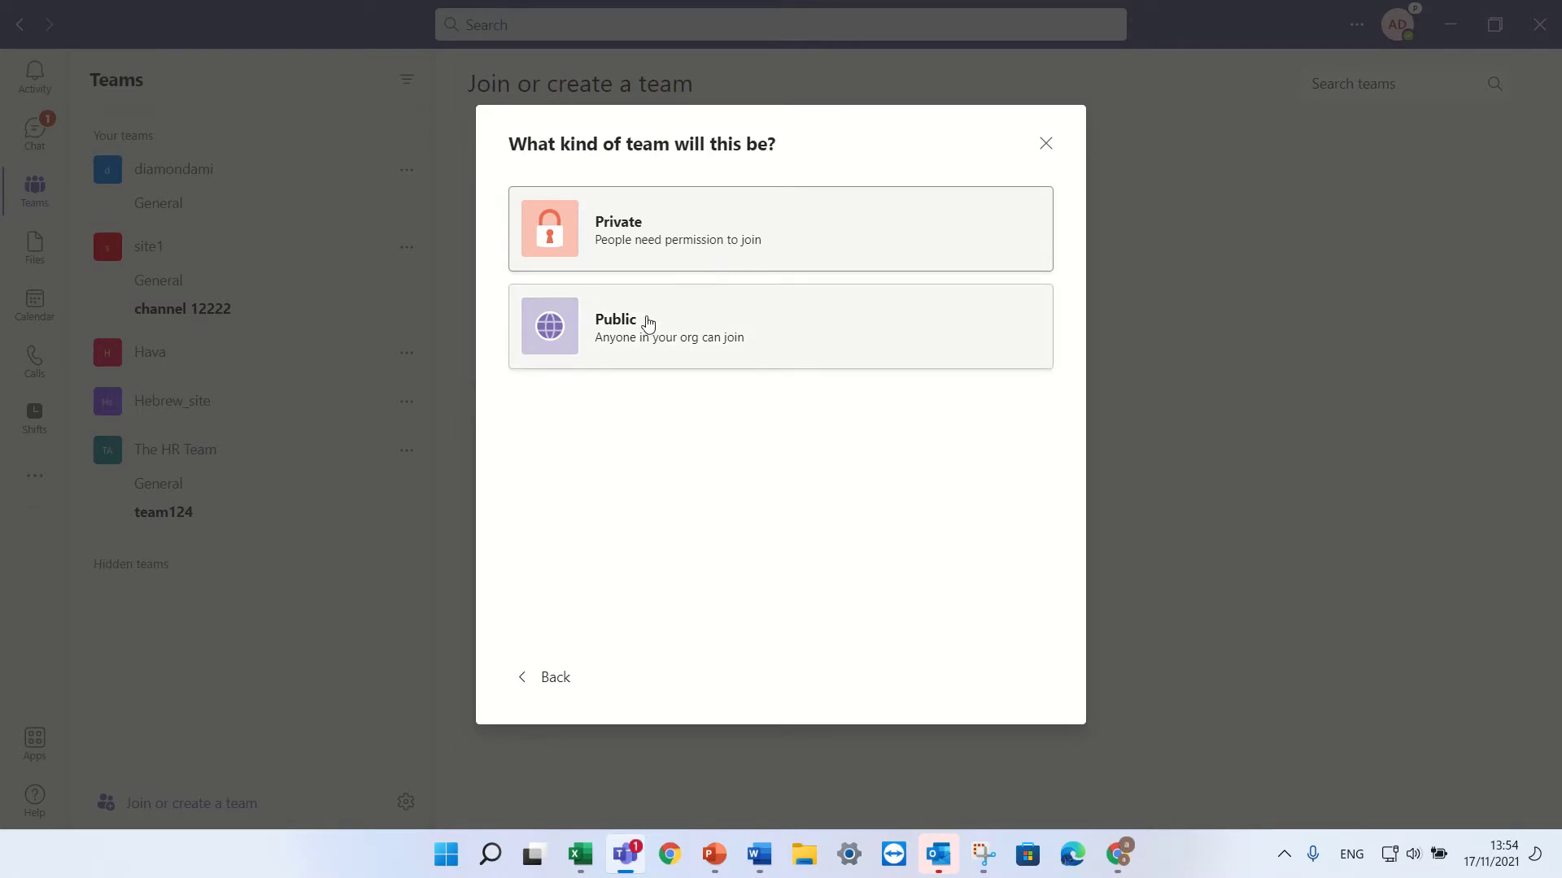
left_click(679, 237)
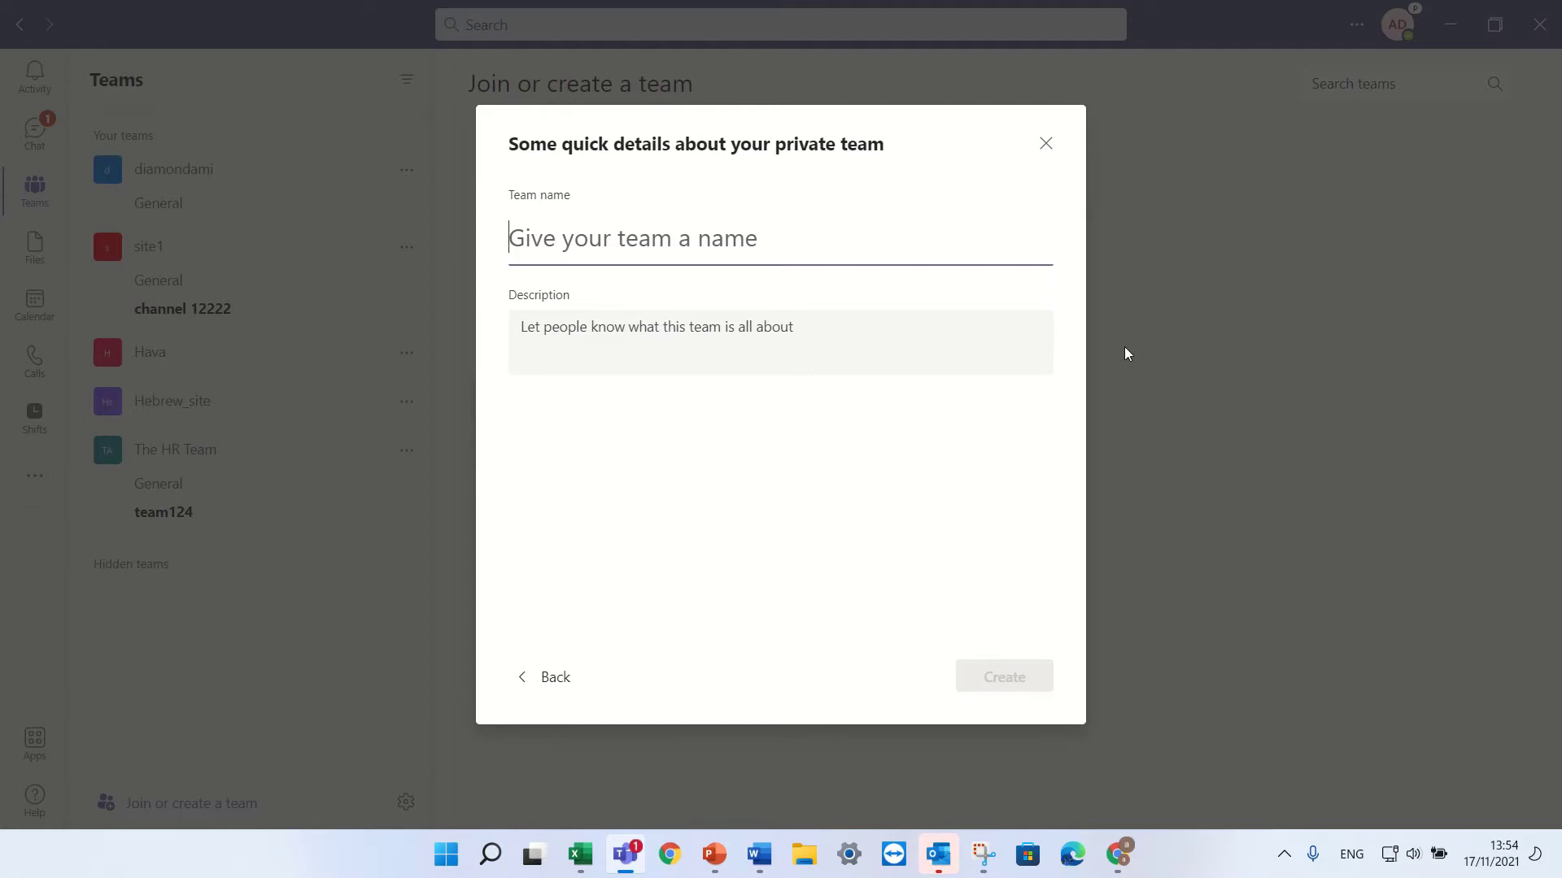
type("USA")
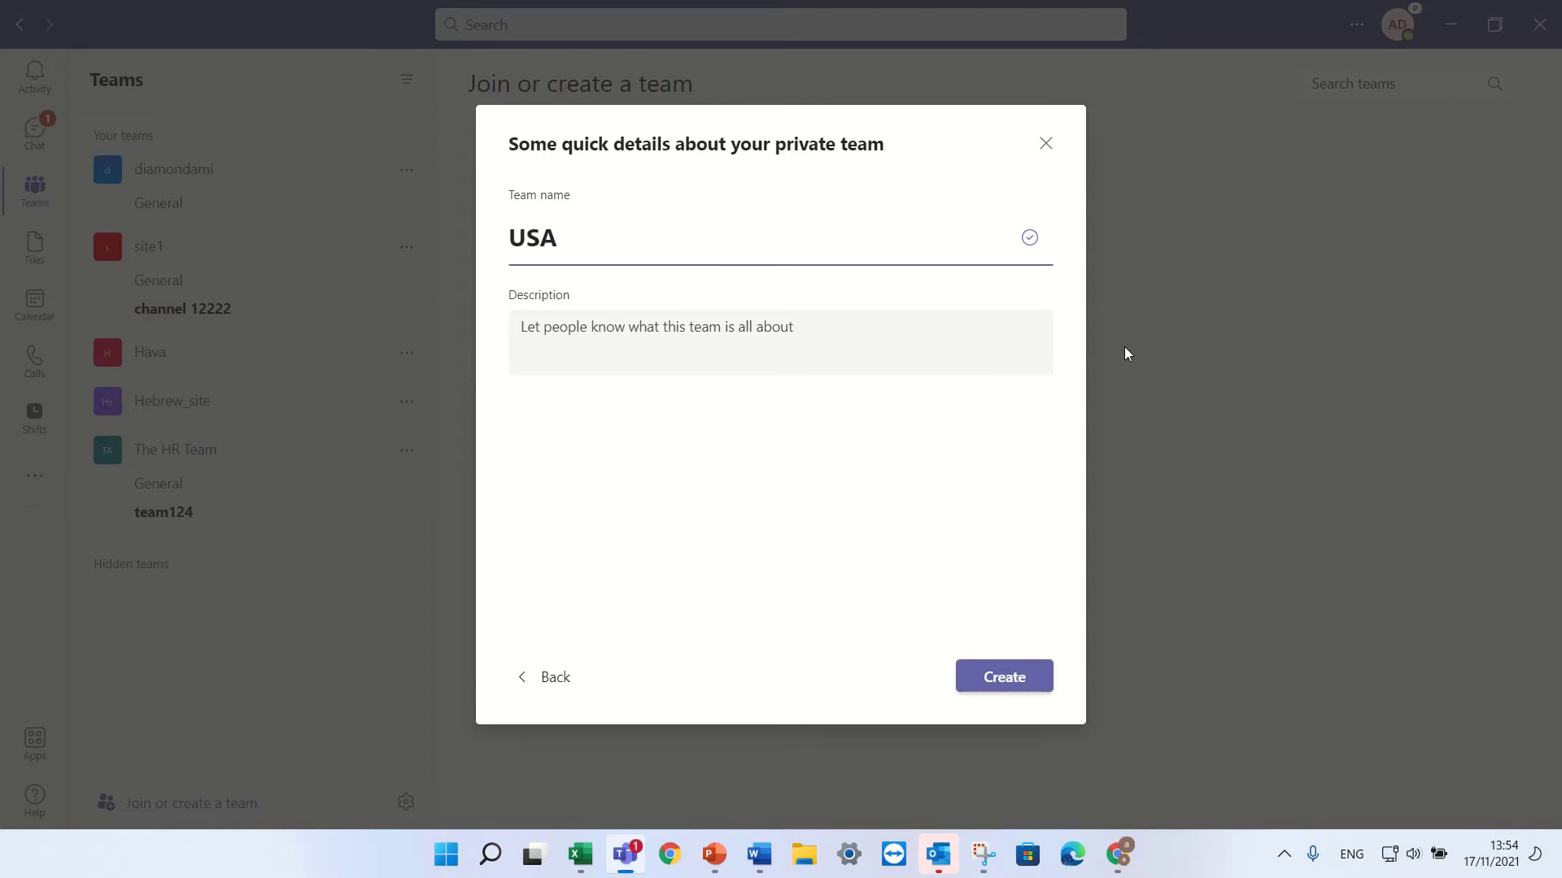
left_click(1013, 682)
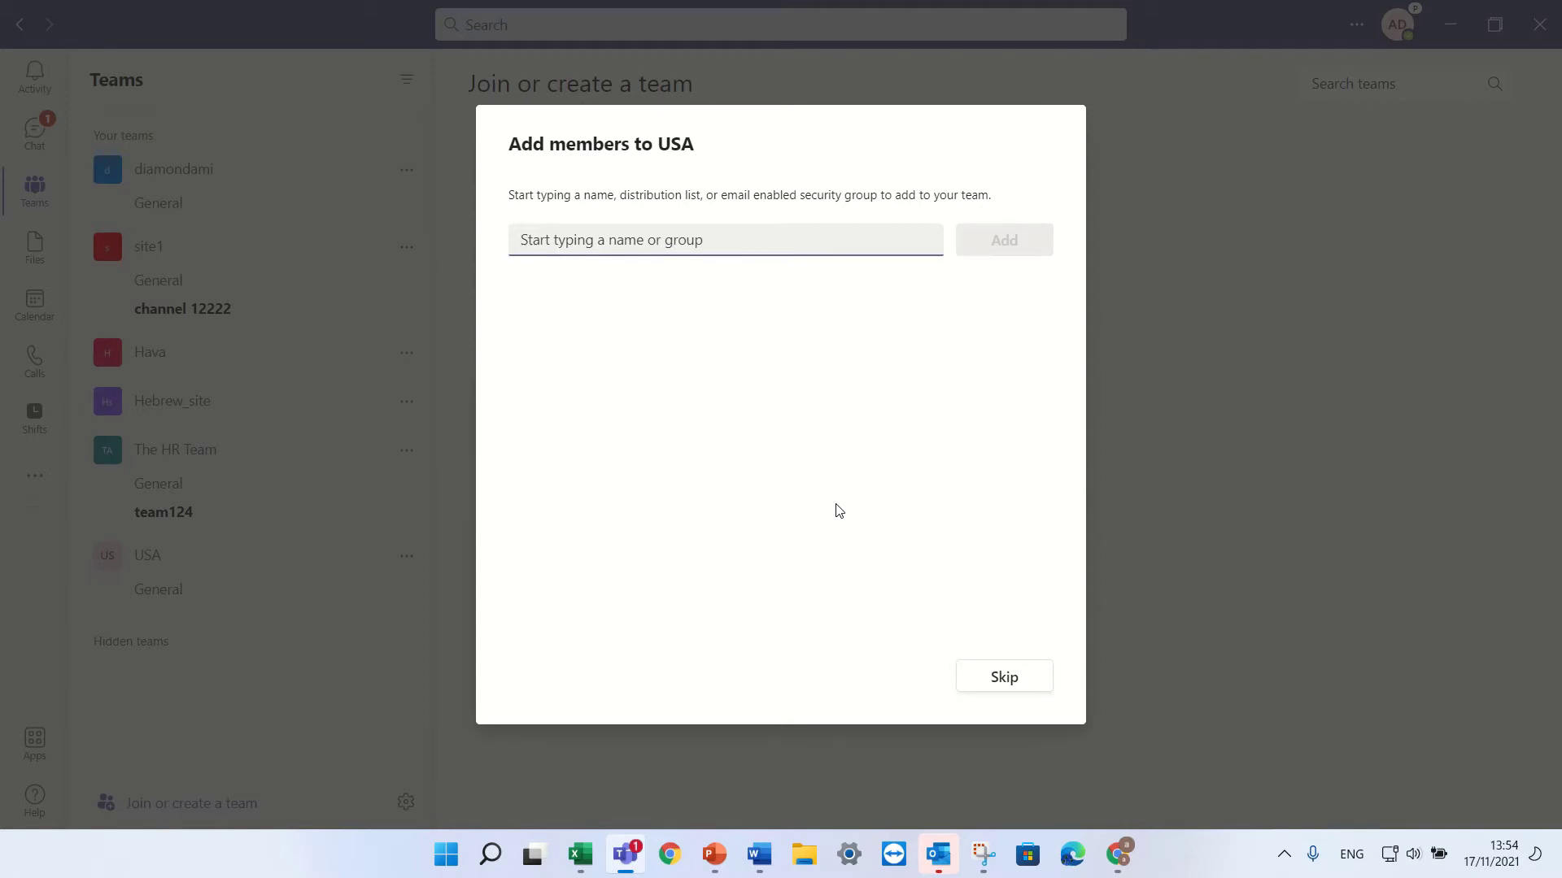
left_click(1005, 677)
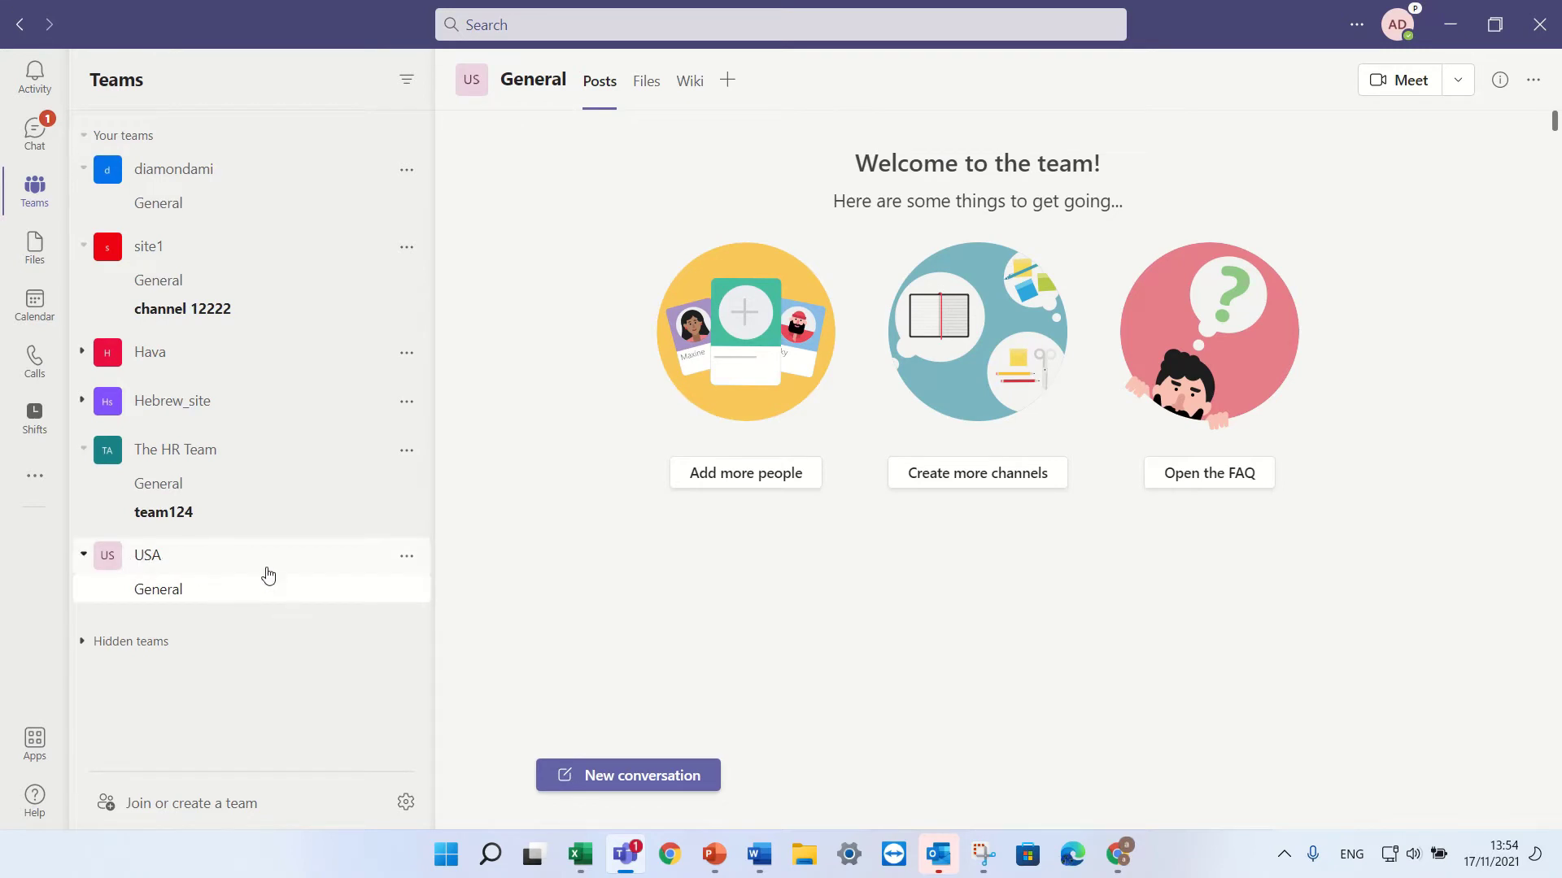
Open the management page of the USA team and add the Marketing Assistant as a member
left_click(407, 558)
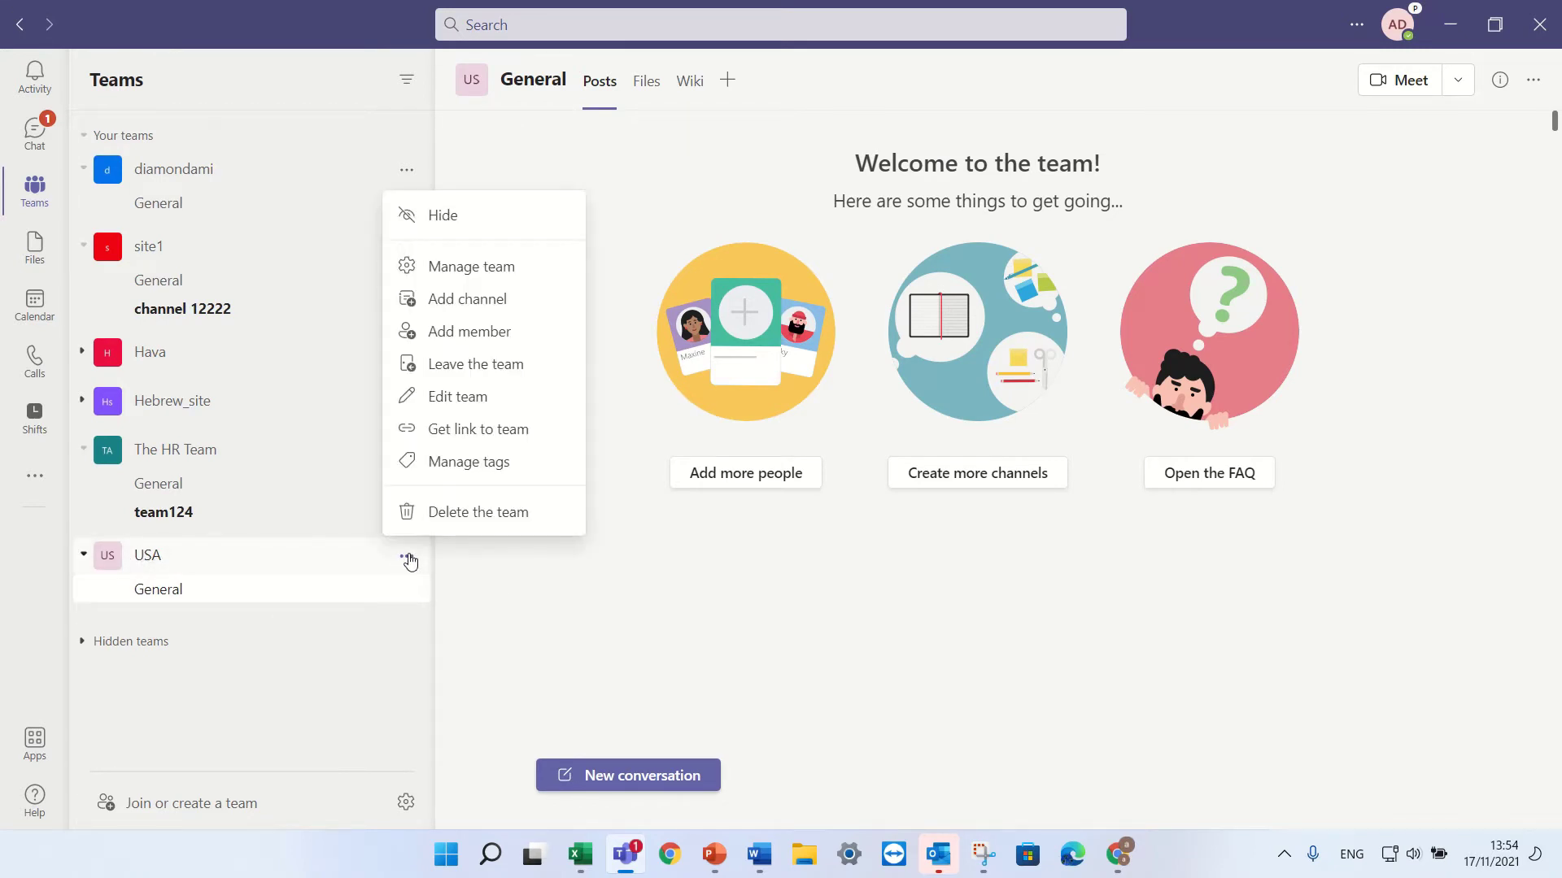
left_click(500, 266)
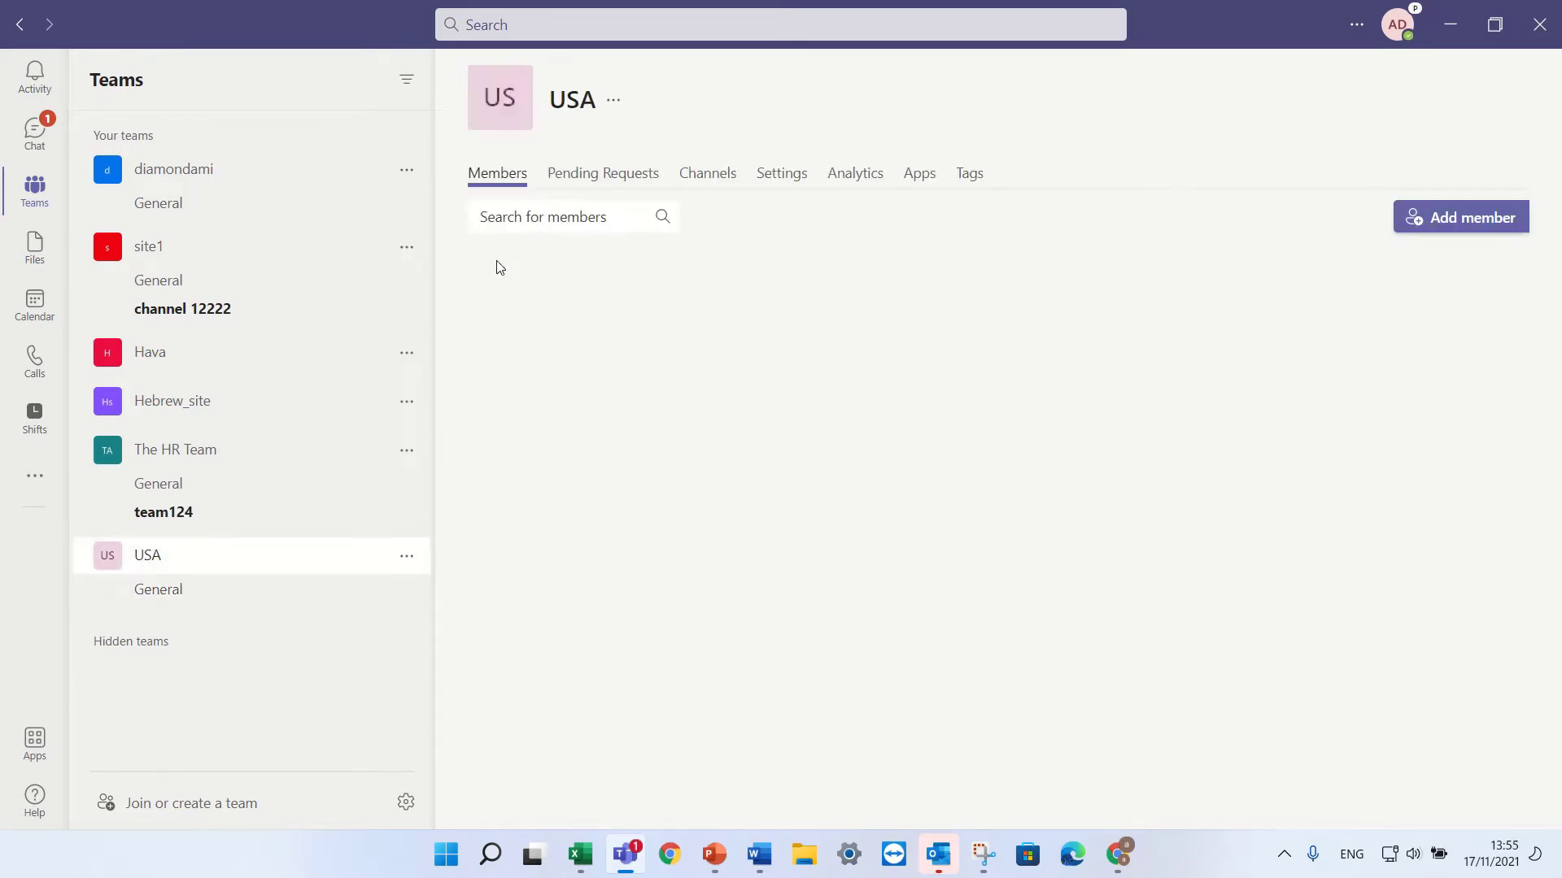
left_click(1478, 234)
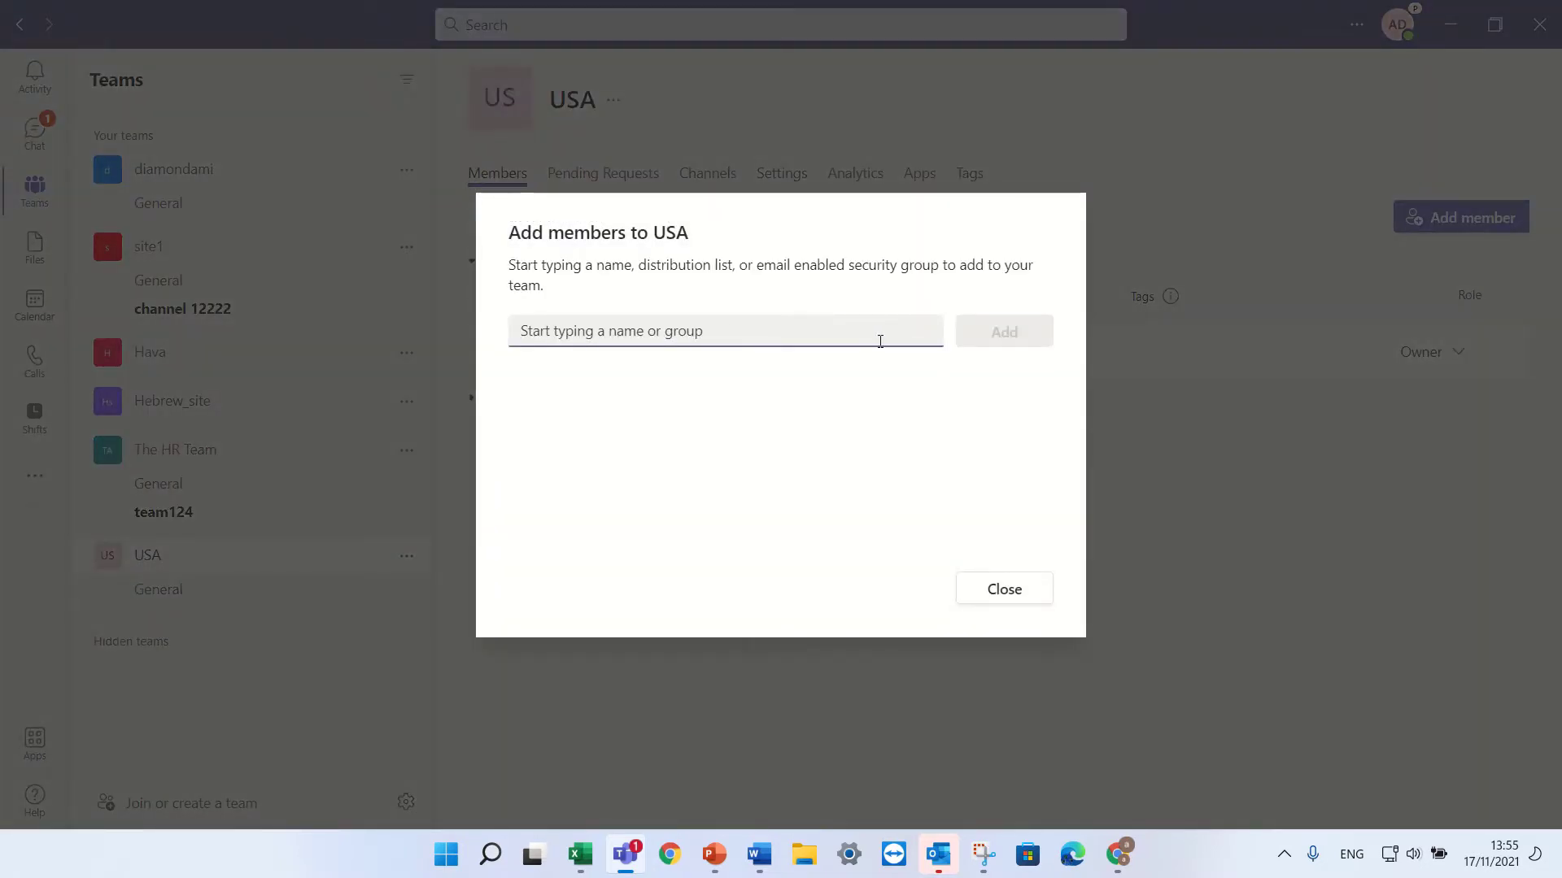
type("ale")
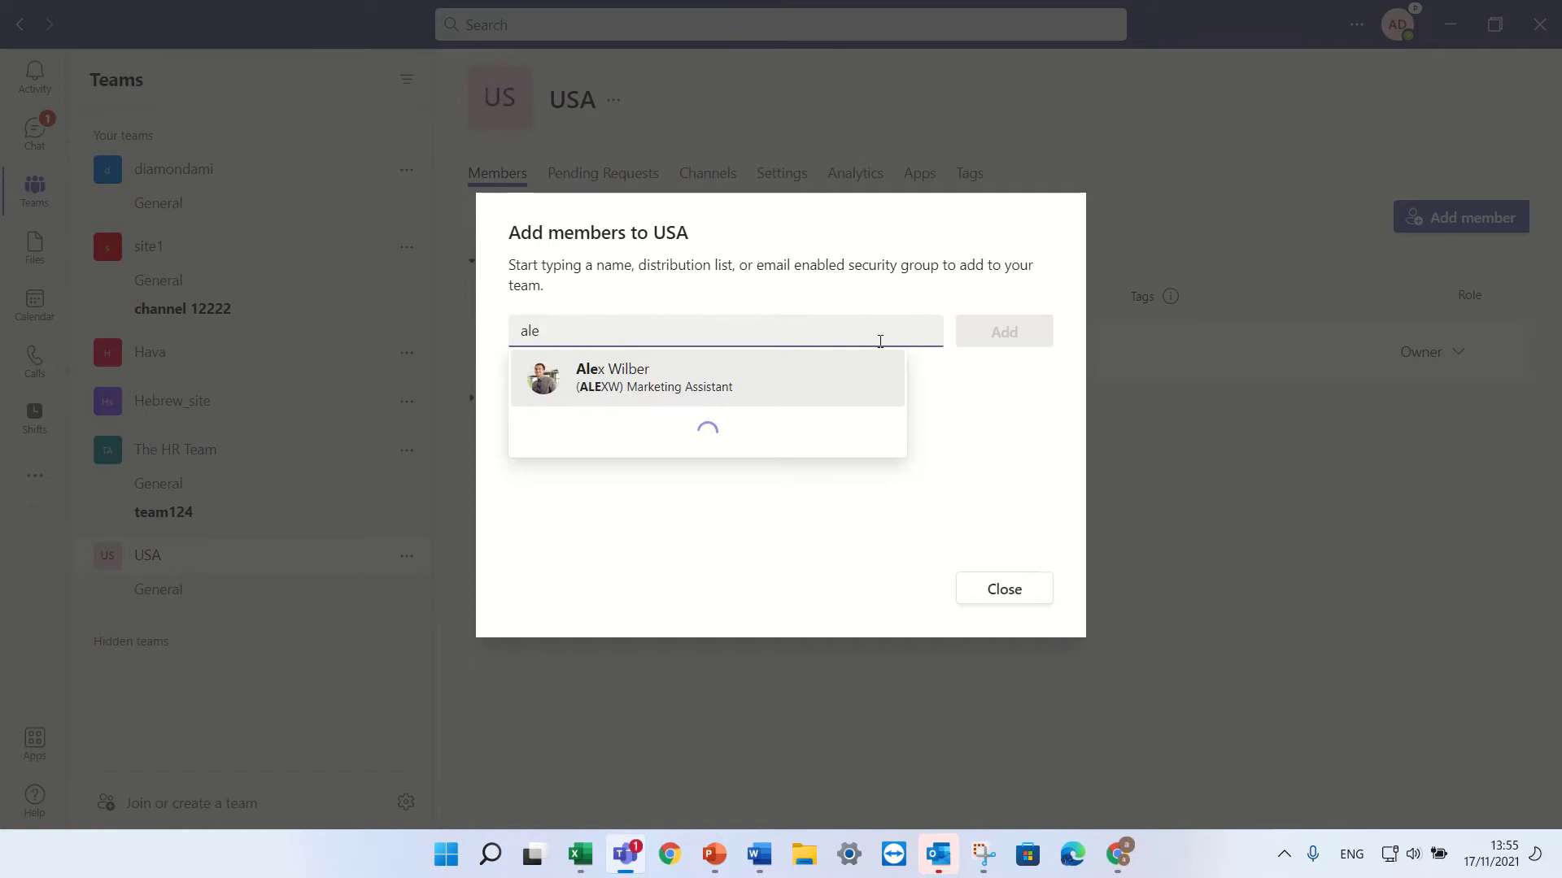
left_click(545, 370)
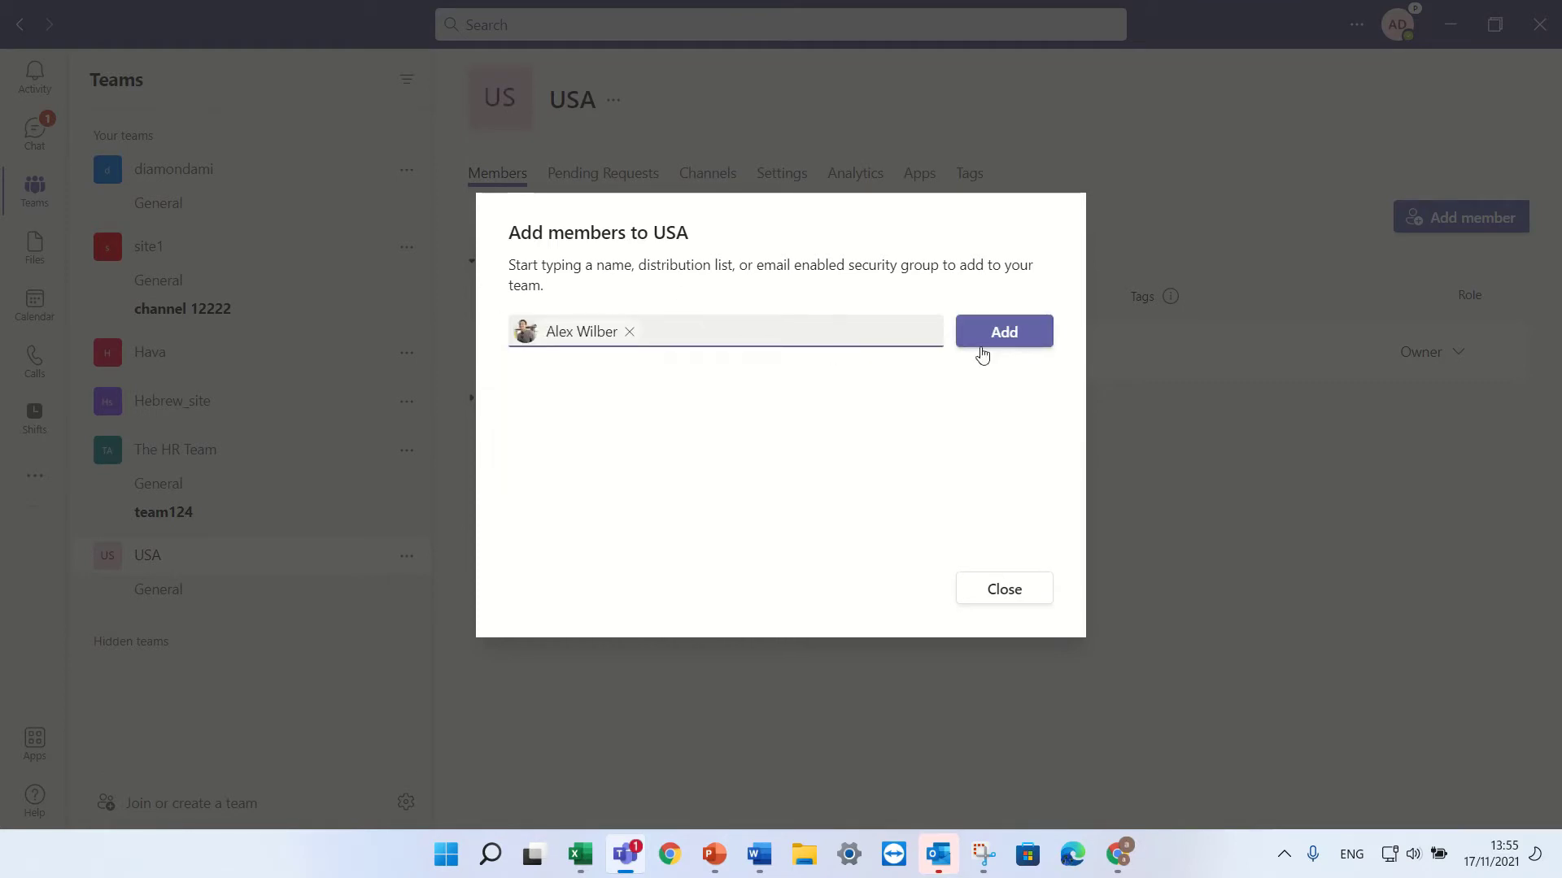
left_click(1027, 335)
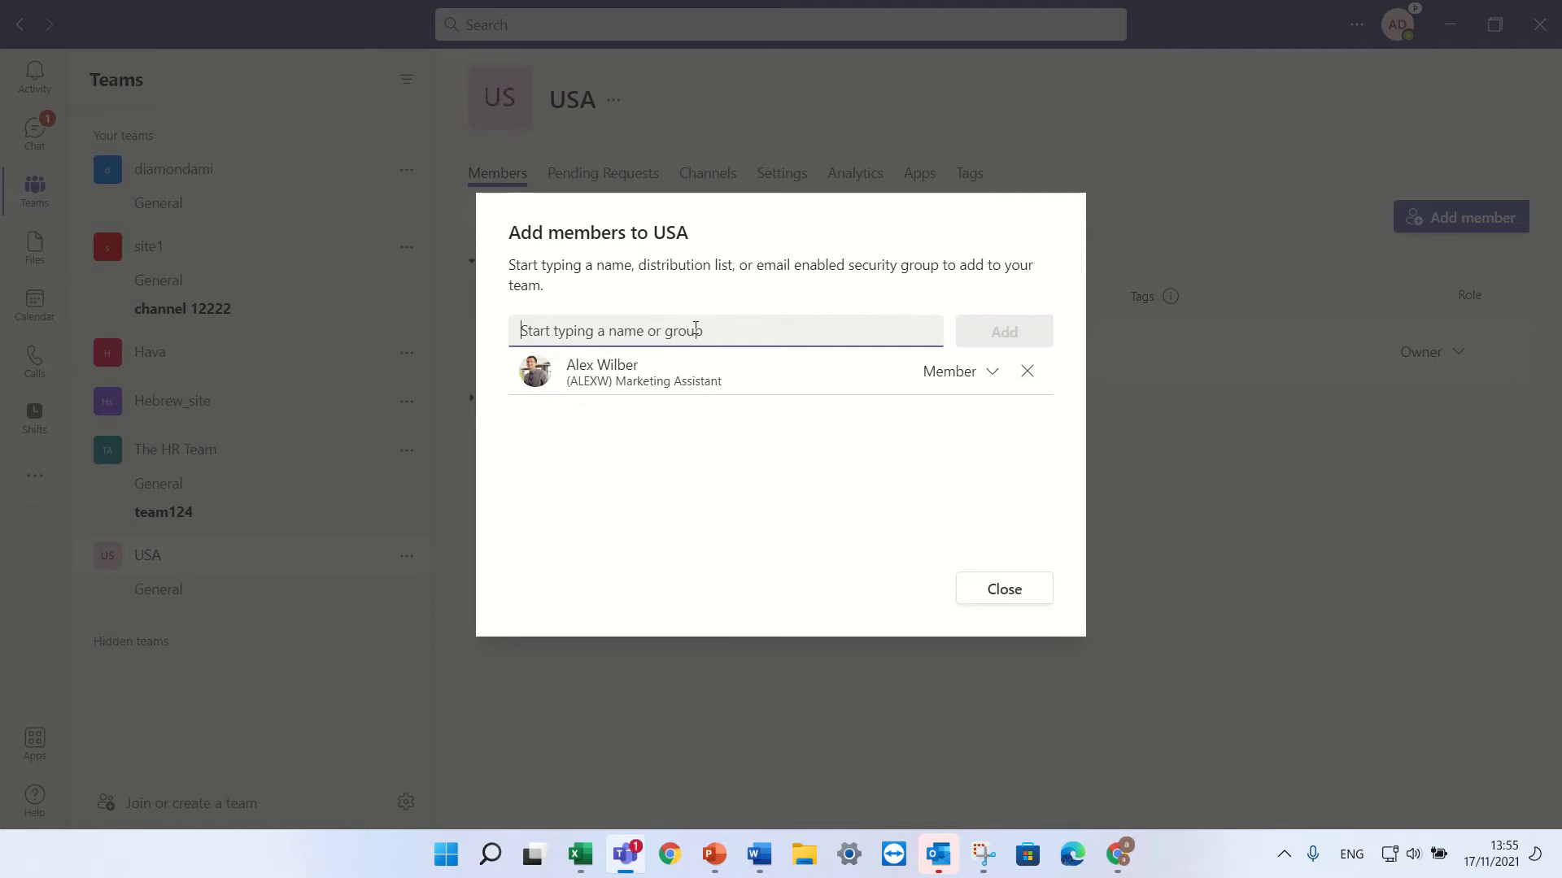
Add the Director to the USA team with the Member role, and expand the team's members and guests list
type("lee")
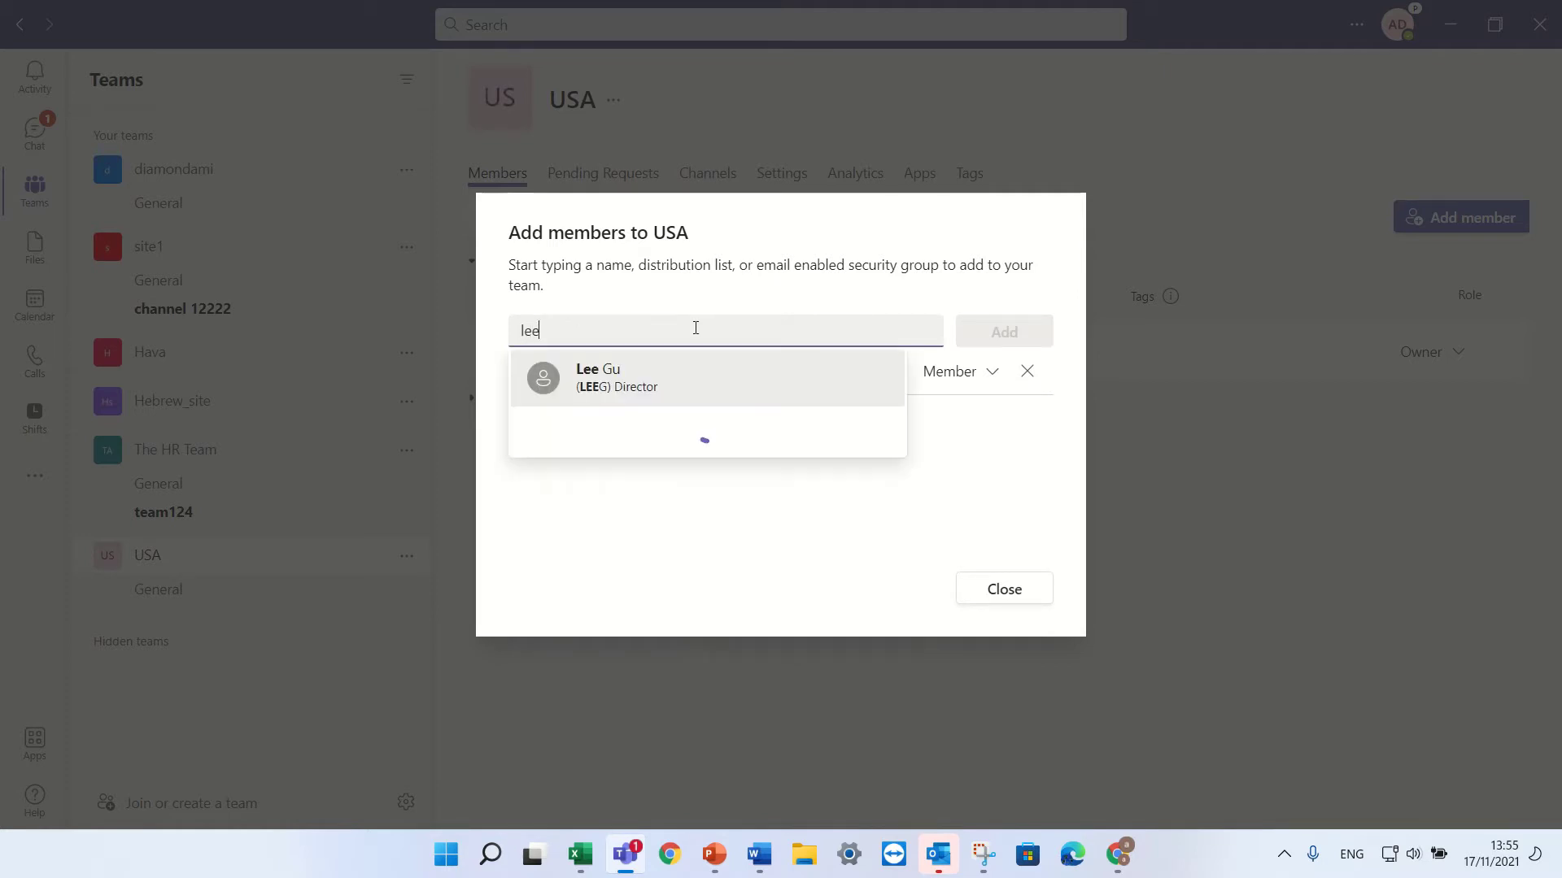
left_click(645, 381)
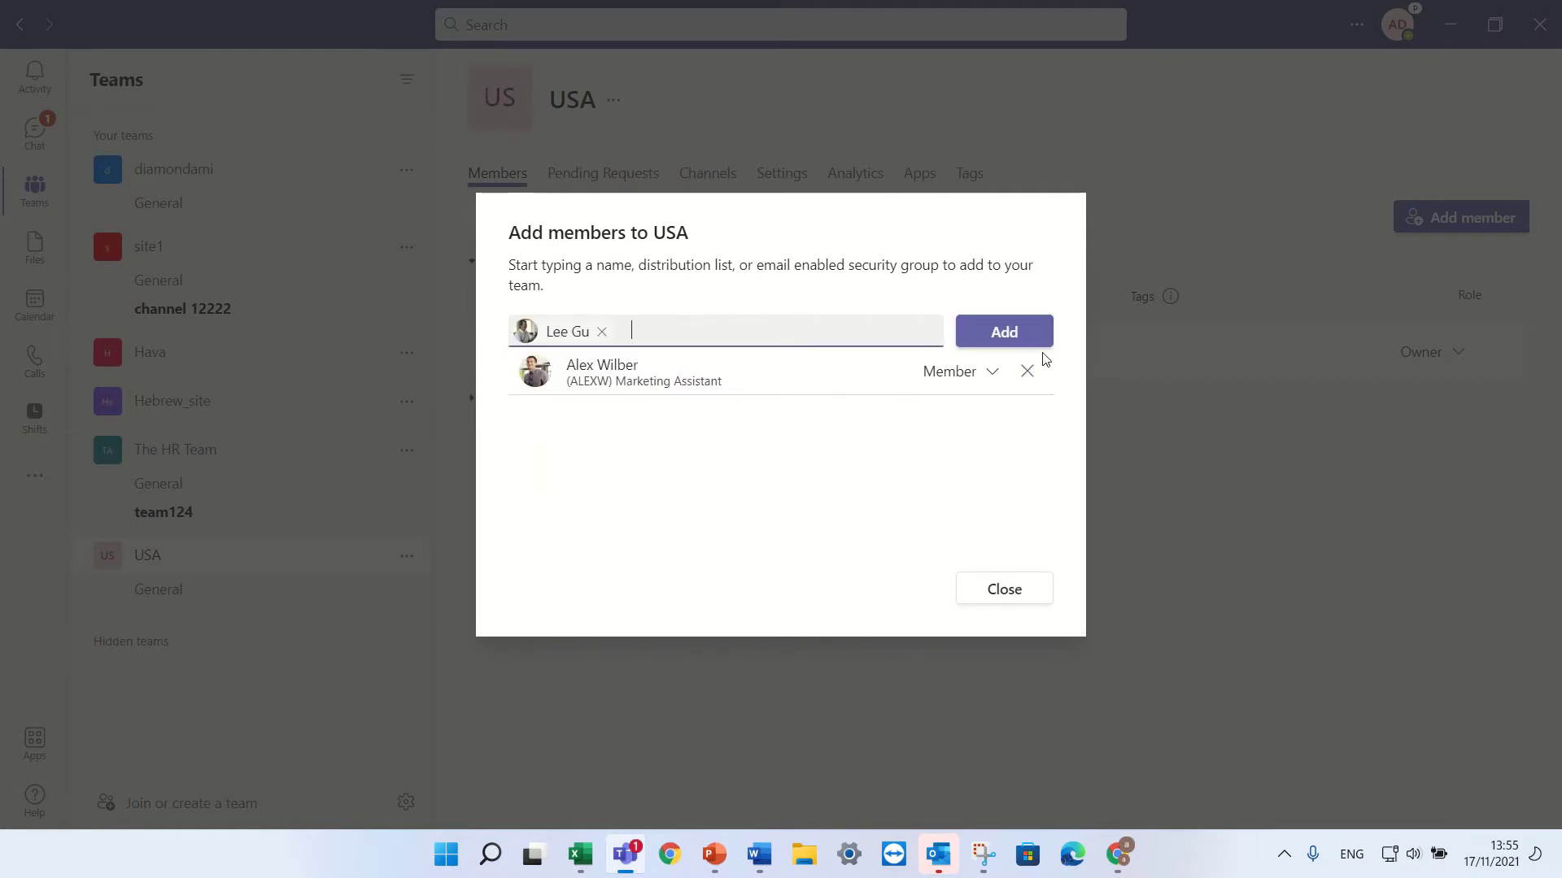
left_click(1008, 334)
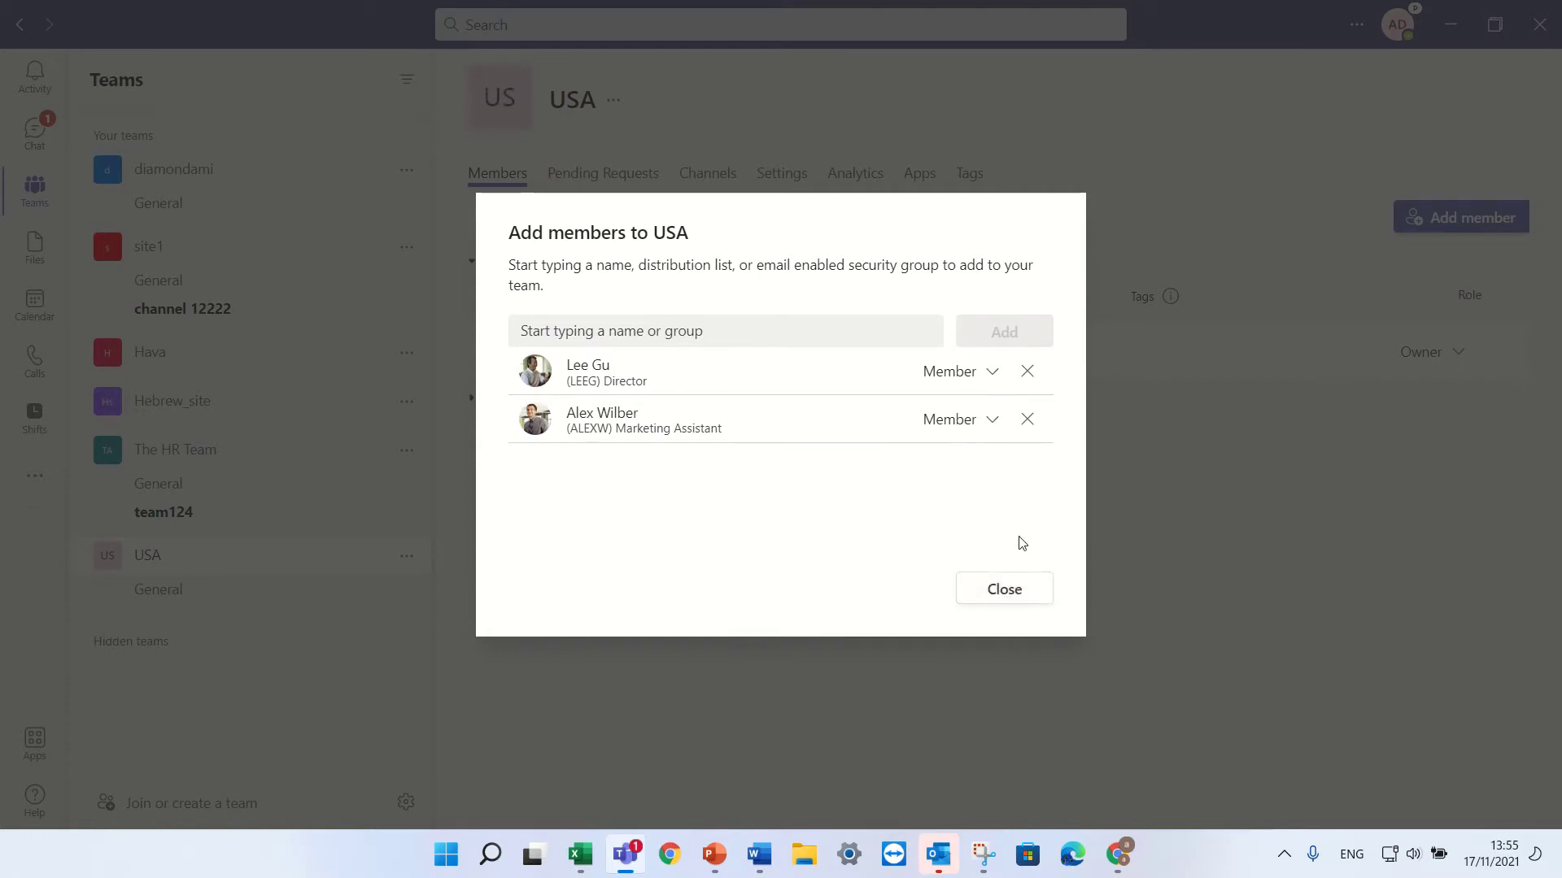
left_click(992, 372)
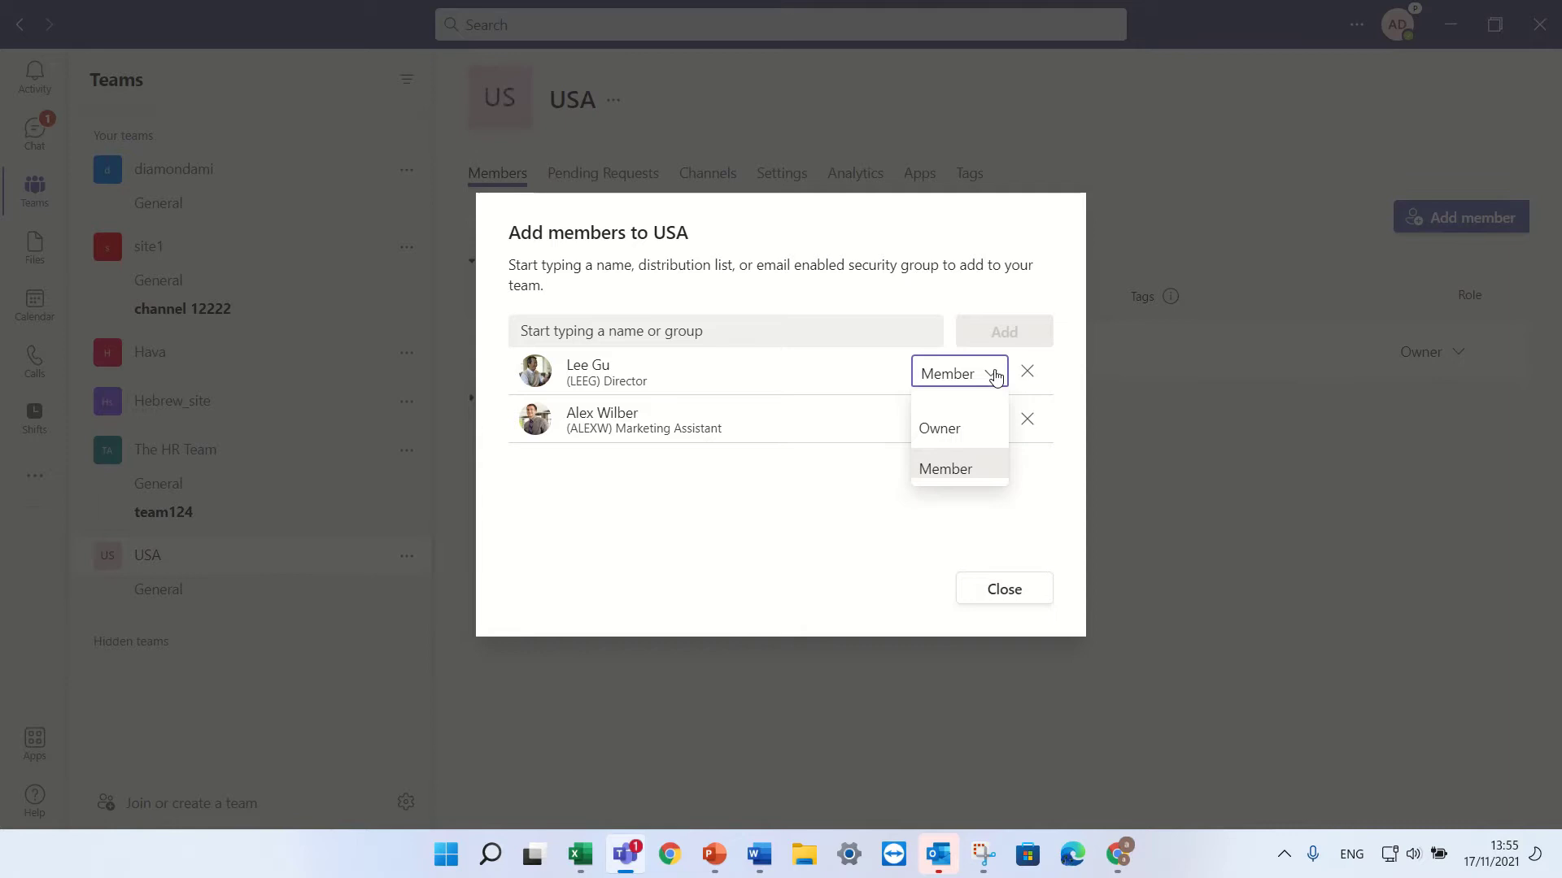
left_click(1058, 528)
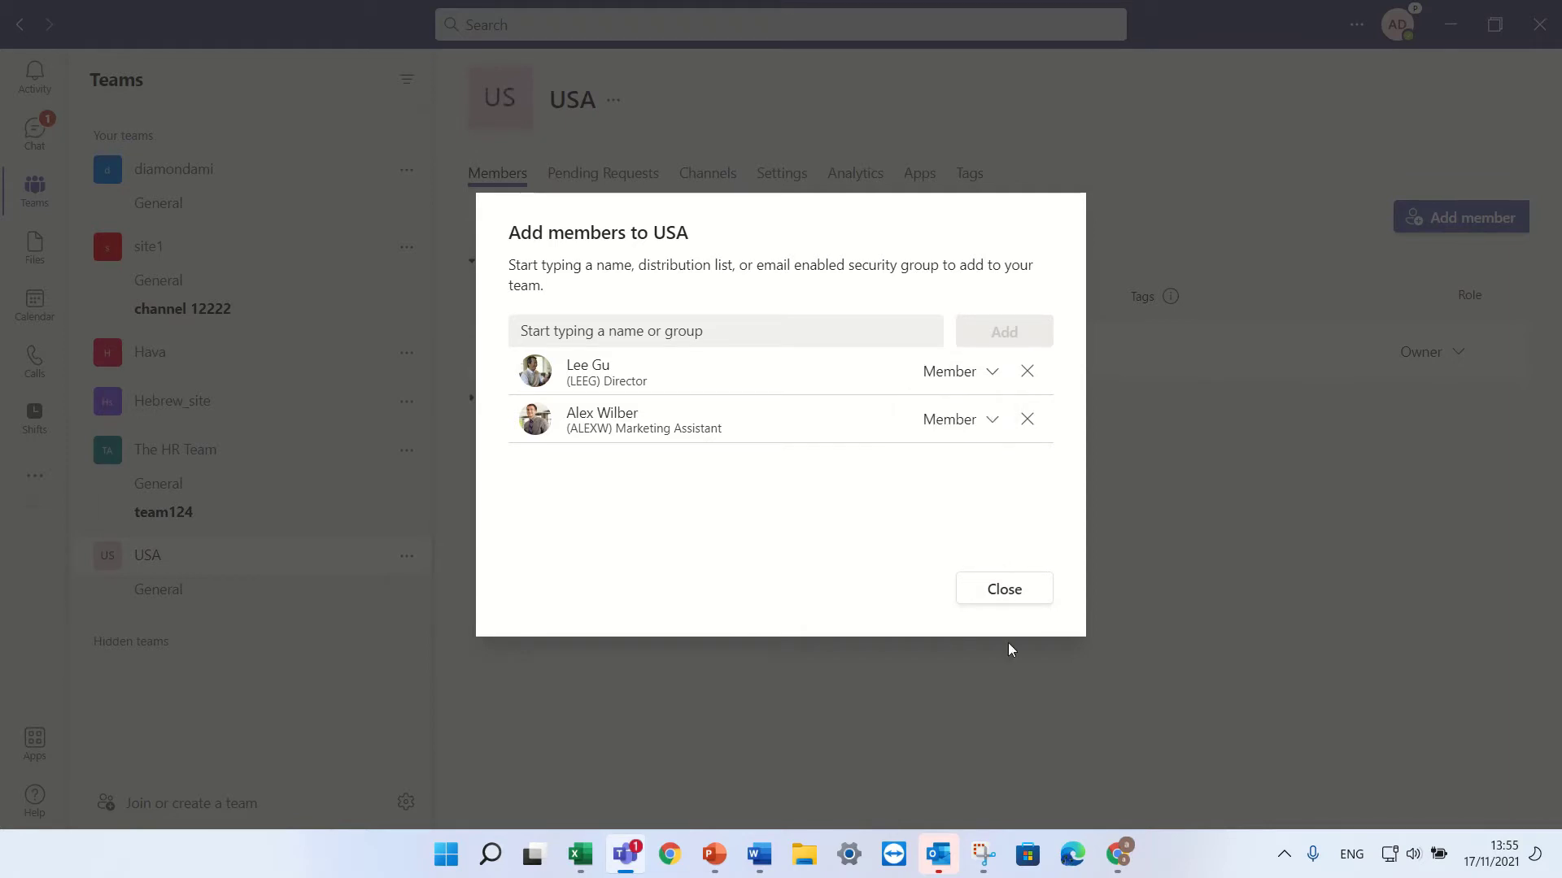
left_click(1015, 592)
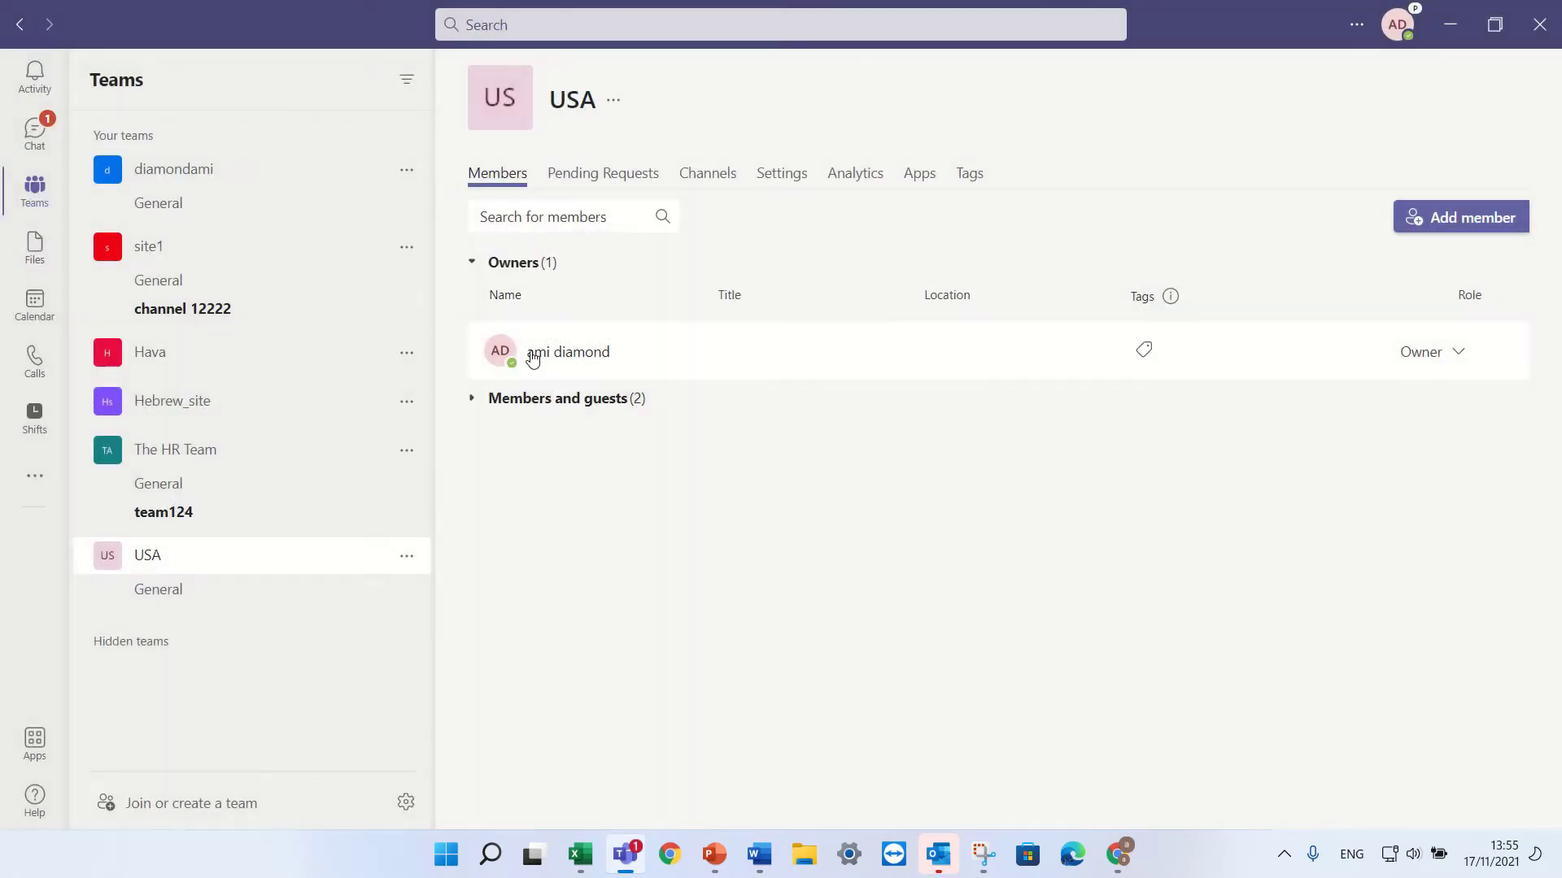
left_click(471, 400)
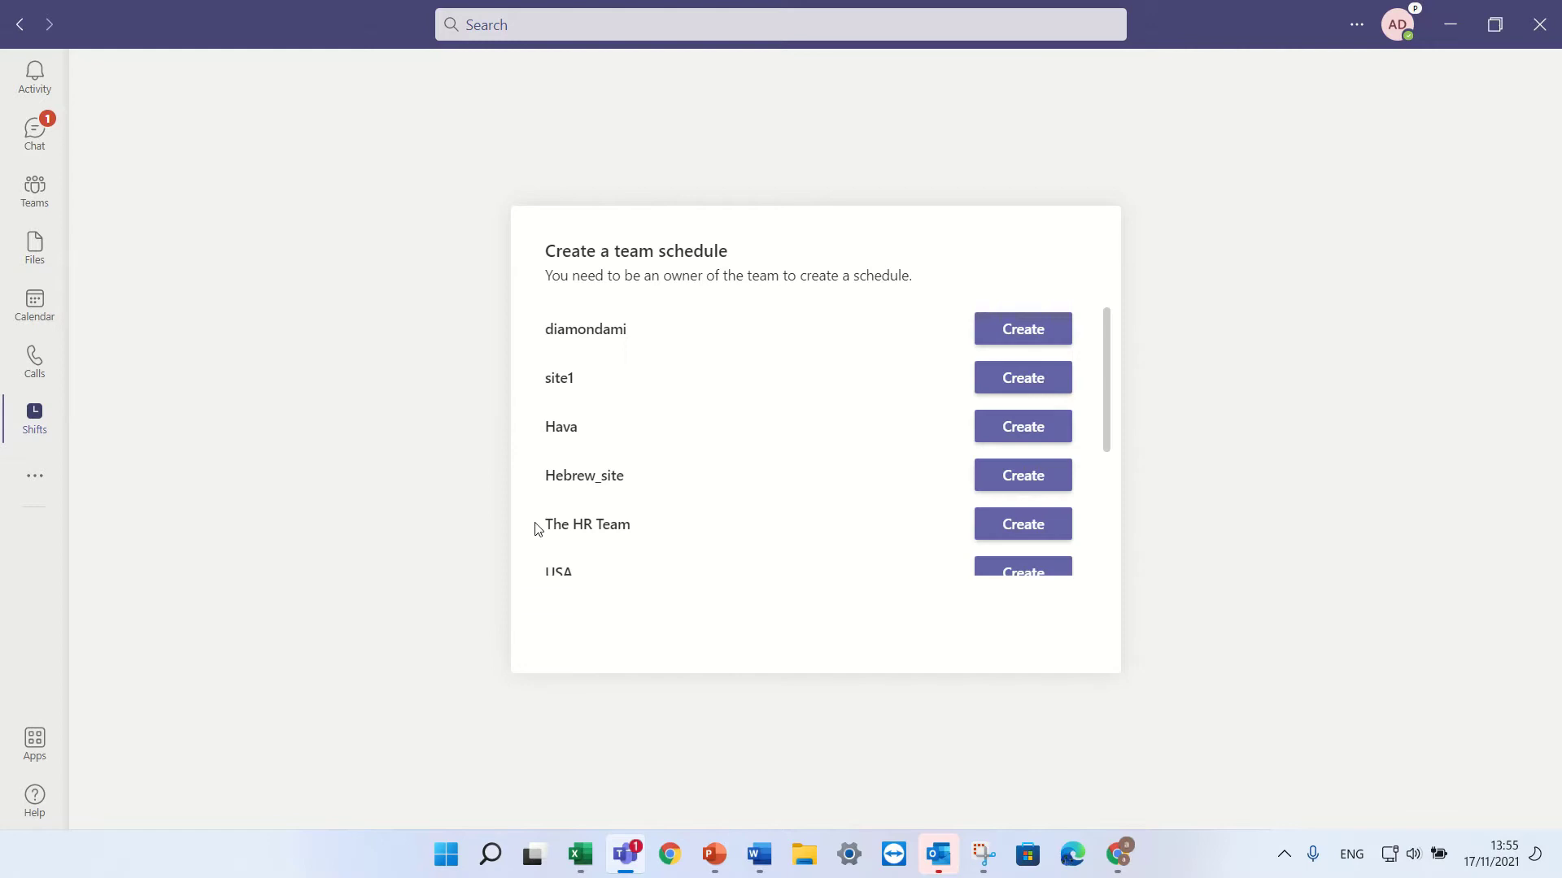
Create a schedule for the USA team with the (UTC+02:00) Jerusalem time zone, and skip the welcome tour
scroll(722, 534, "down", 3)
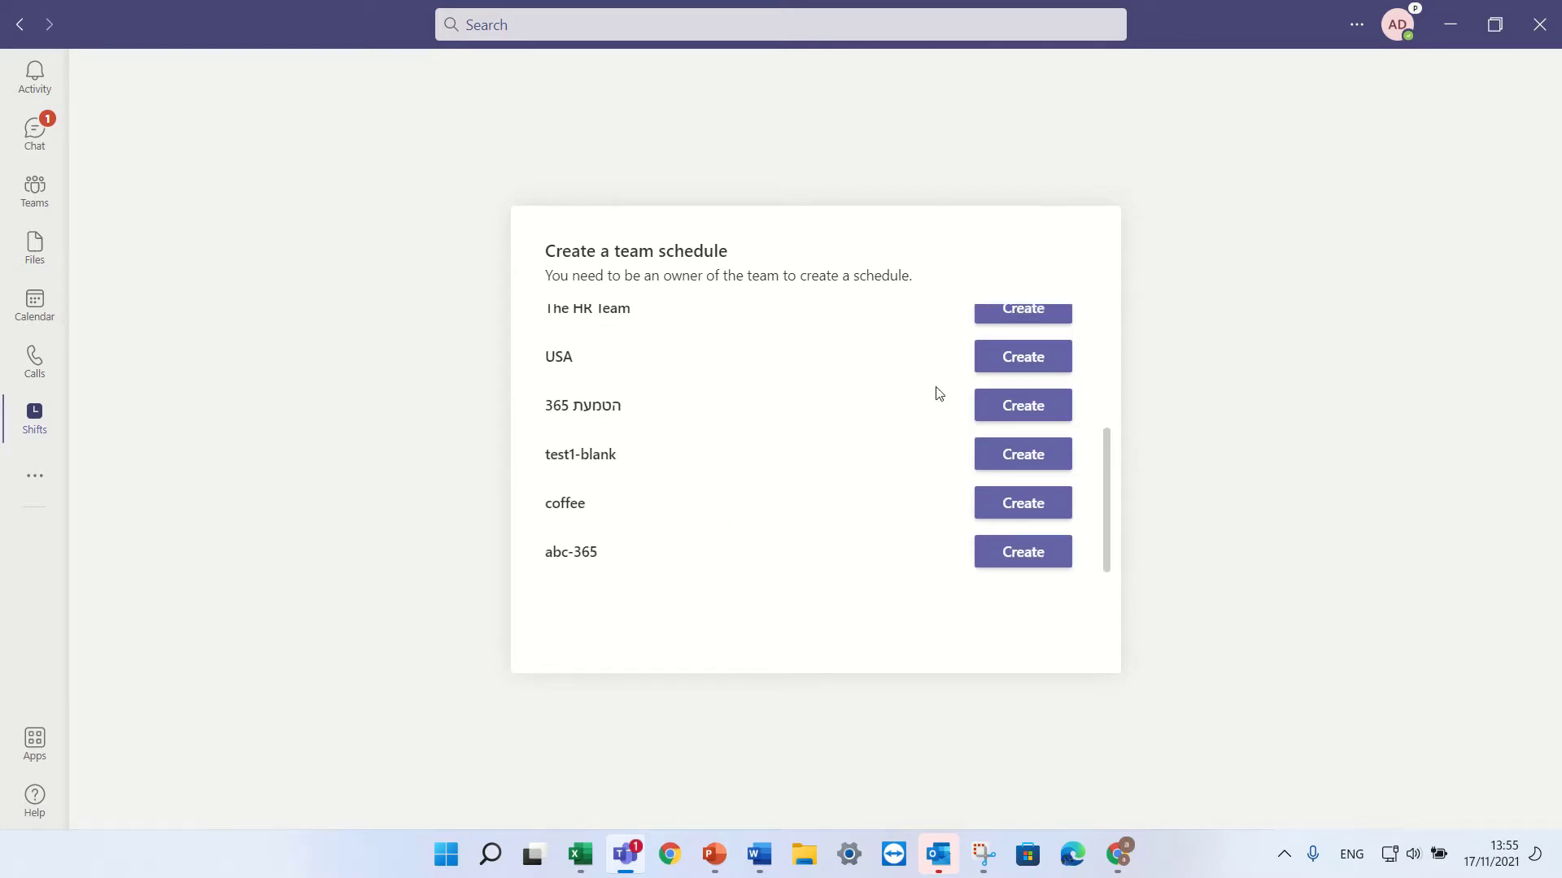
double_click(551, 359)
left_click(1031, 364)
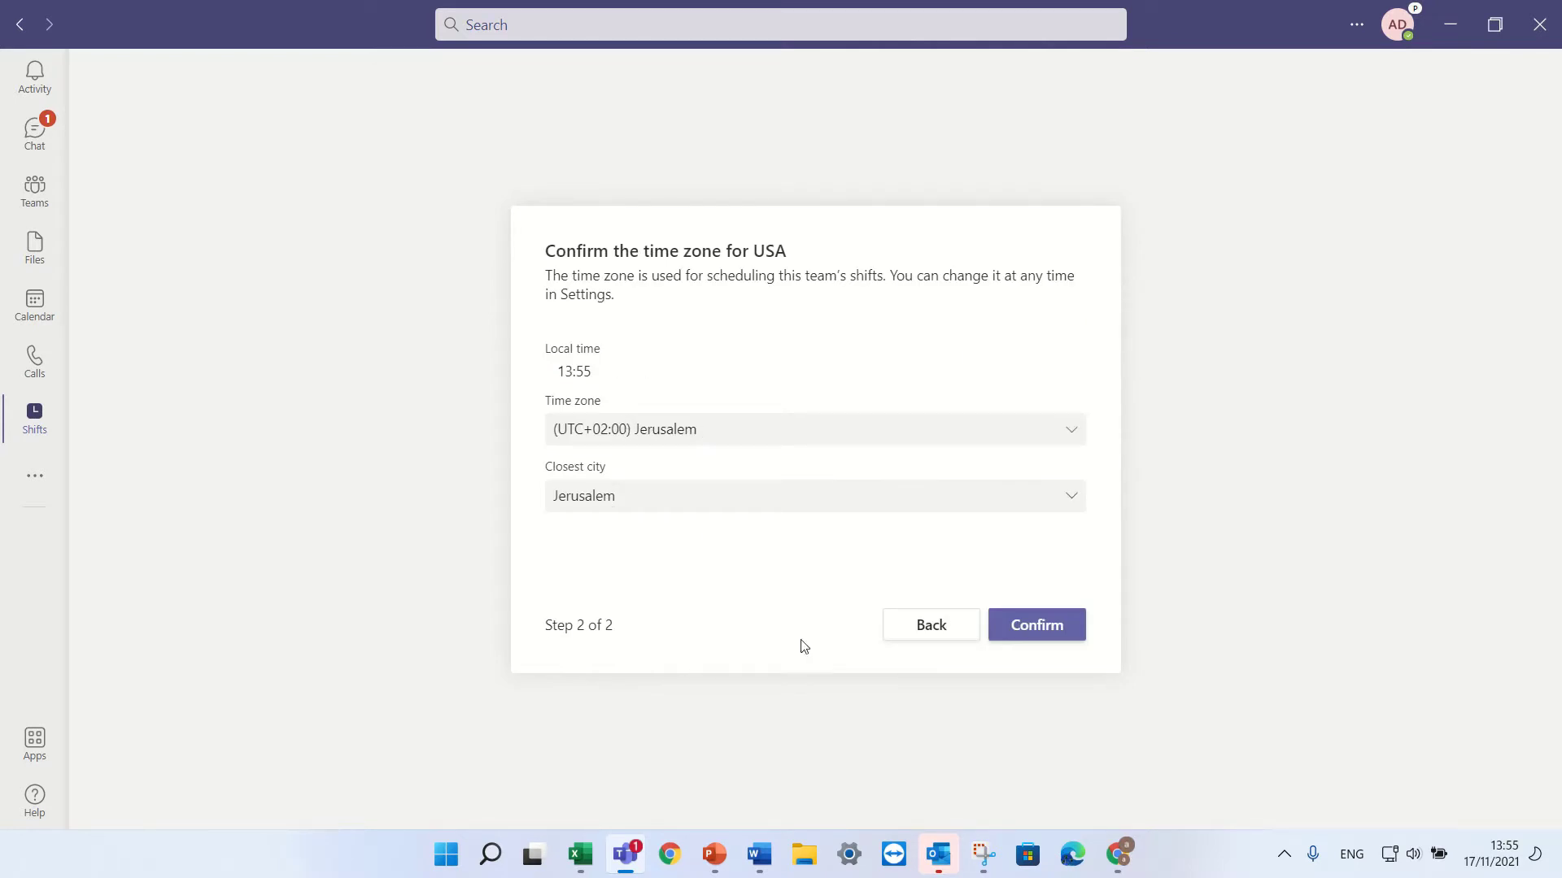
left_click(1054, 639)
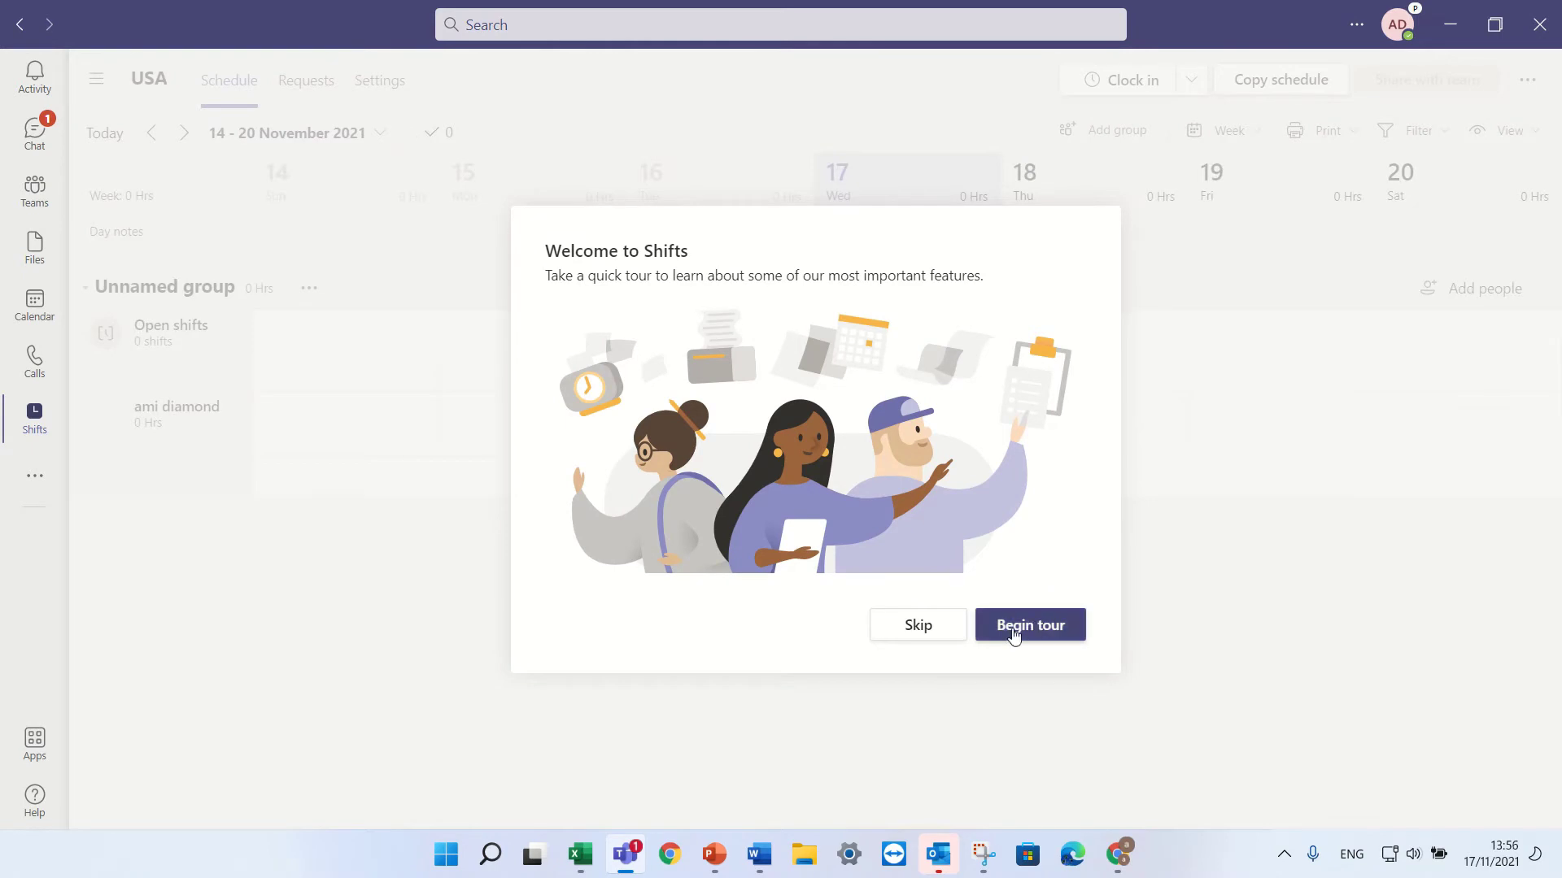
left_click(927, 628)
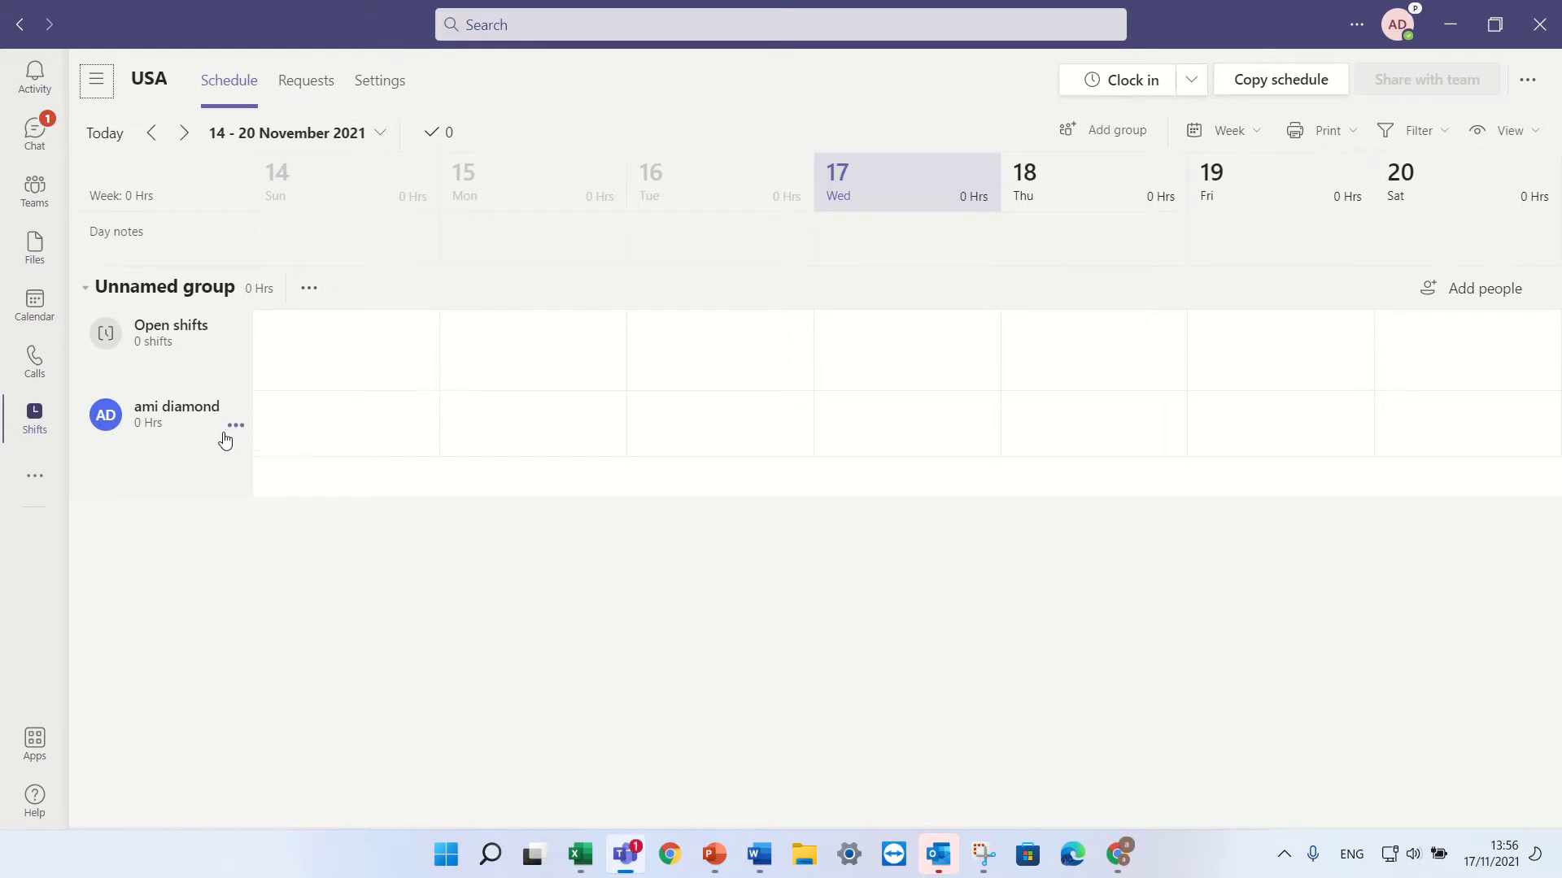
Rename the unnamed schedule group as South
left_click(317, 292)
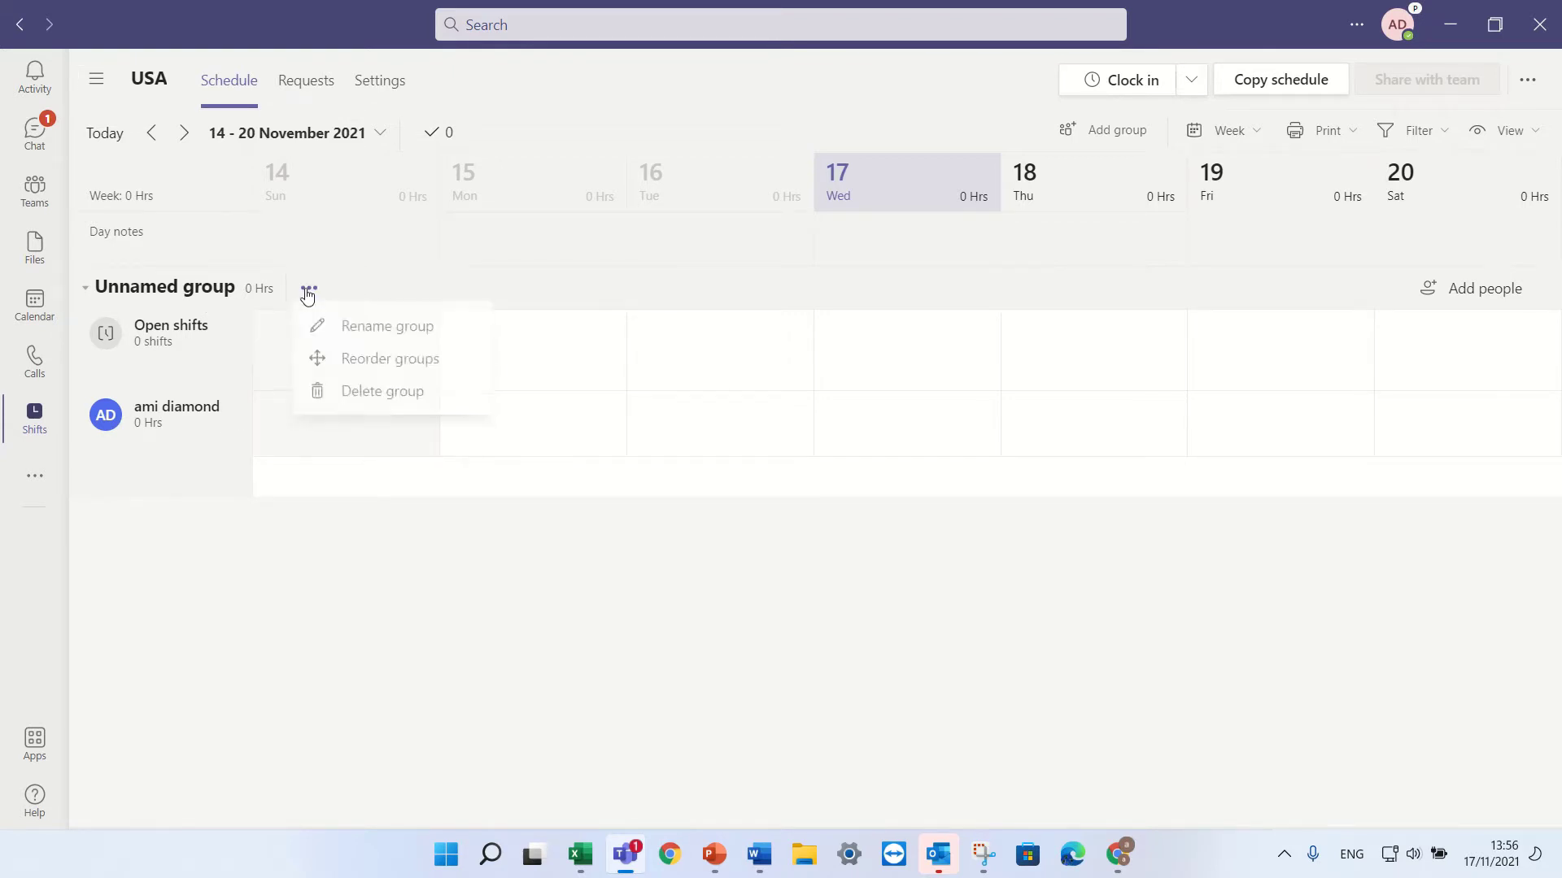
left_click(358, 329)
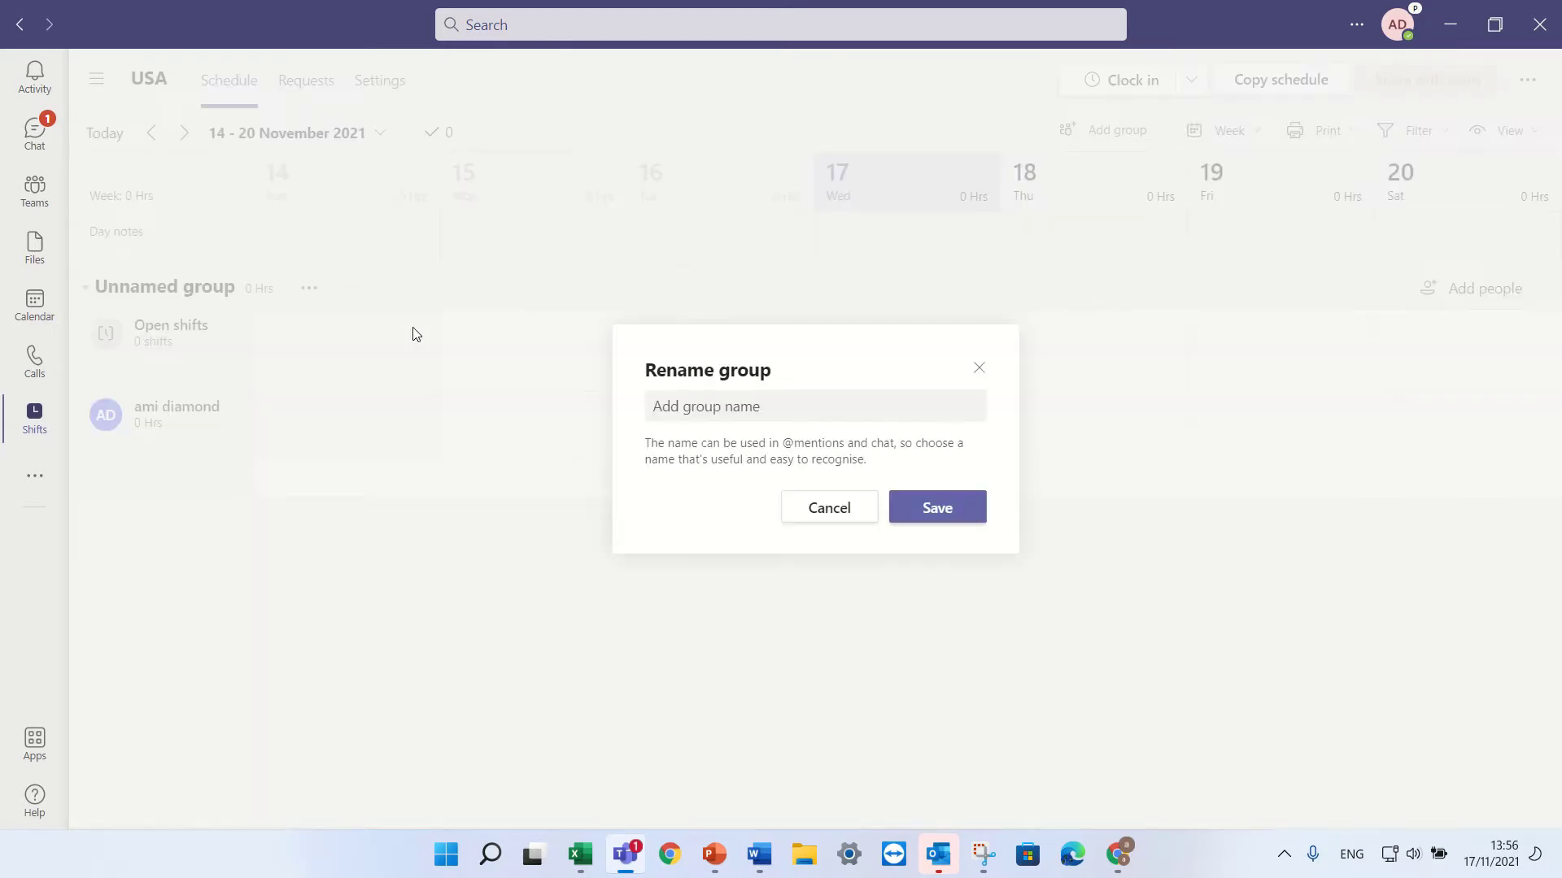
left_click(771, 411)
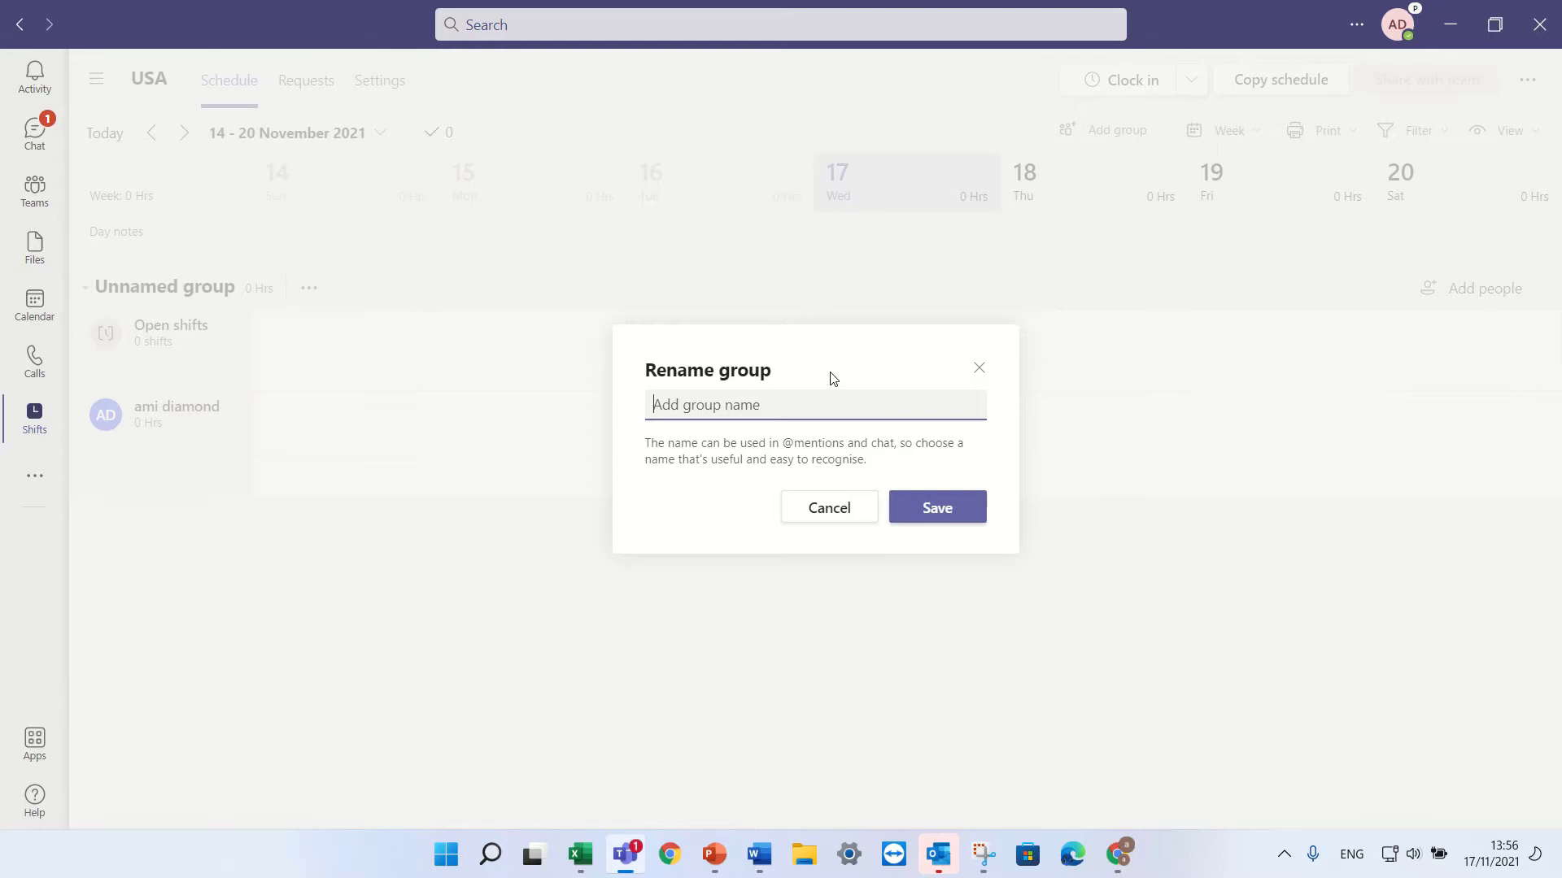
type("South")
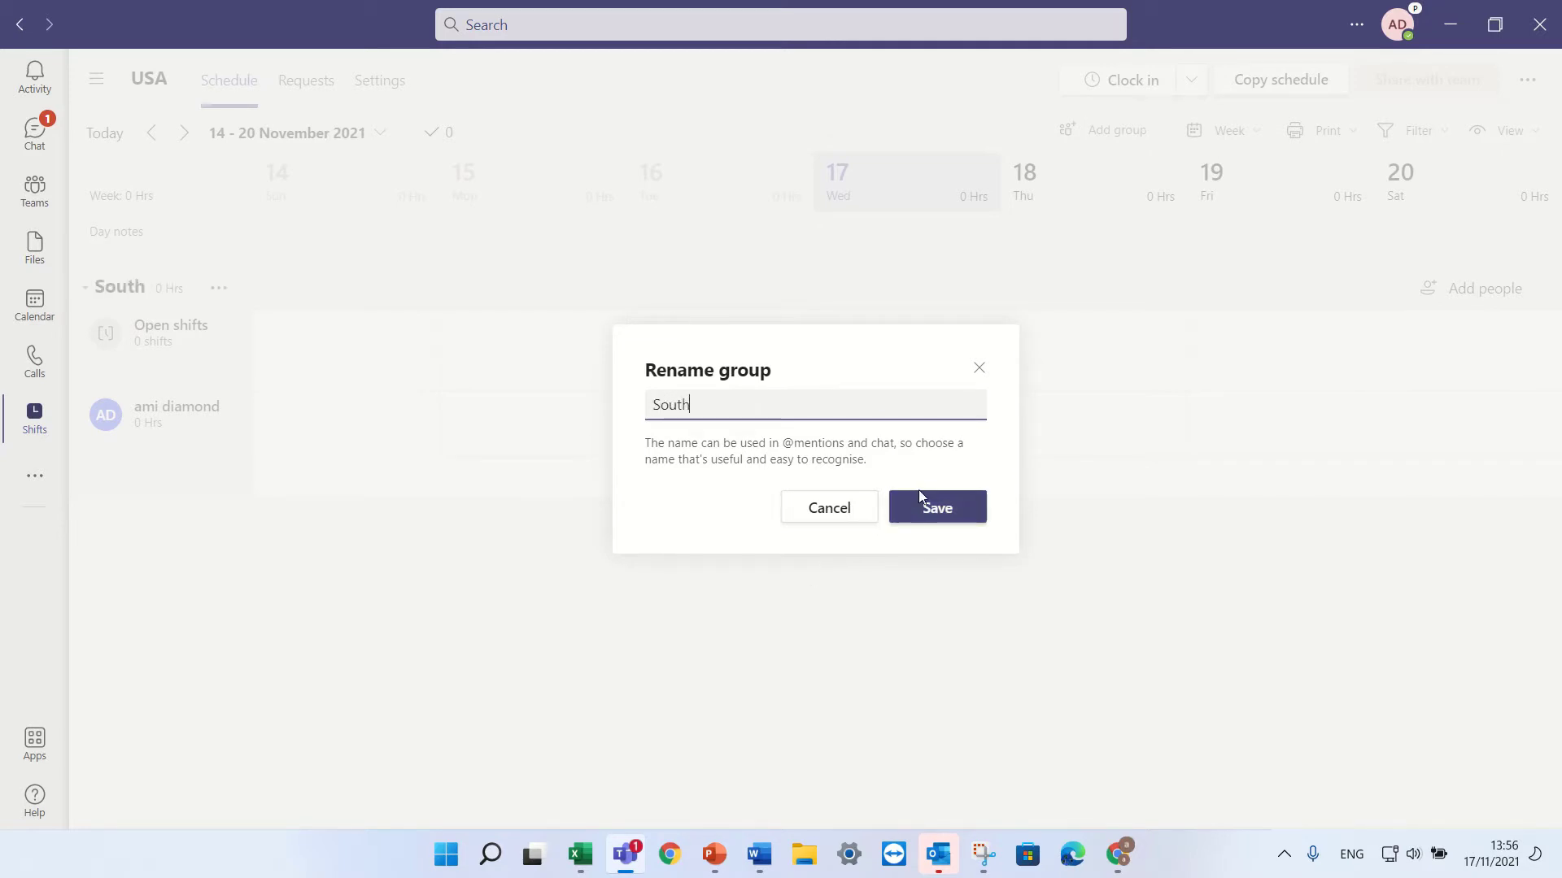
left_click(958, 510)
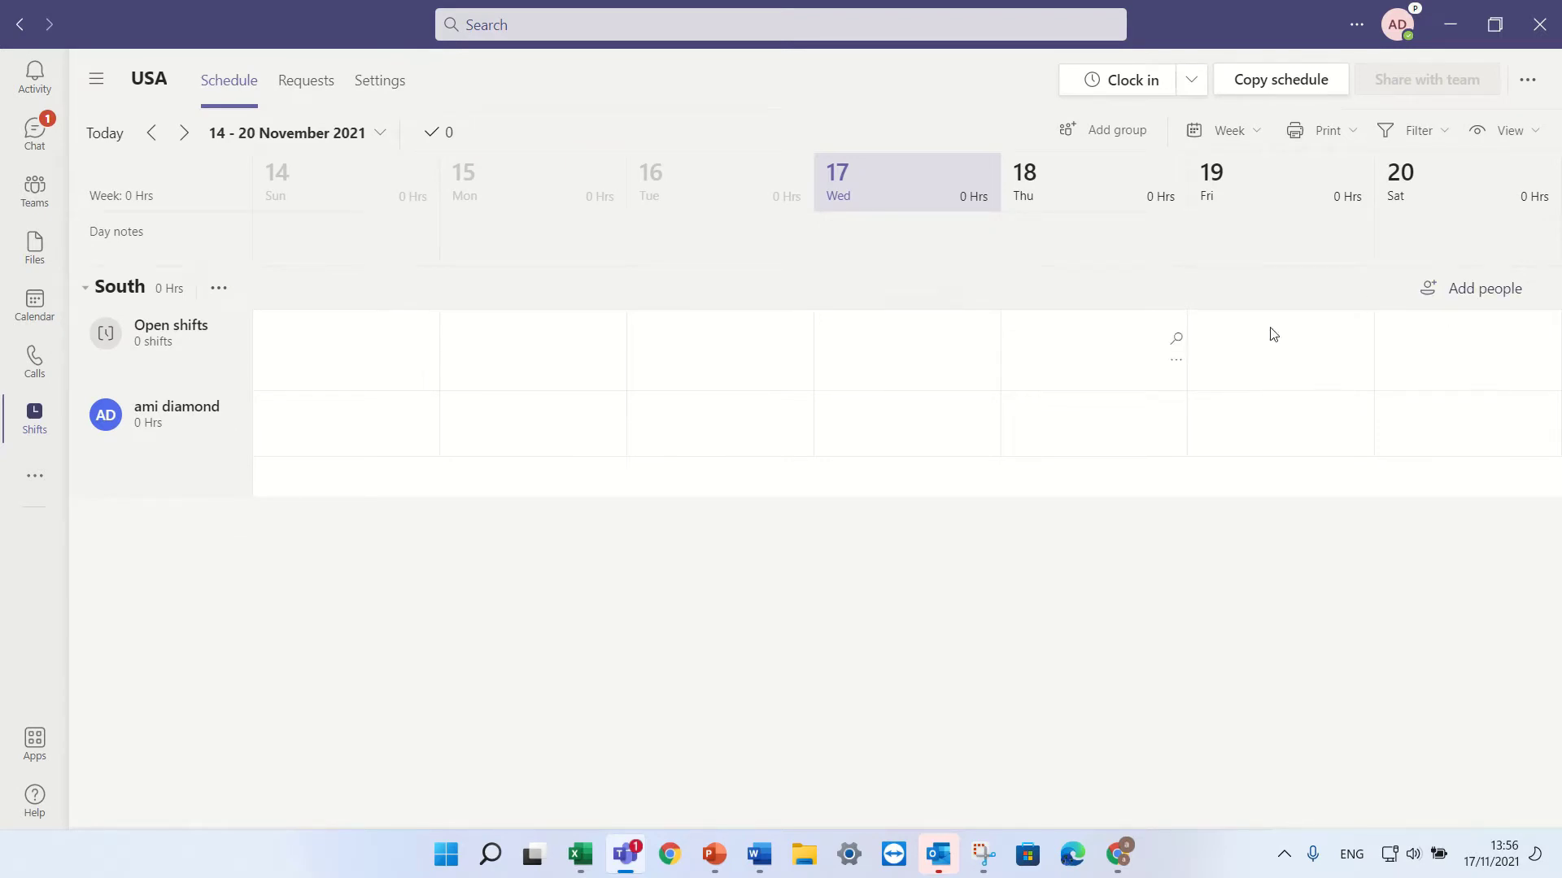
Add the first suggested team member to the South group
mouse_move(1523, 229)
left_click(1466, 294)
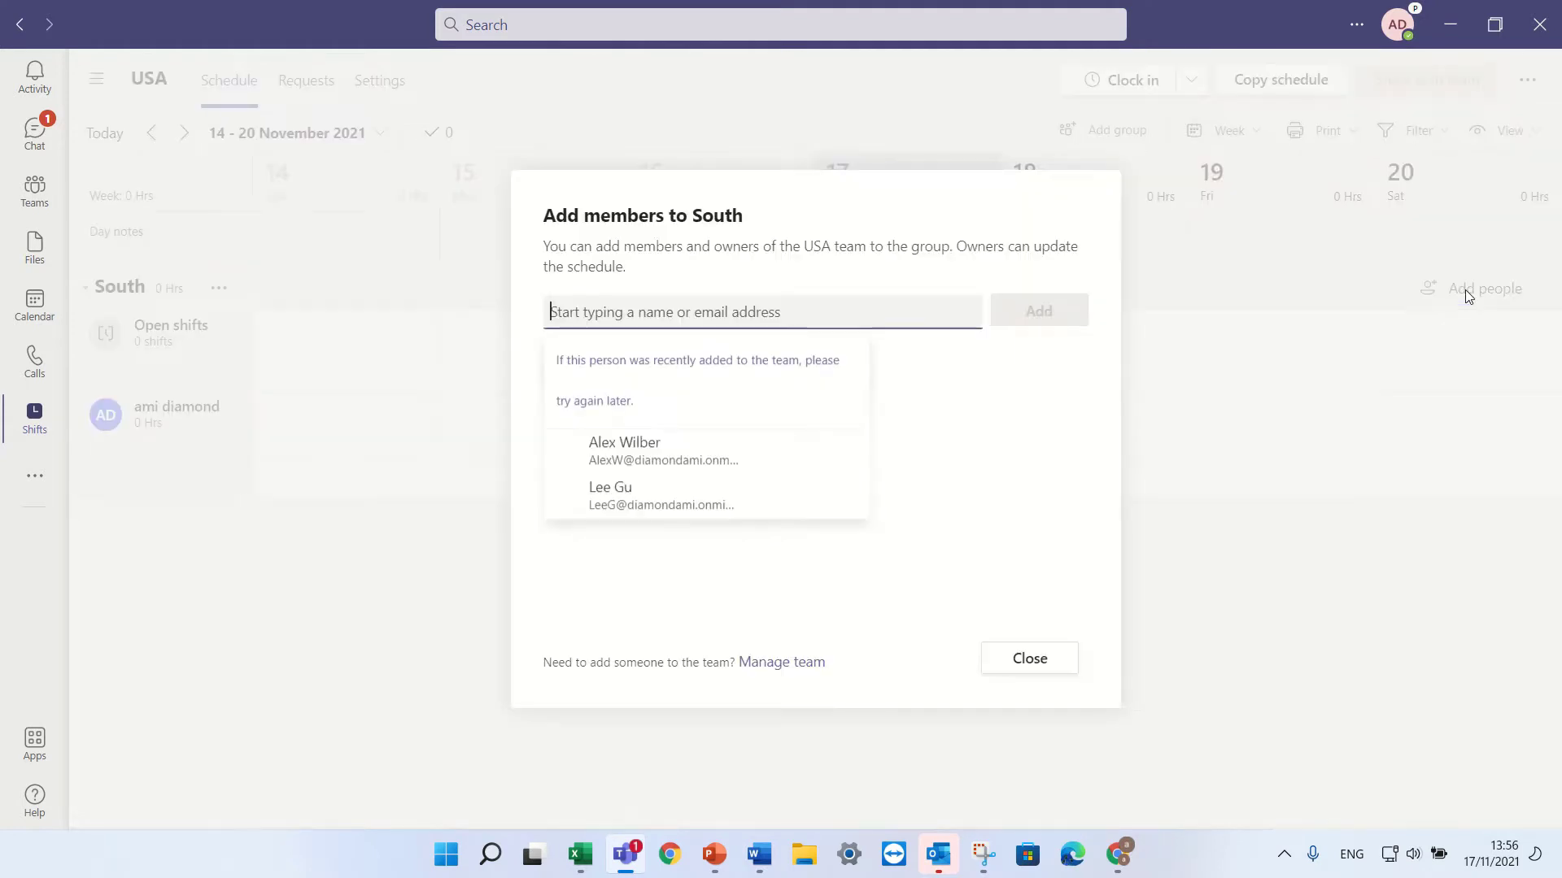
left_click(686, 461)
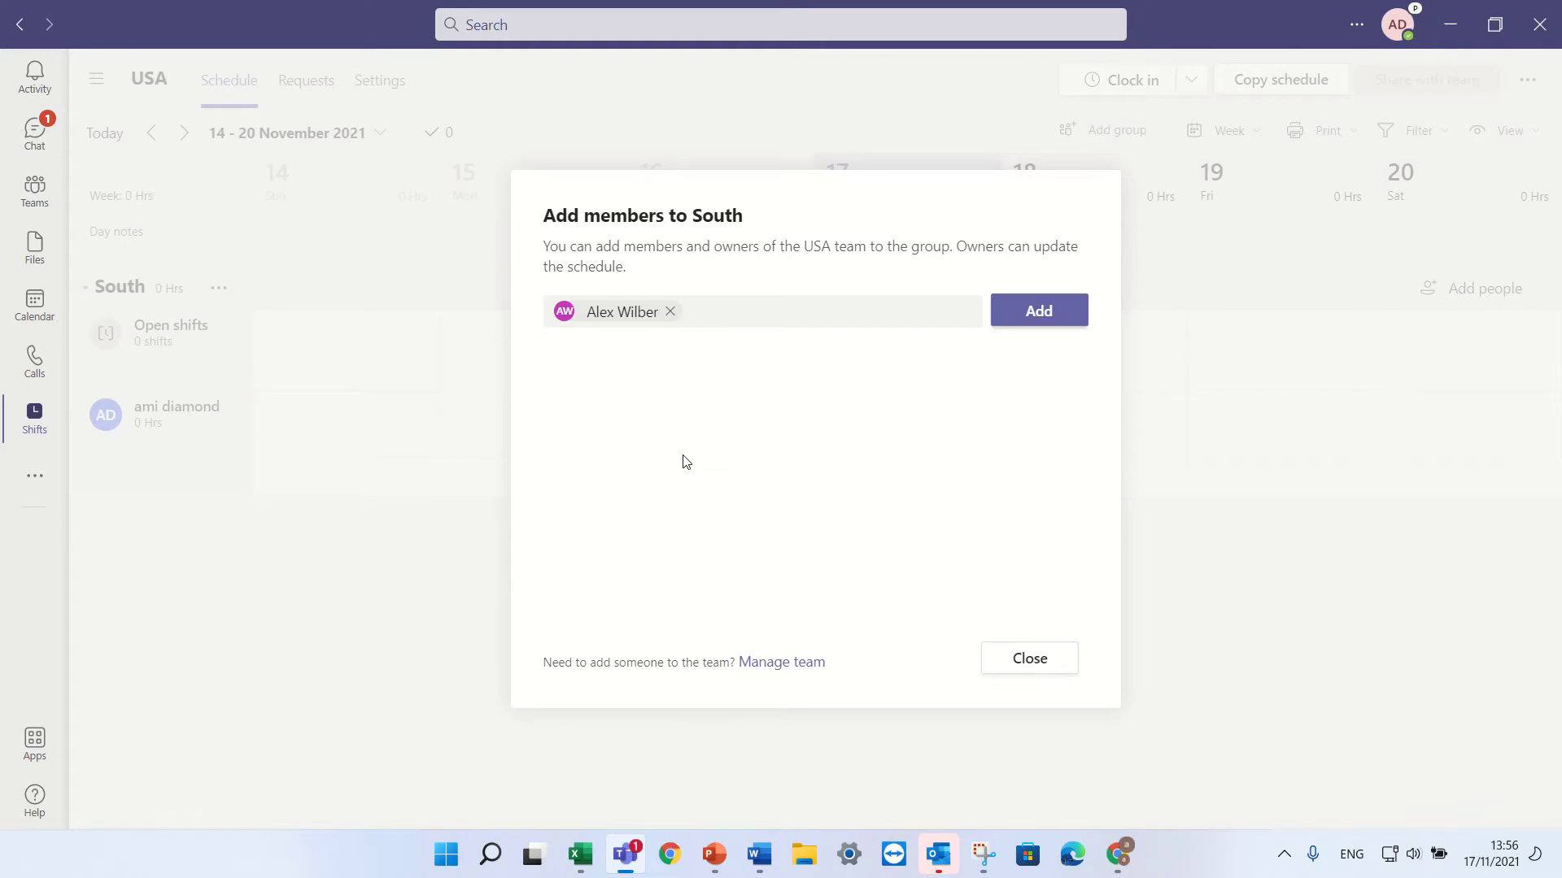
left_click(1039, 311)
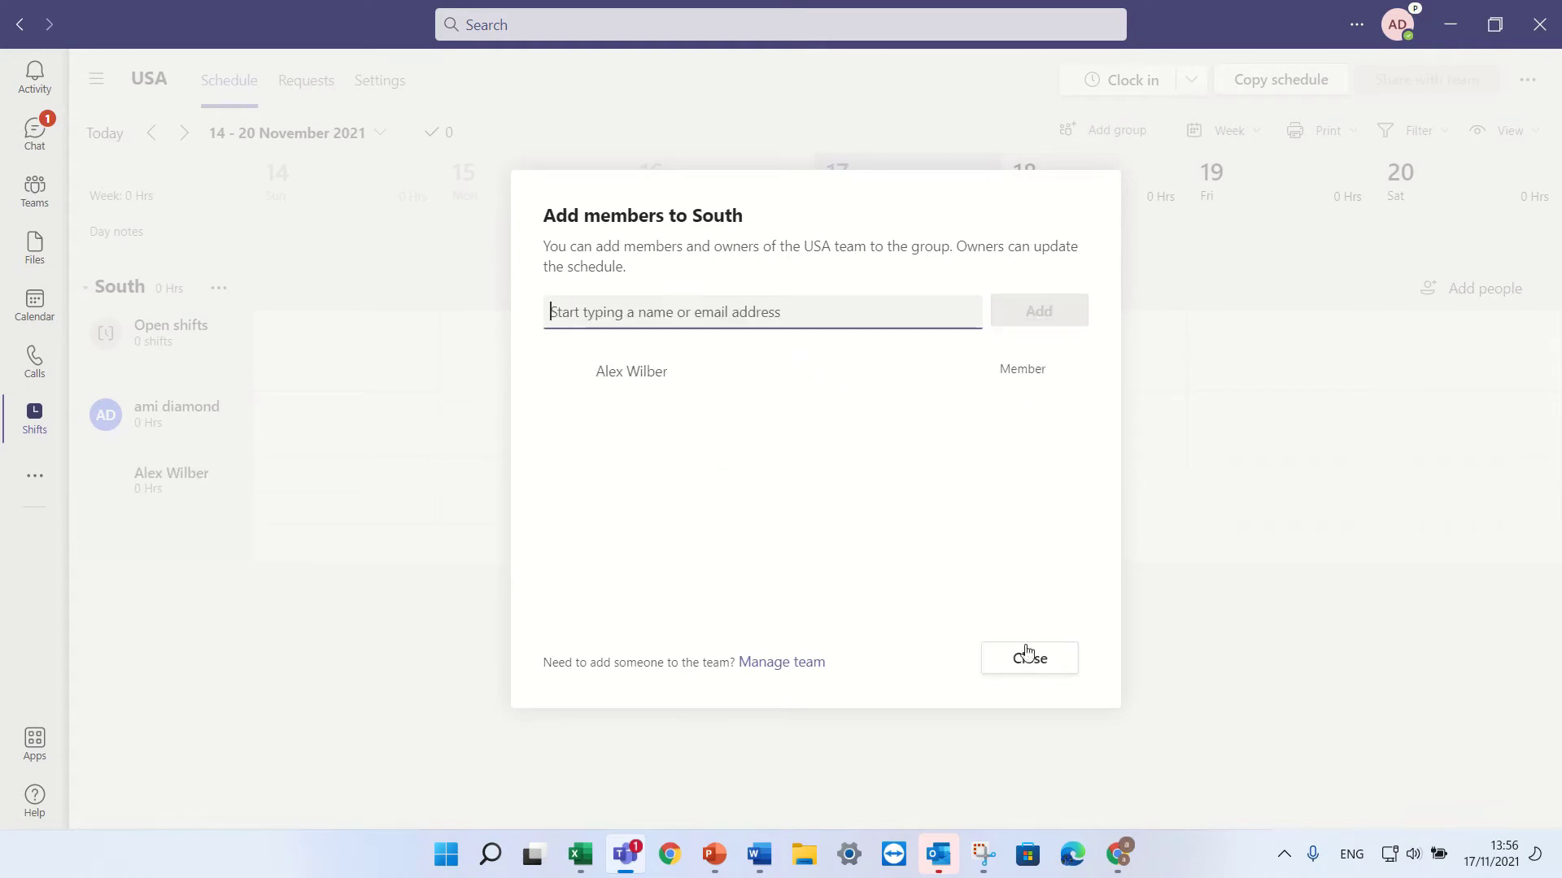
left_click(1021, 681)
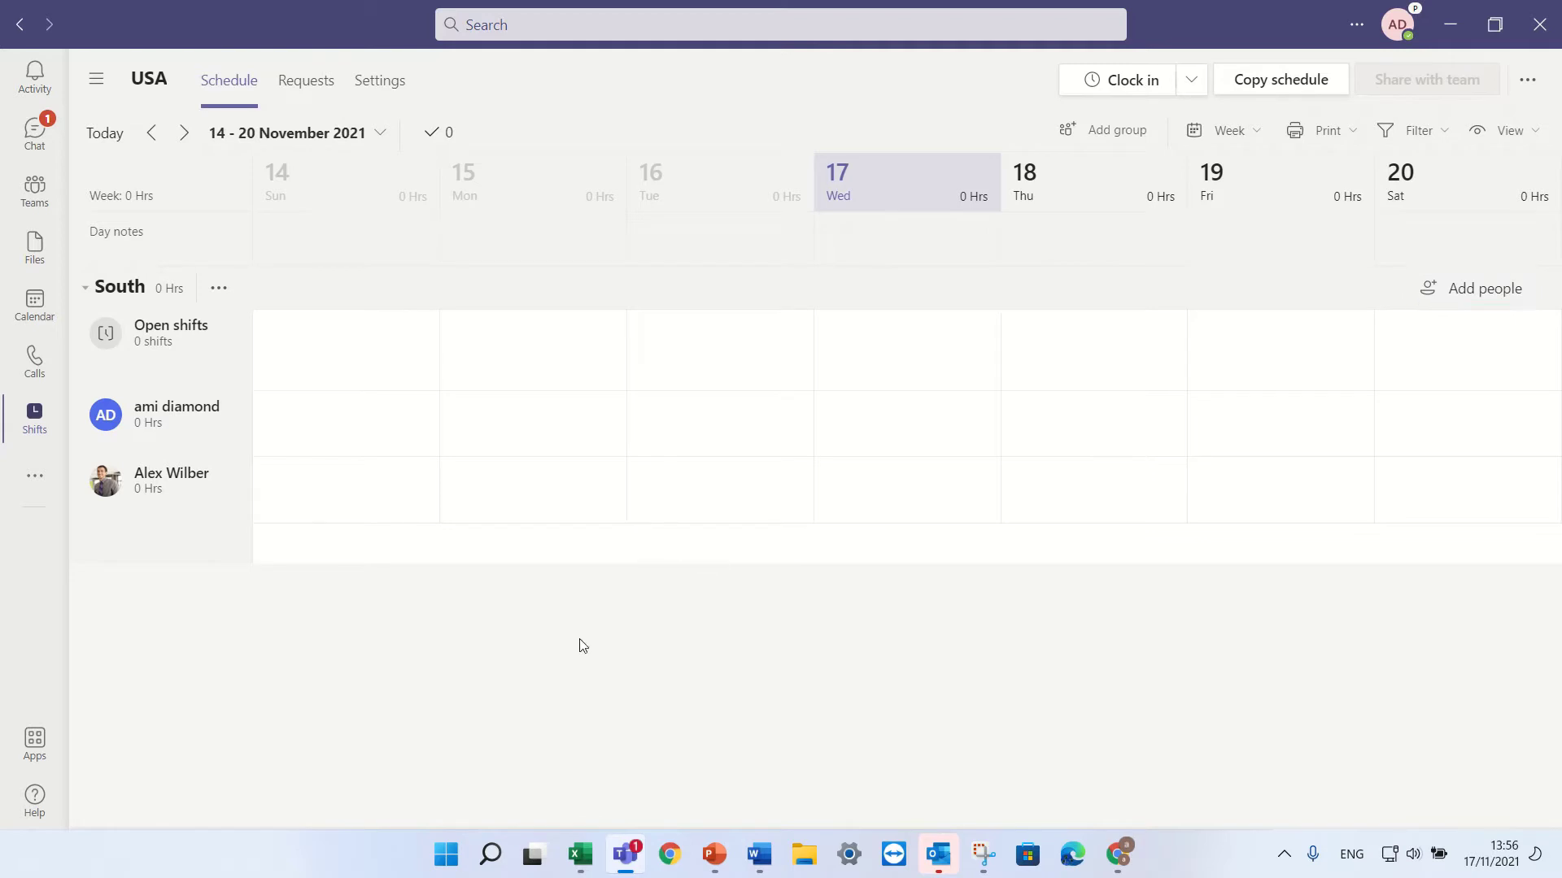
Add a second group to the schedule and name it North
left_click(1109, 139)
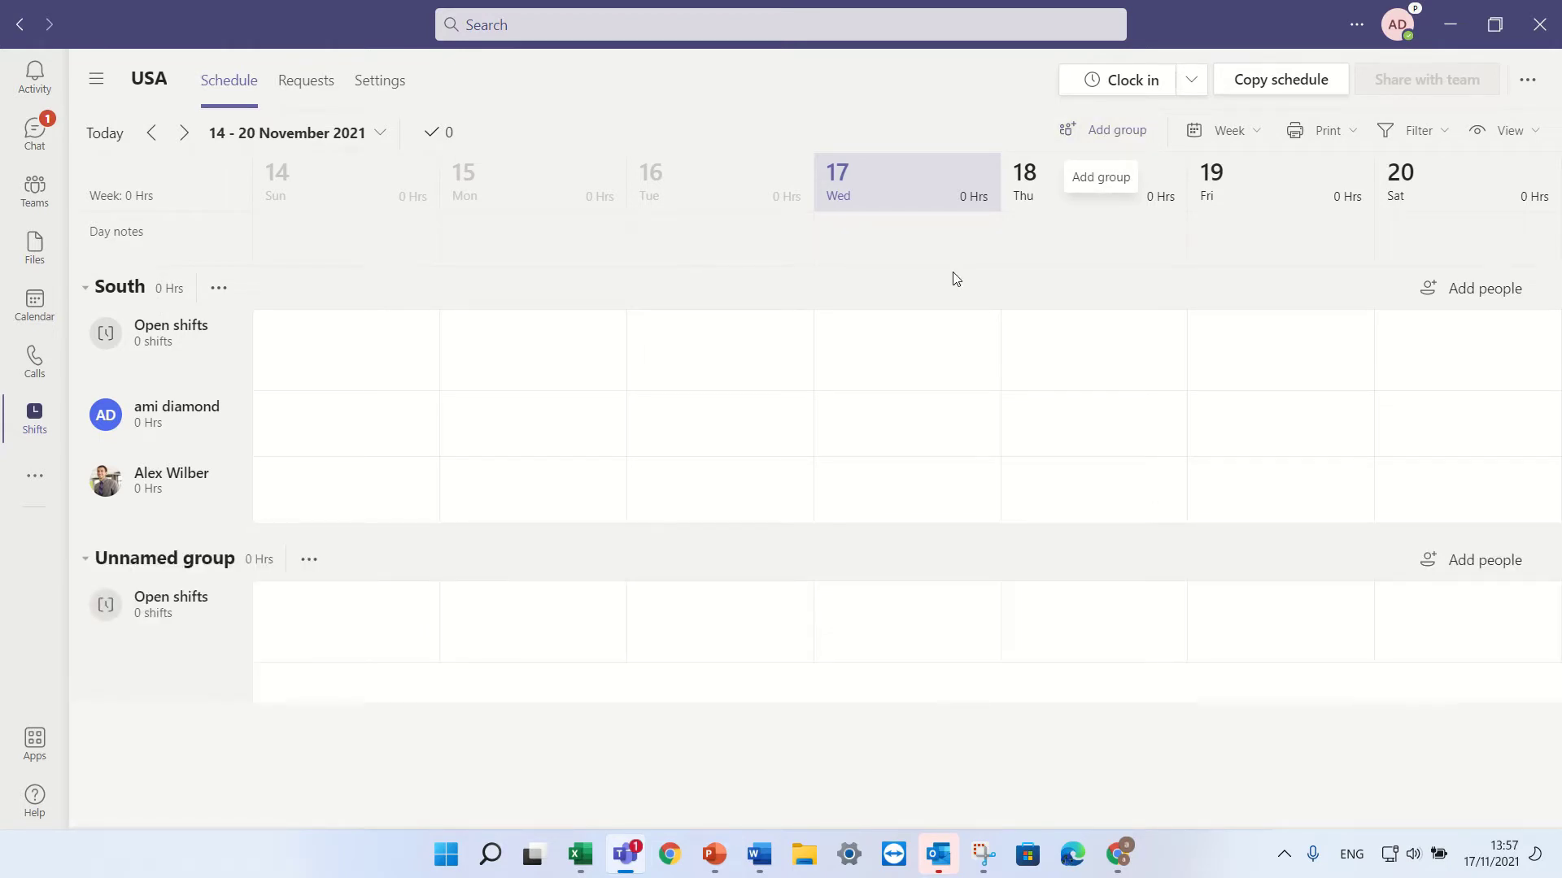
left_click(309, 559)
left_click(360, 599)
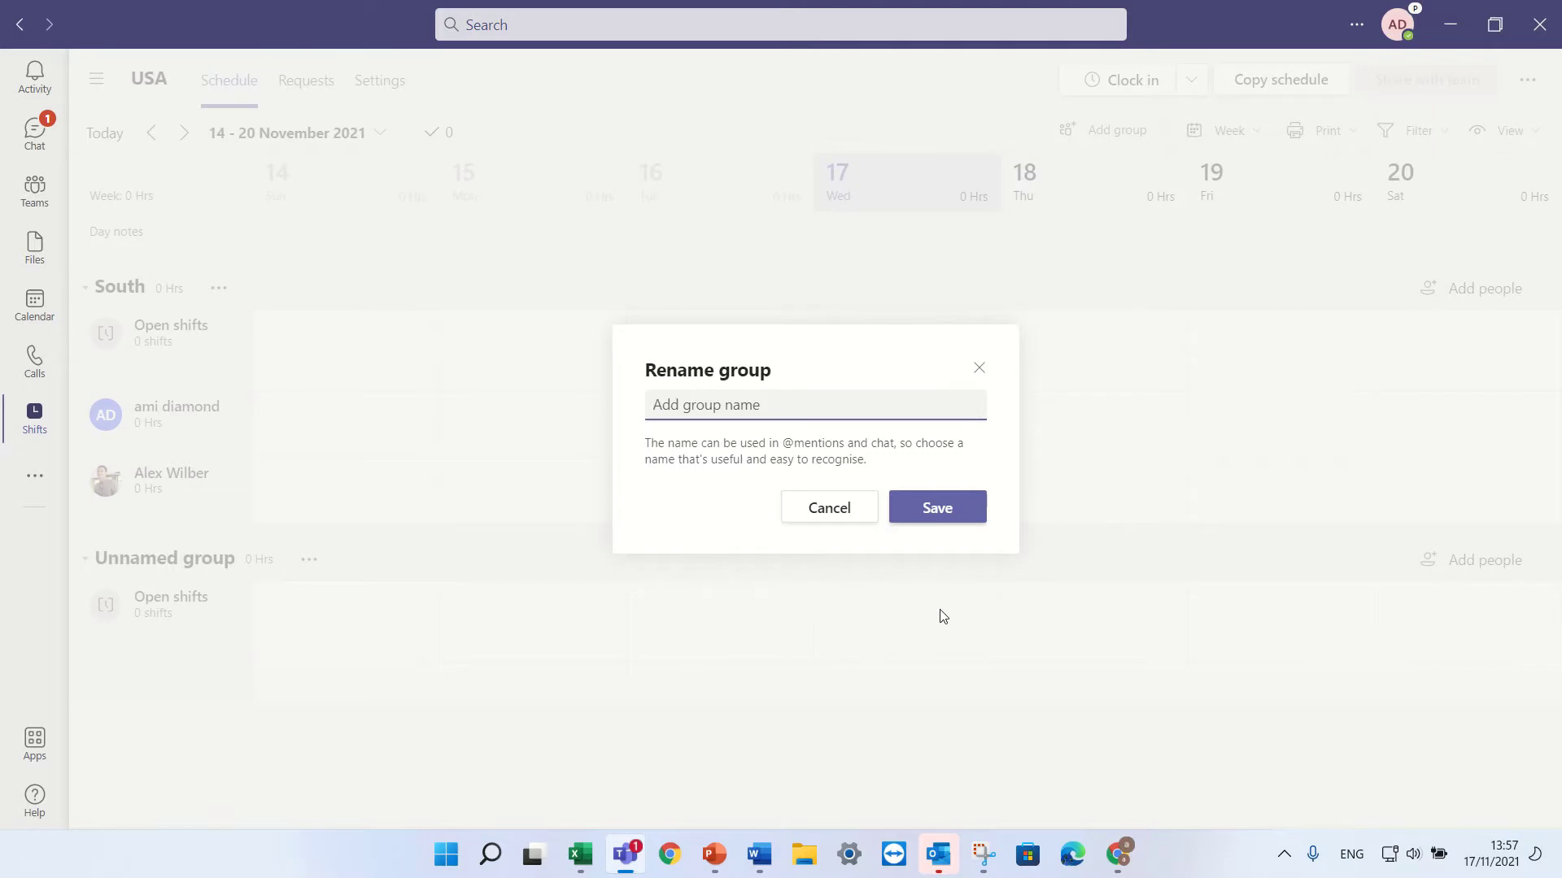
type("North")
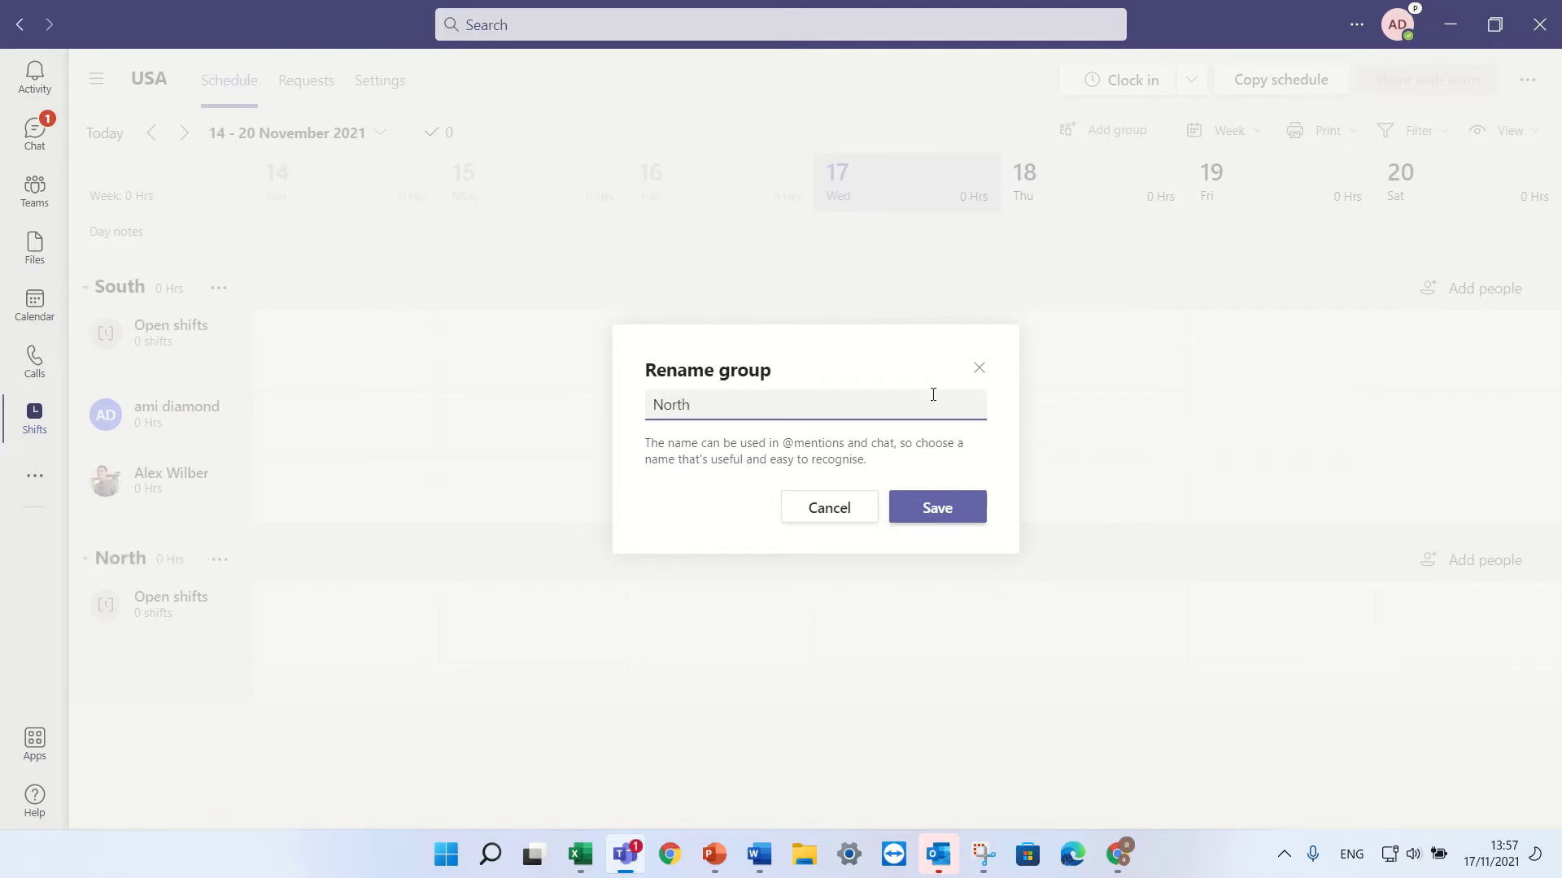
left_click(942, 511)
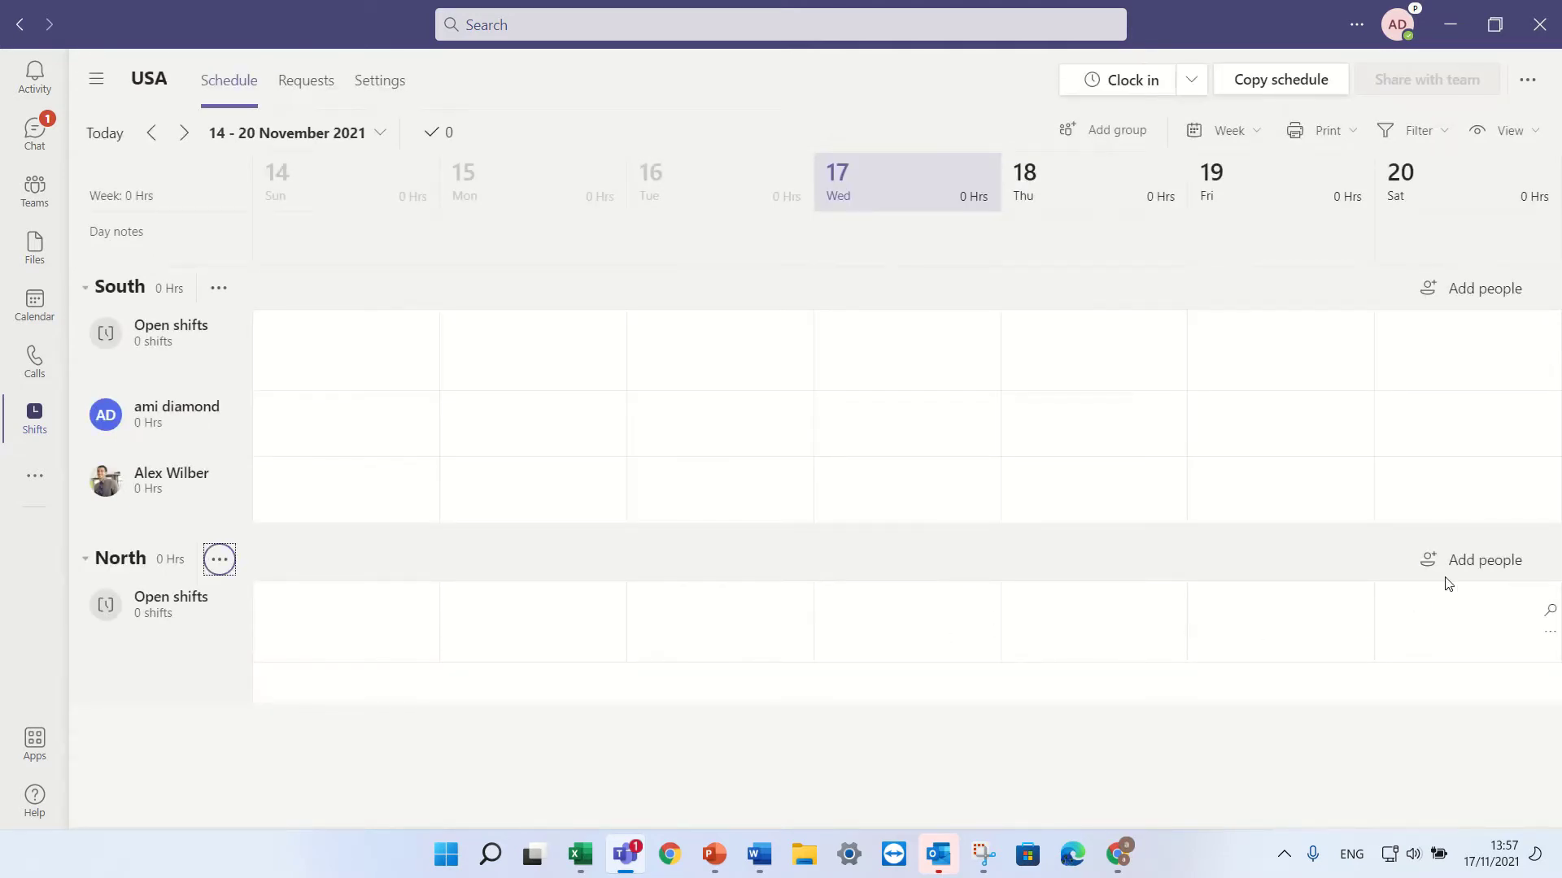
Add the remaining suggested team member to the North group
left_click(1471, 559)
left_click(827, 531)
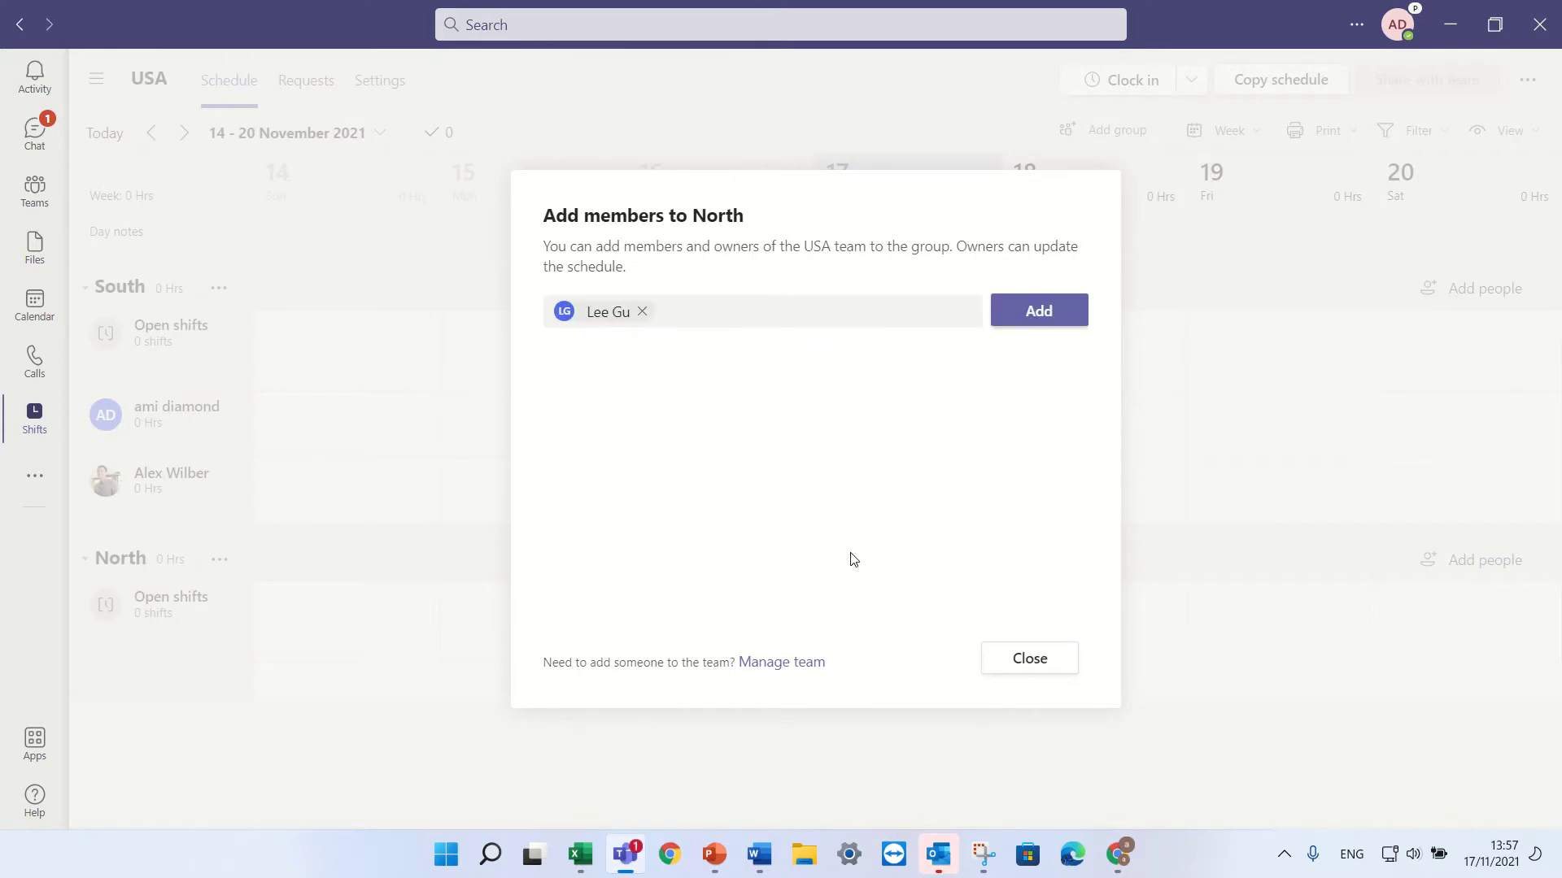
left_click(1039, 329)
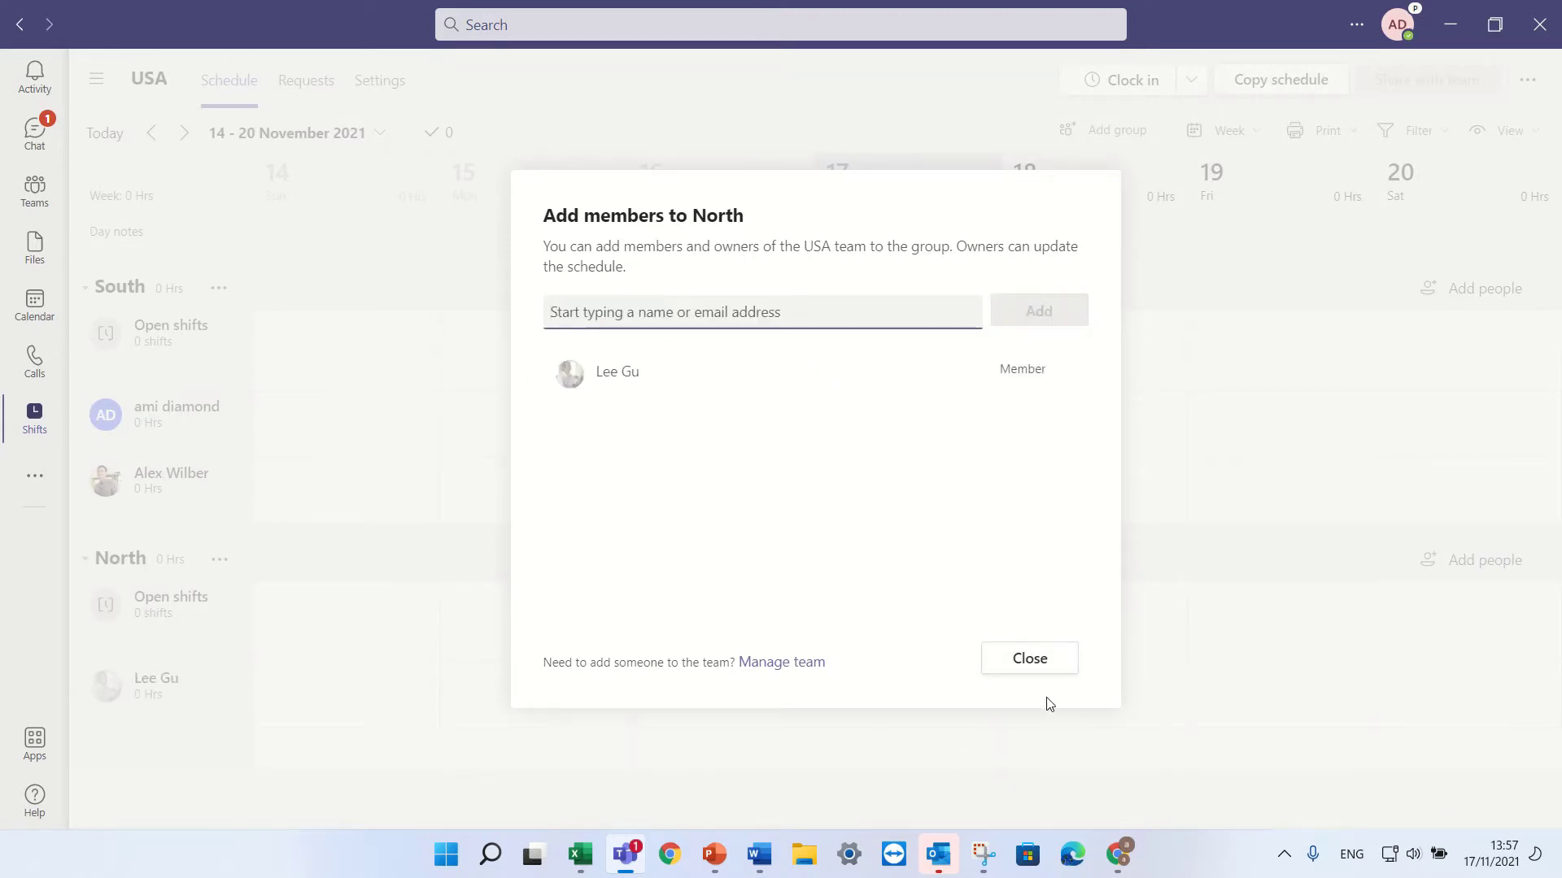
left_click(1039, 662)
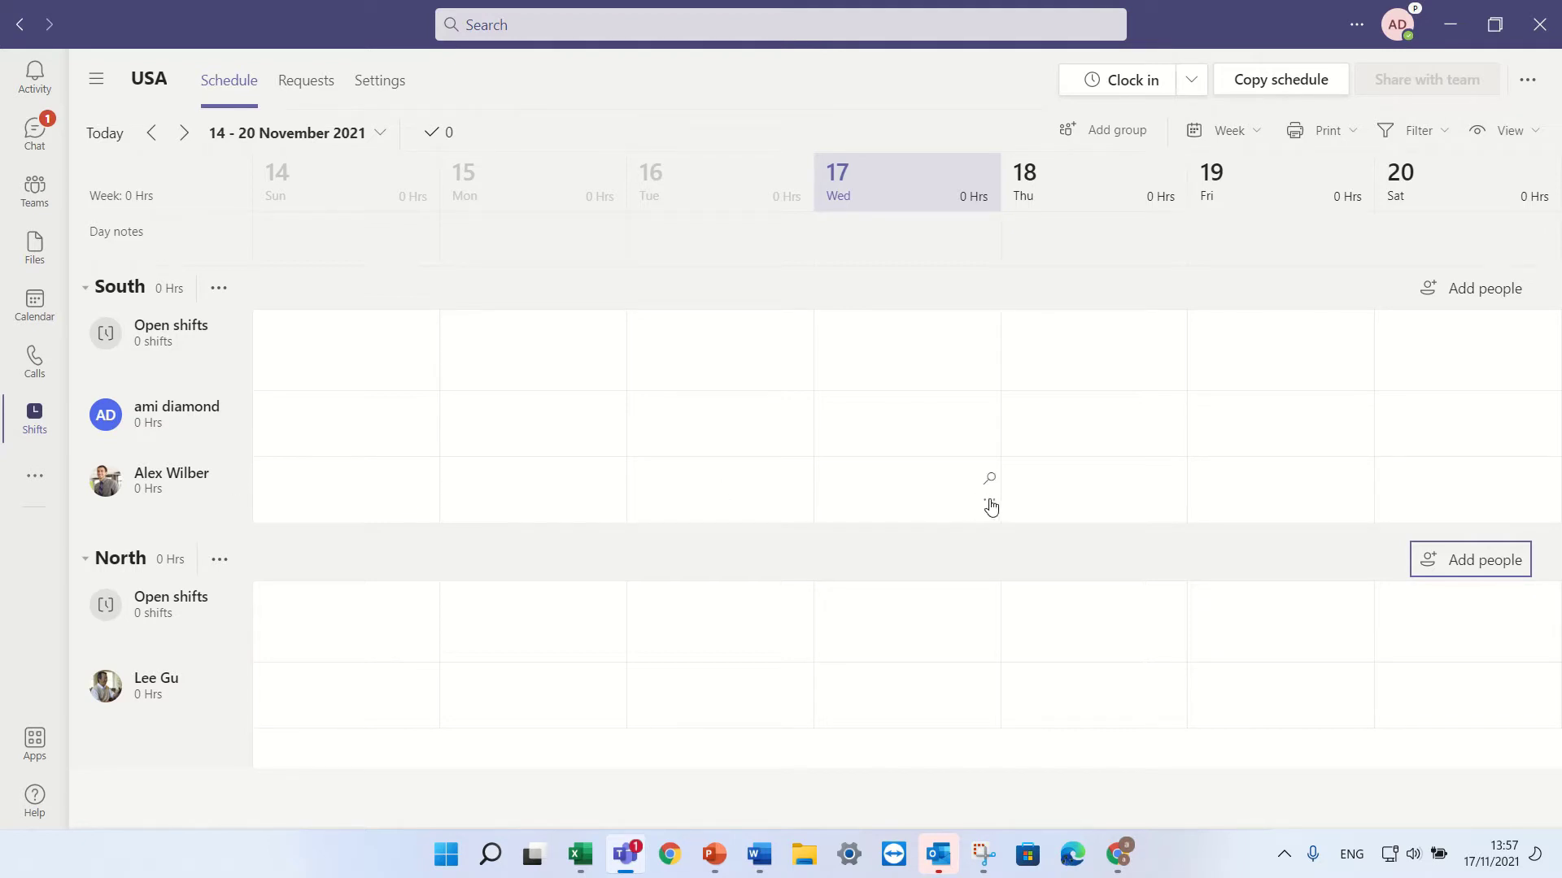
Start a new shift for the second person in the South group on Wednesday 17 November, trying pink before setting its colour to blue
left_click(989, 501)
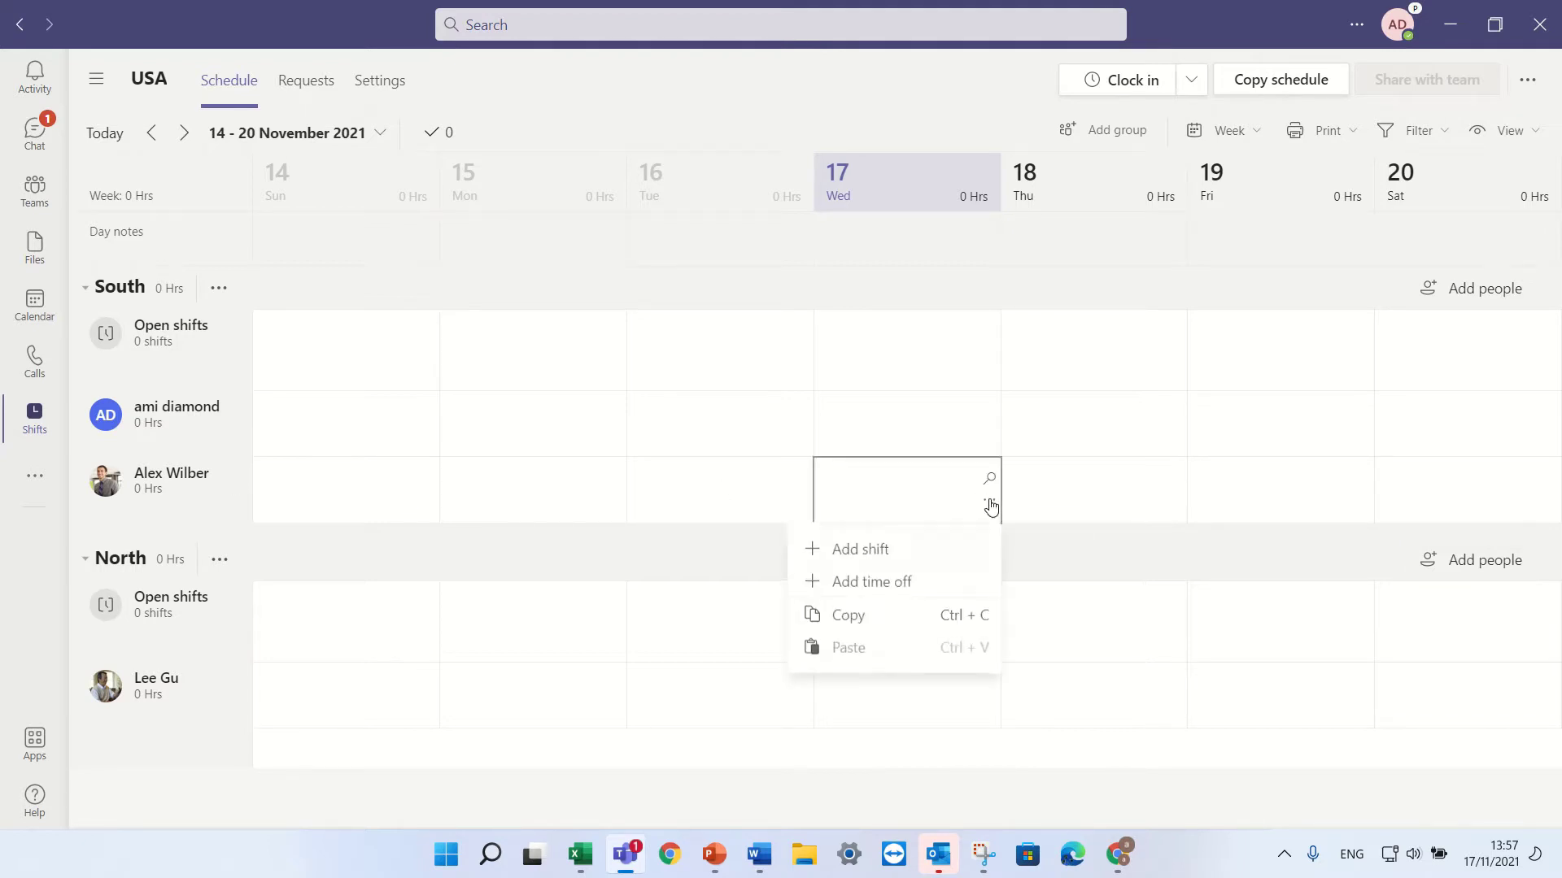
left_click(931, 549)
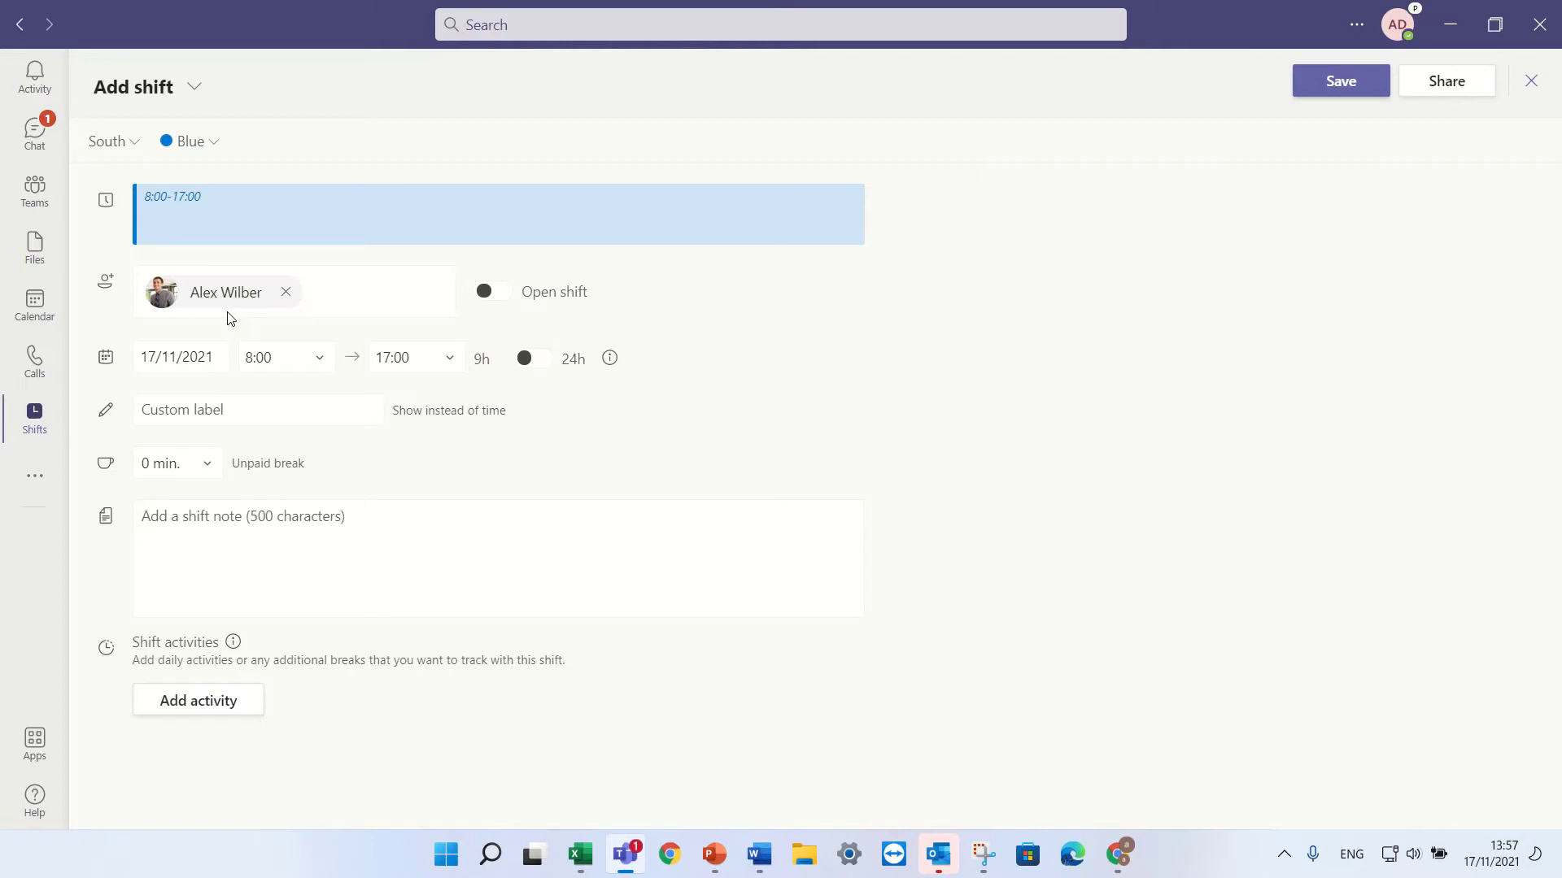
left_click(212, 146)
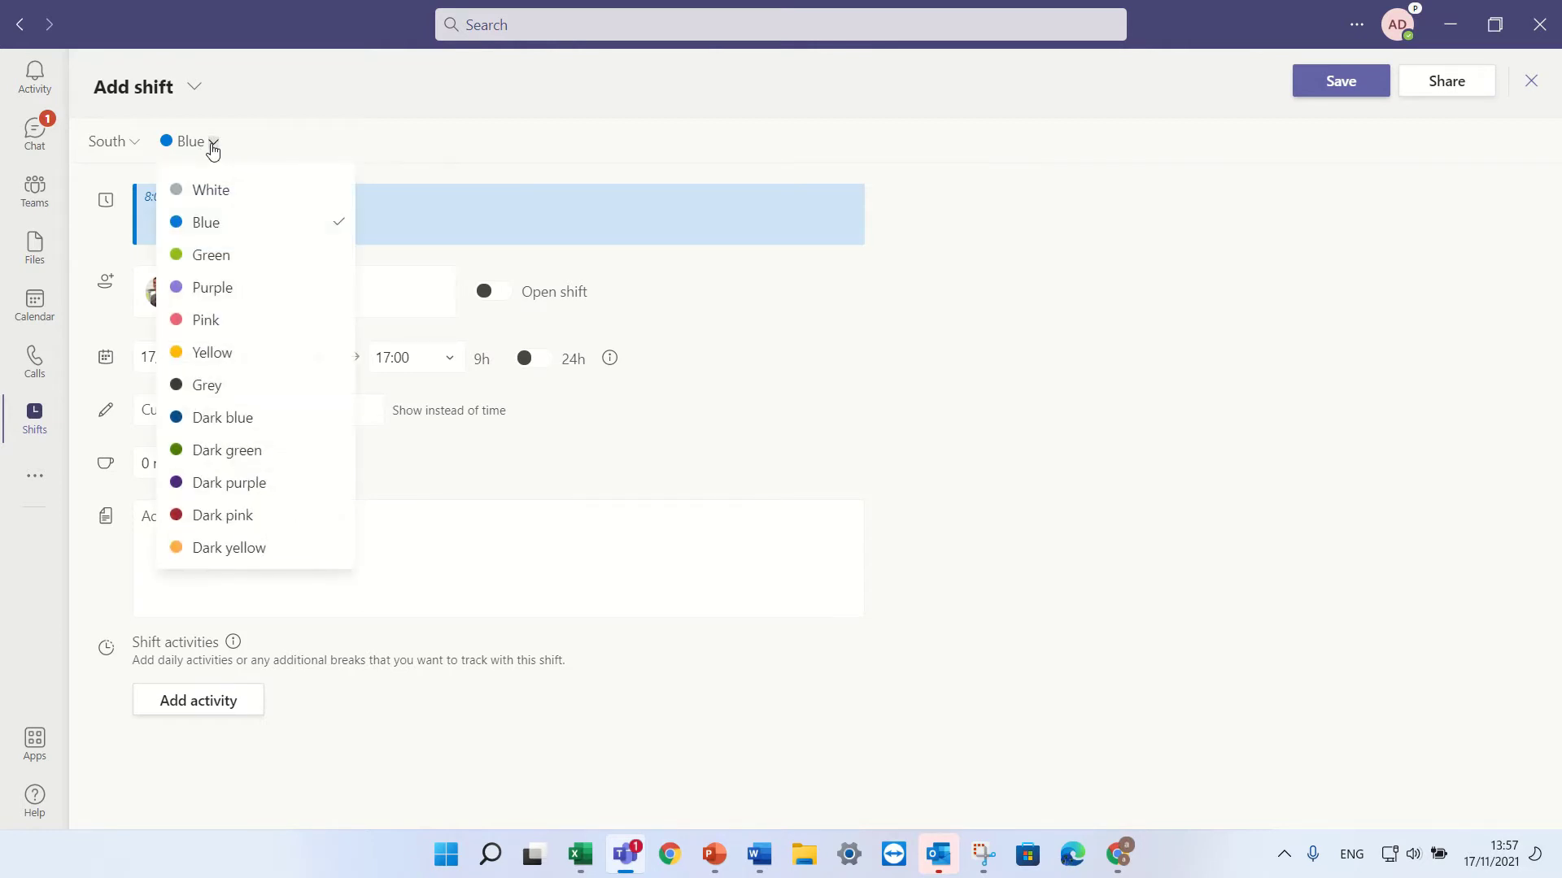
left_click(258, 326)
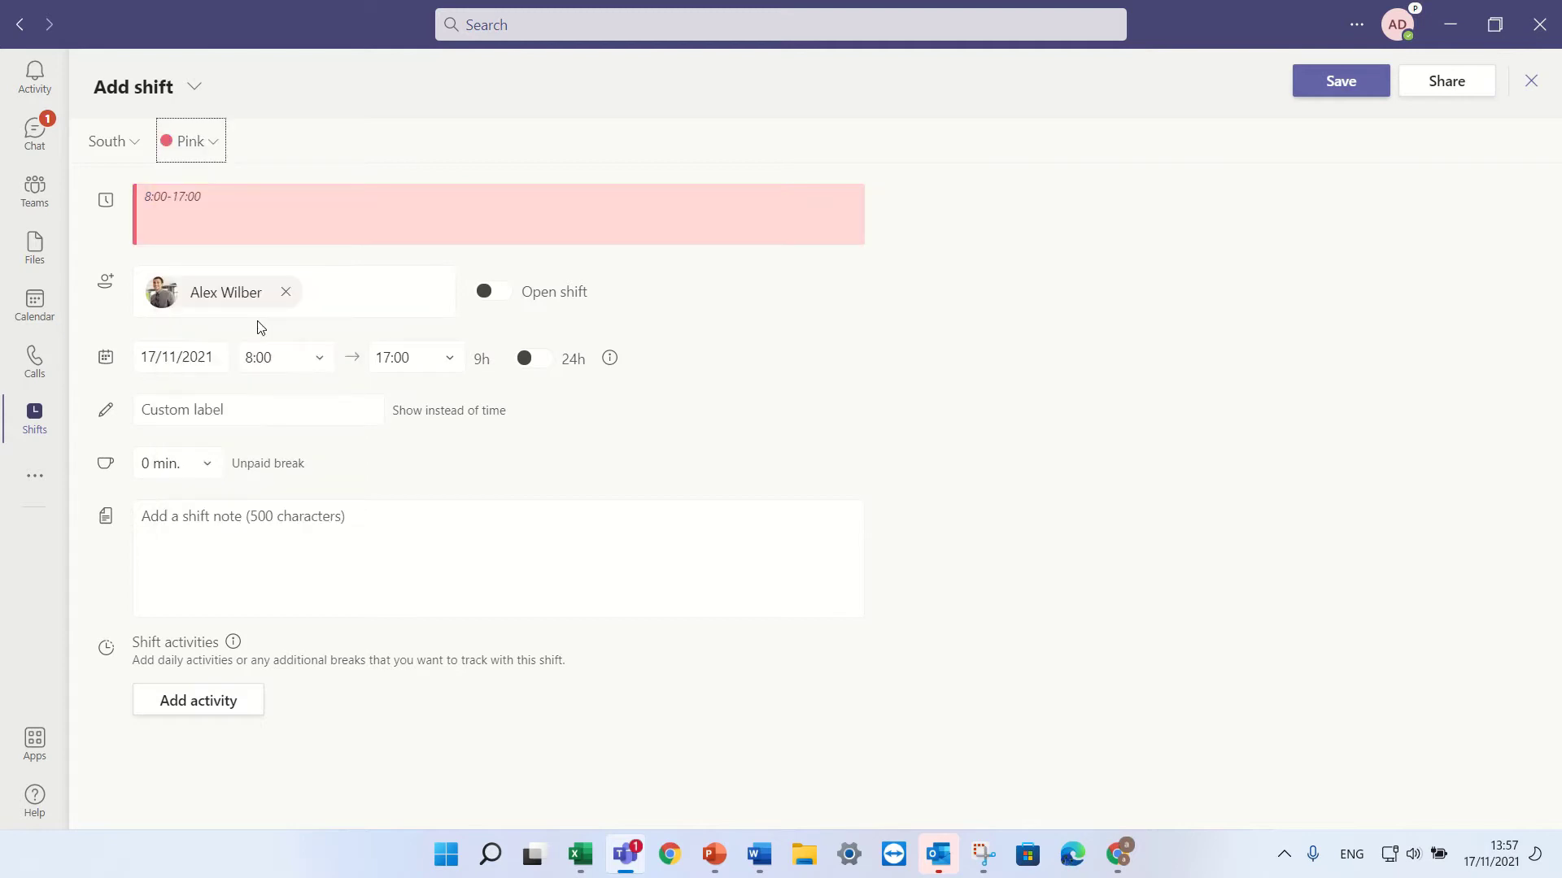
left_click(203, 141)
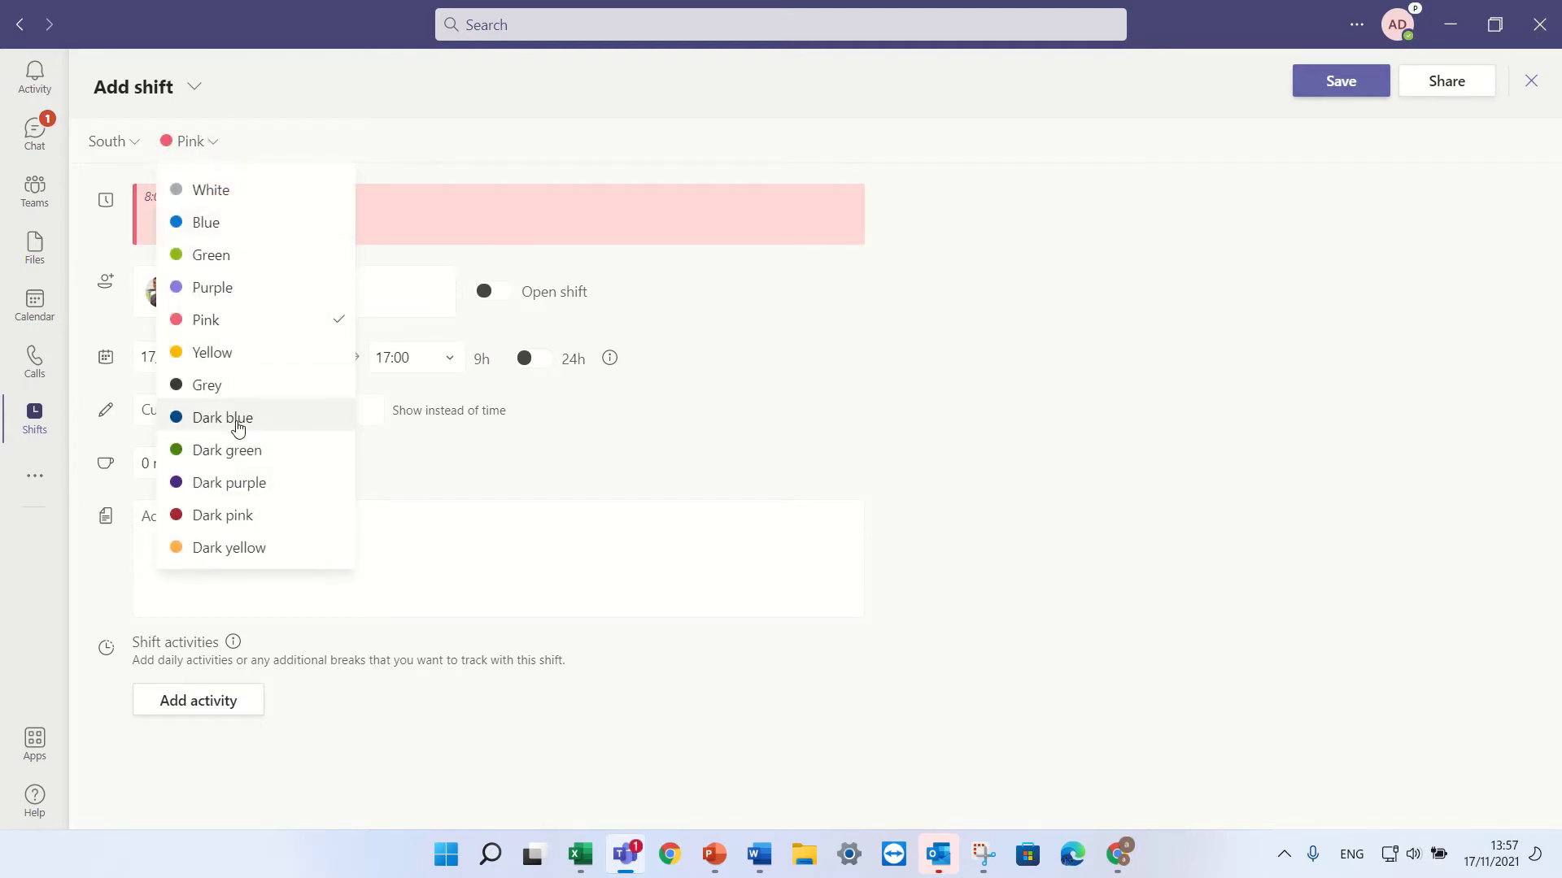
left_click(208, 222)
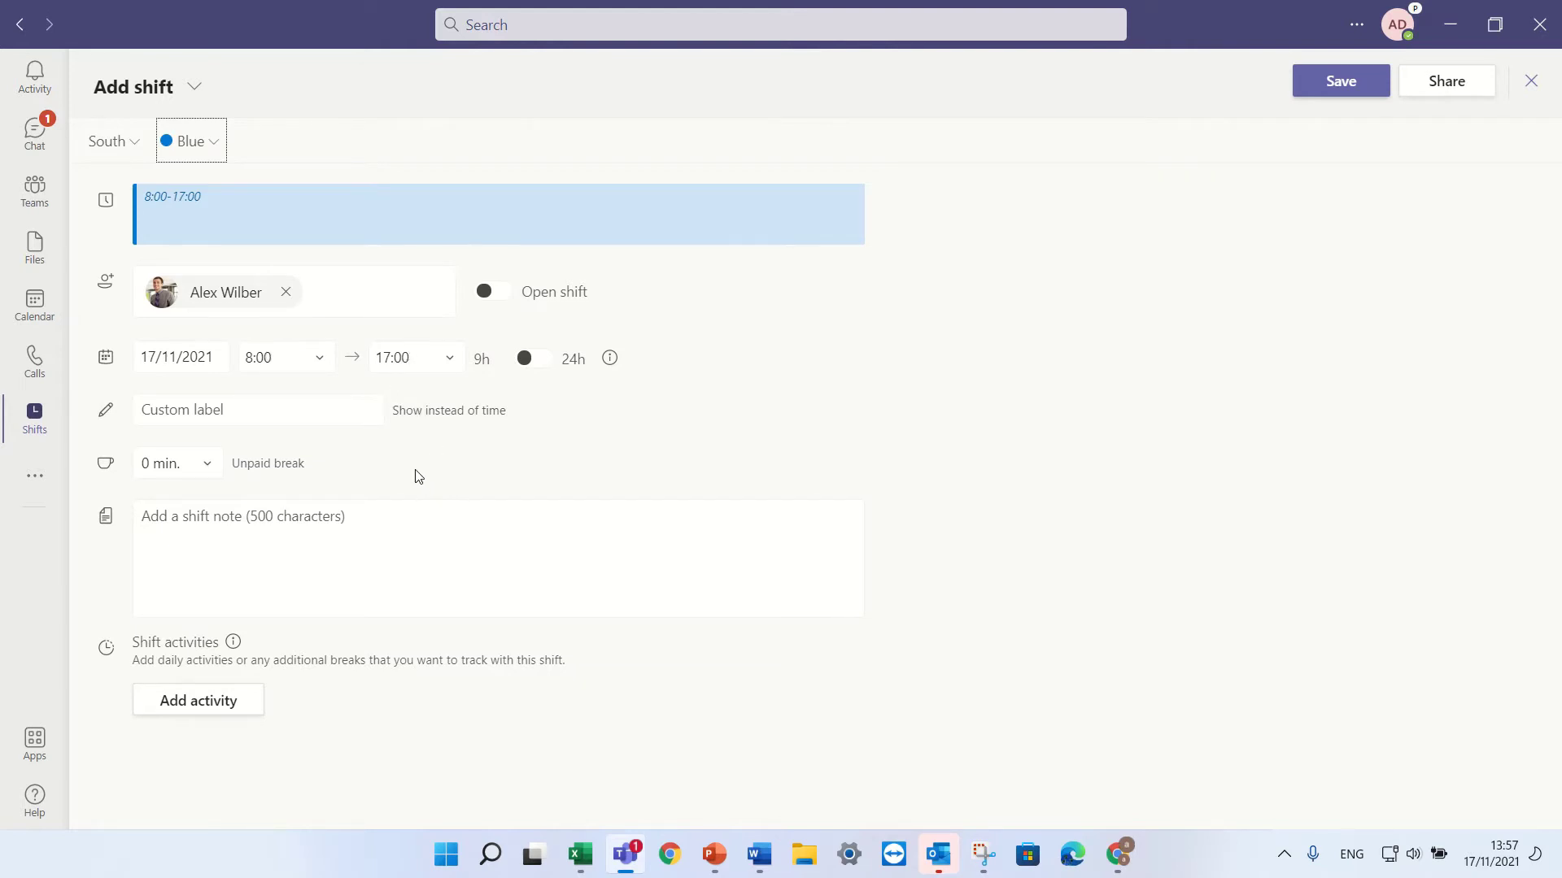
Label the shift Demo1, add the note "this is a test", and save the shift
left_click(272, 410)
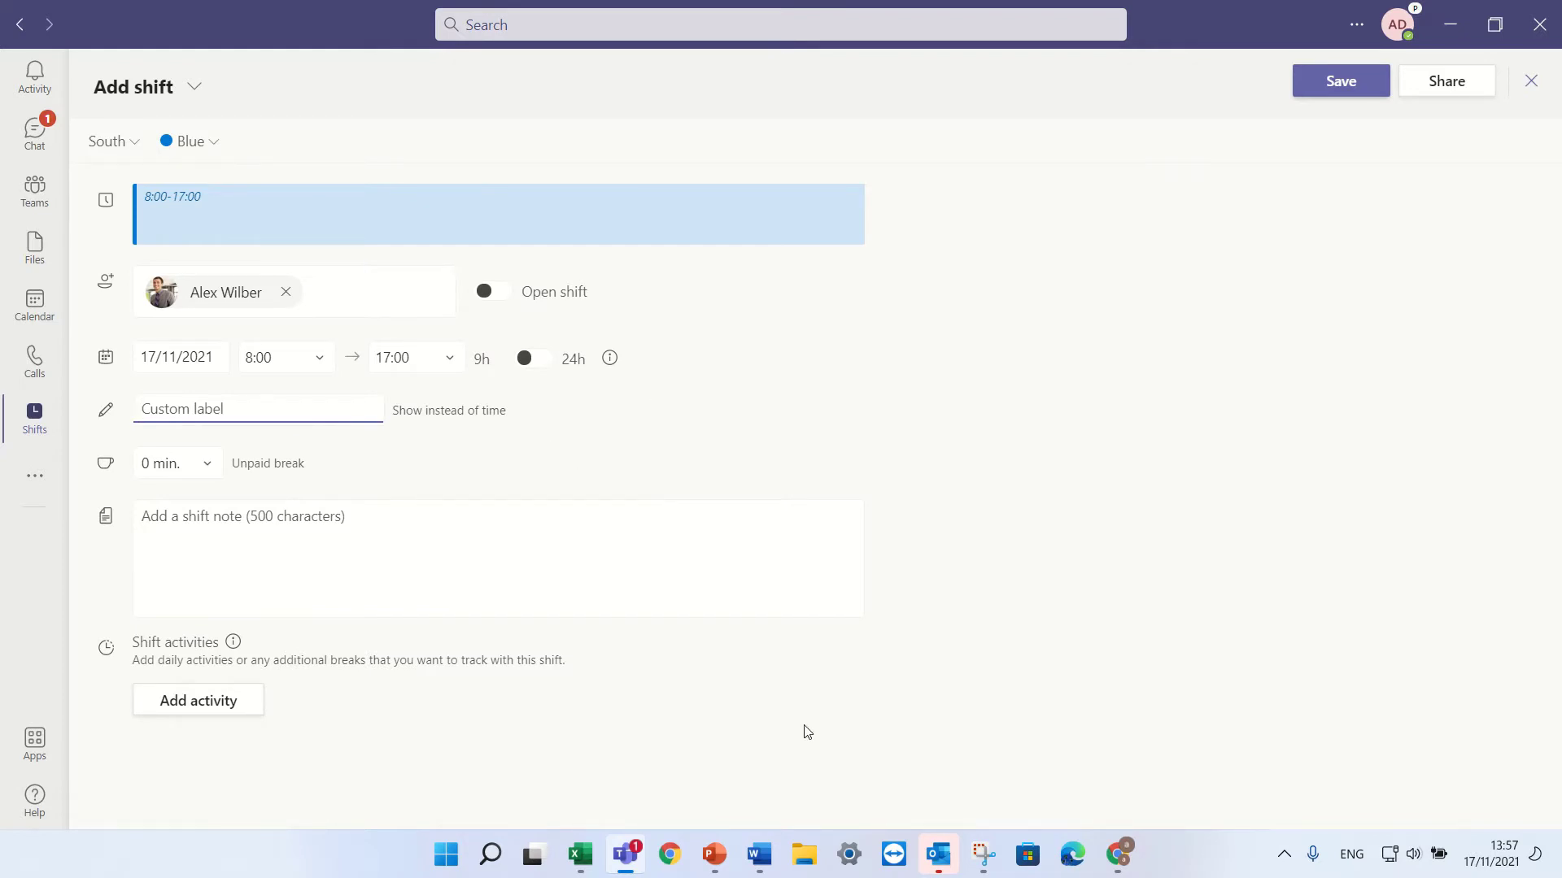
type("Demo1")
left_click(244, 522)
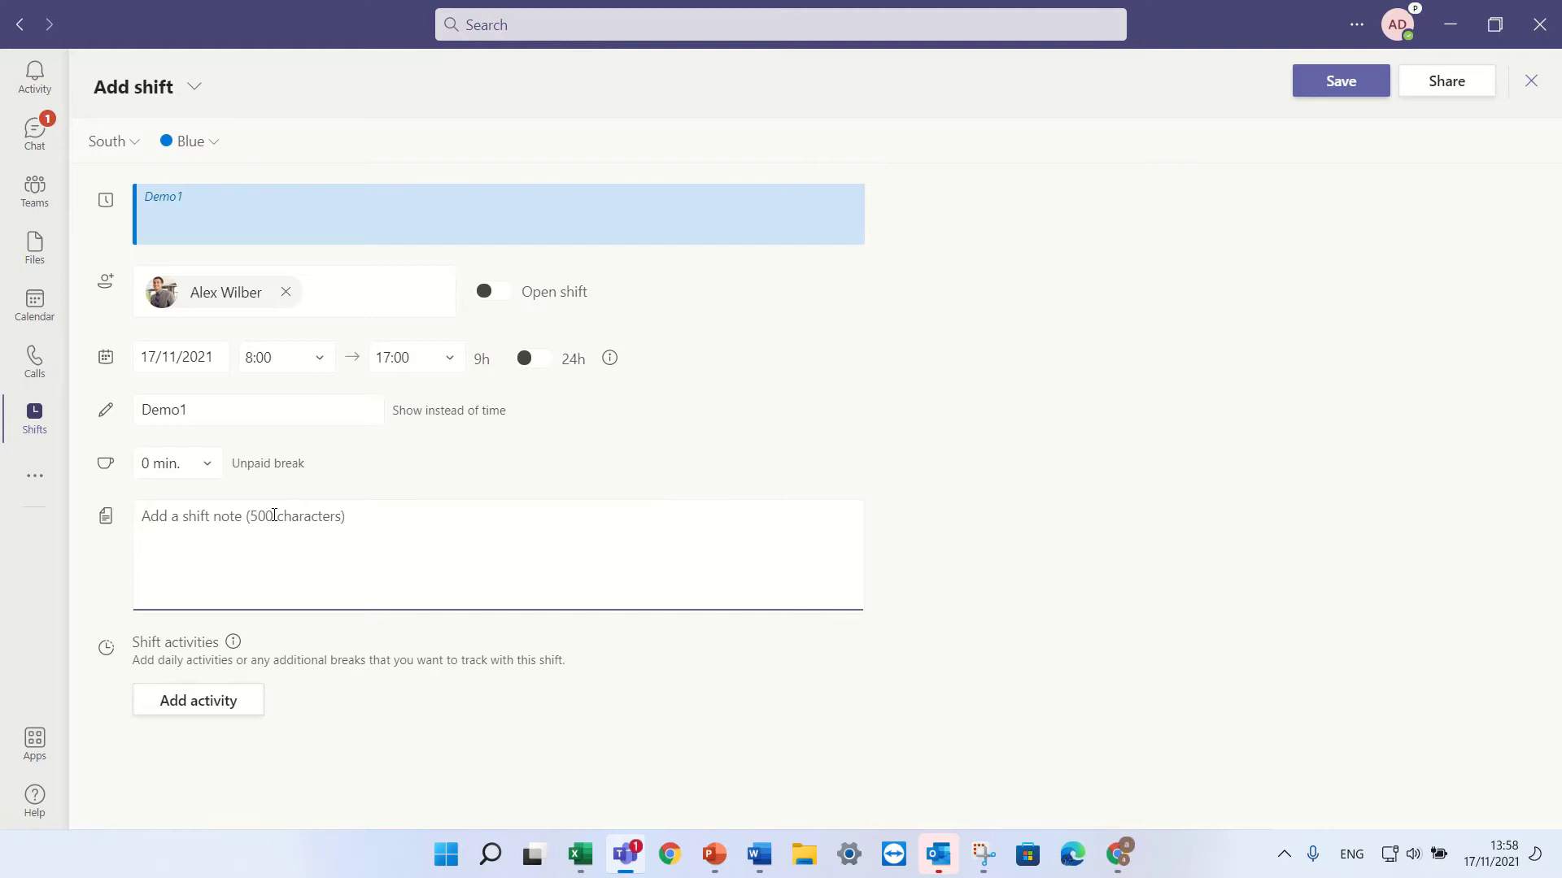
type("this is a test")
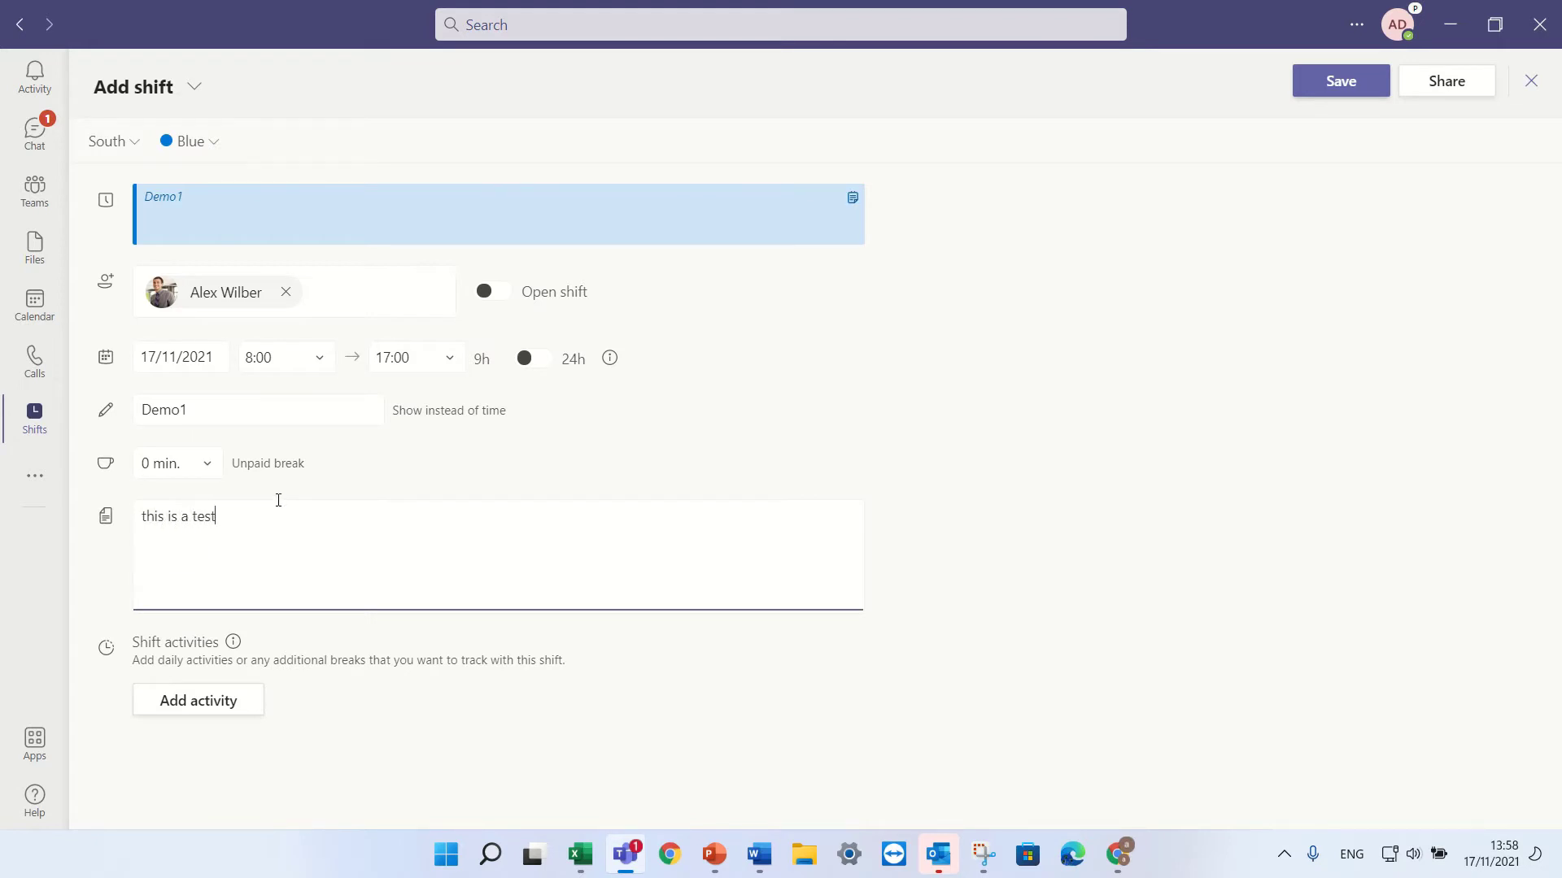
left_click(880, 404)
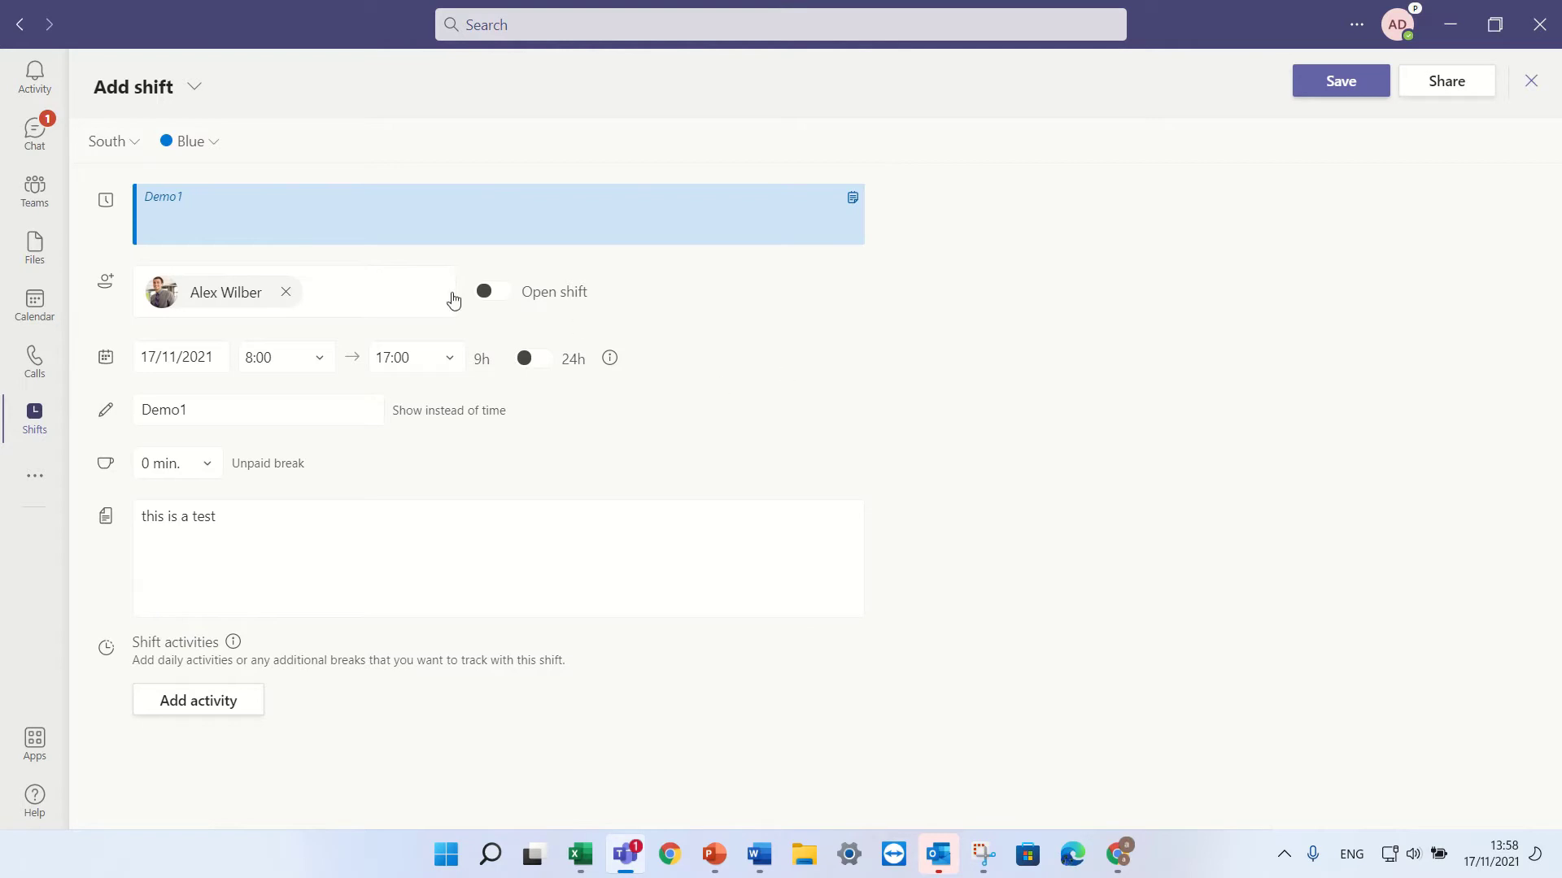
left_click(1339, 82)
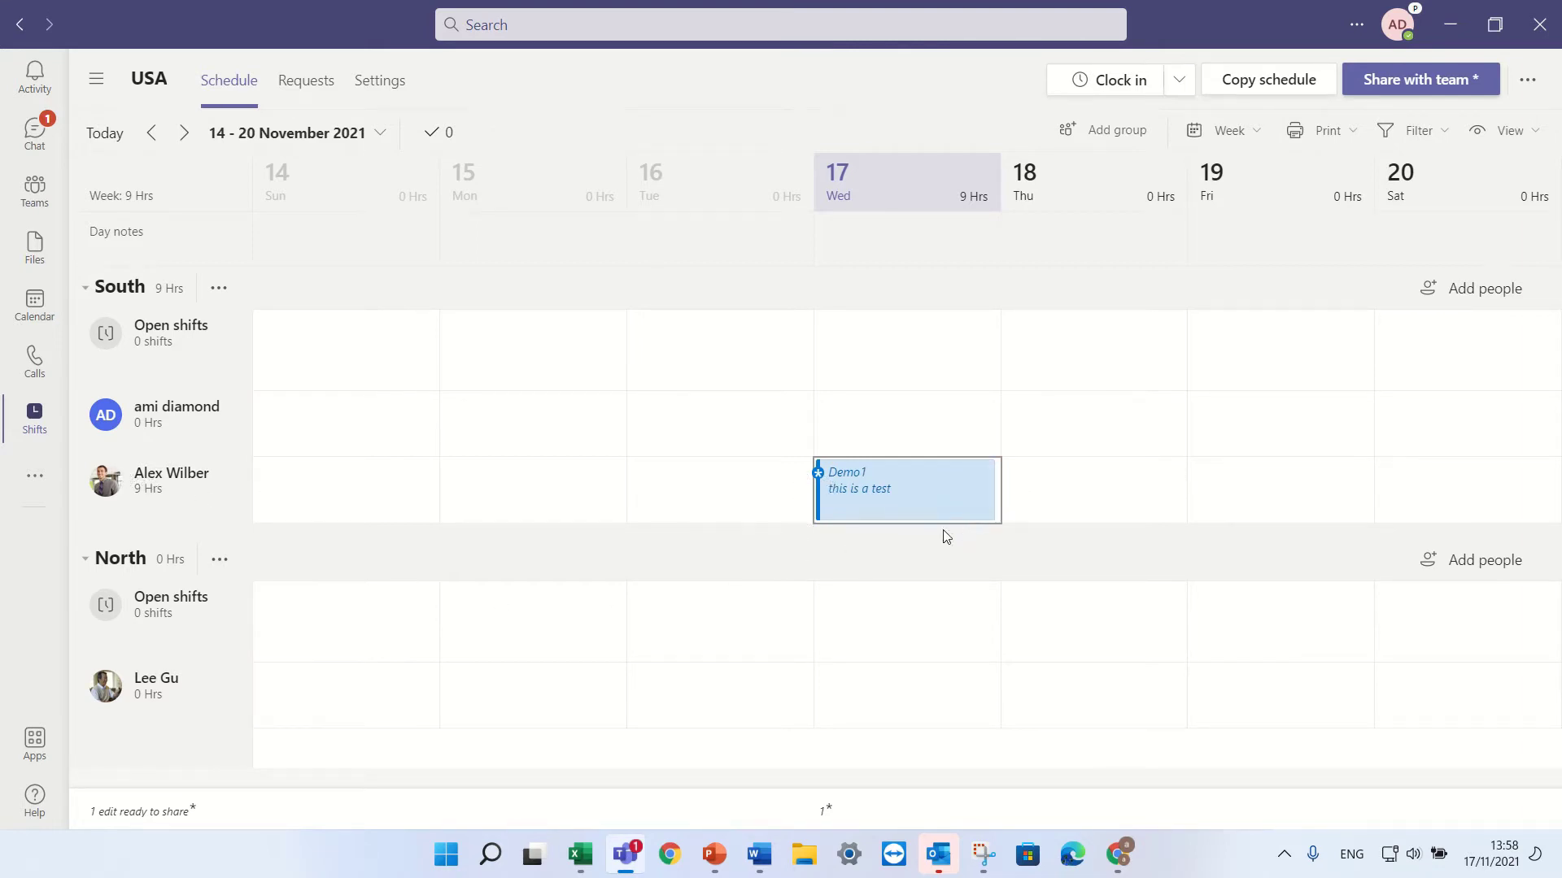
mouse_move(925, 517)
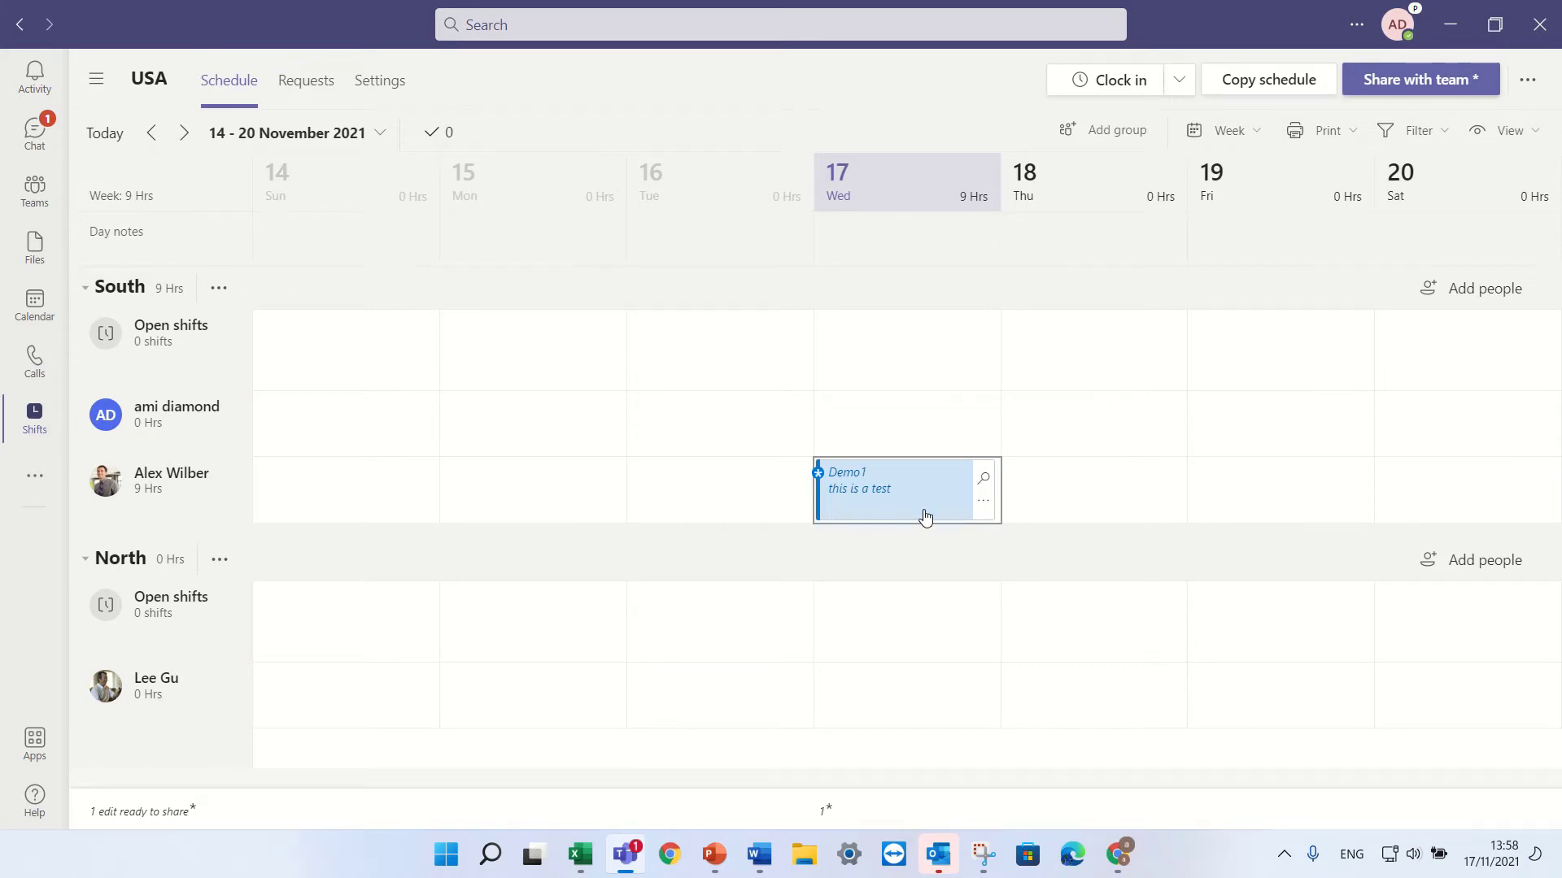
left_click(987, 508)
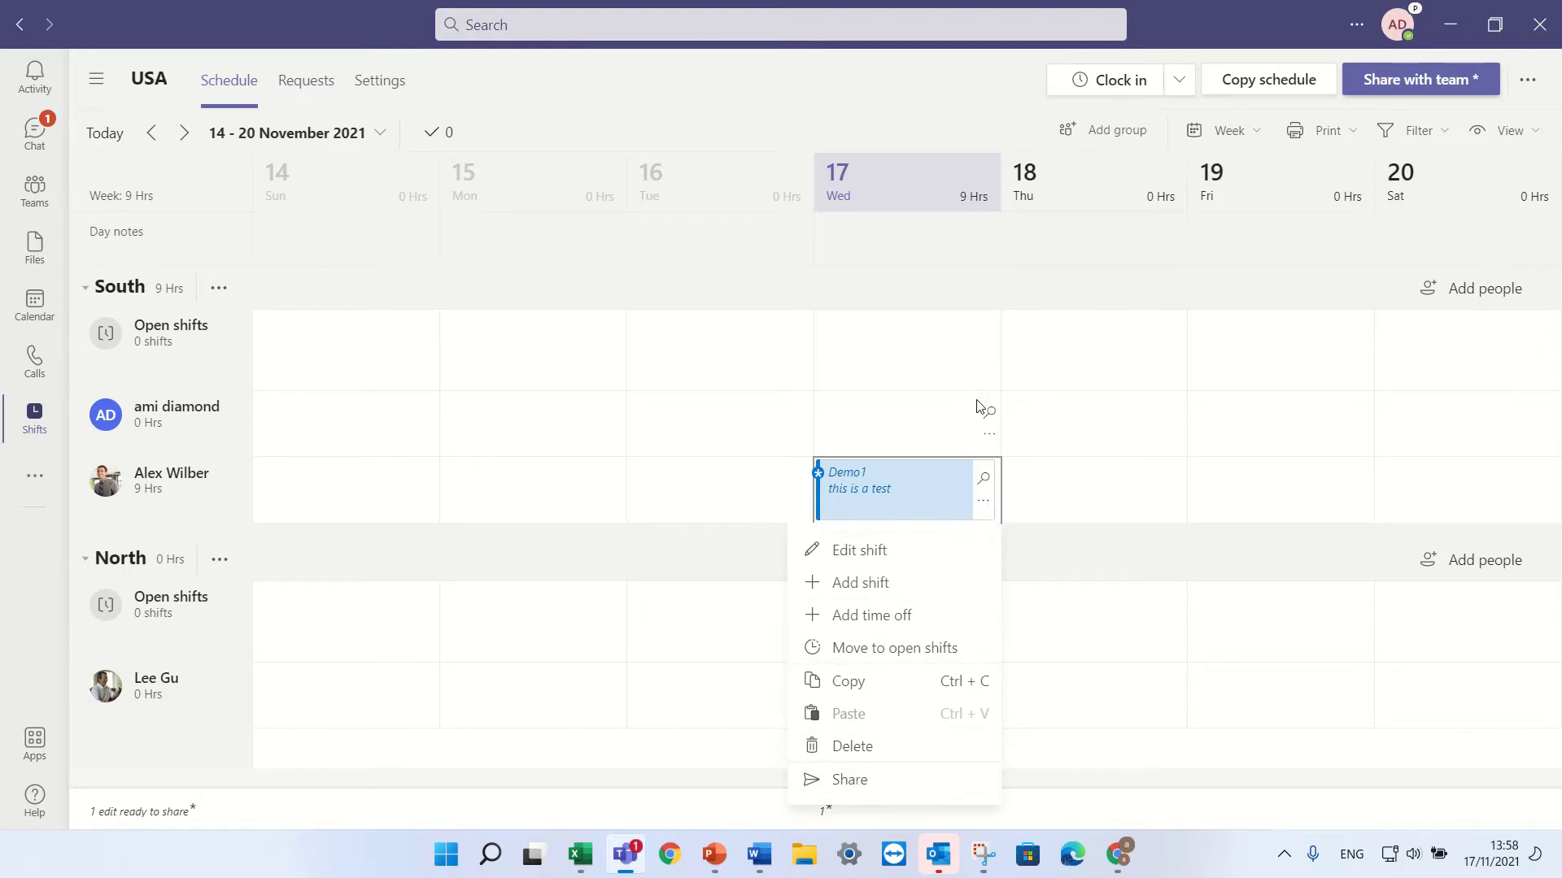
left_click(931, 404)
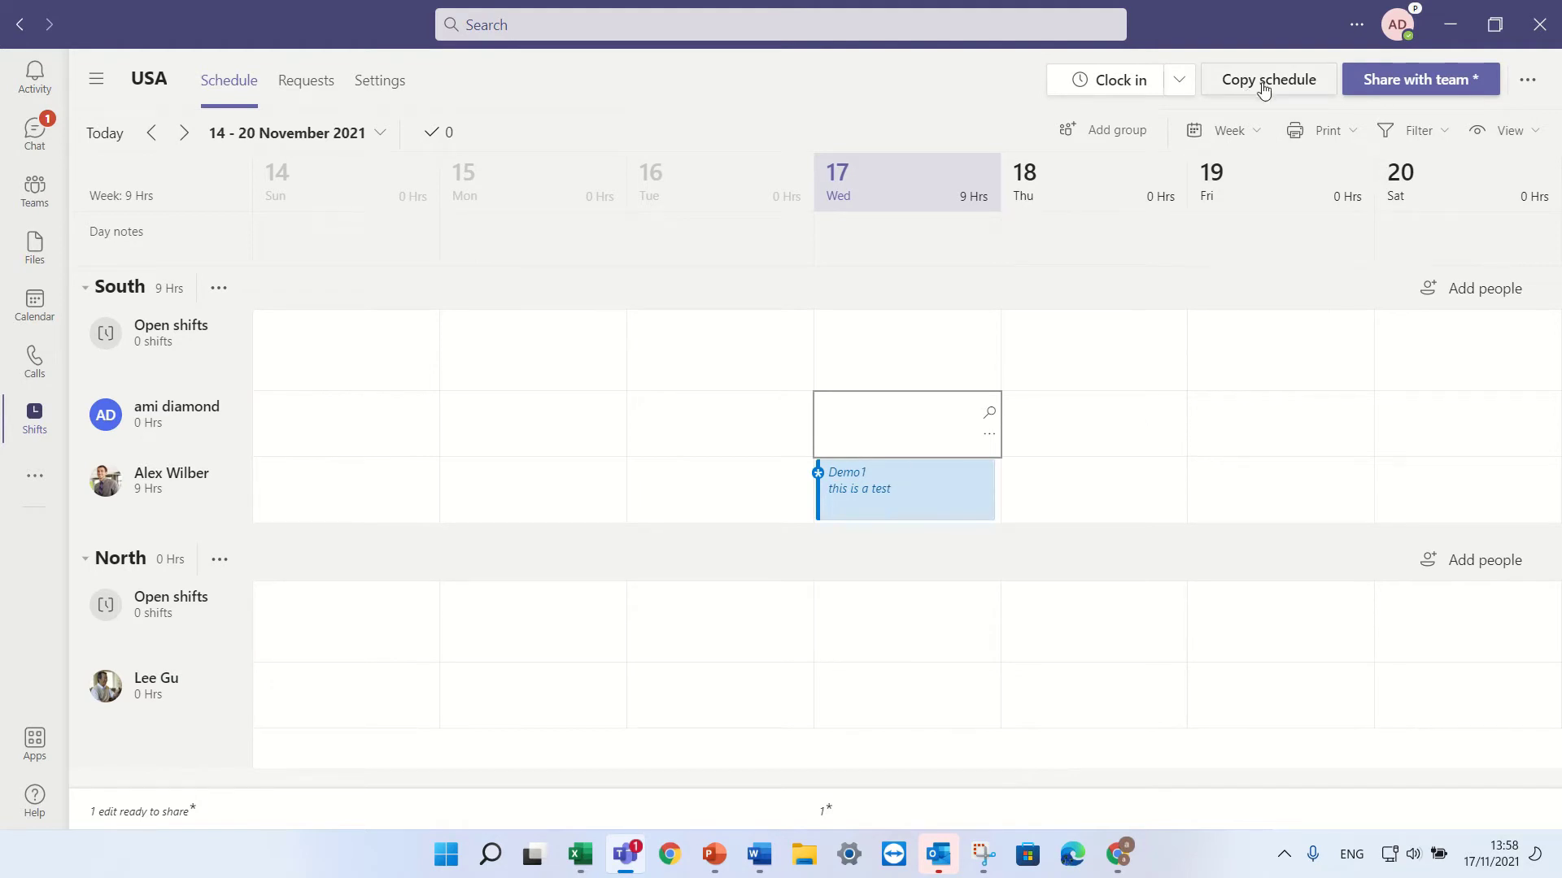
Share the 14–20 November schedule with the team, notifying affected team members only
left_click(1416, 80)
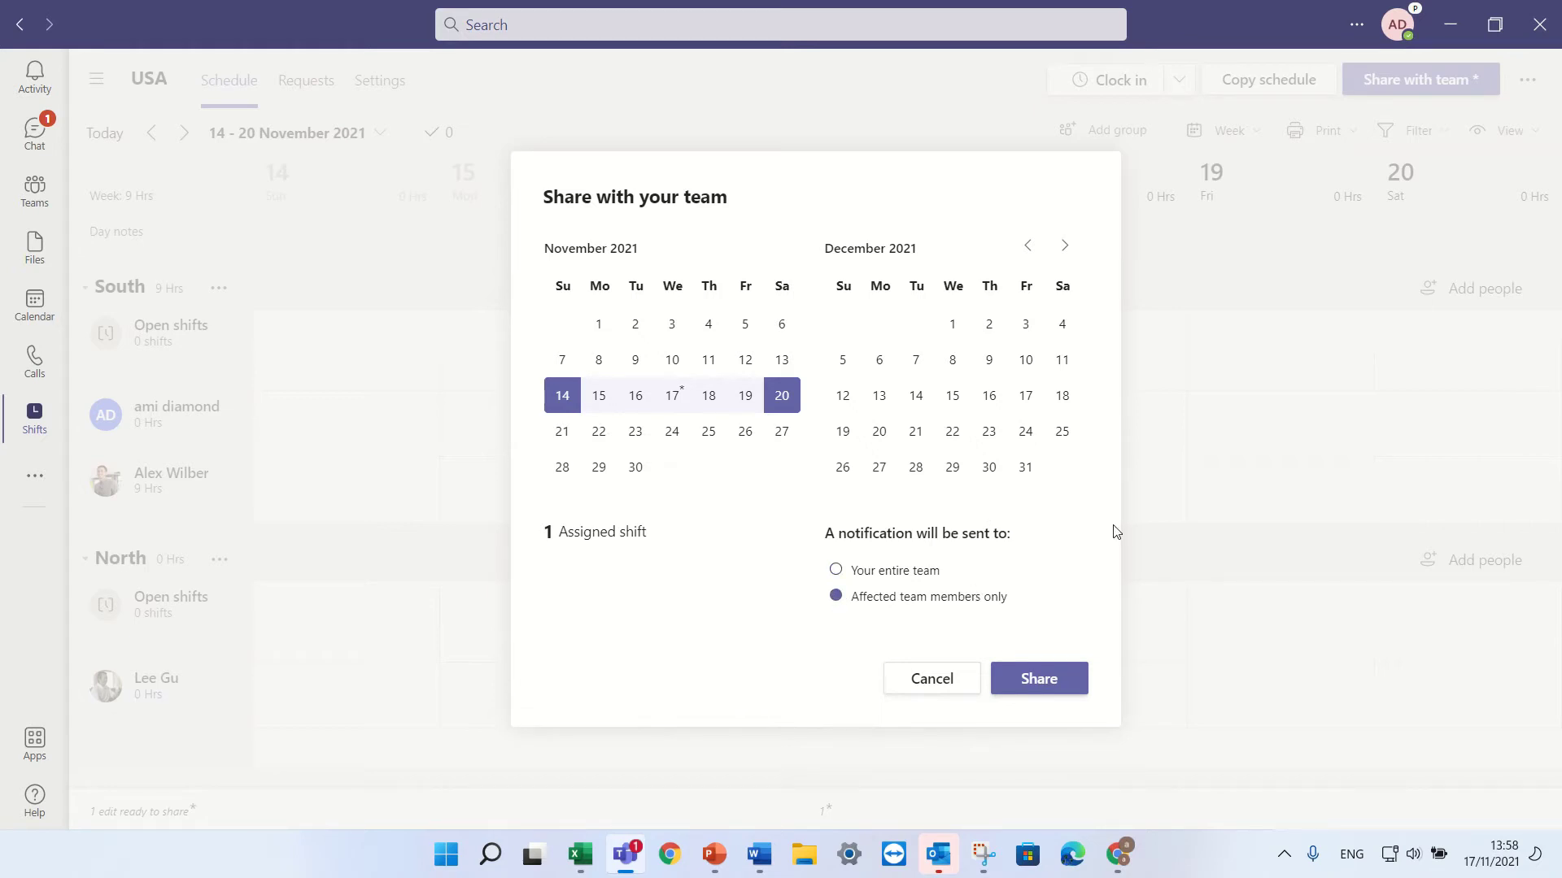
left_click(1035, 677)
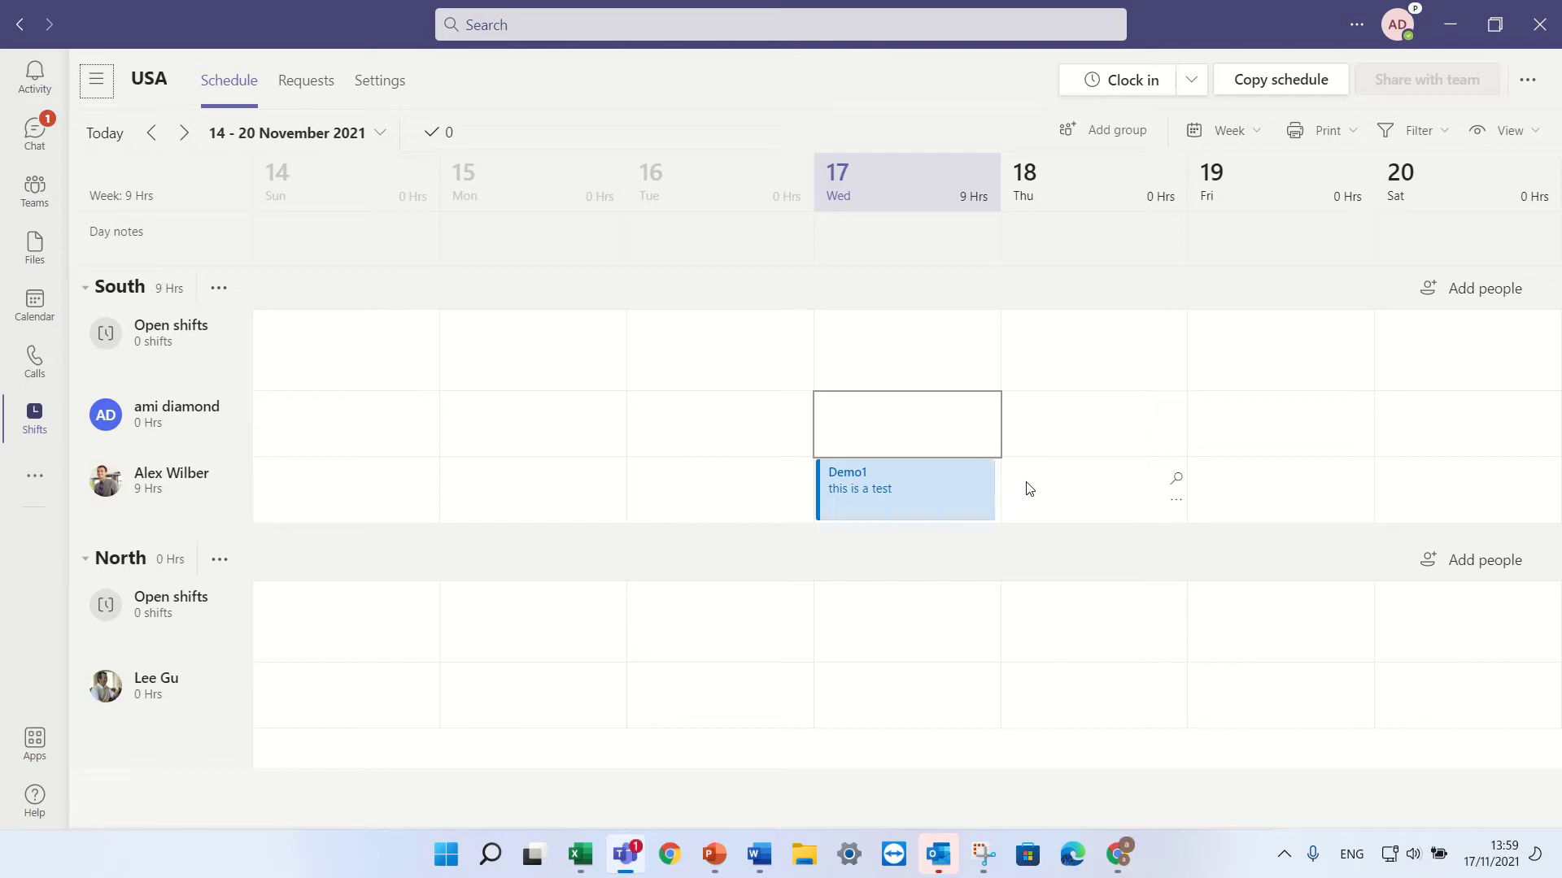
Copy the Demo1 shift from Wednesday 17 to Thursday 18 November for the same South member, always including shift activities
left_click(1045, 488)
left_click(1176, 502)
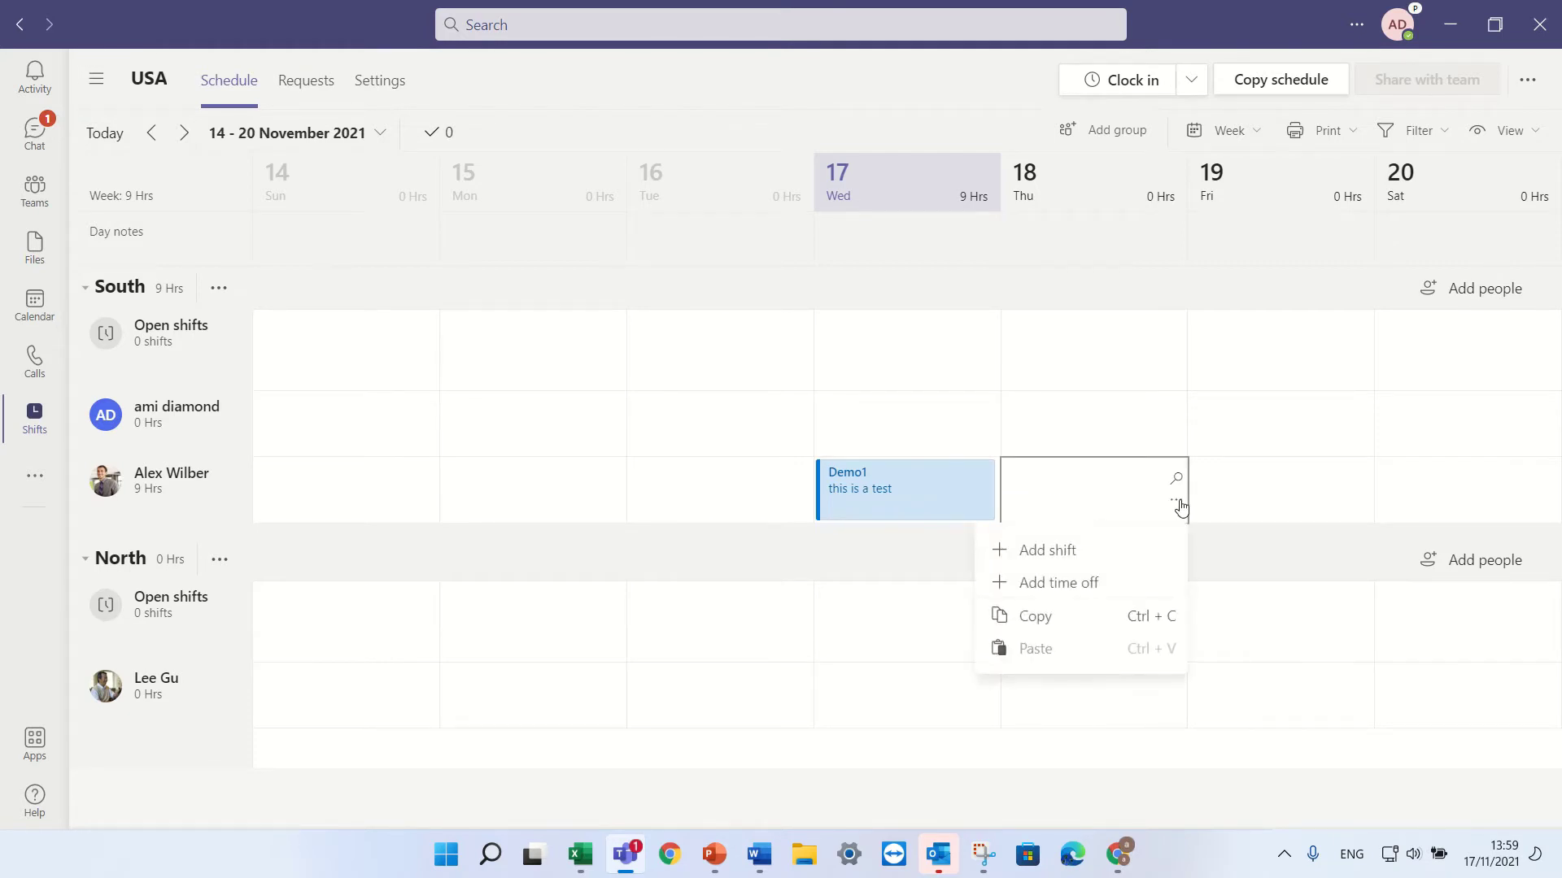
left_click(950, 429)
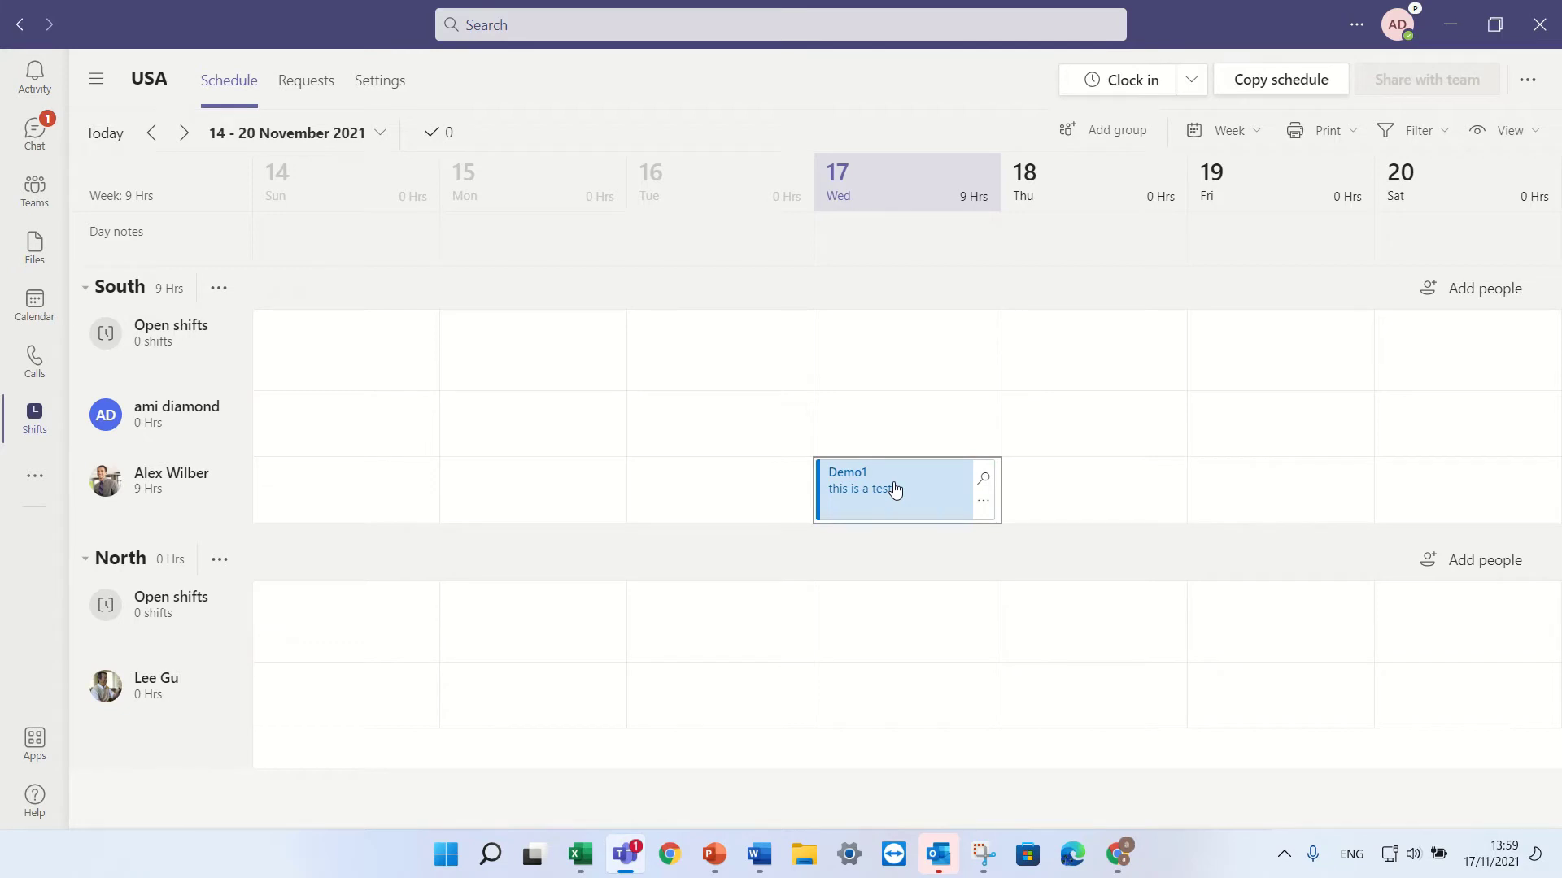
key("ctrl+c")
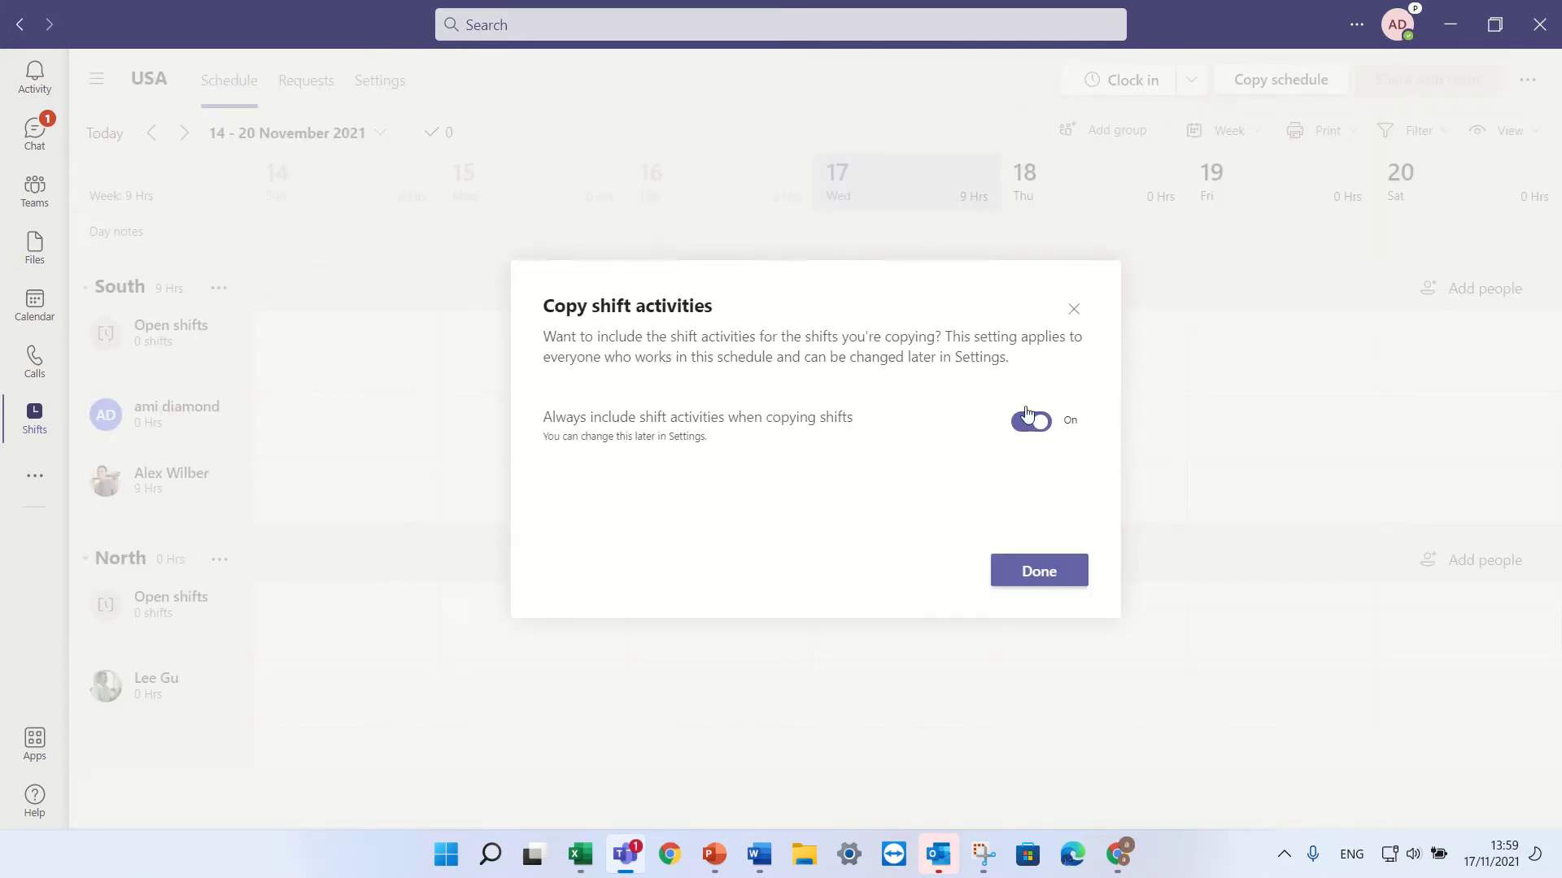
left_click(1057, 569)
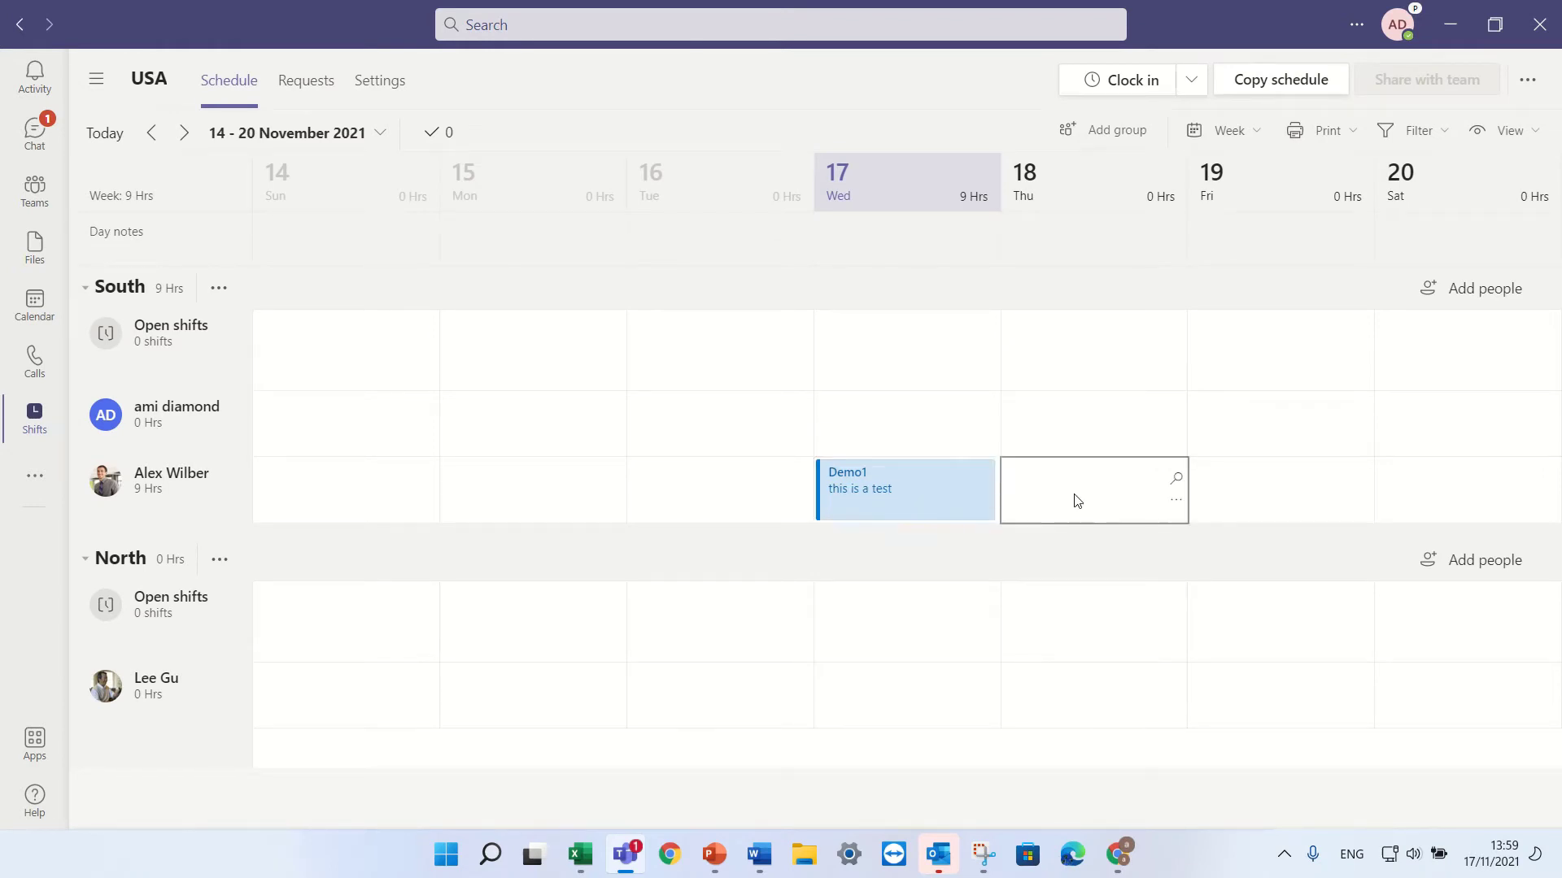
key("ctrl+v")
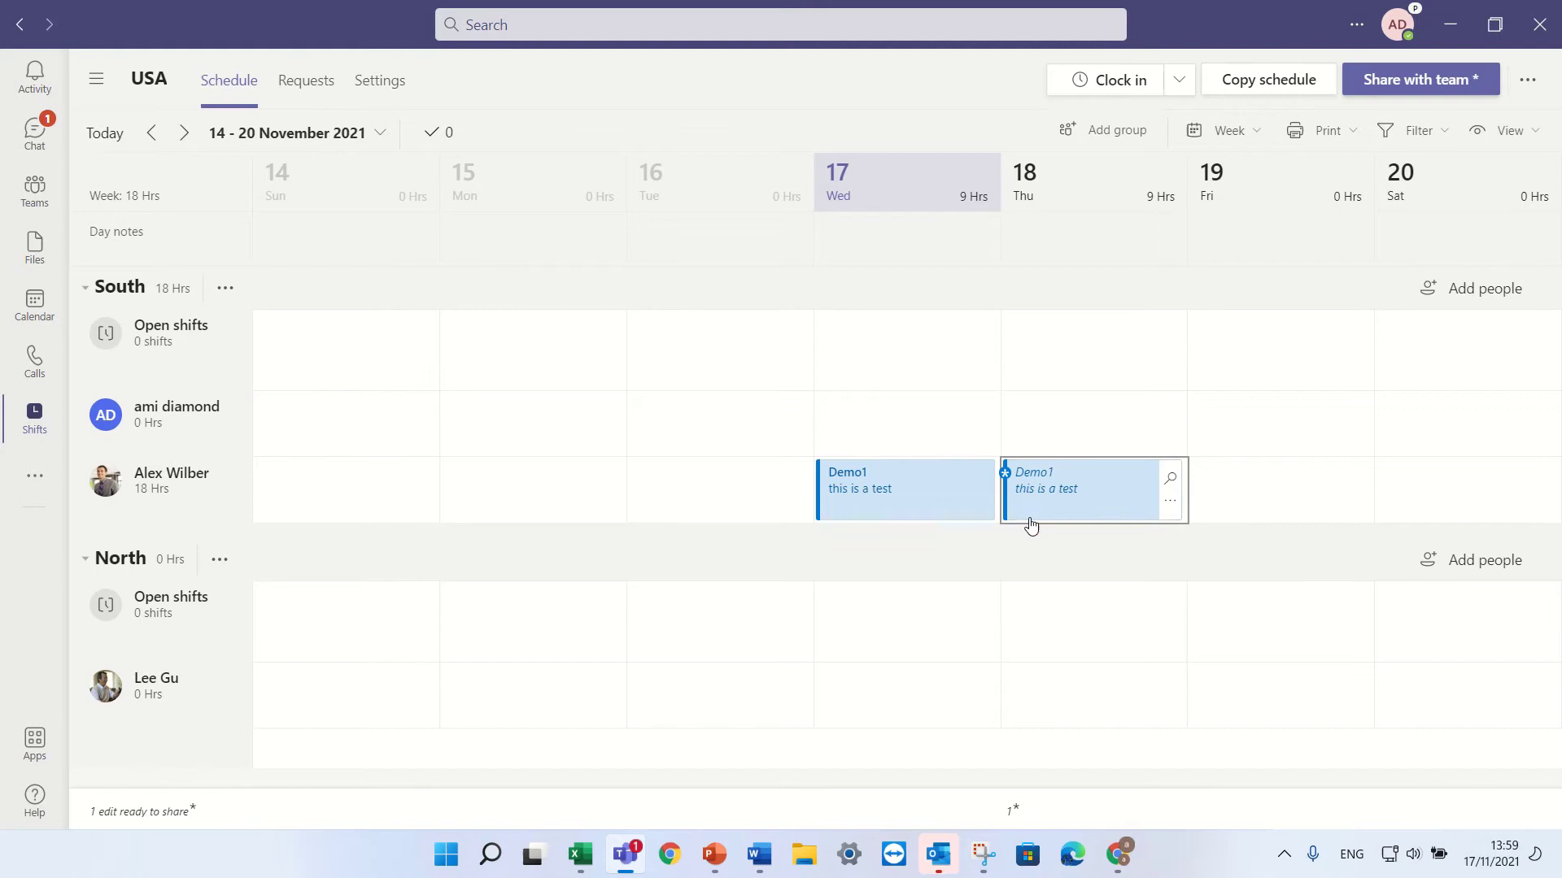
left_click(851, 499)
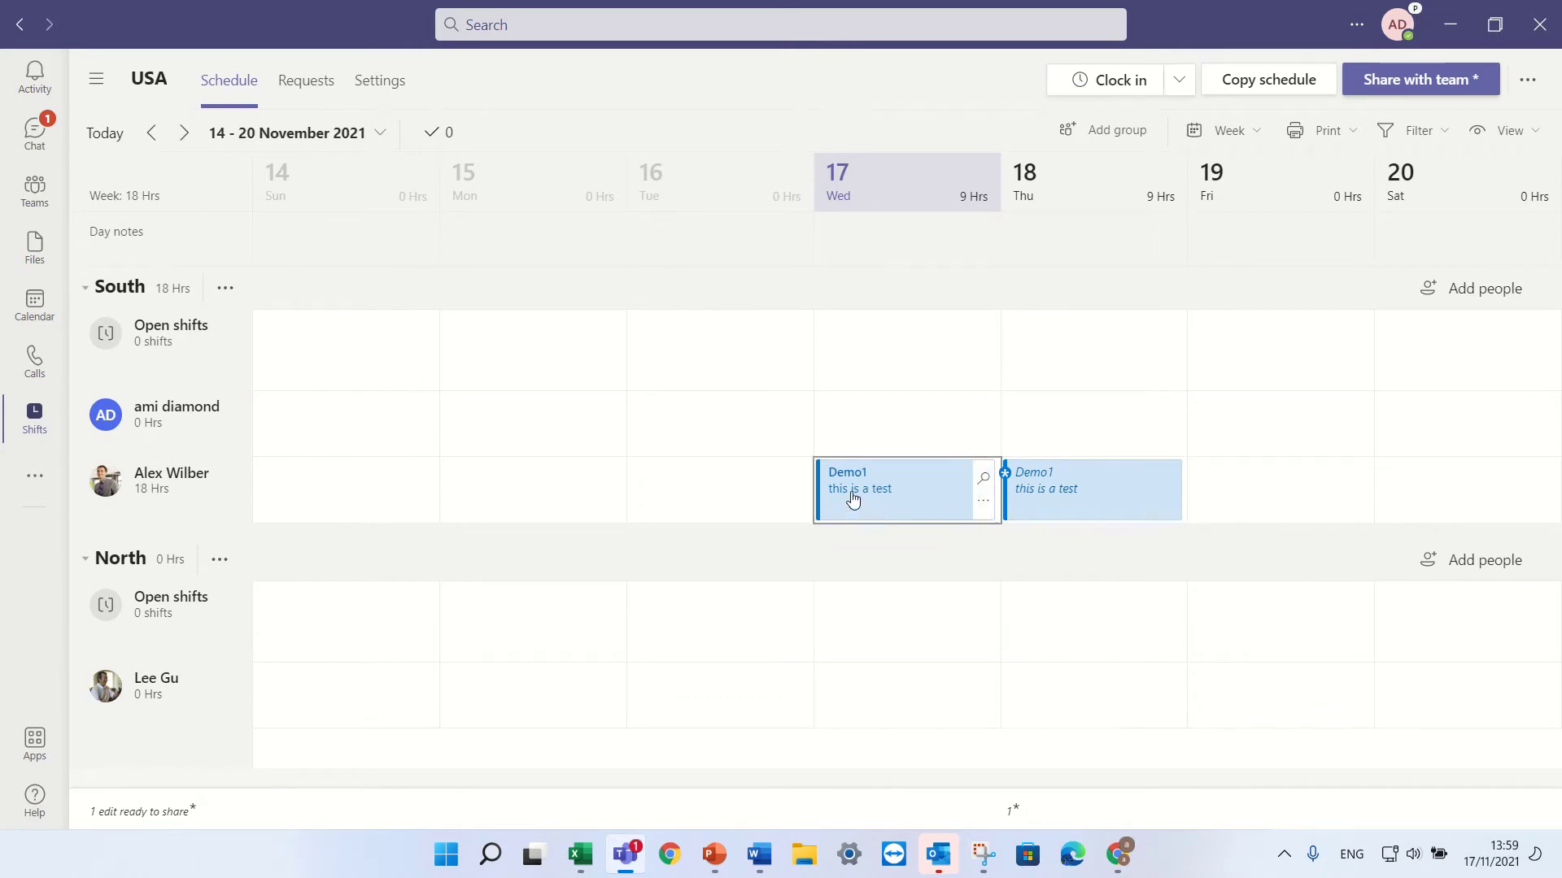
left_click(983, 501)
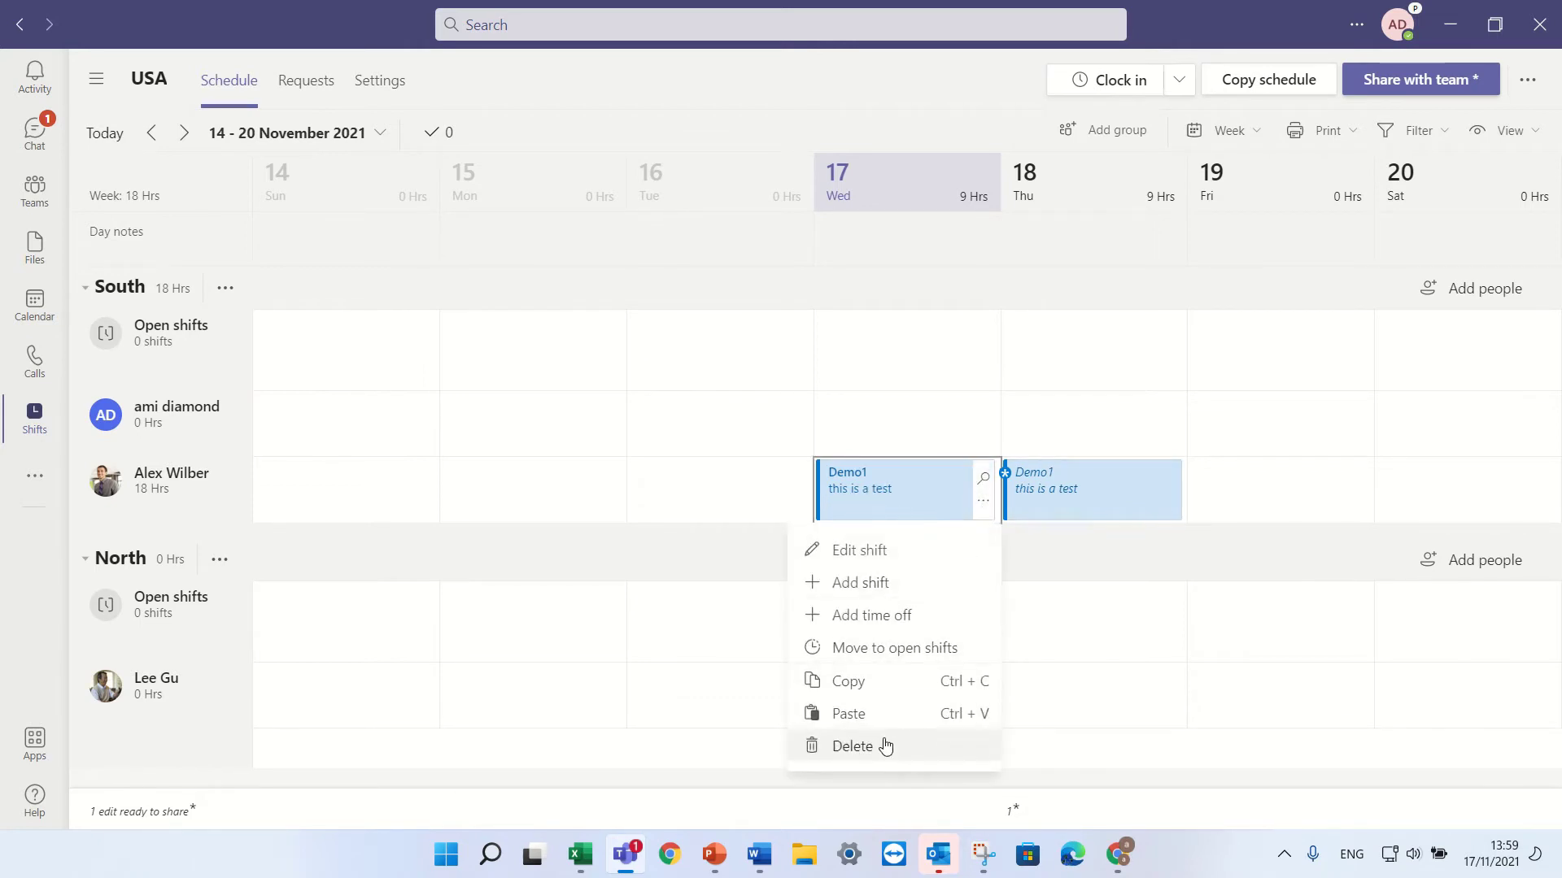
left_click(1107, 490)
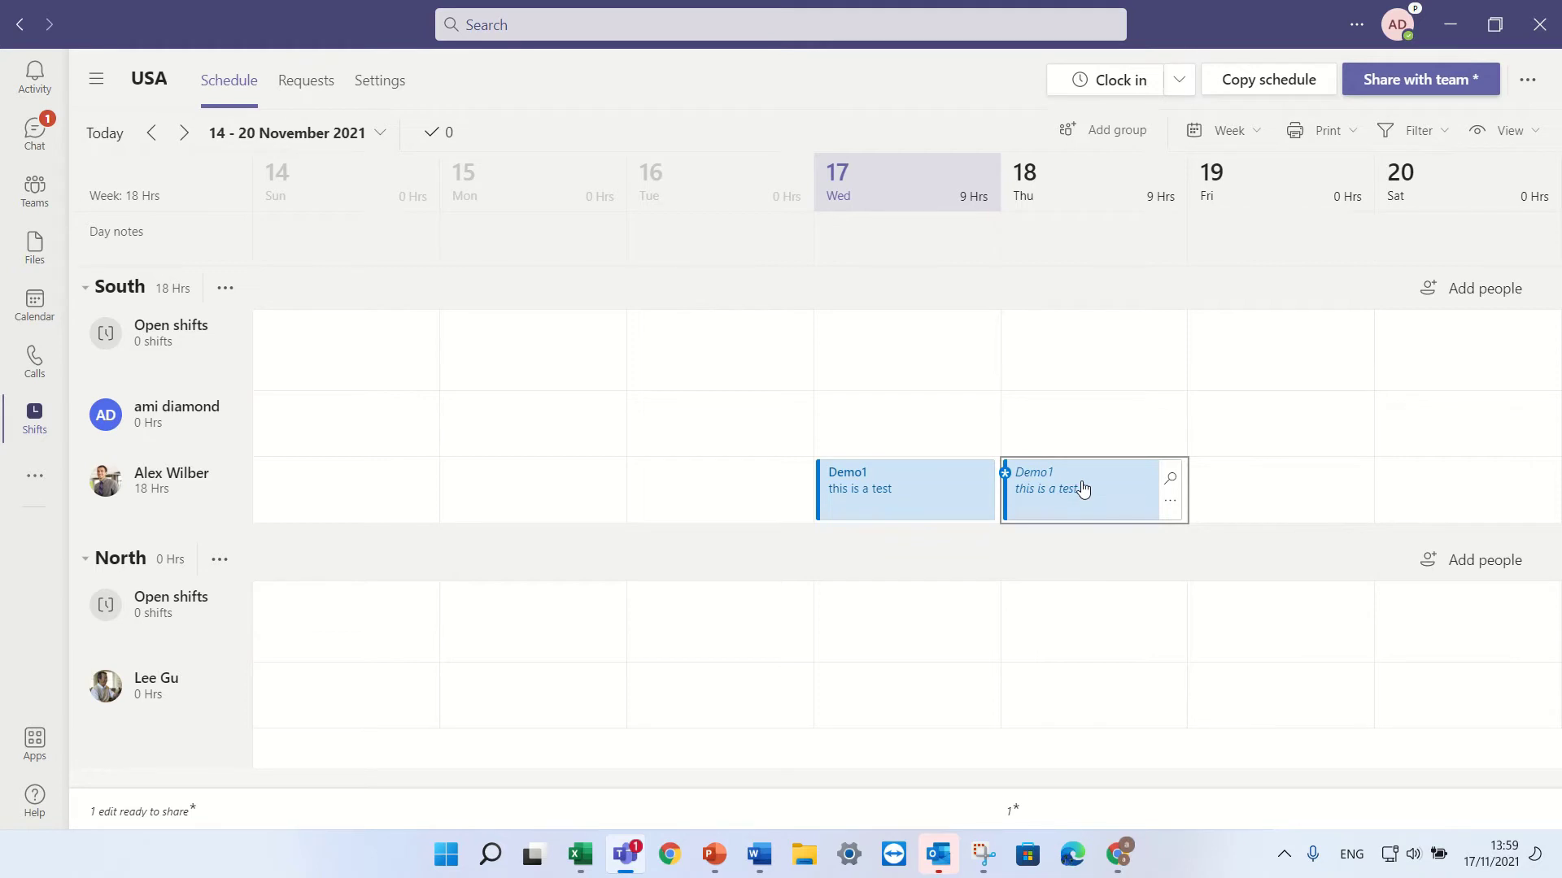
left_click(886, 501)
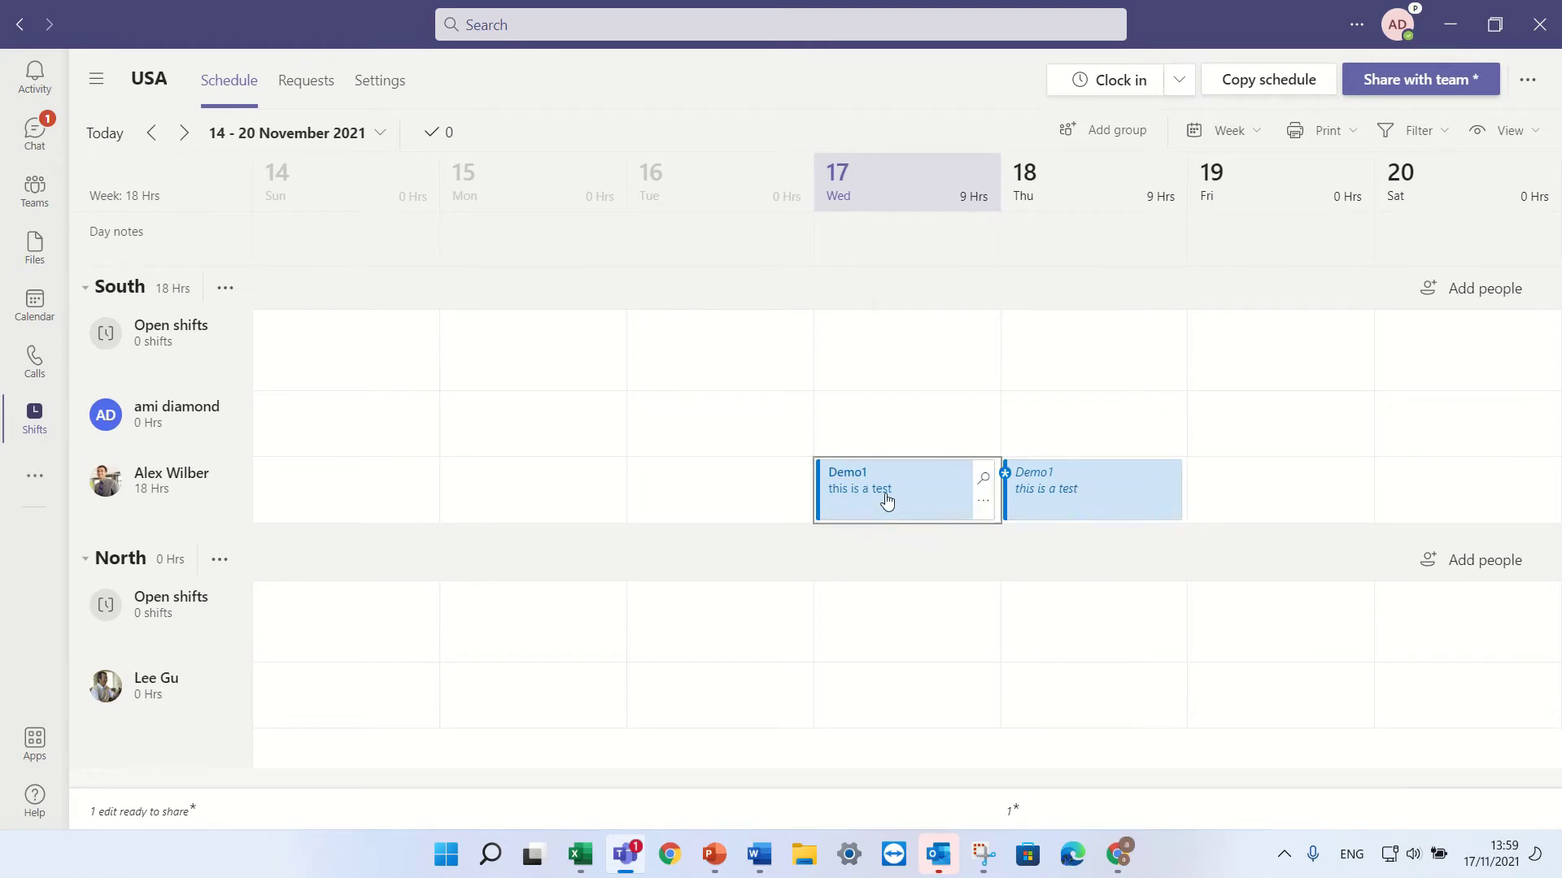
left_click(1057, 500)
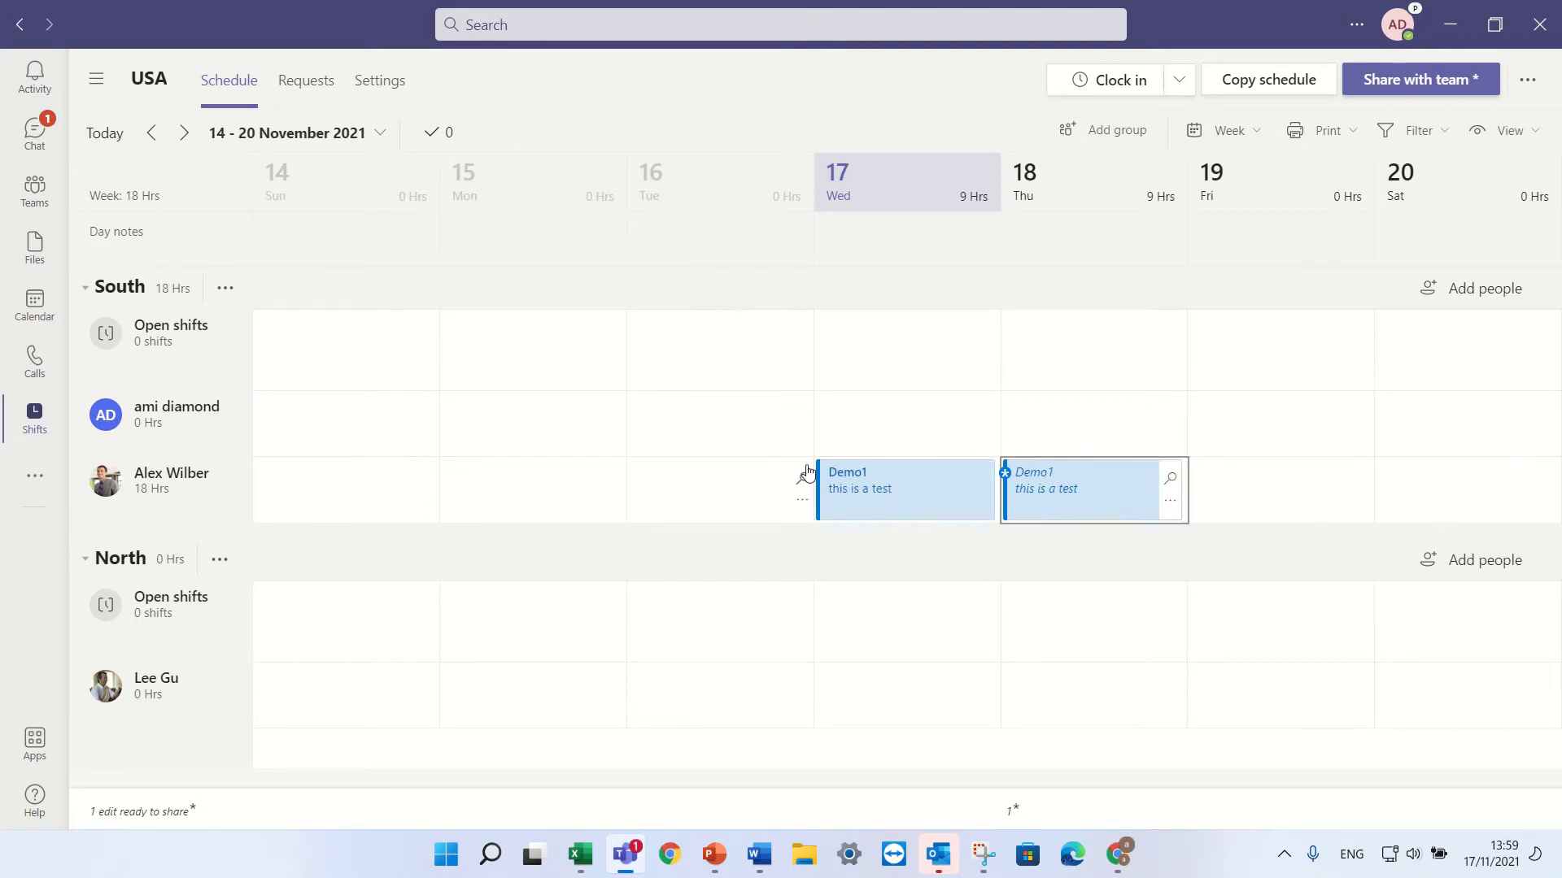
Try pasting the South group's 16–18 November block into the second member's row from Sunday 14 November, and undo it
left_click_drag(802, 437, 1130, 540)
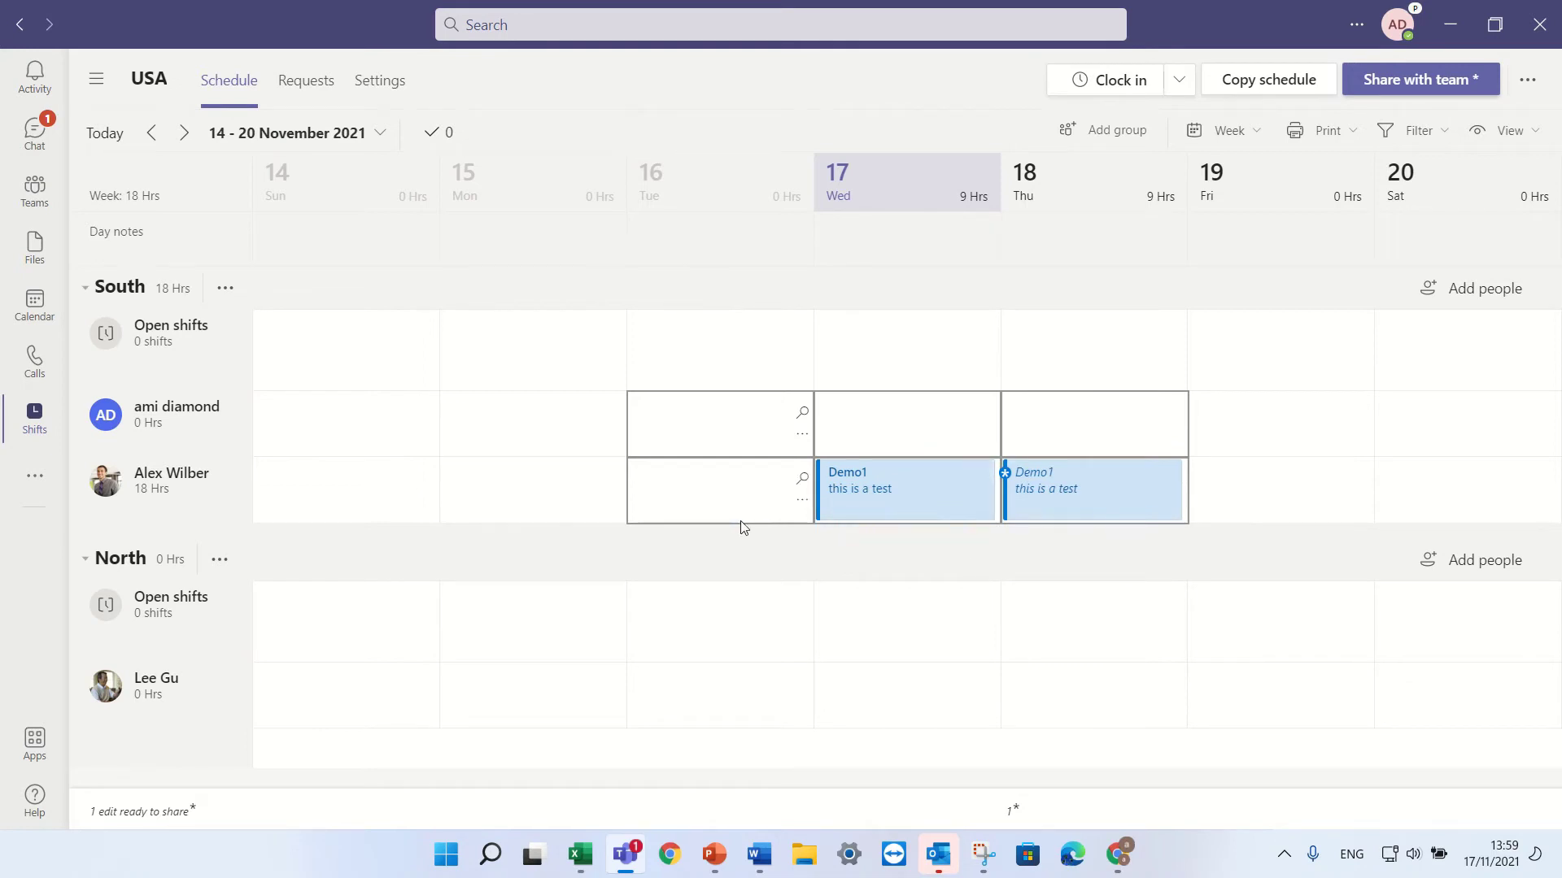
left_click(338, 503)
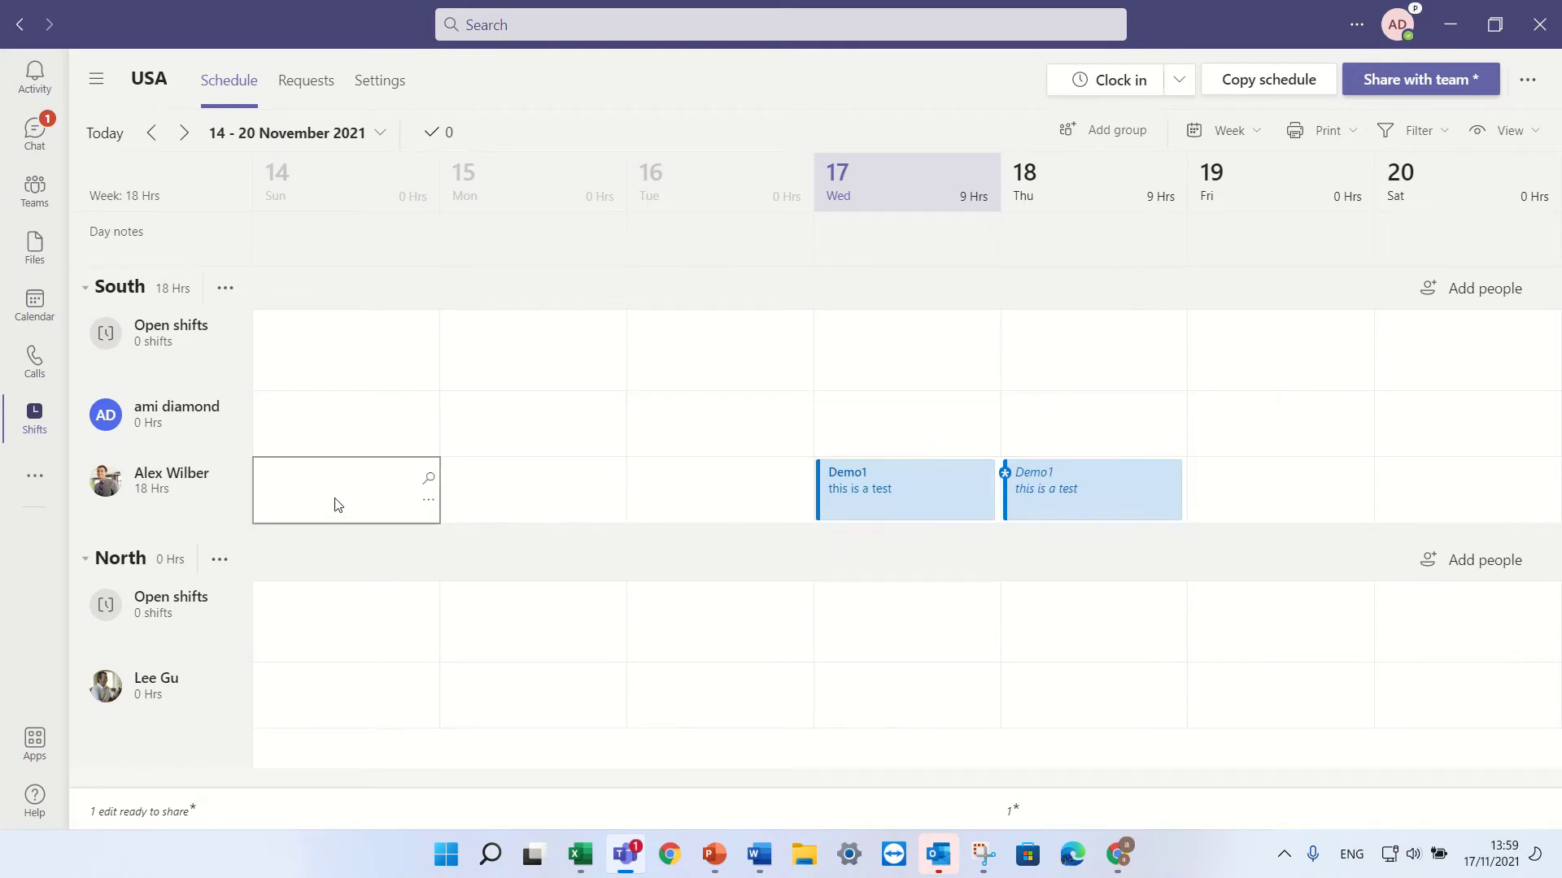
key("ctrl+v")
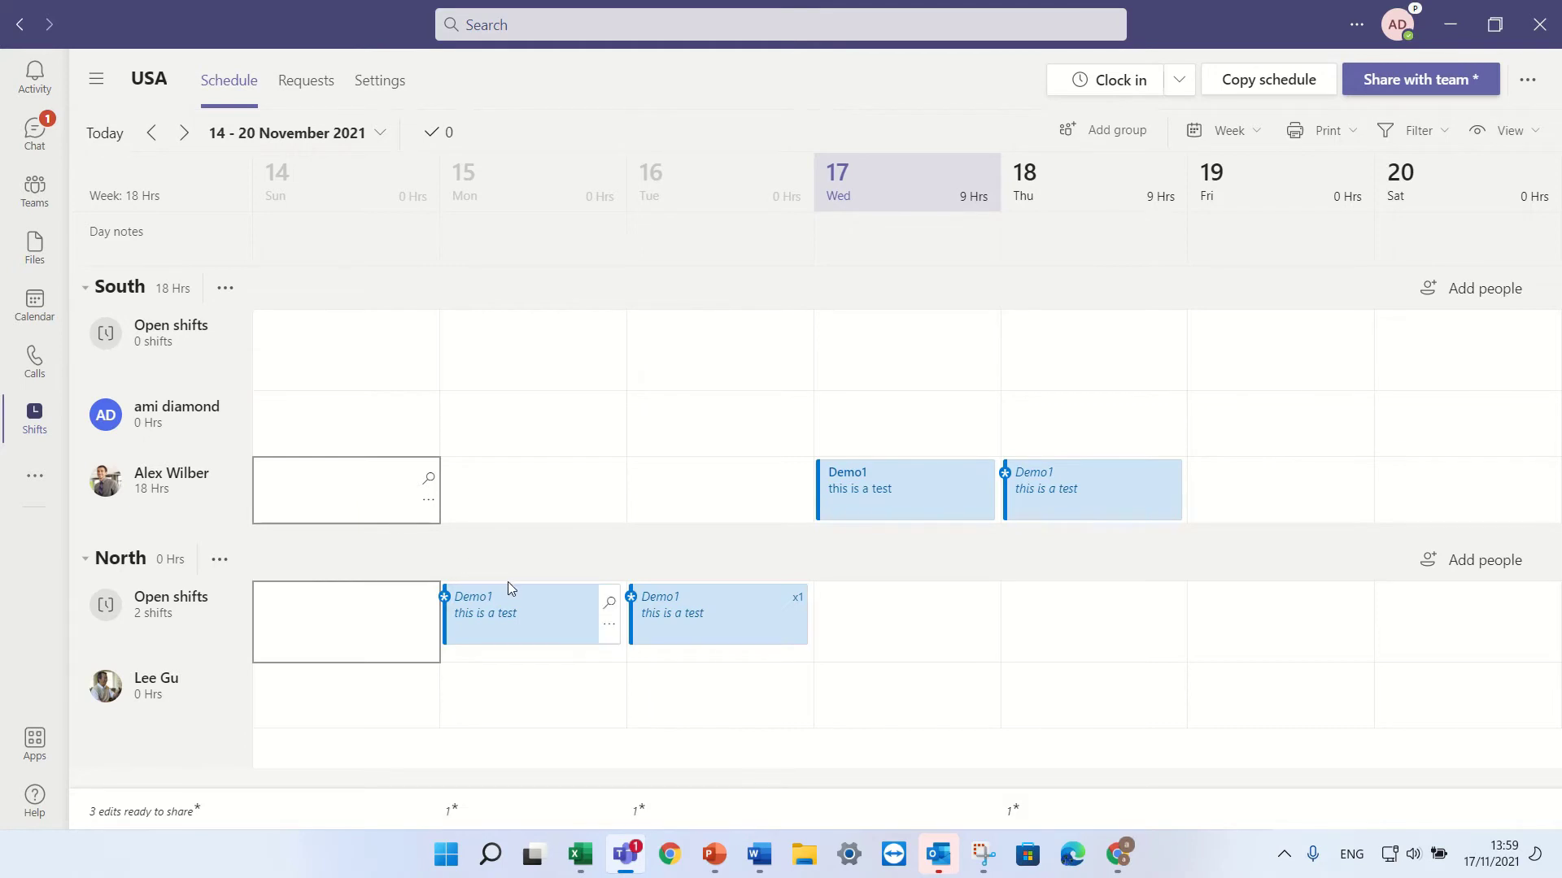
key("ctrl+z")
Paste the copied block from Monday 15 November in the second South member's row and remove that member's Wednesday Demo1 shift
left_click(544, 508)
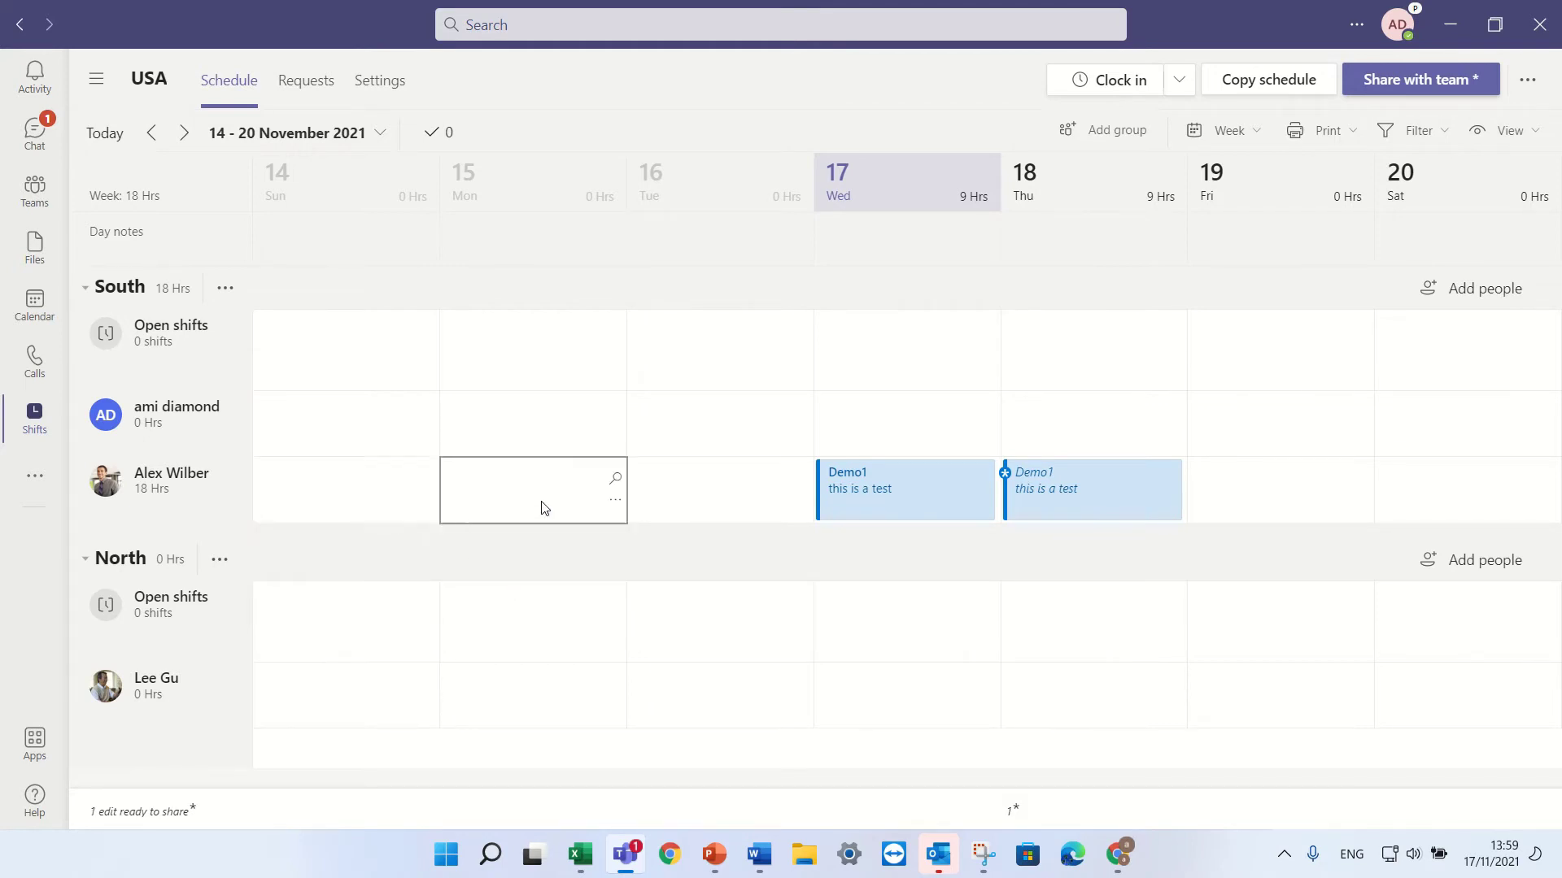
key("ctrl+y")
left_click(992, 530)
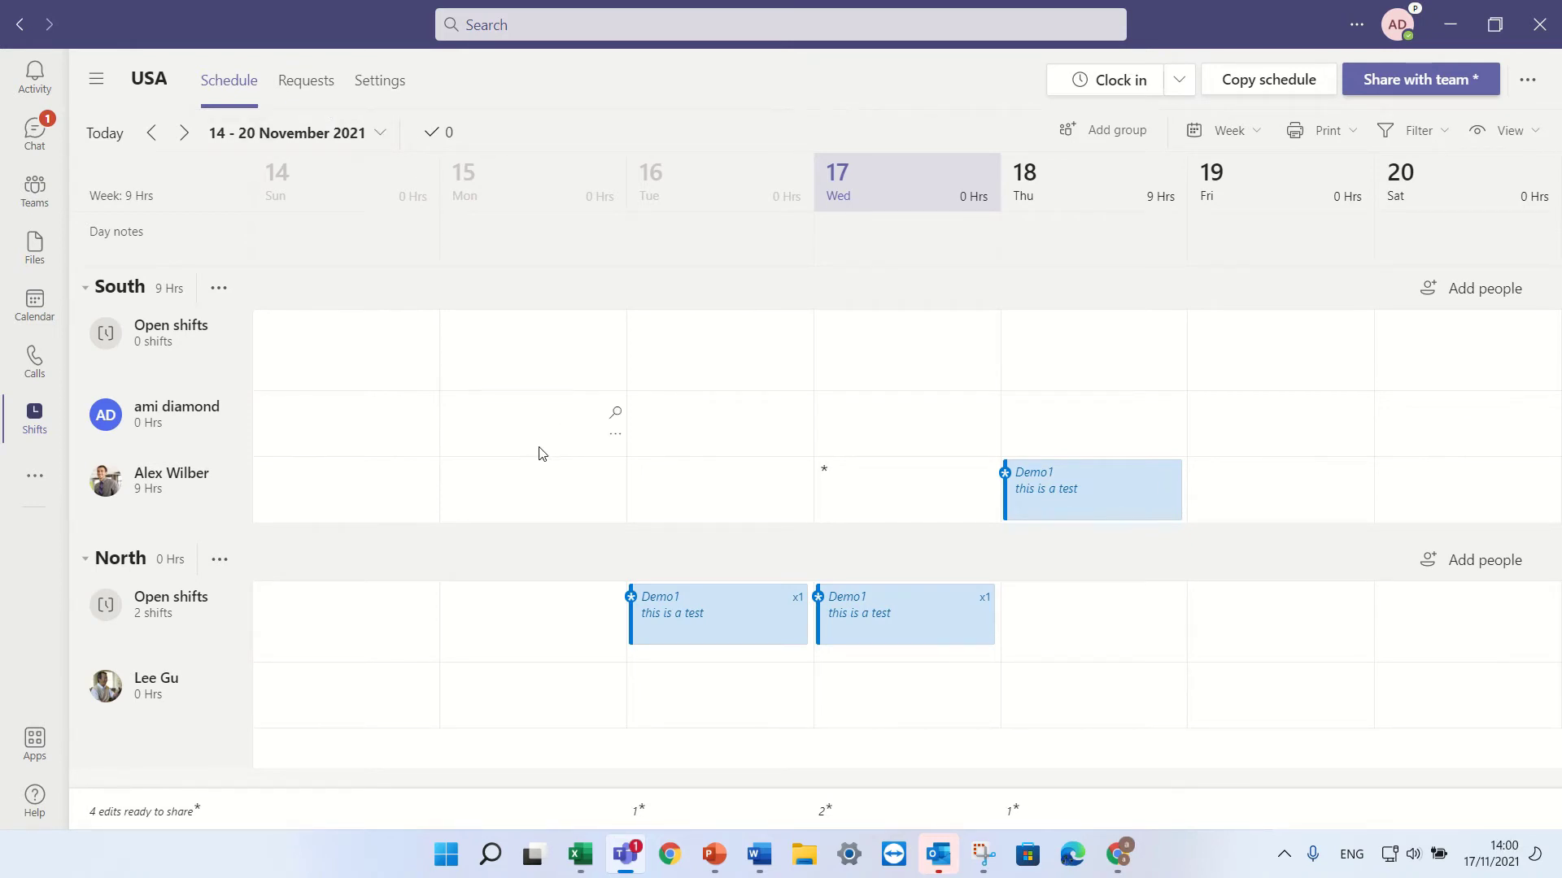
Start a time-off entry for the second South member on Wednesday 17 November and set its colour to pink
left_click(989, 501)
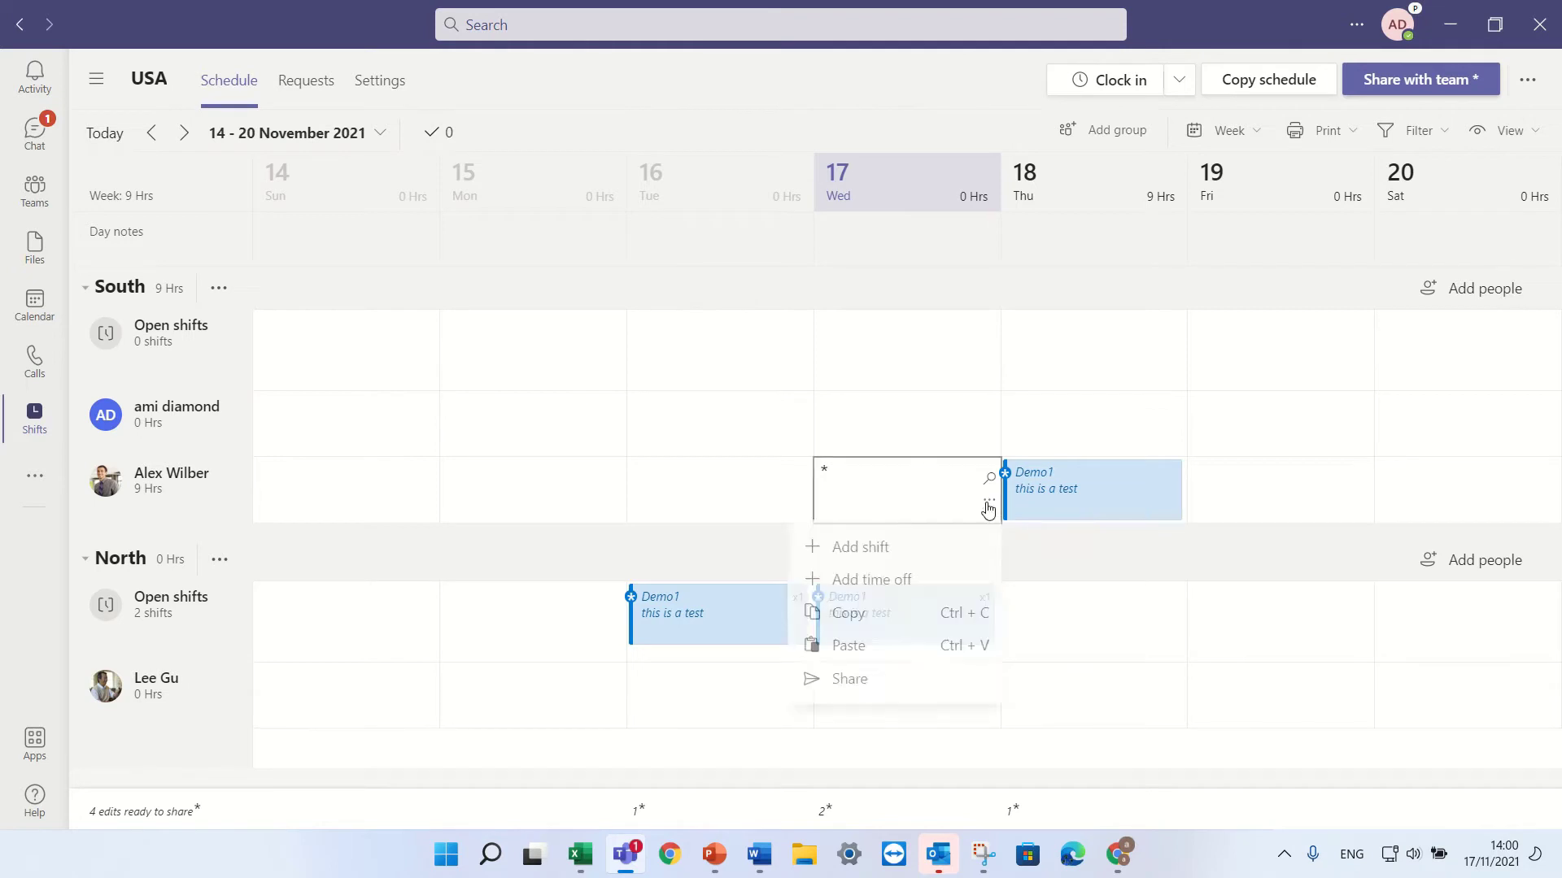
left_click(920, 587)
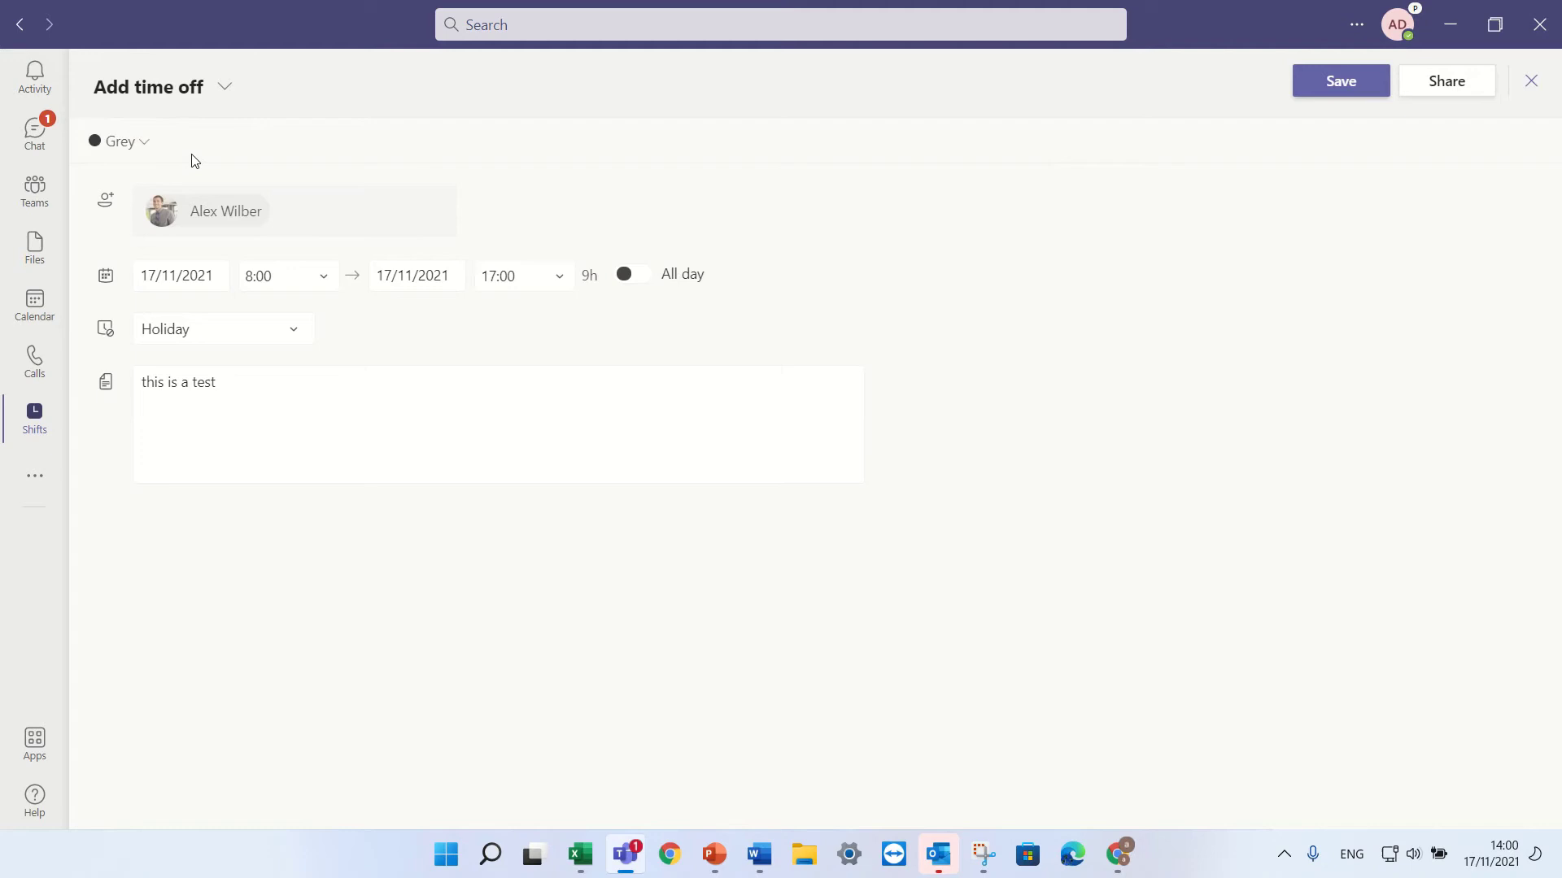
left_click(143, 144)
left_click(146, 319)
Keep Holiday as the time-off reason with the existing note, then save and share the entry
left_click(280, 330)
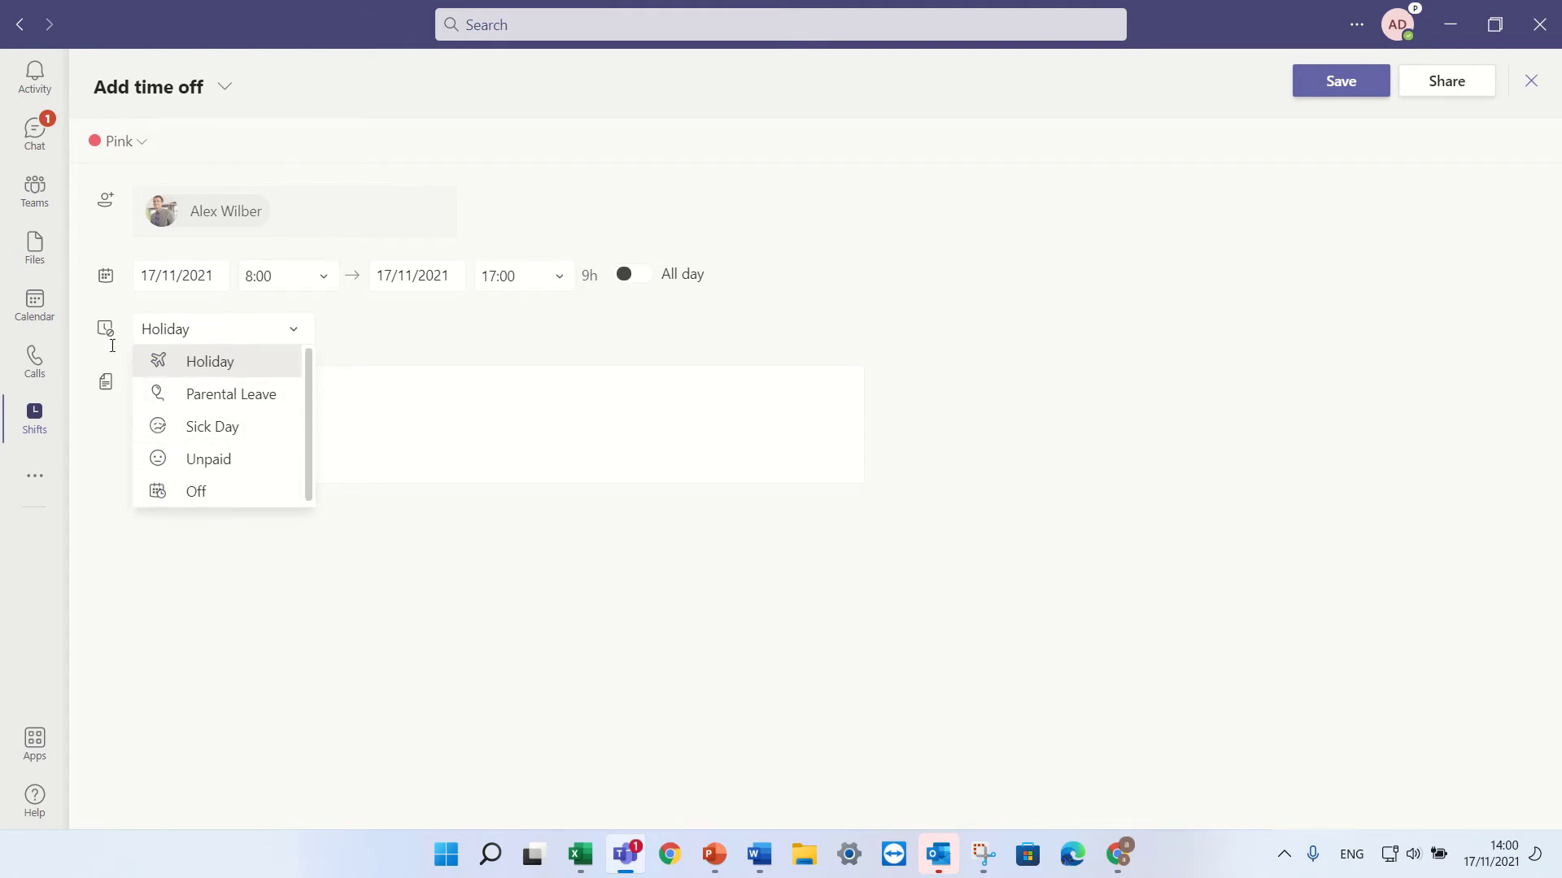
left_click(245, 591)
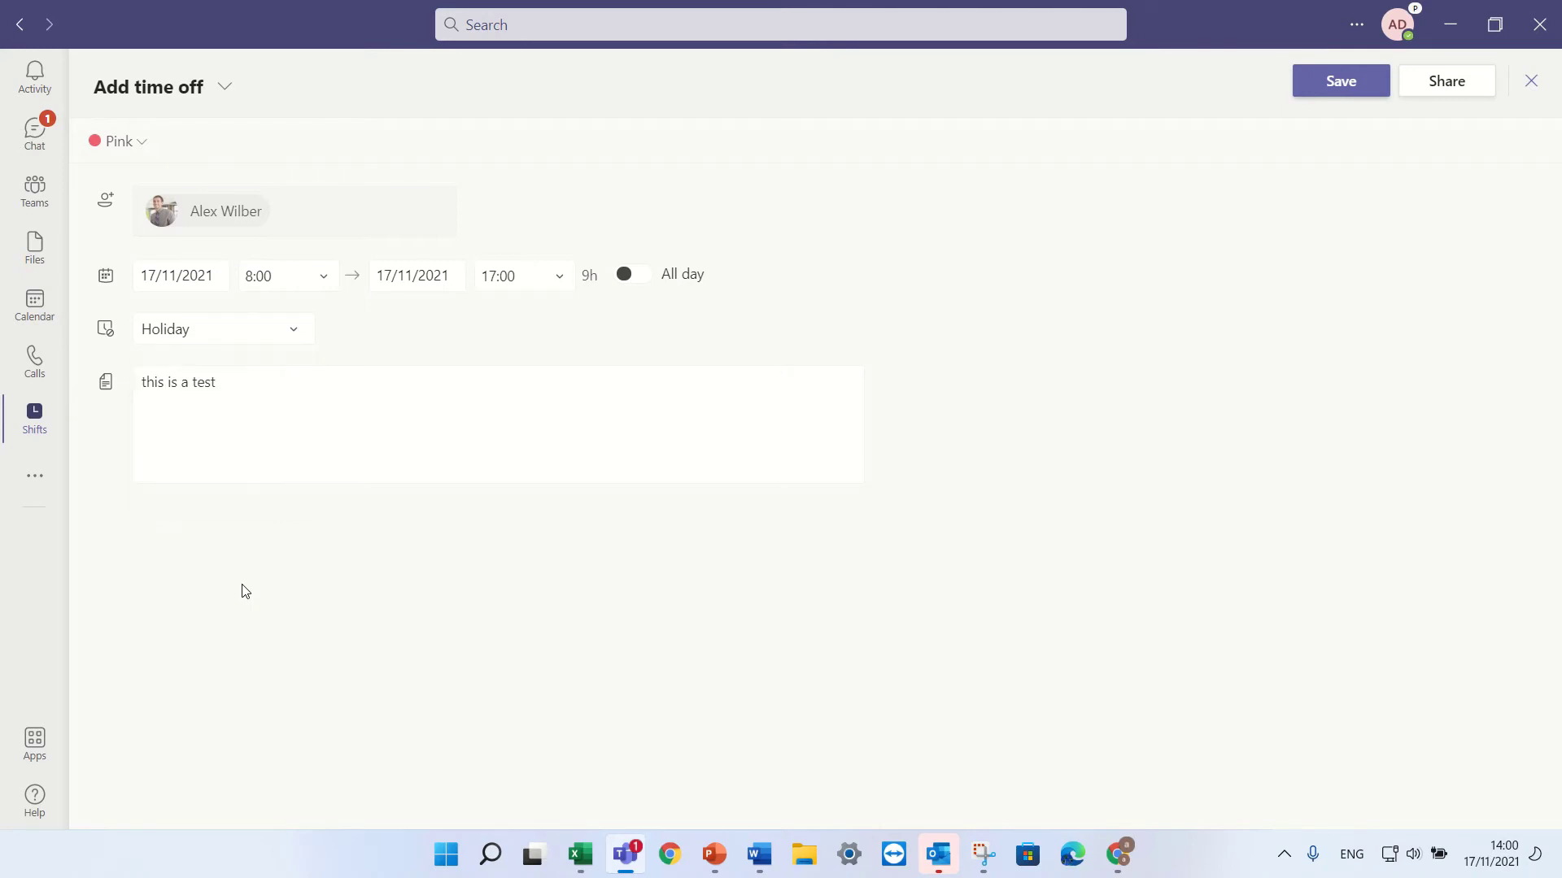
left_click(238, 379)
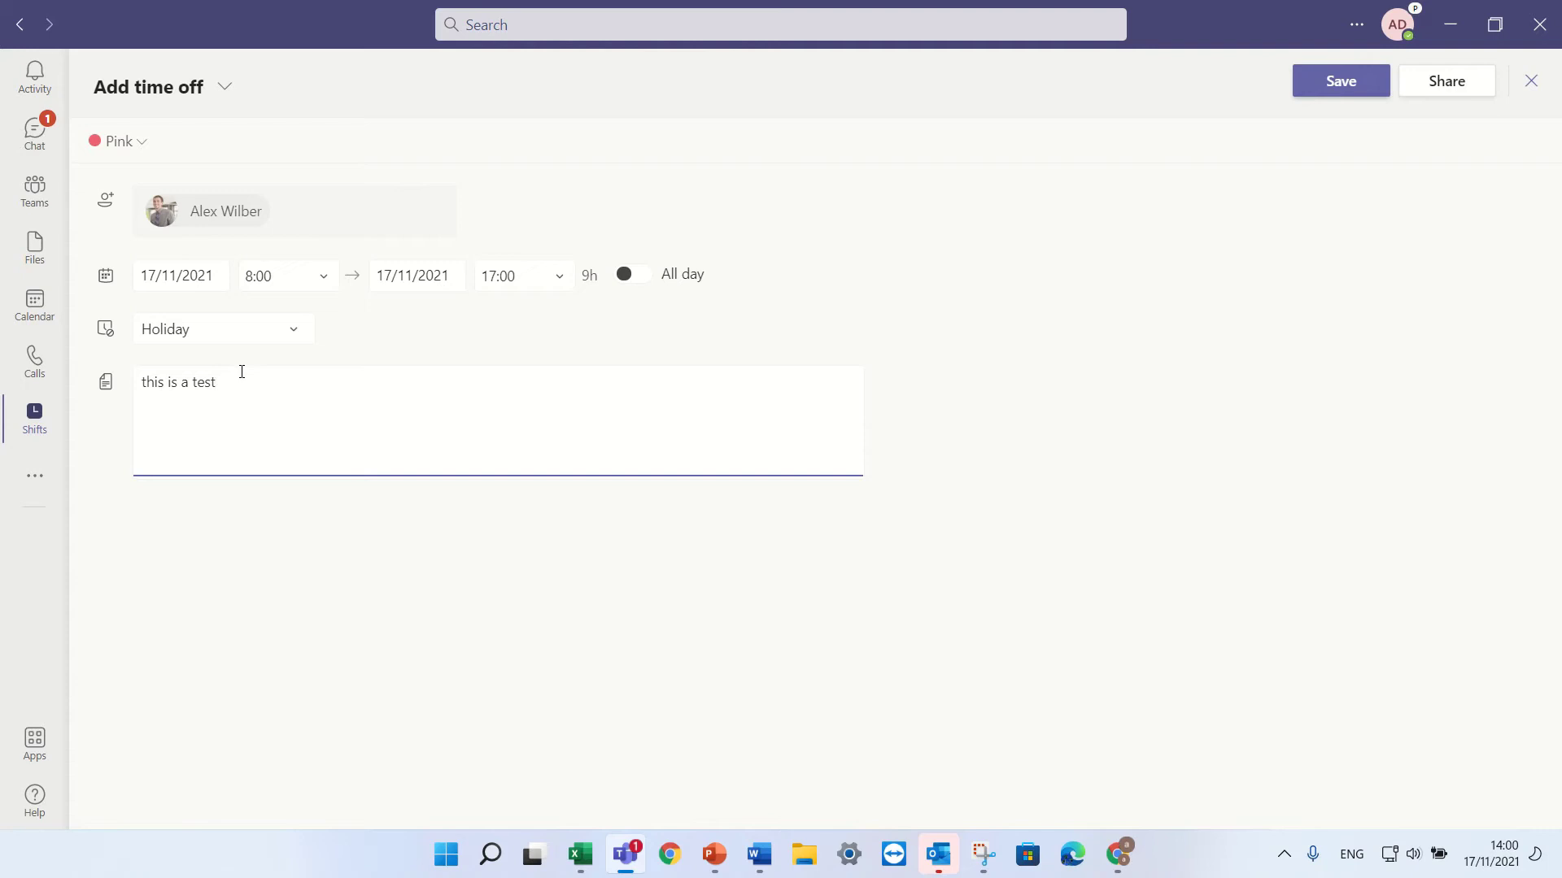
left_click(281, 335)
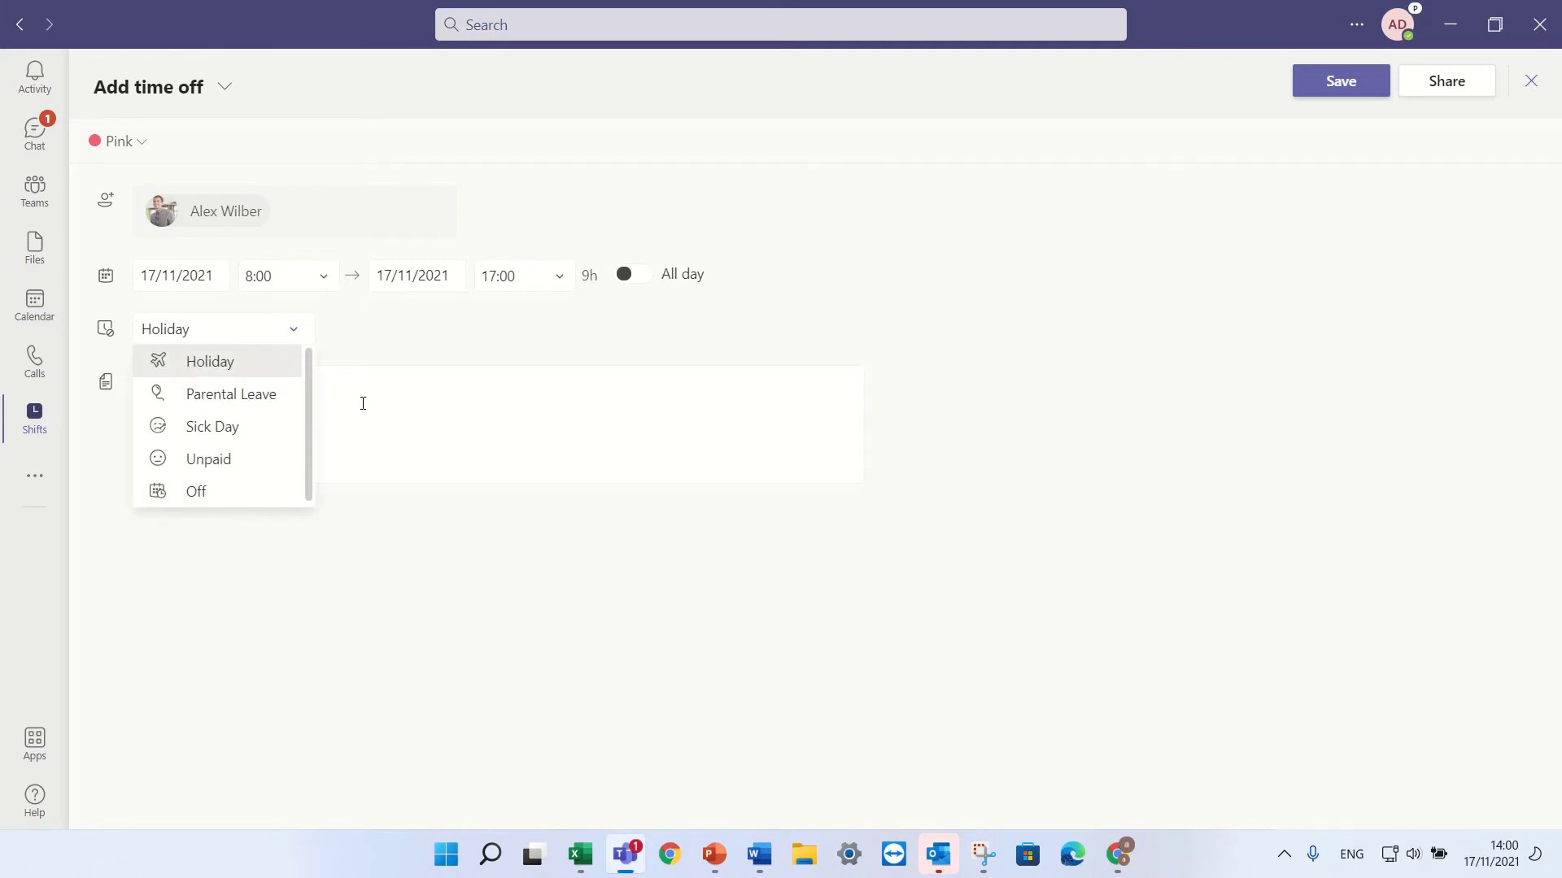
left_click(334, 418)
key("ctrl+a")
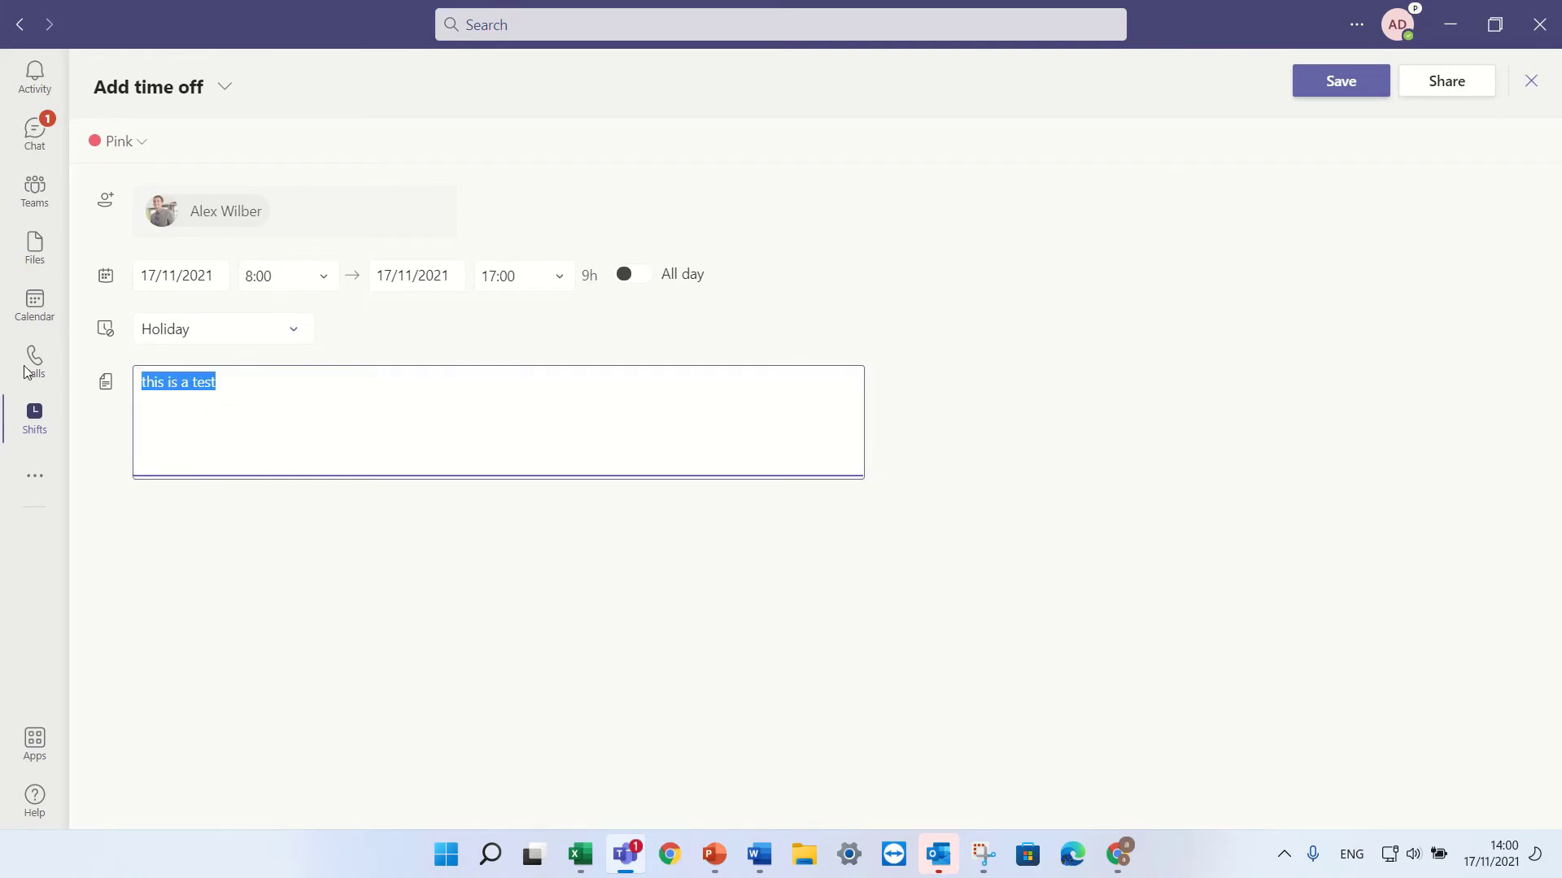
left_click(1311, 81)
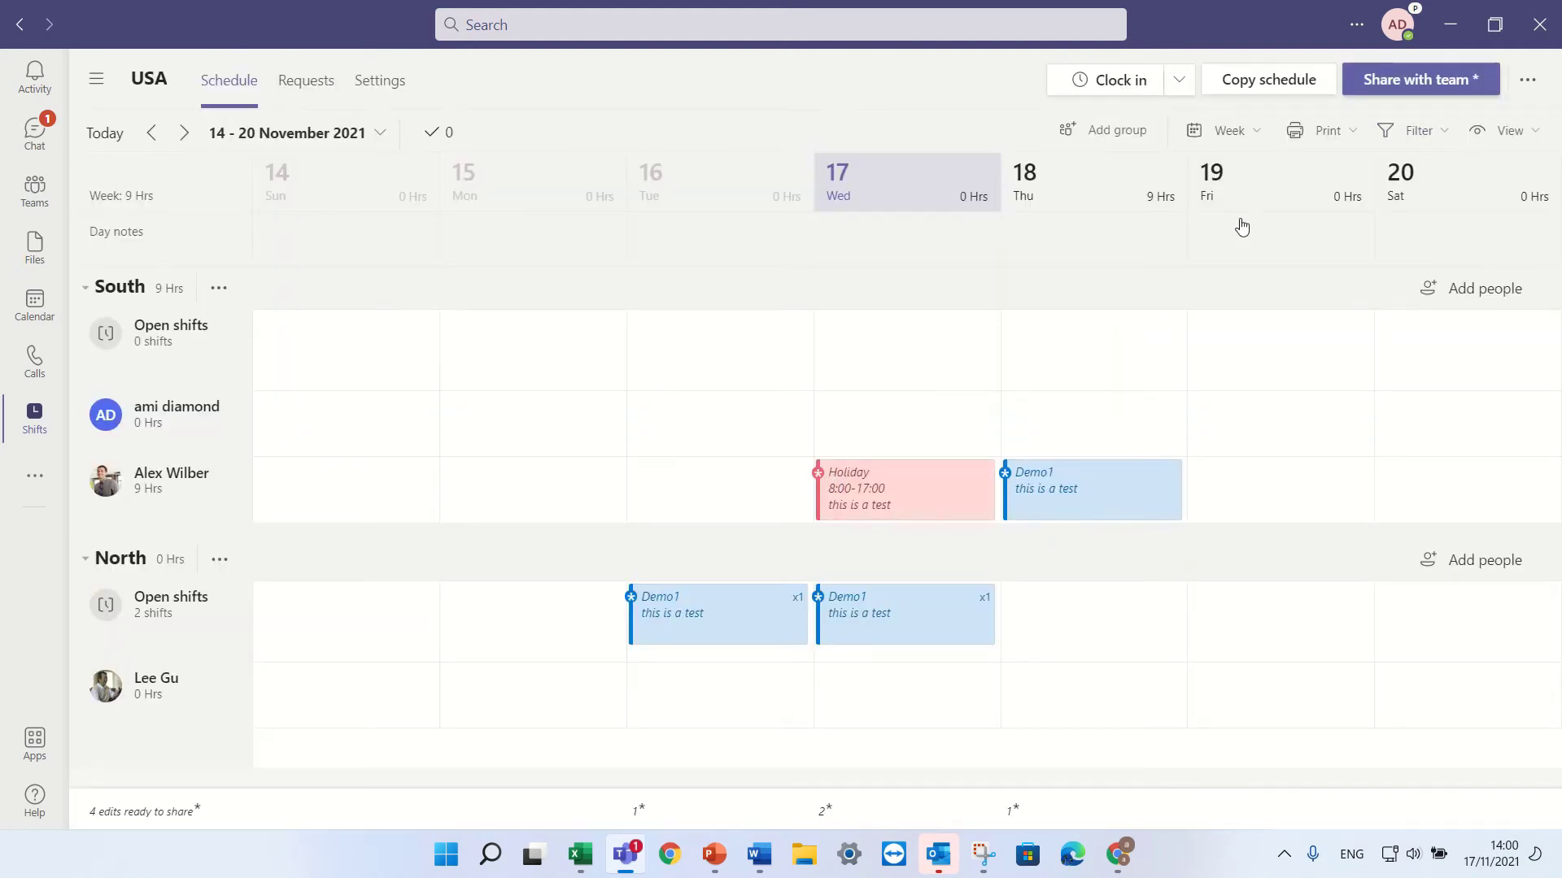
left_click(983, 500)
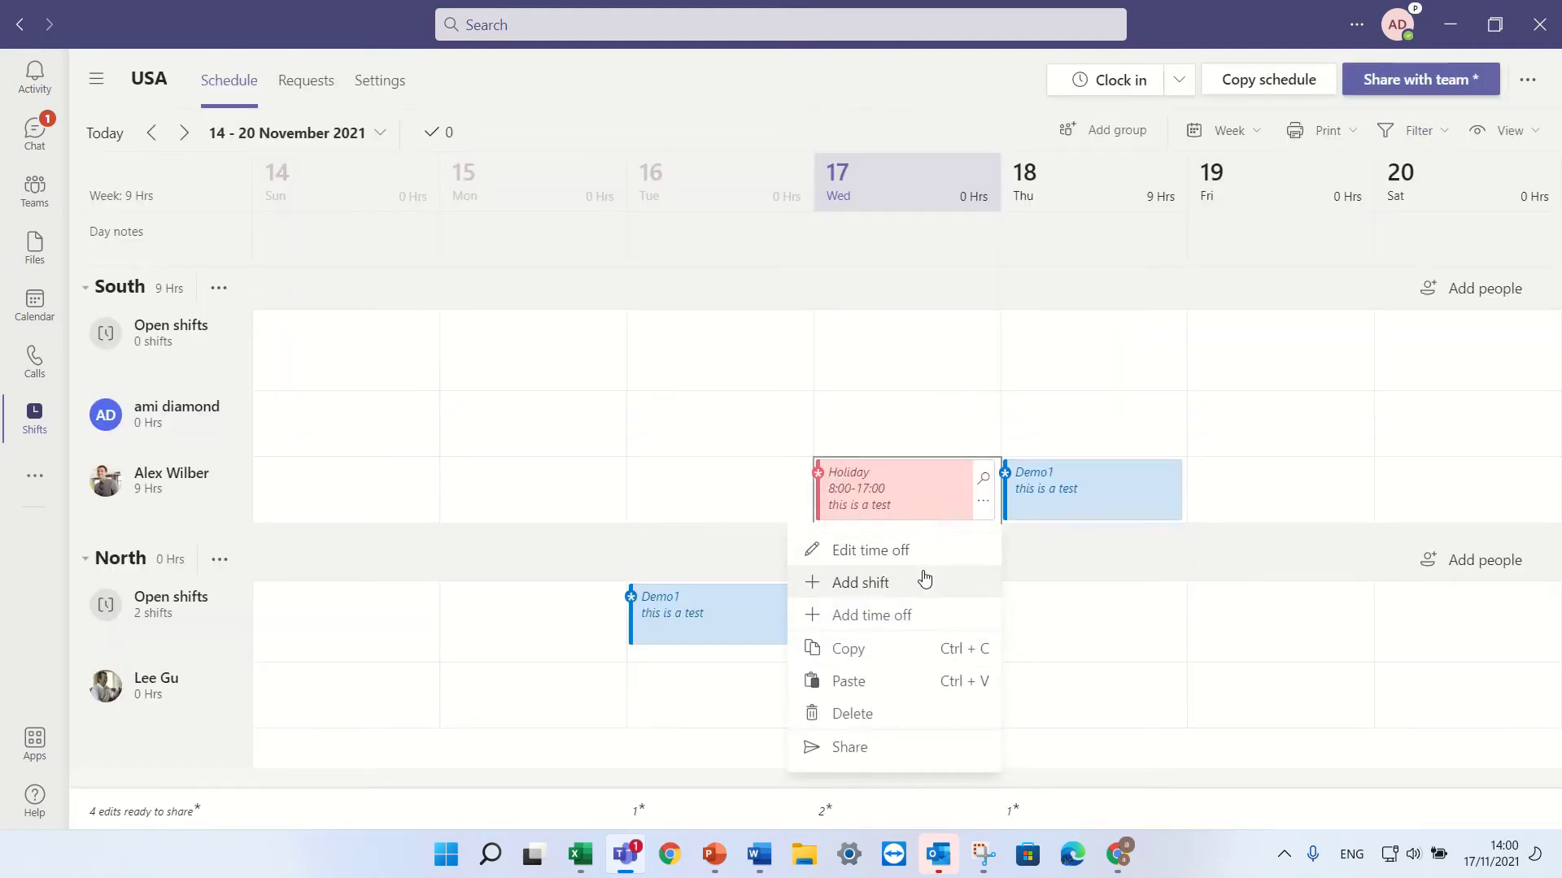
left_click(826, 746)
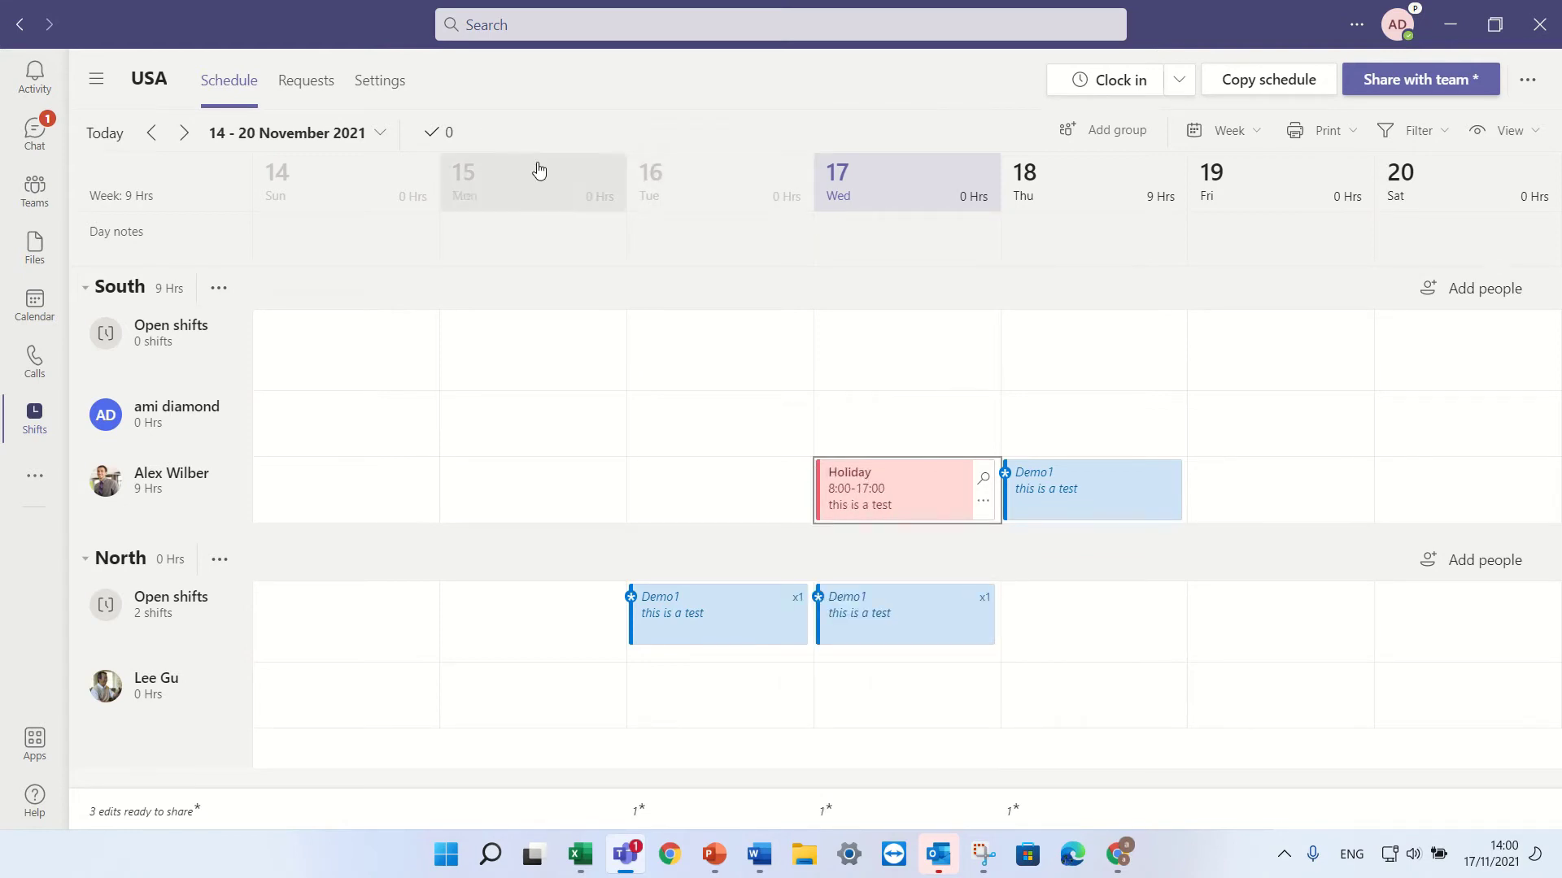
Send a new all-day Sick Day time-off request for 17/11/2021 with the note "asdasd", and approve it
left_click(300, 87)
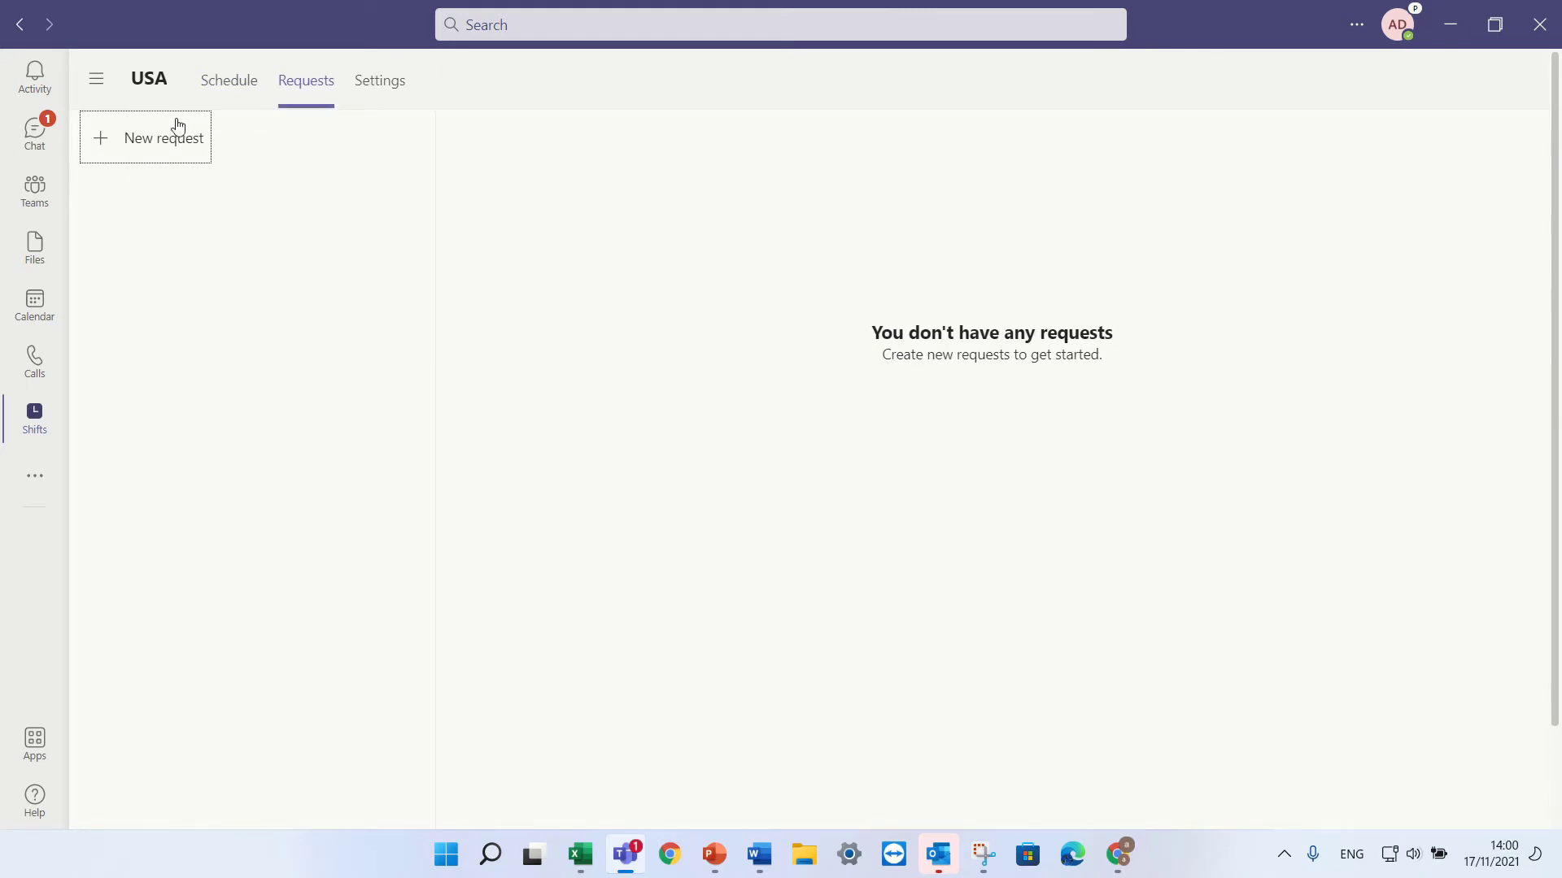
left_click(148, 152)
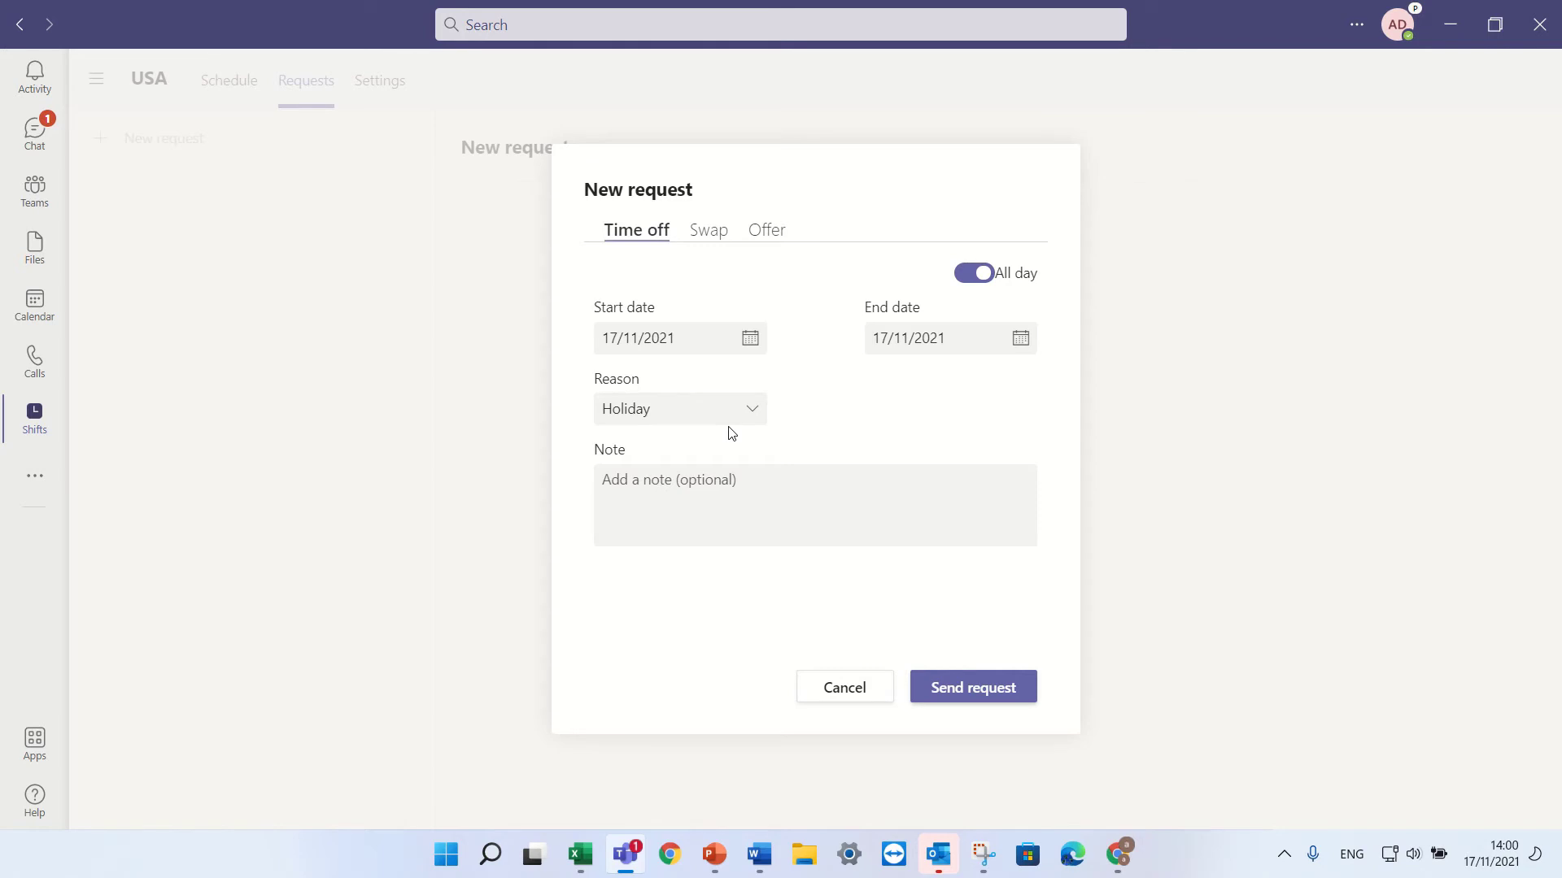
left_click(714, 483)
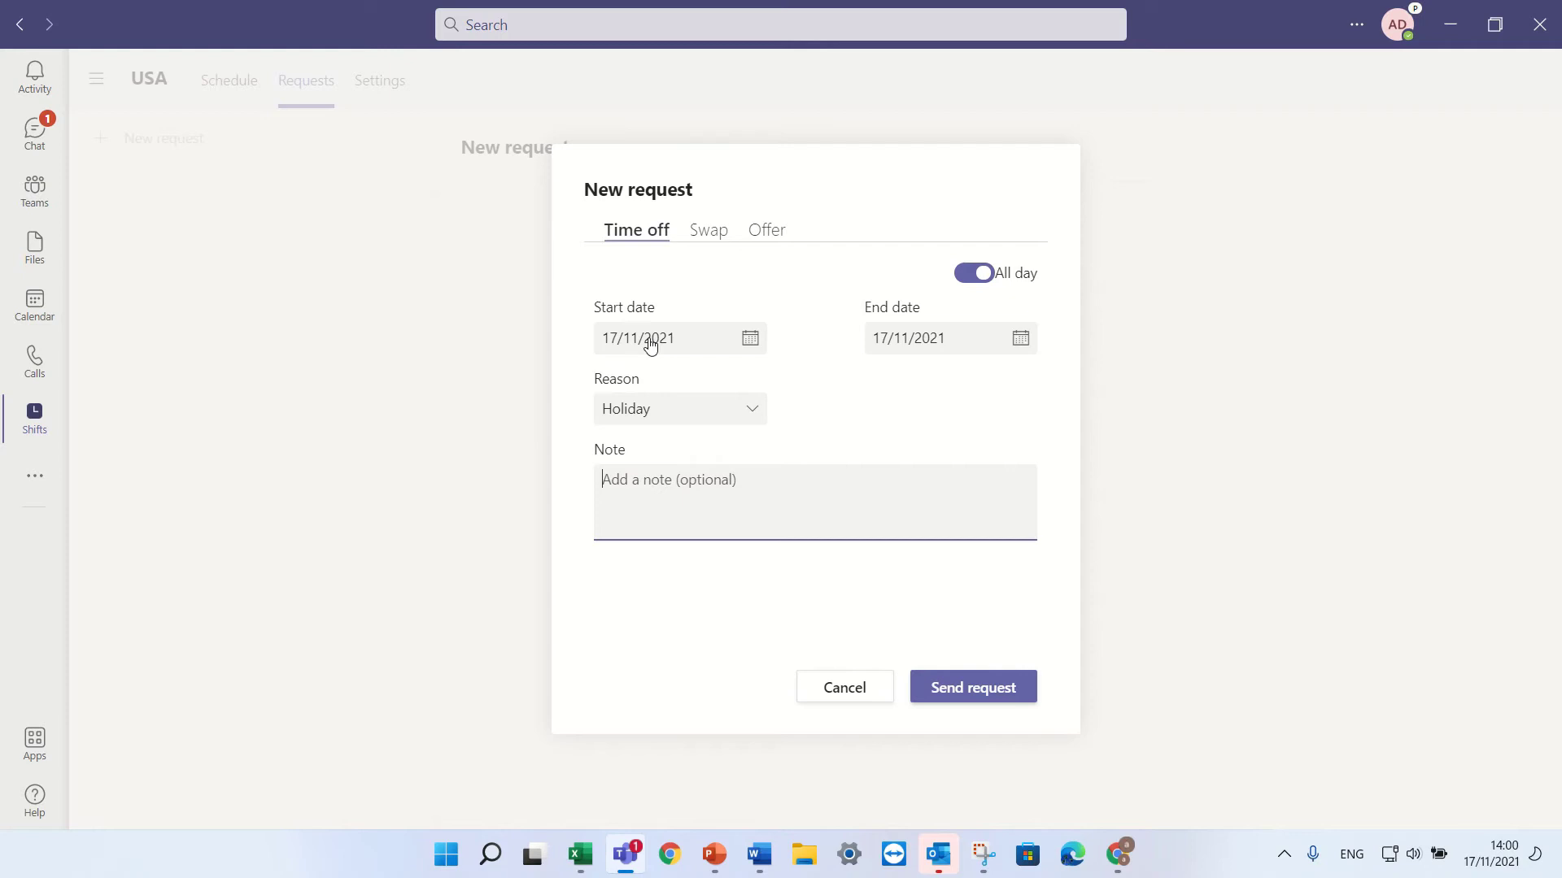
left_click(687, 411)
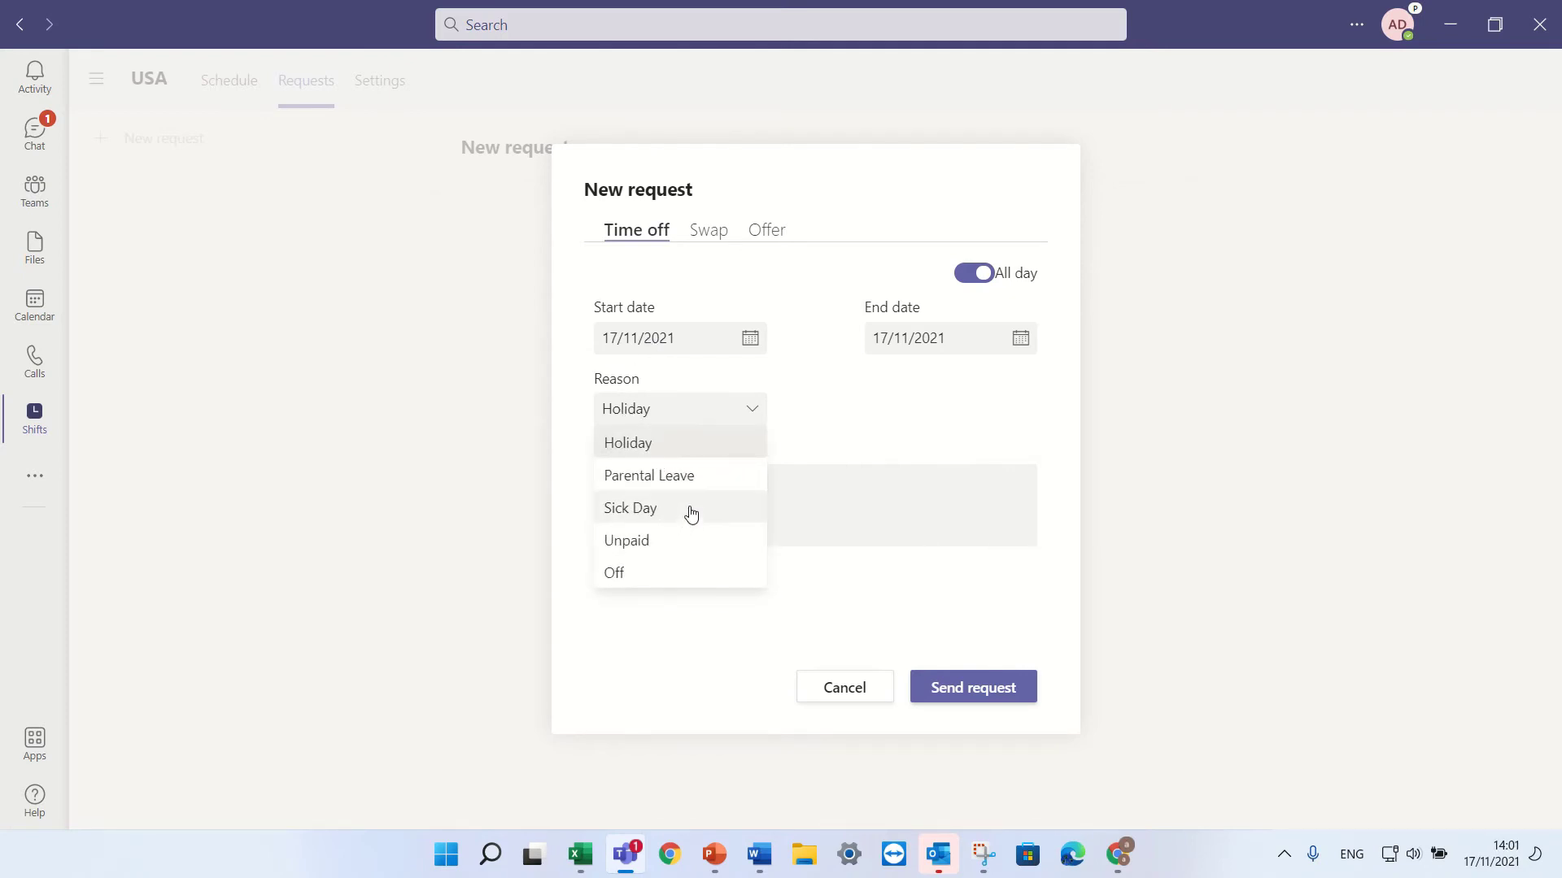
left_click(692, 510)
left_click(688, 504)
type("asdasd")
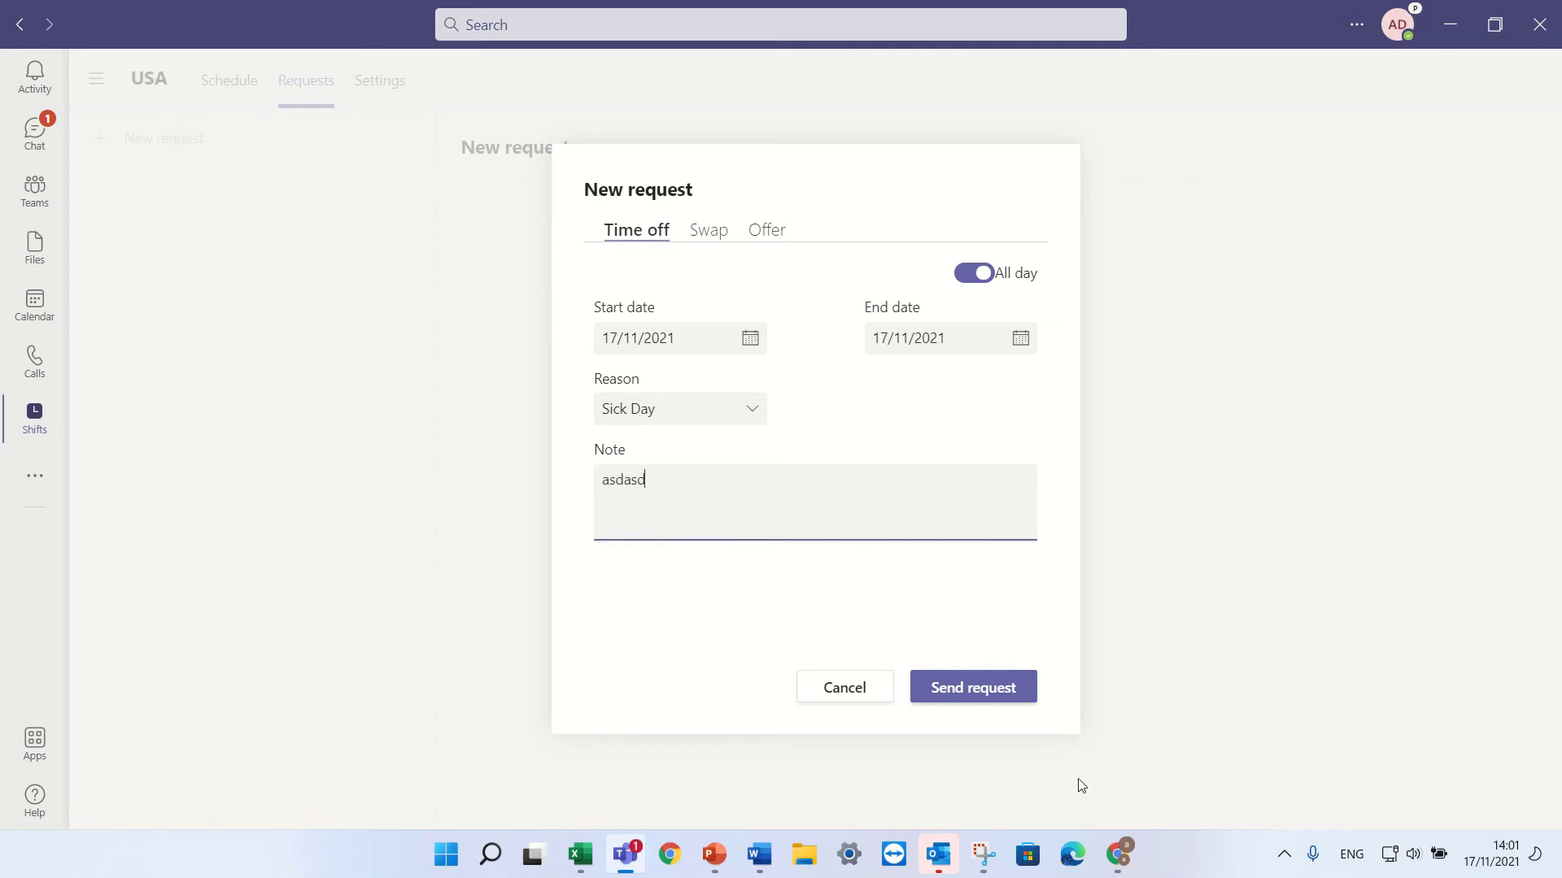
left_click(987, 699)
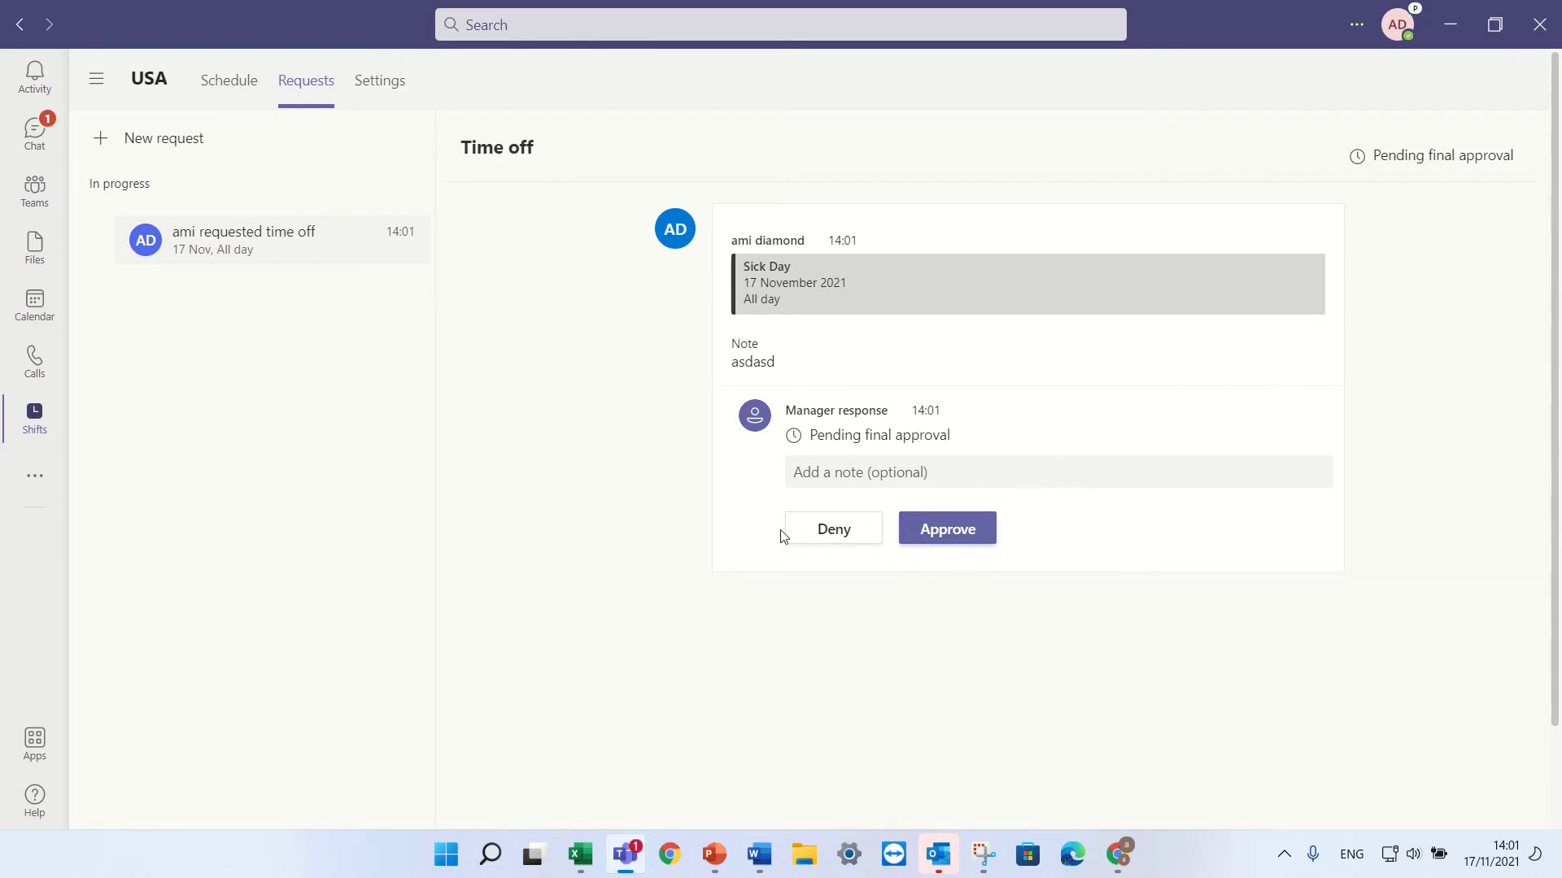
left_click(936, 529)
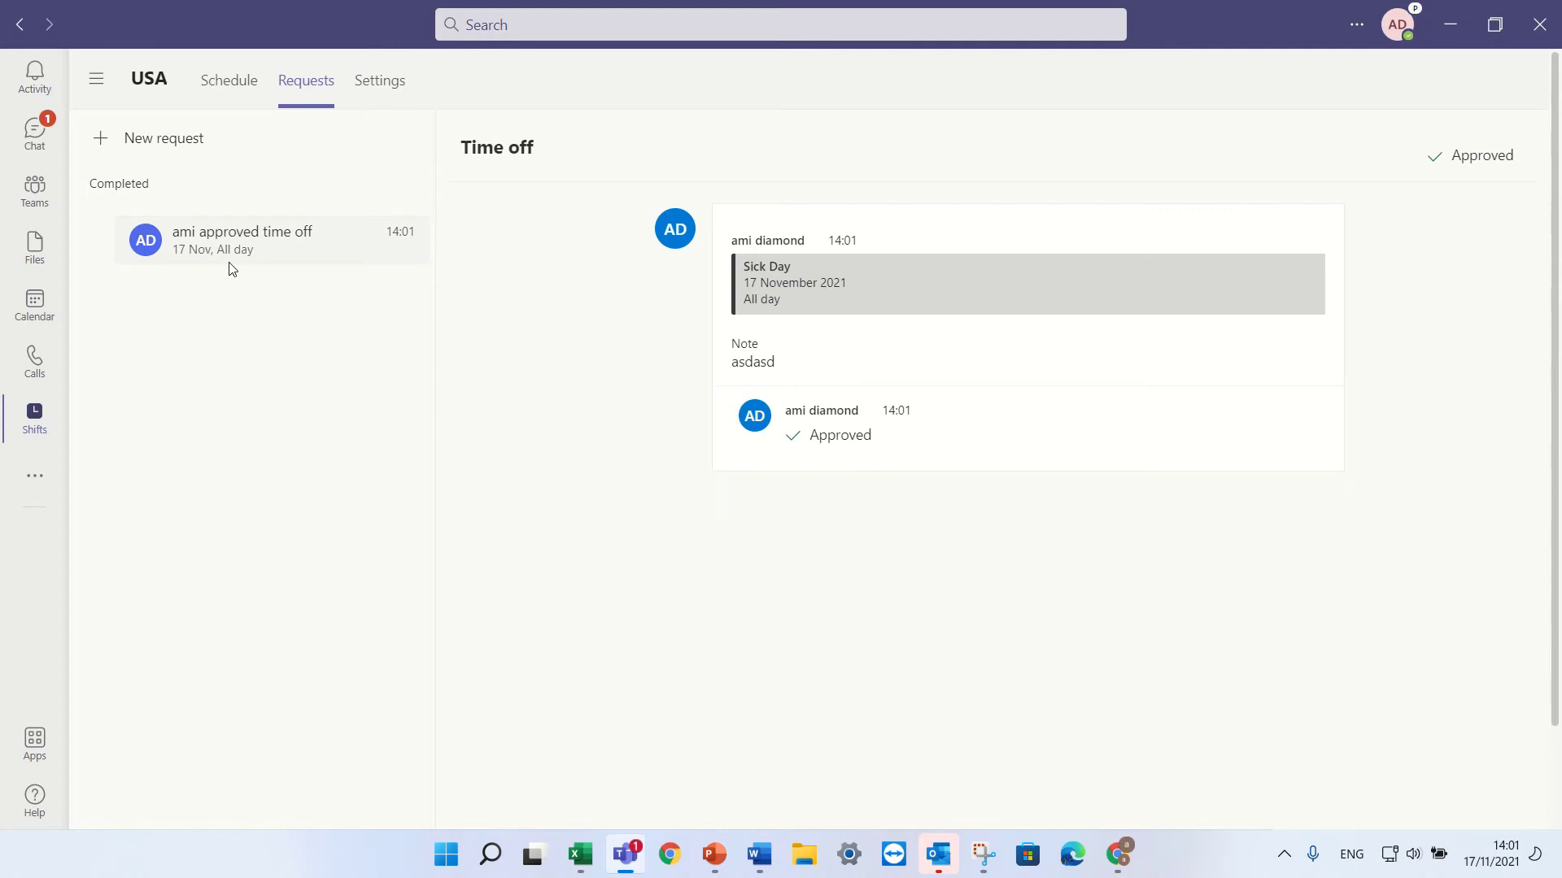
Add a custom time-off request option named Demo with the snowflake icon in the team's schedule settings
left_click(368, 91)
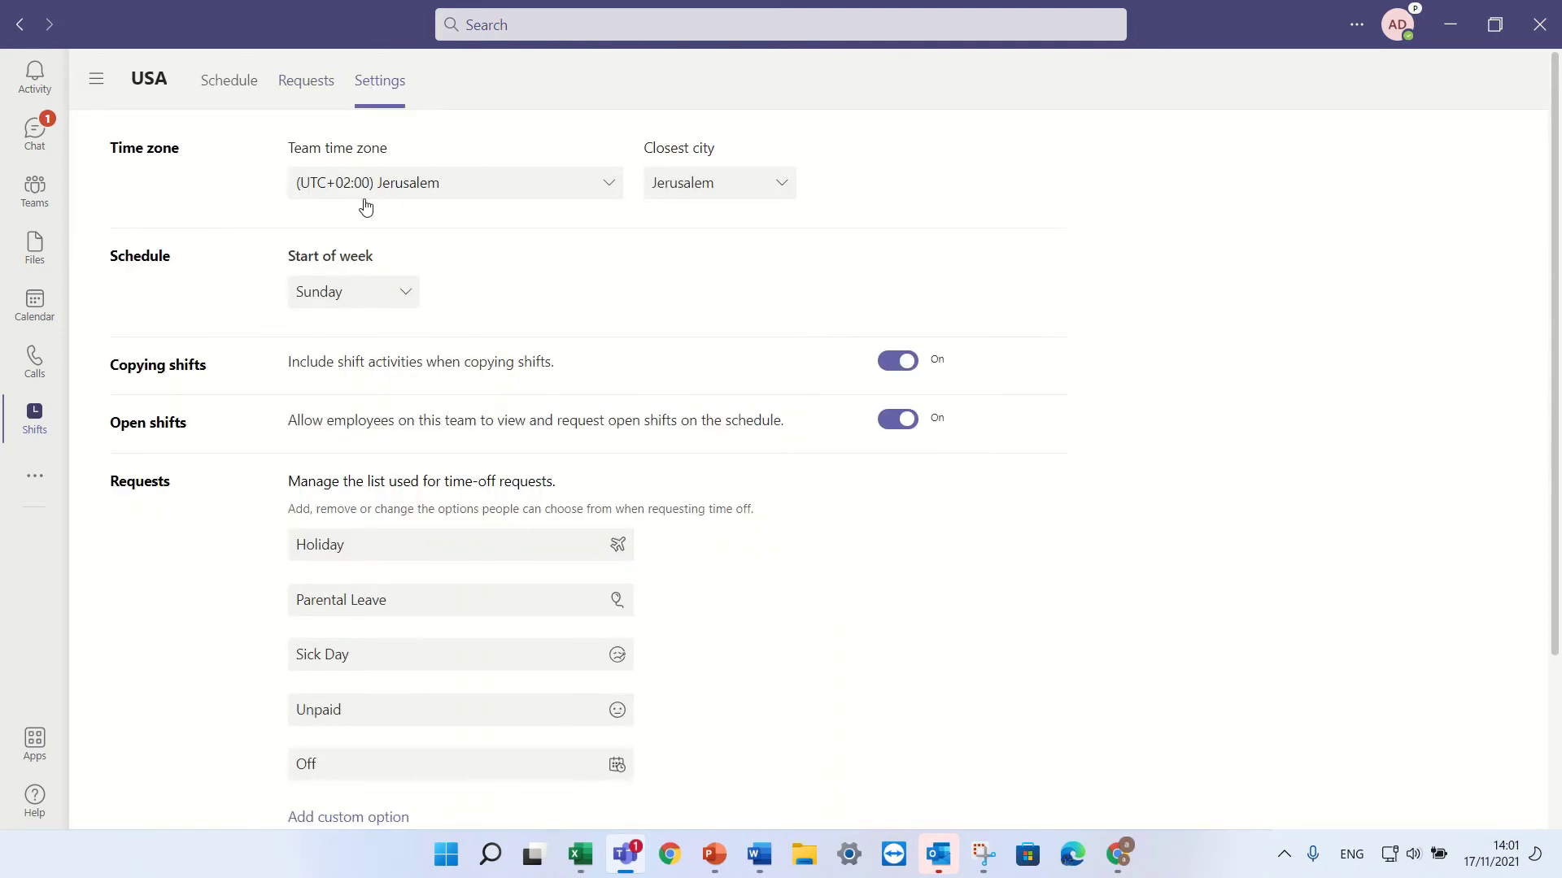
scroll(365, 412, "down", 1)
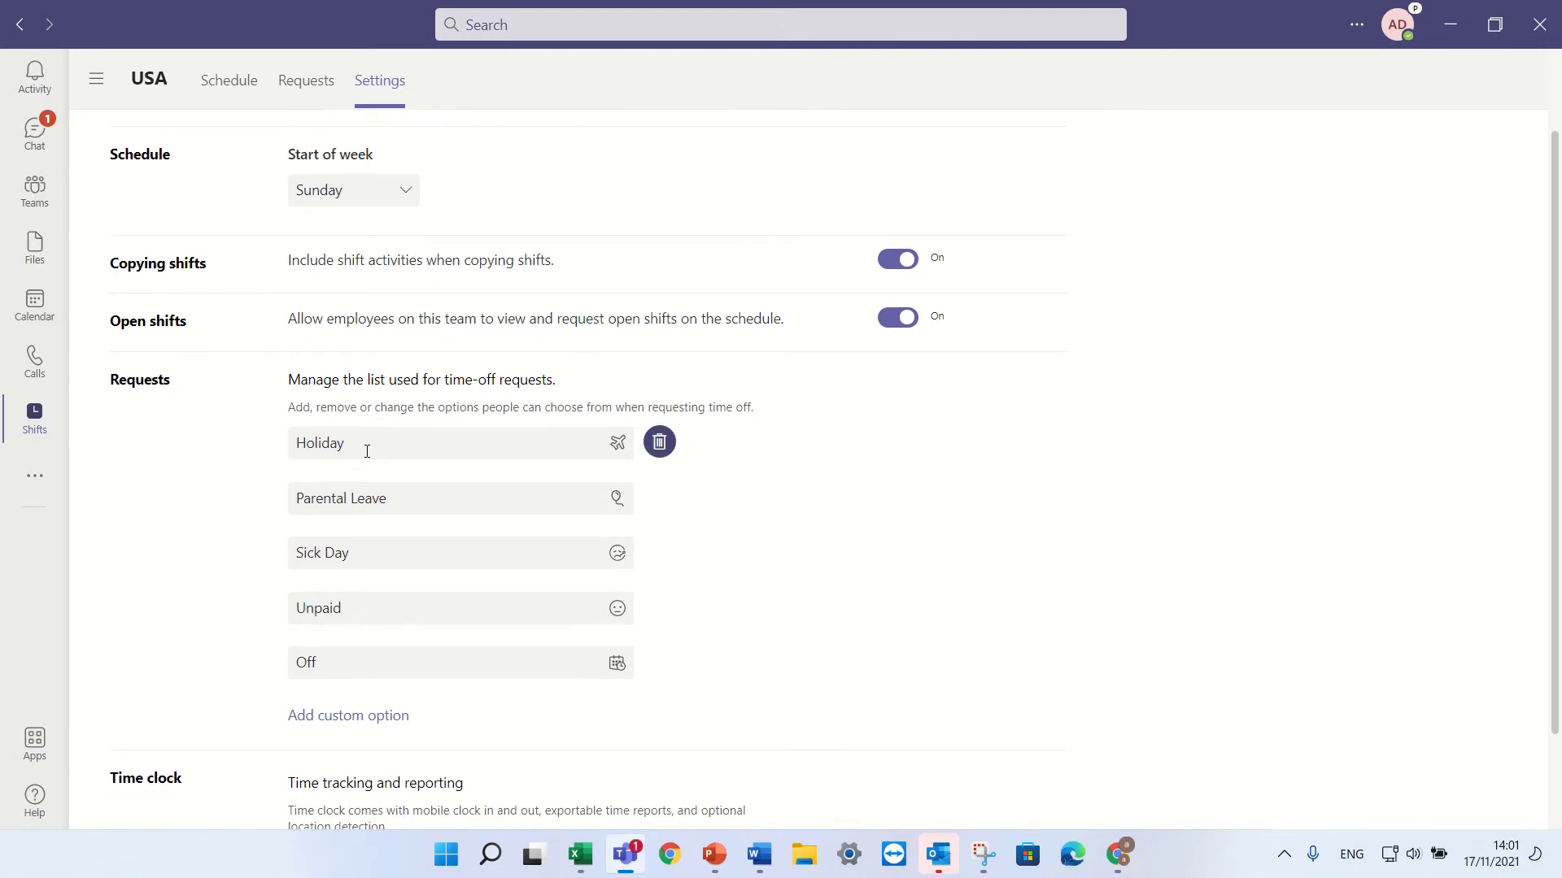
mouse_move(528, 459)
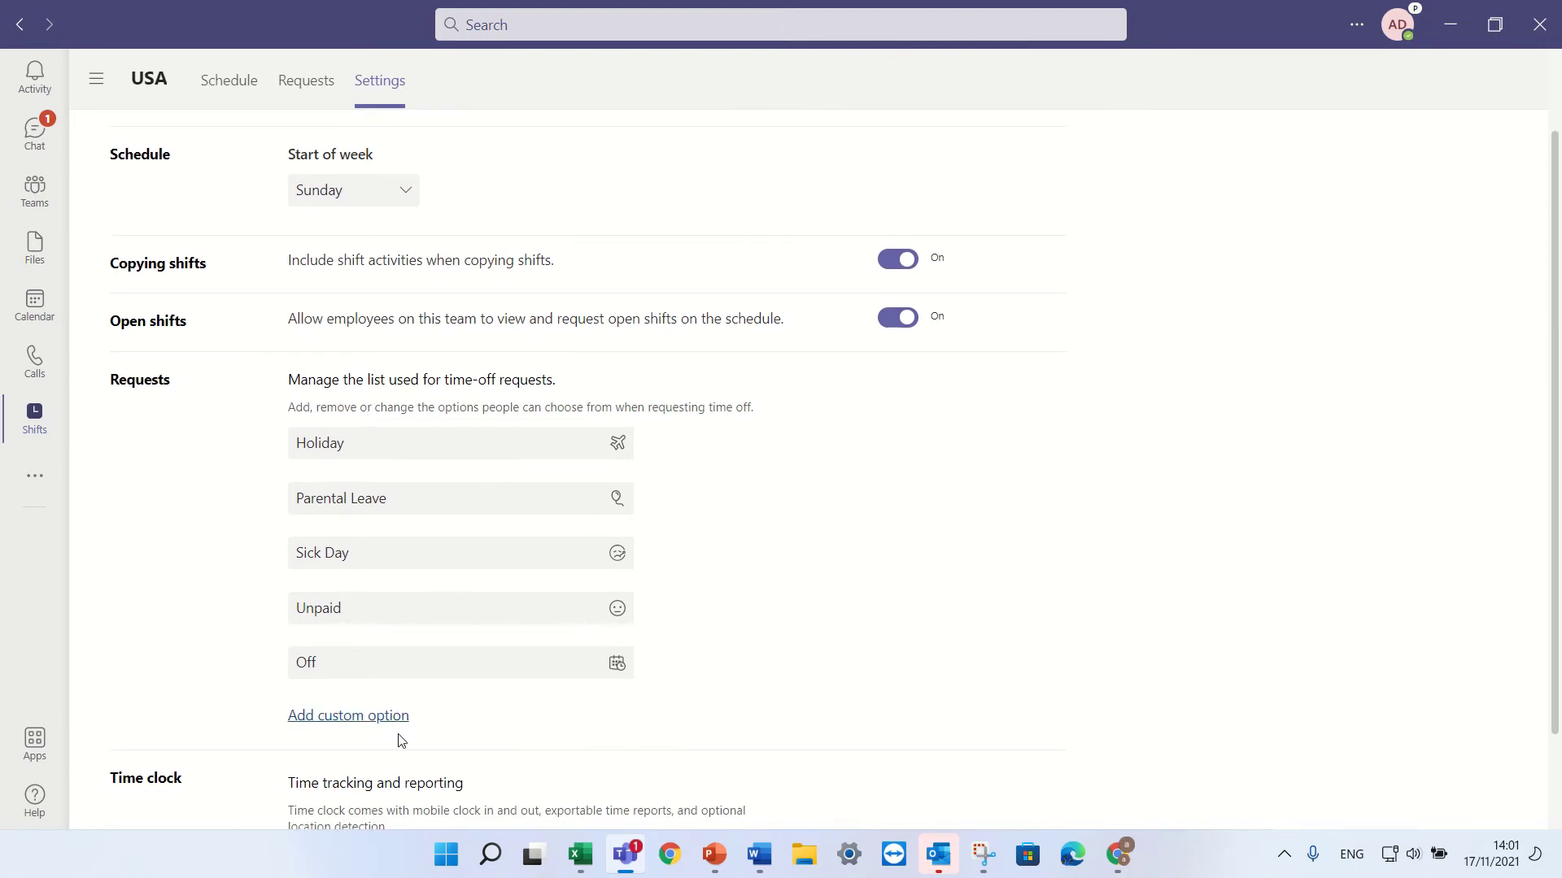
left_click(365, 719)
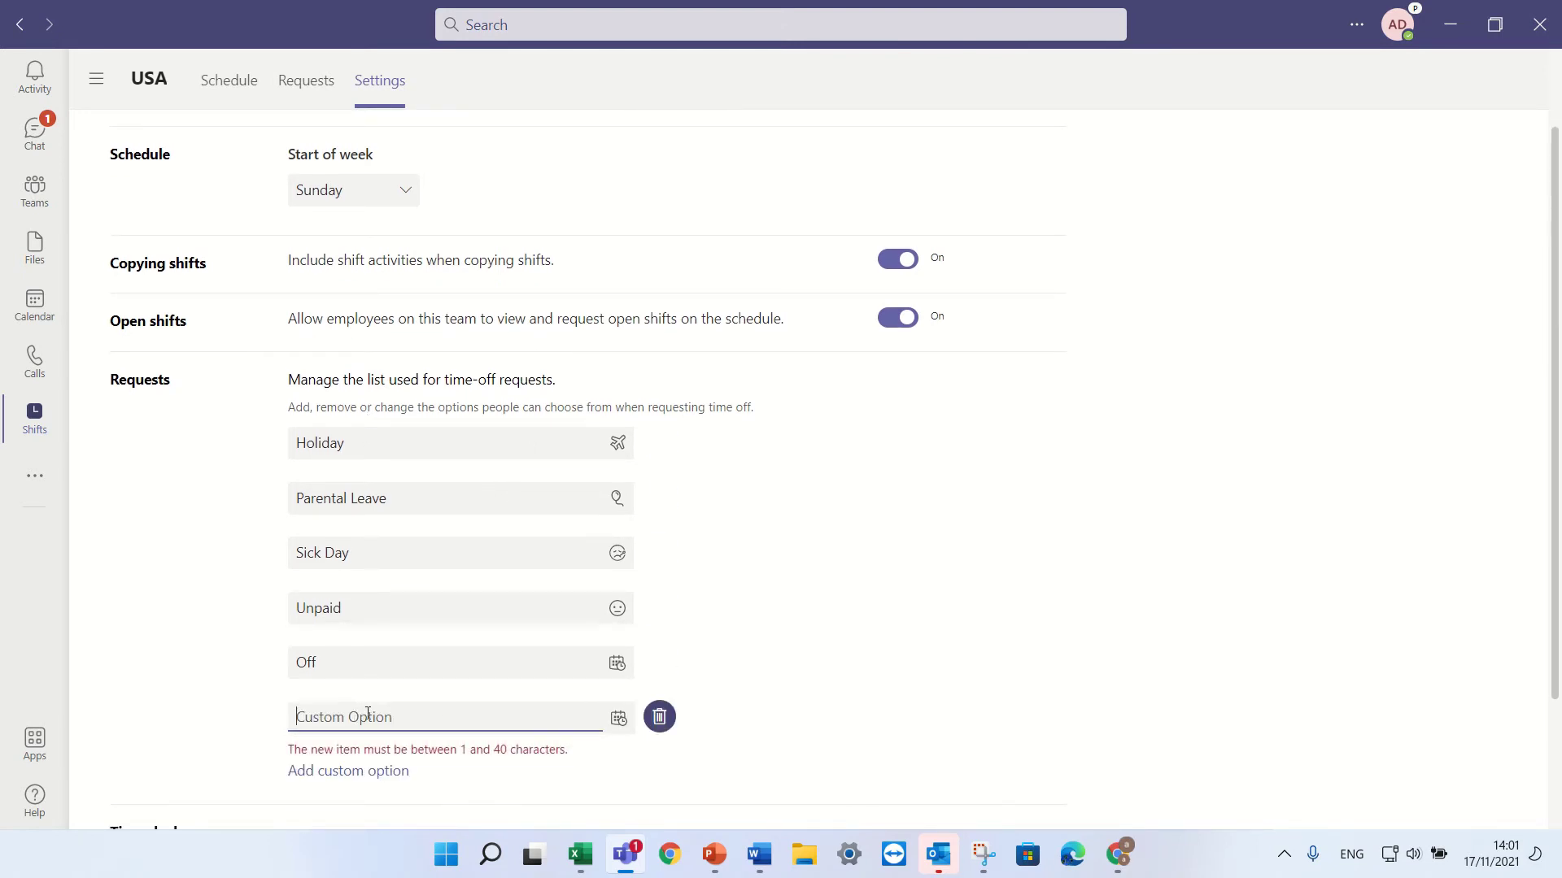
type("Demo")
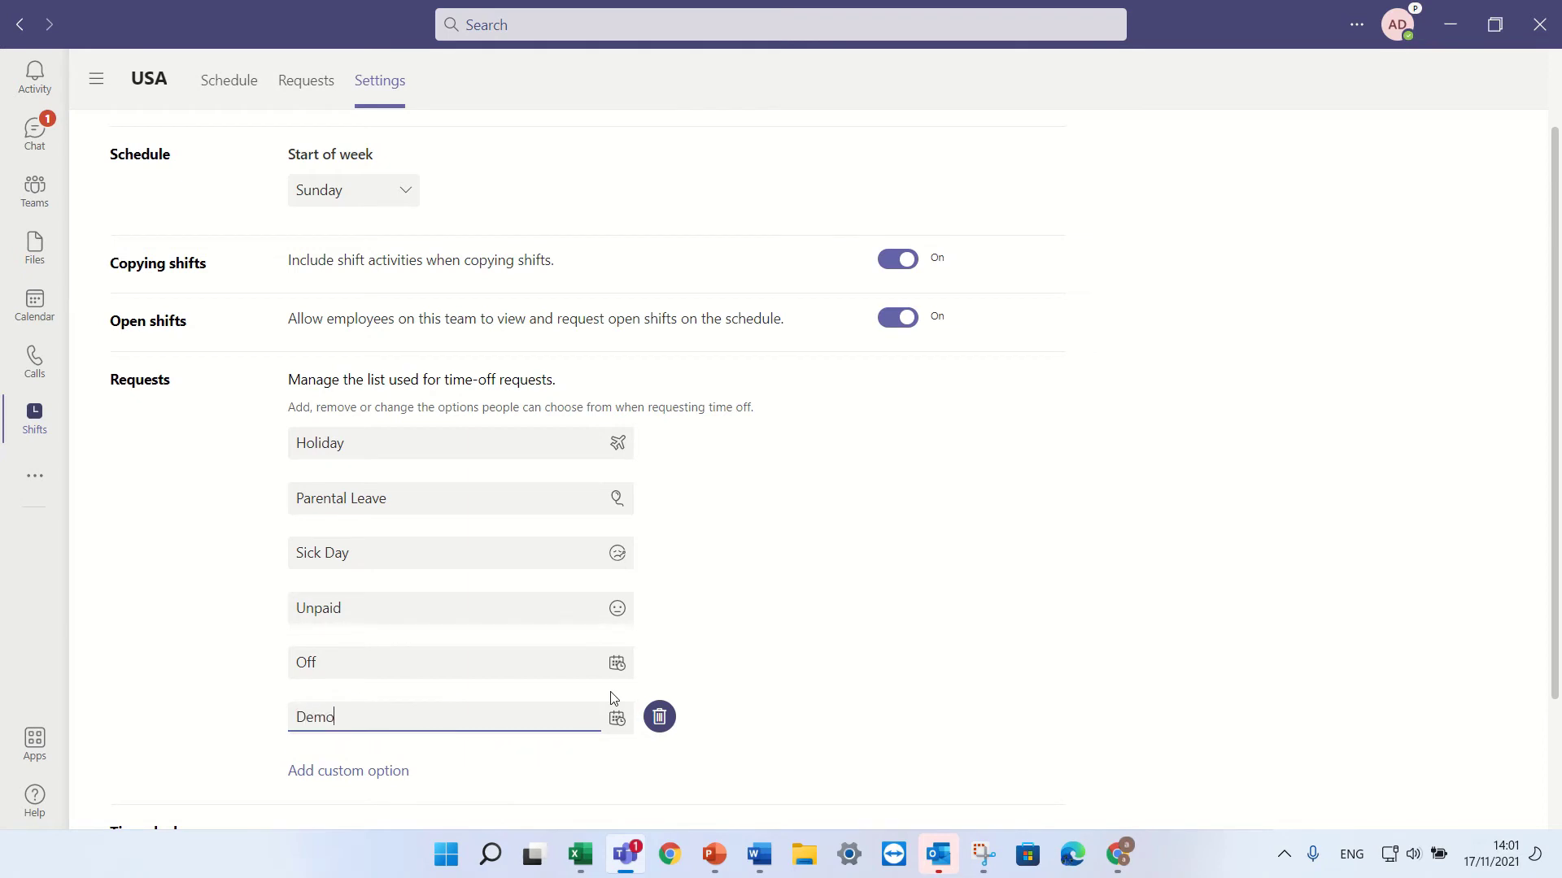
left_click(617, 718)
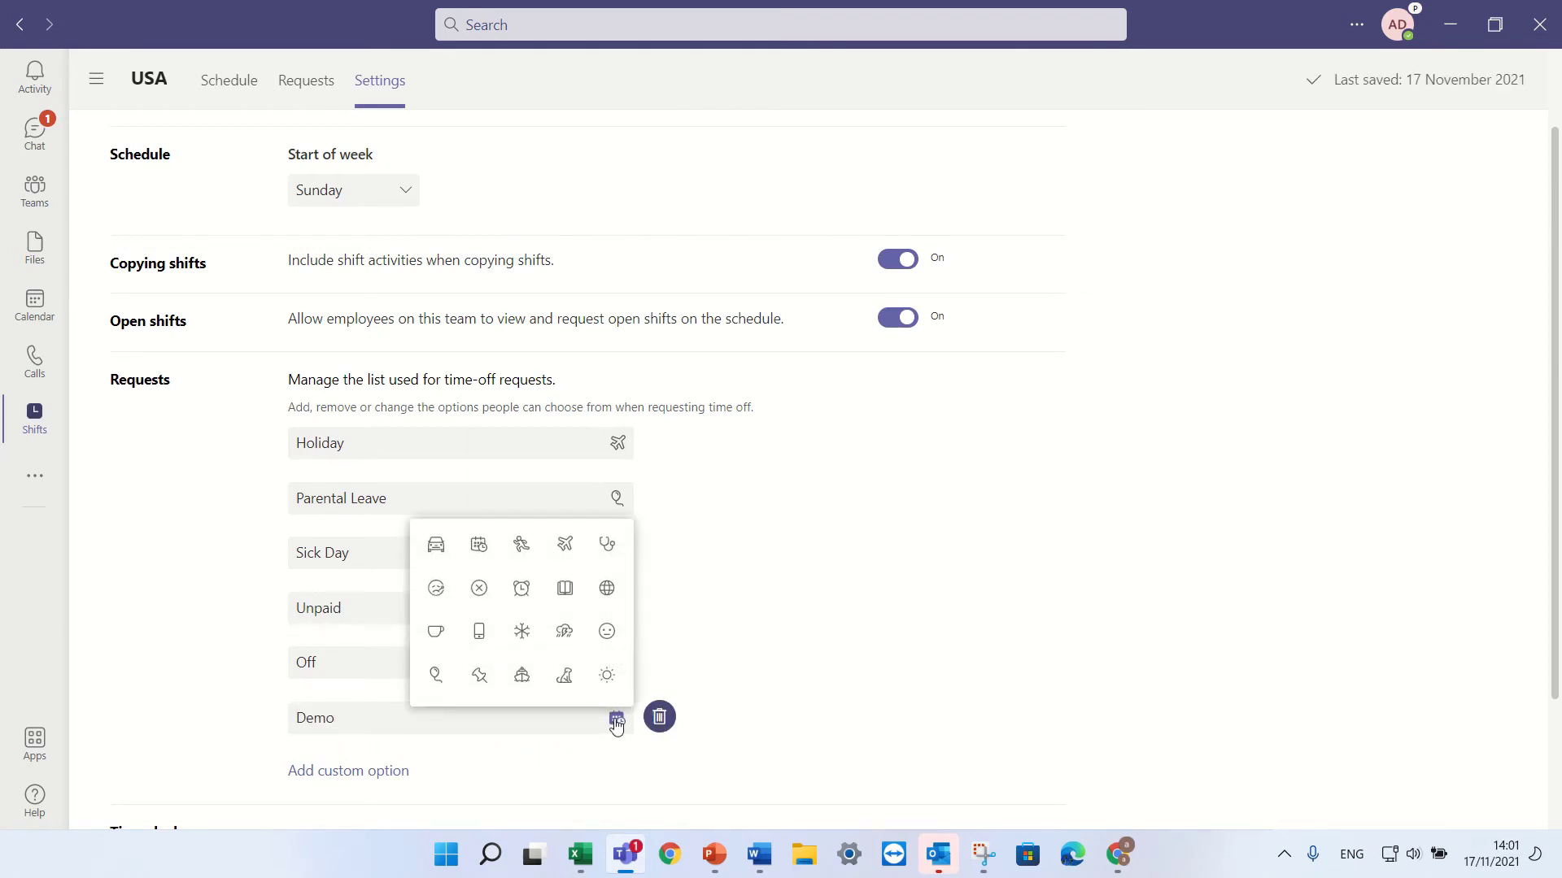
left_click(521, 631)
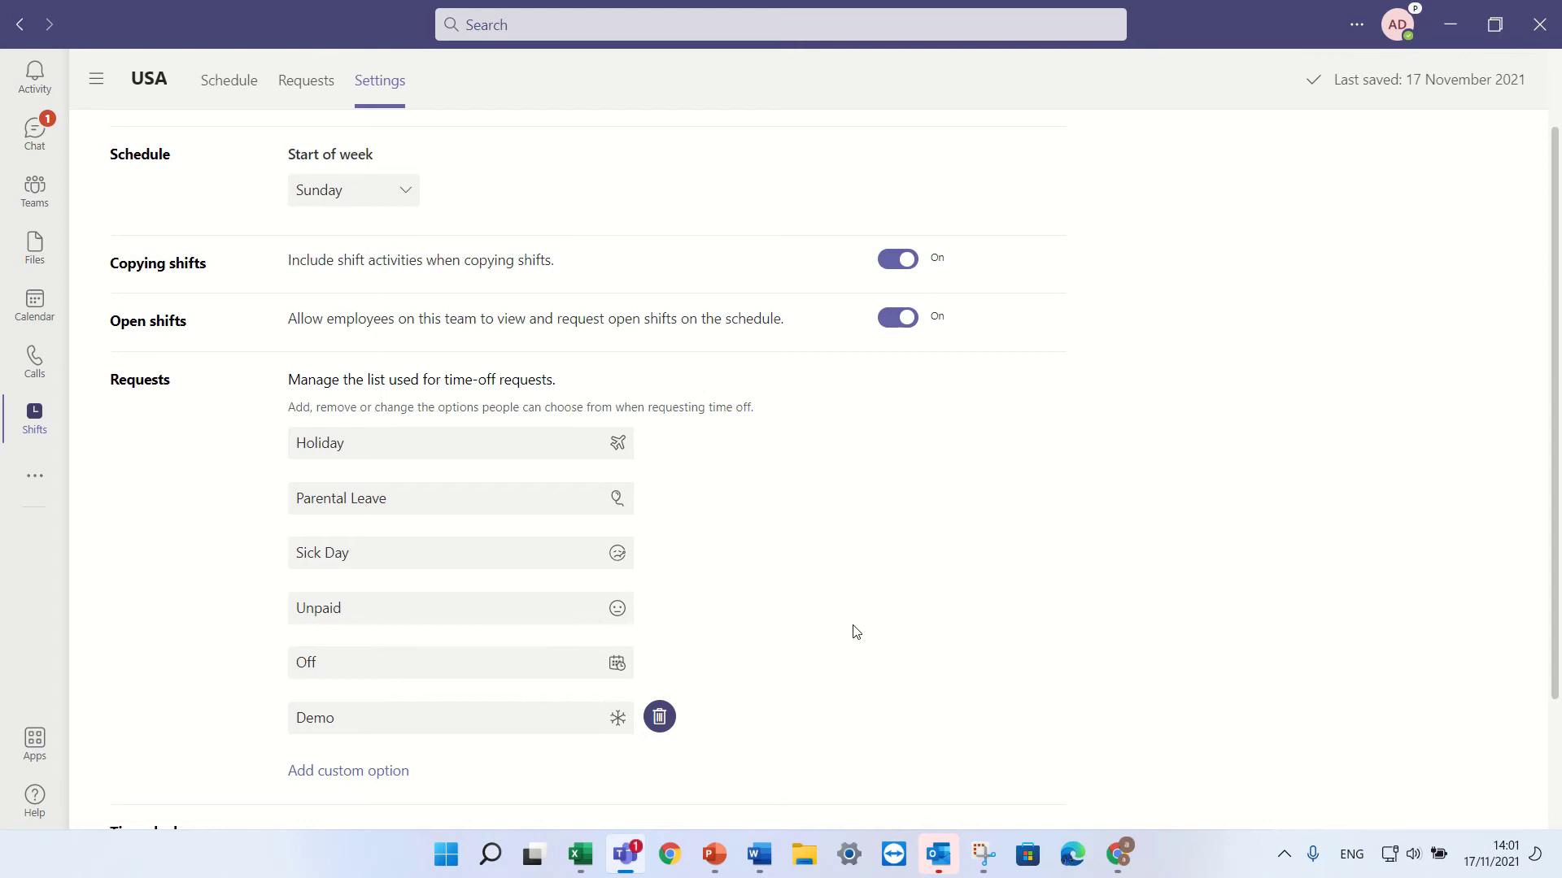
Review the remaining settings from time zone to time clock, and return to the team schedule by way of the requests
scroll(813, 586, "up", 2)
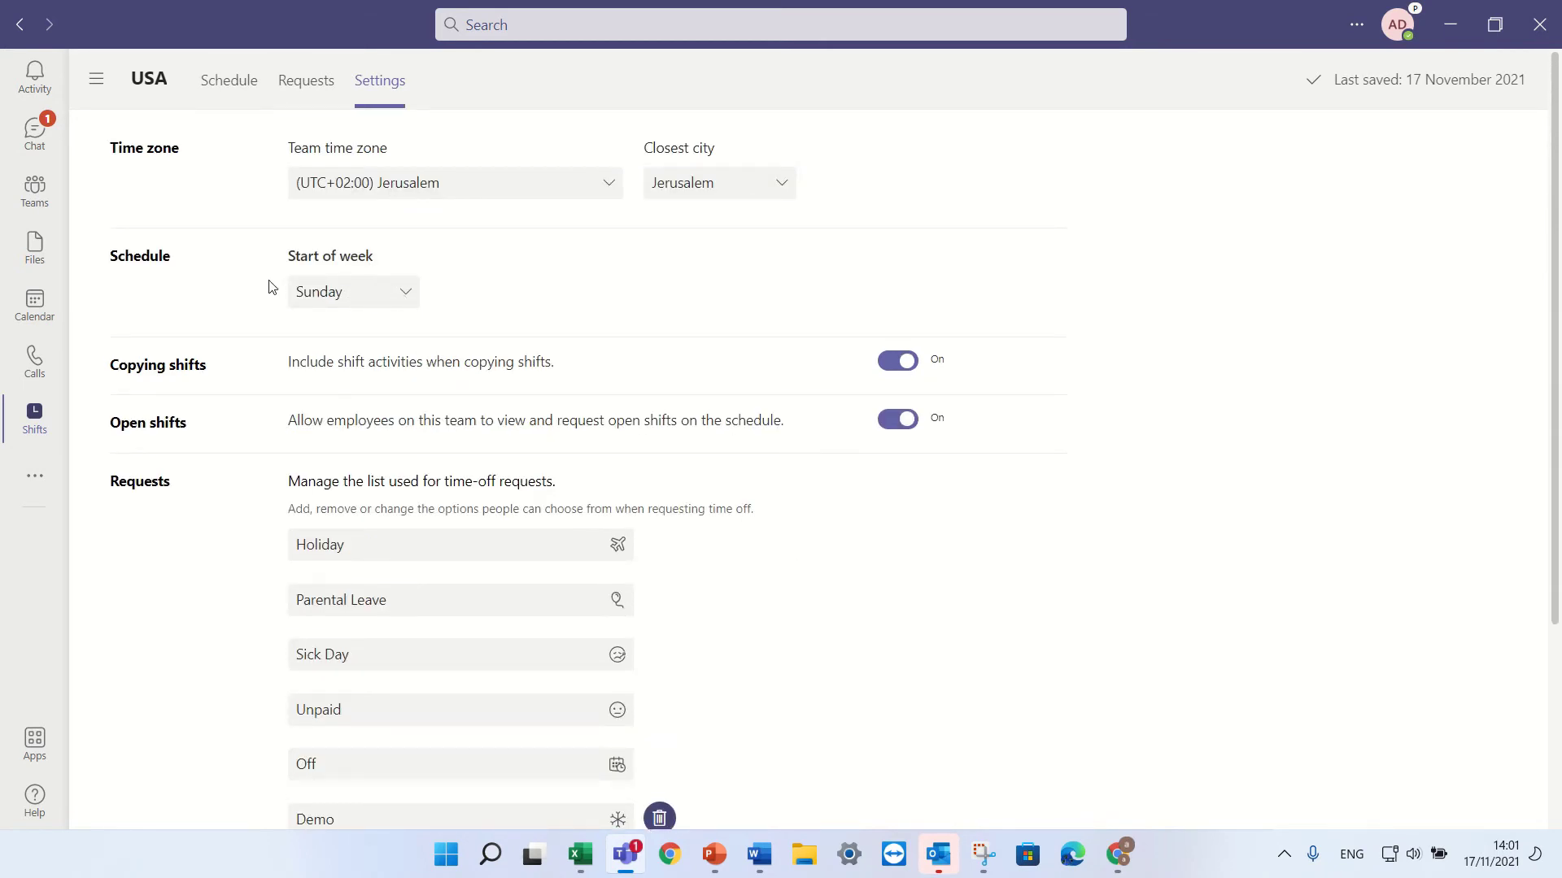
scroll(829, 456, "down", 3)
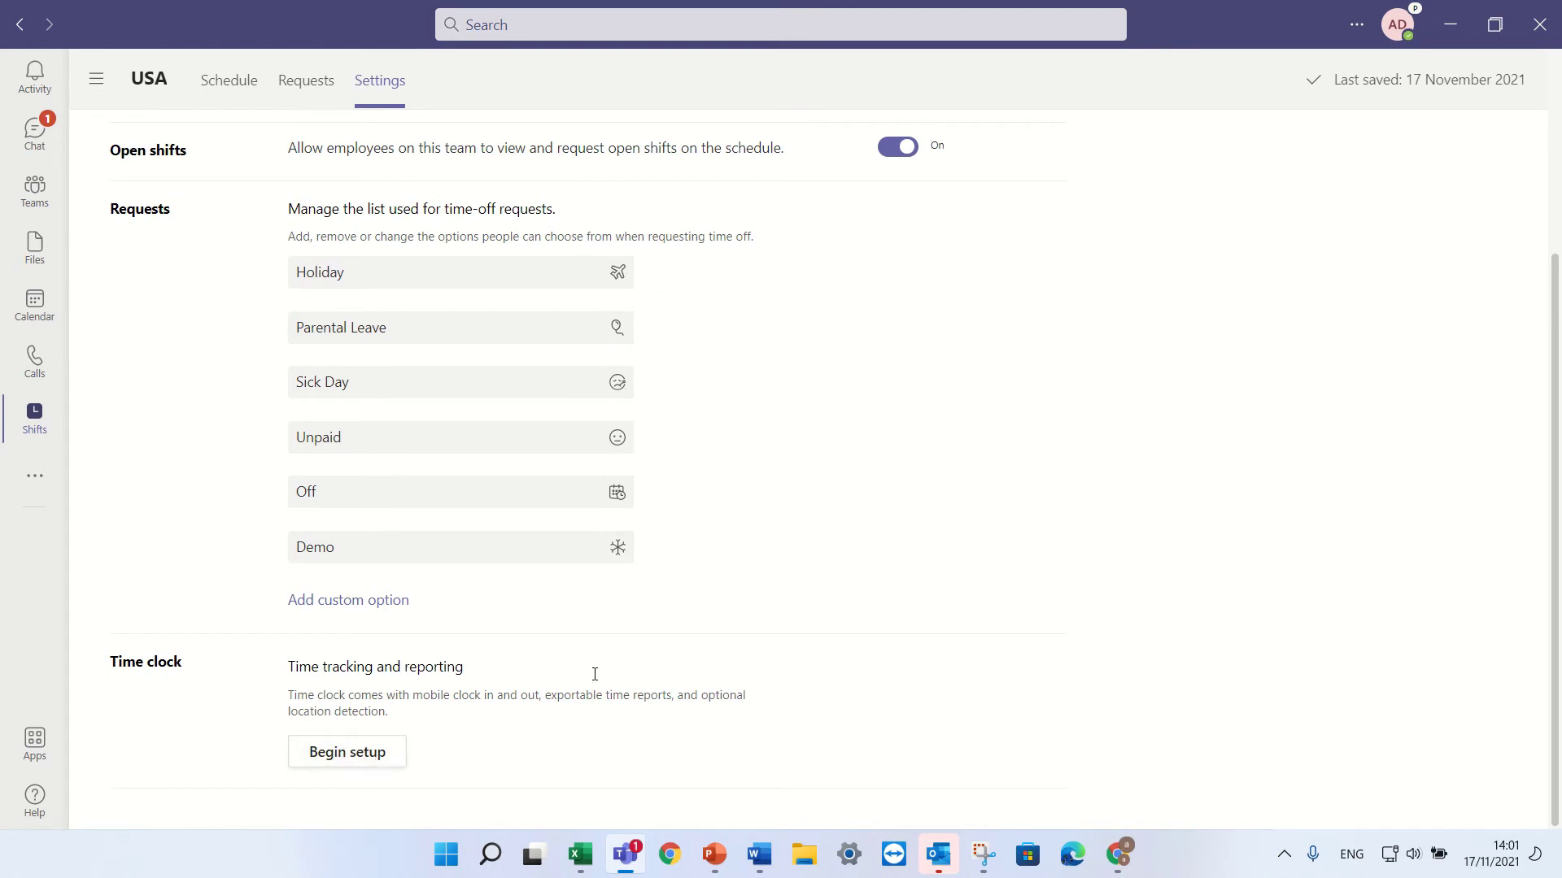
scroll(626, 618, "up", 3)
left_click(315, 87)
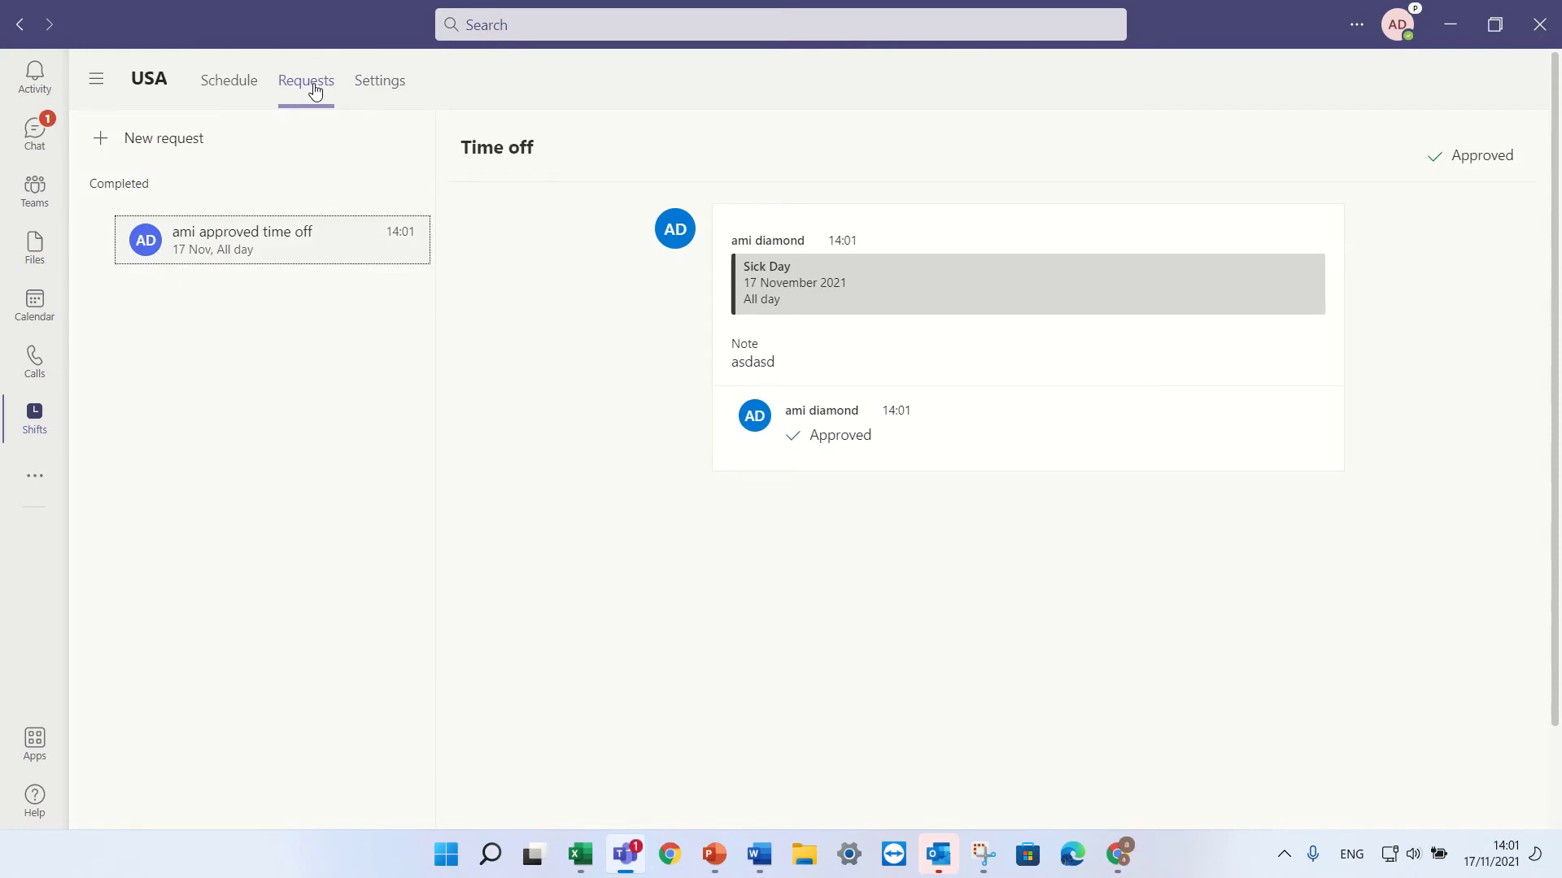
left_click(231, 93)
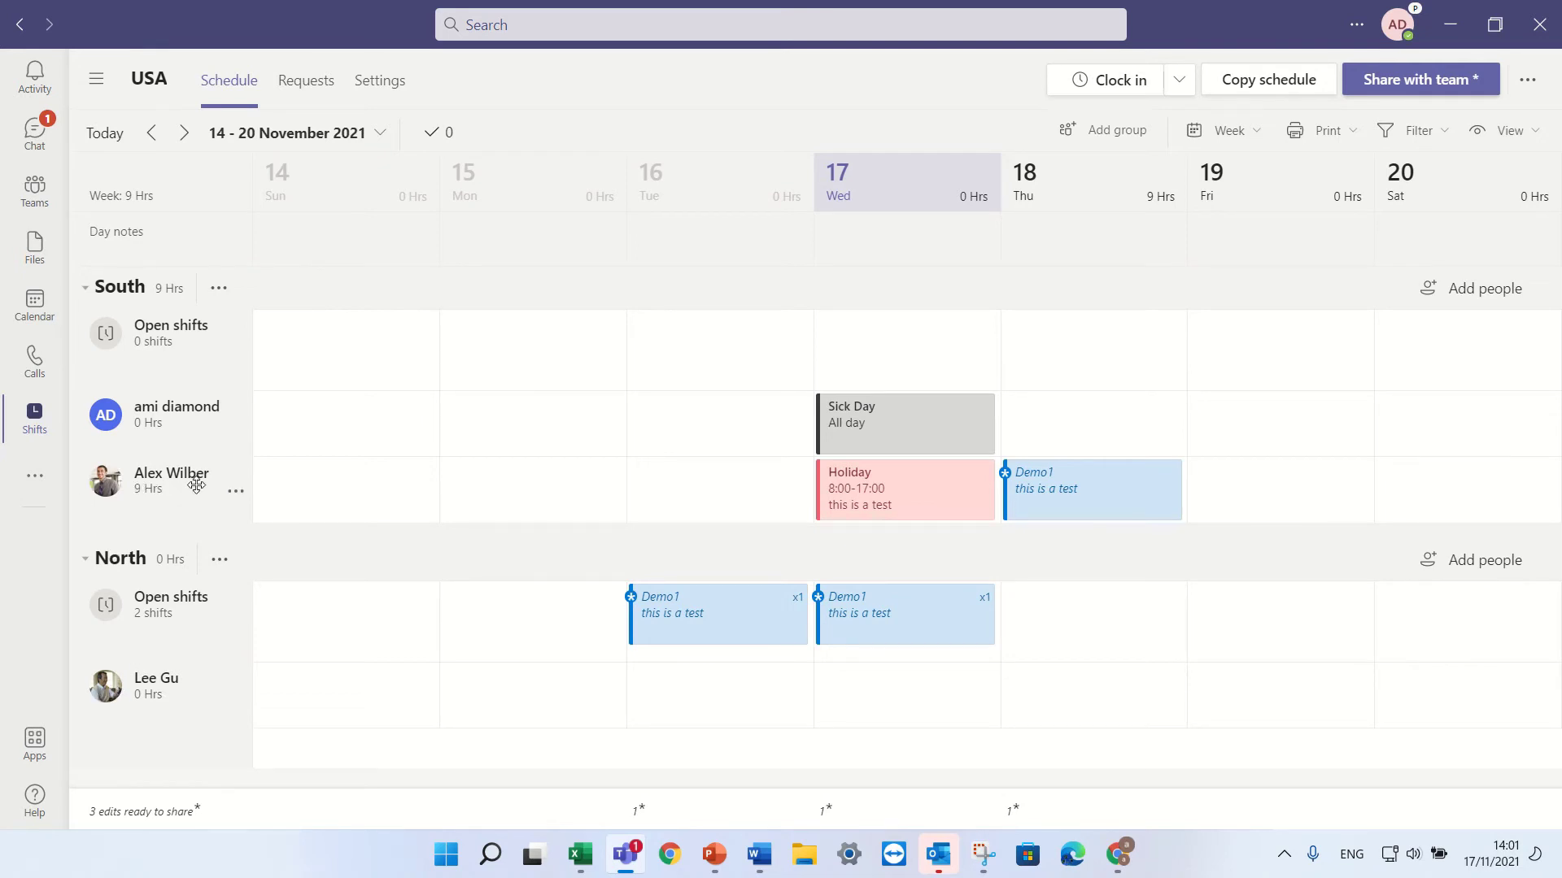
Check the options for moving or removing the member of the North group without applying either
left_click_drag(195, 481, 163, 677)
left_click(235, 700)
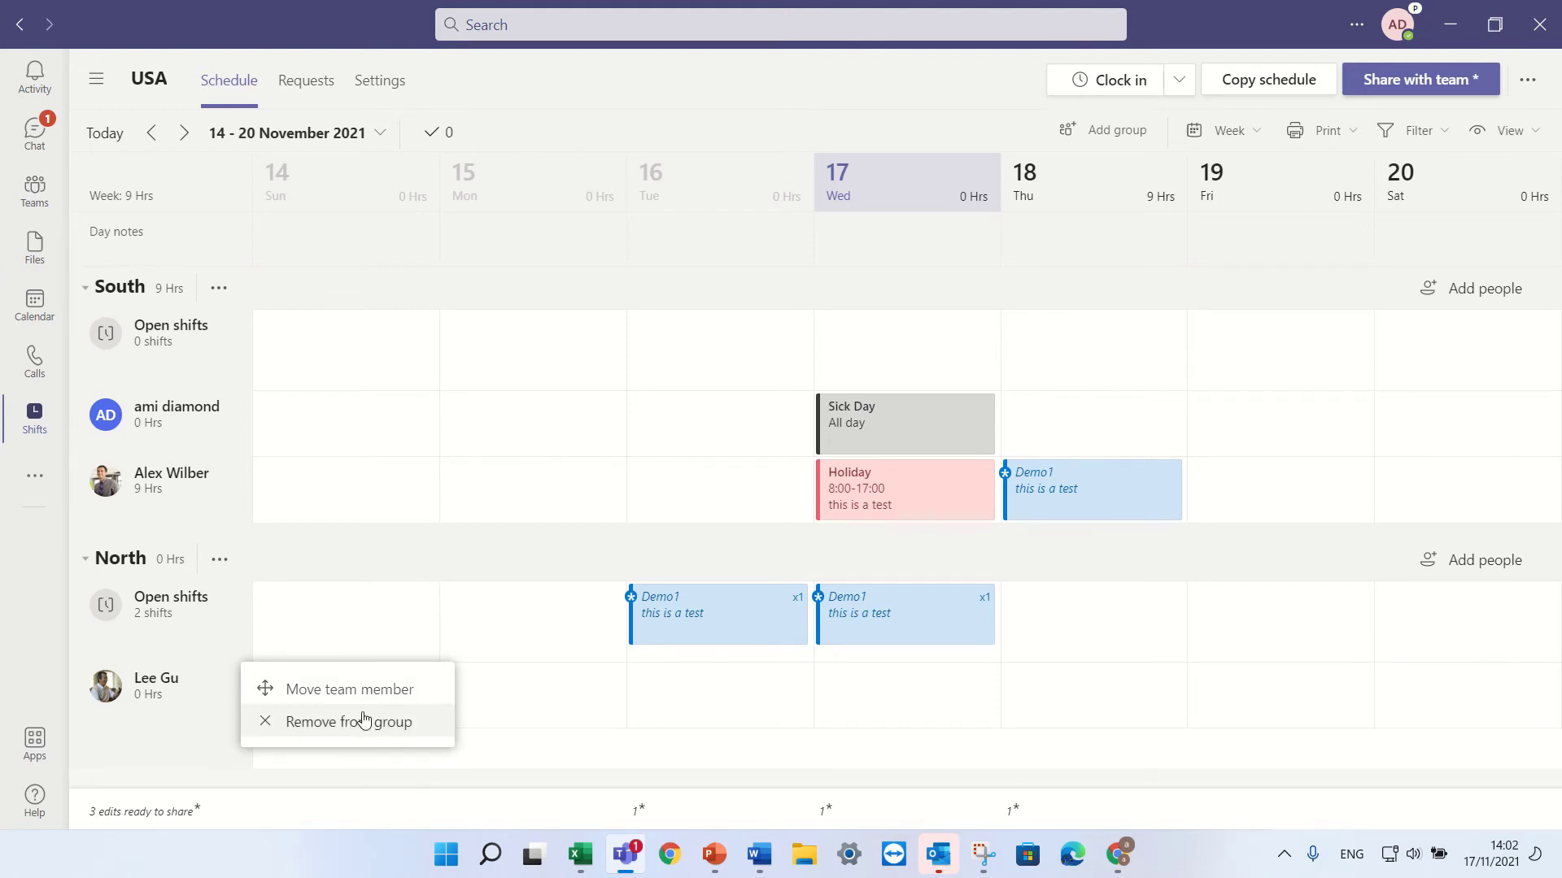
left_click(542, 452)
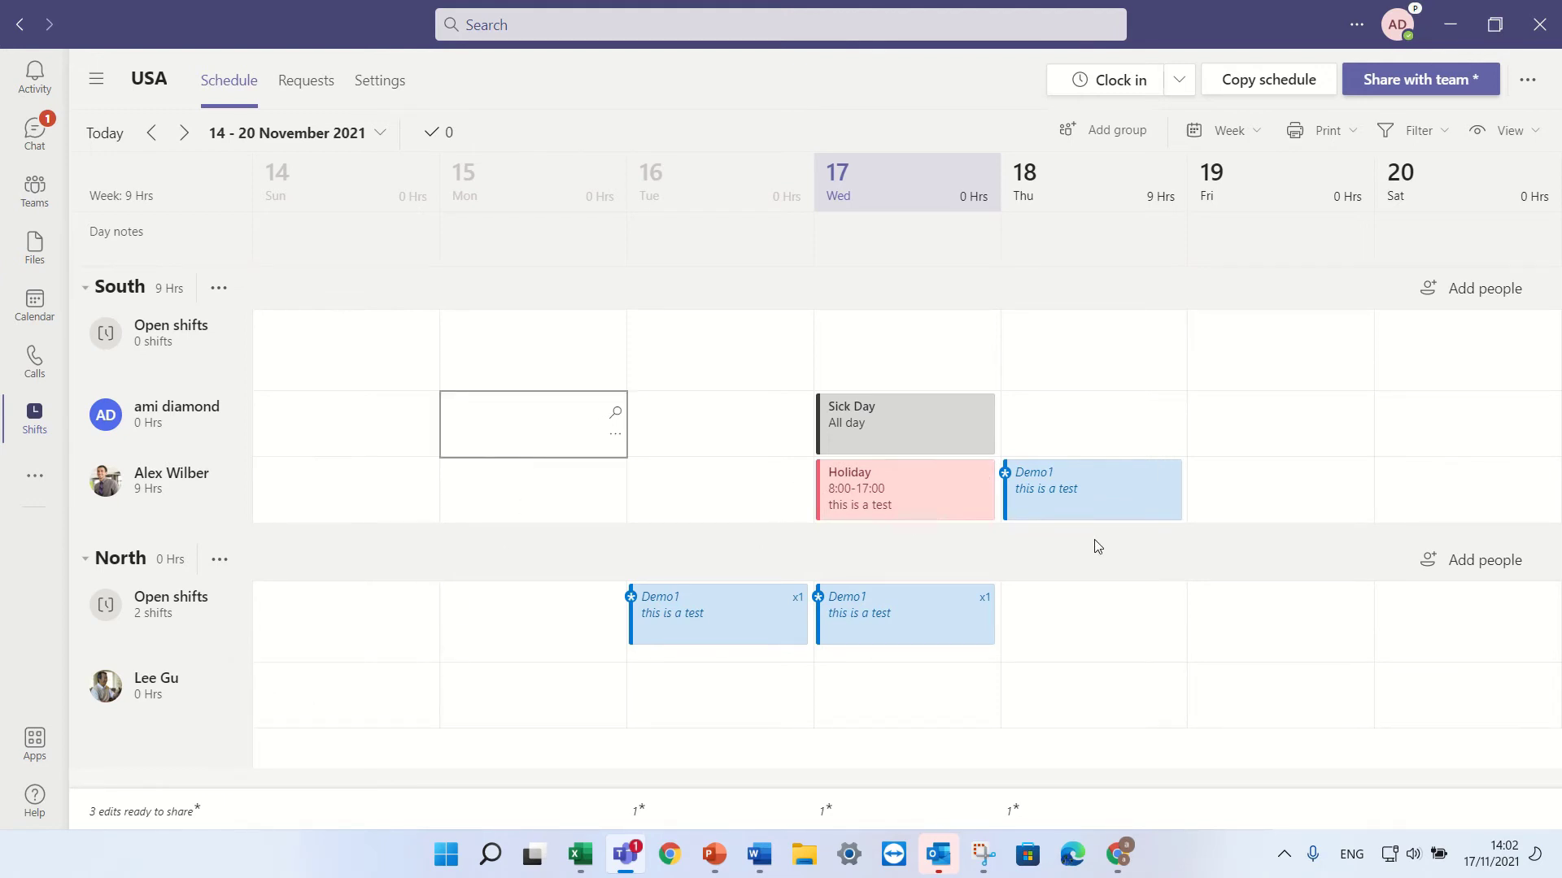
Compare the schedule in day, week and month views, finishing in the week view
left_click(1245, 136)
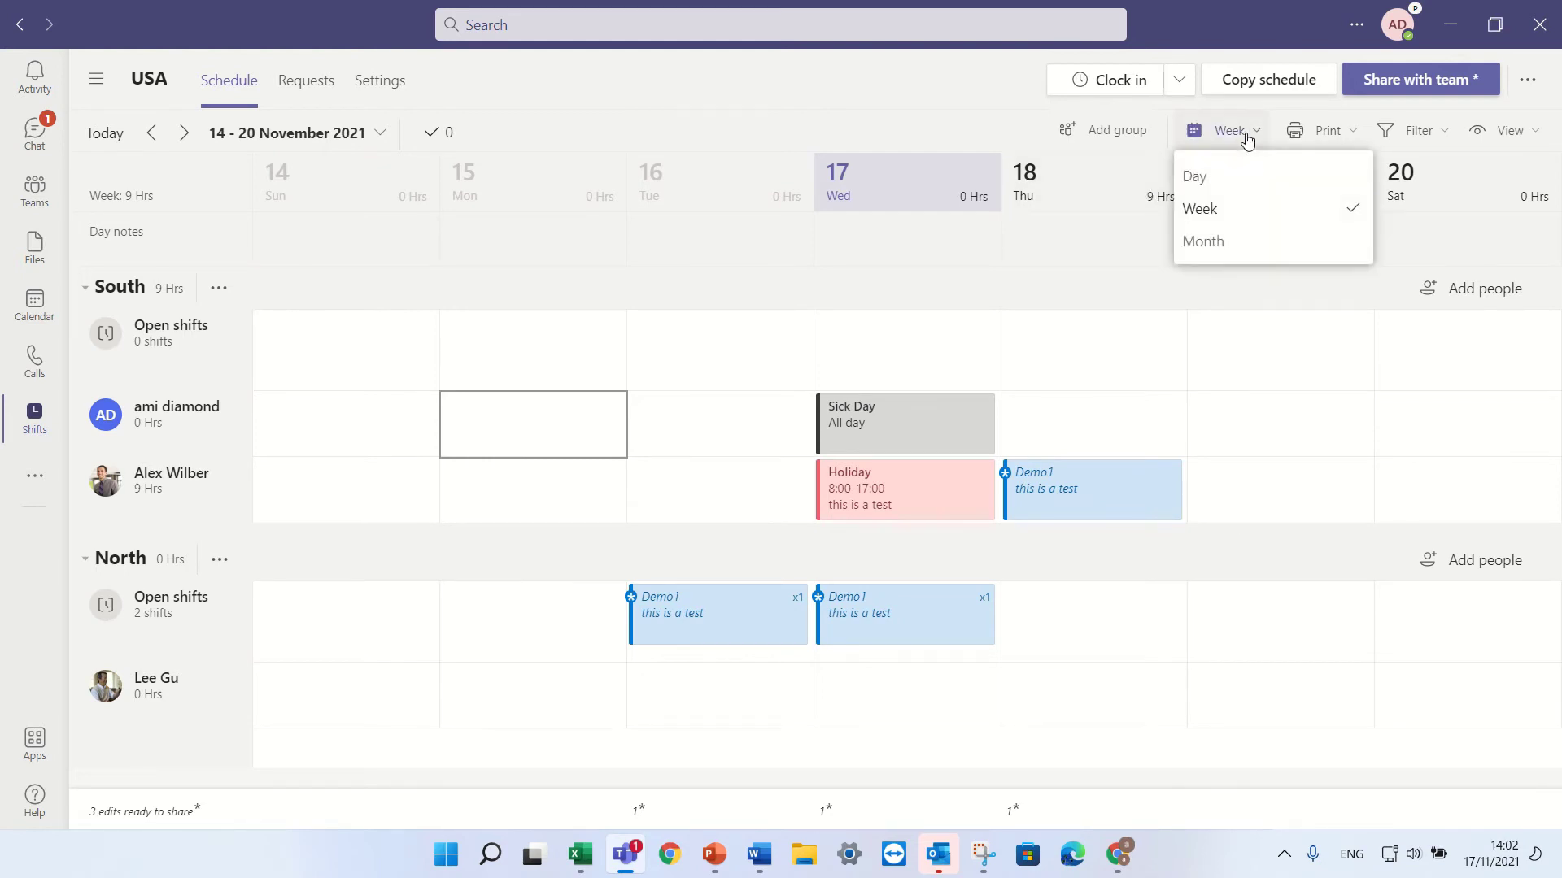
left_click(1258, 179)
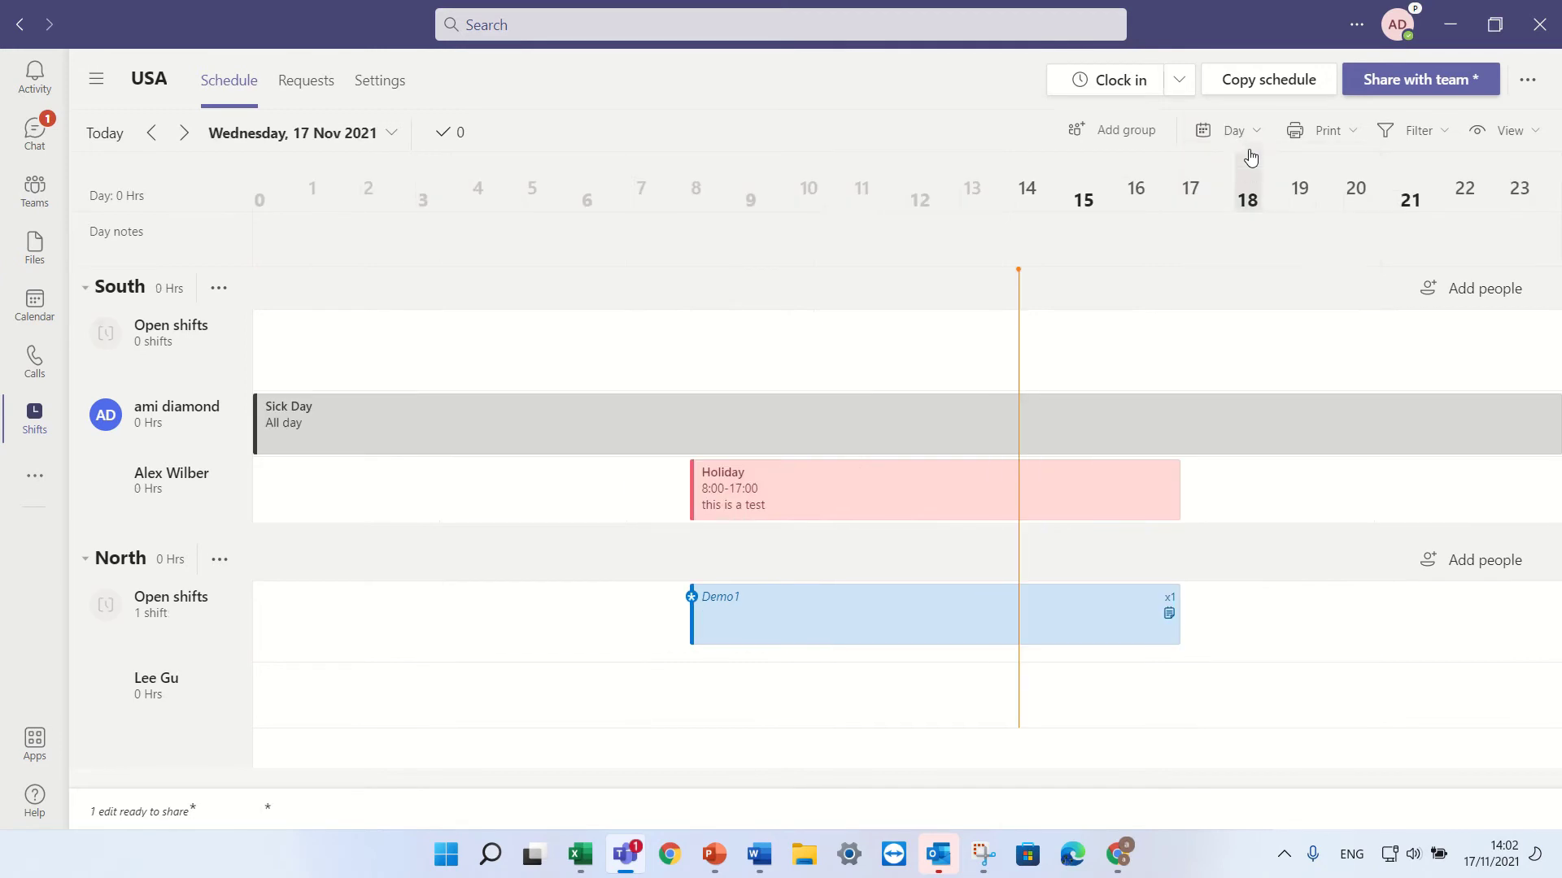
left_click(1240, 131)
left_click(1251, 209)
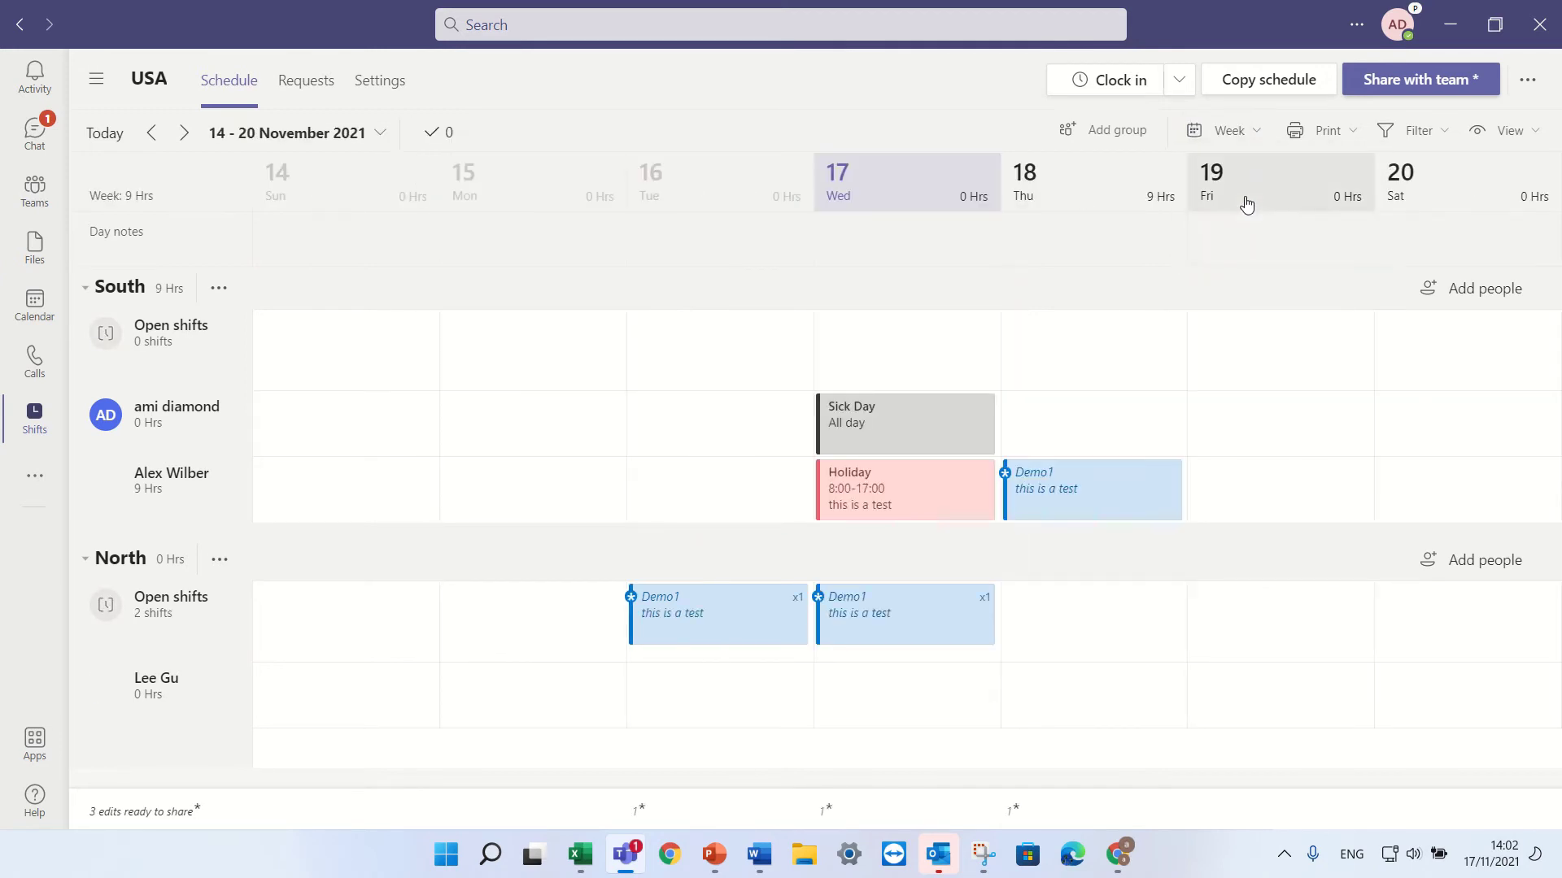
left_click(1230, 131)
left_click(1260, 248)
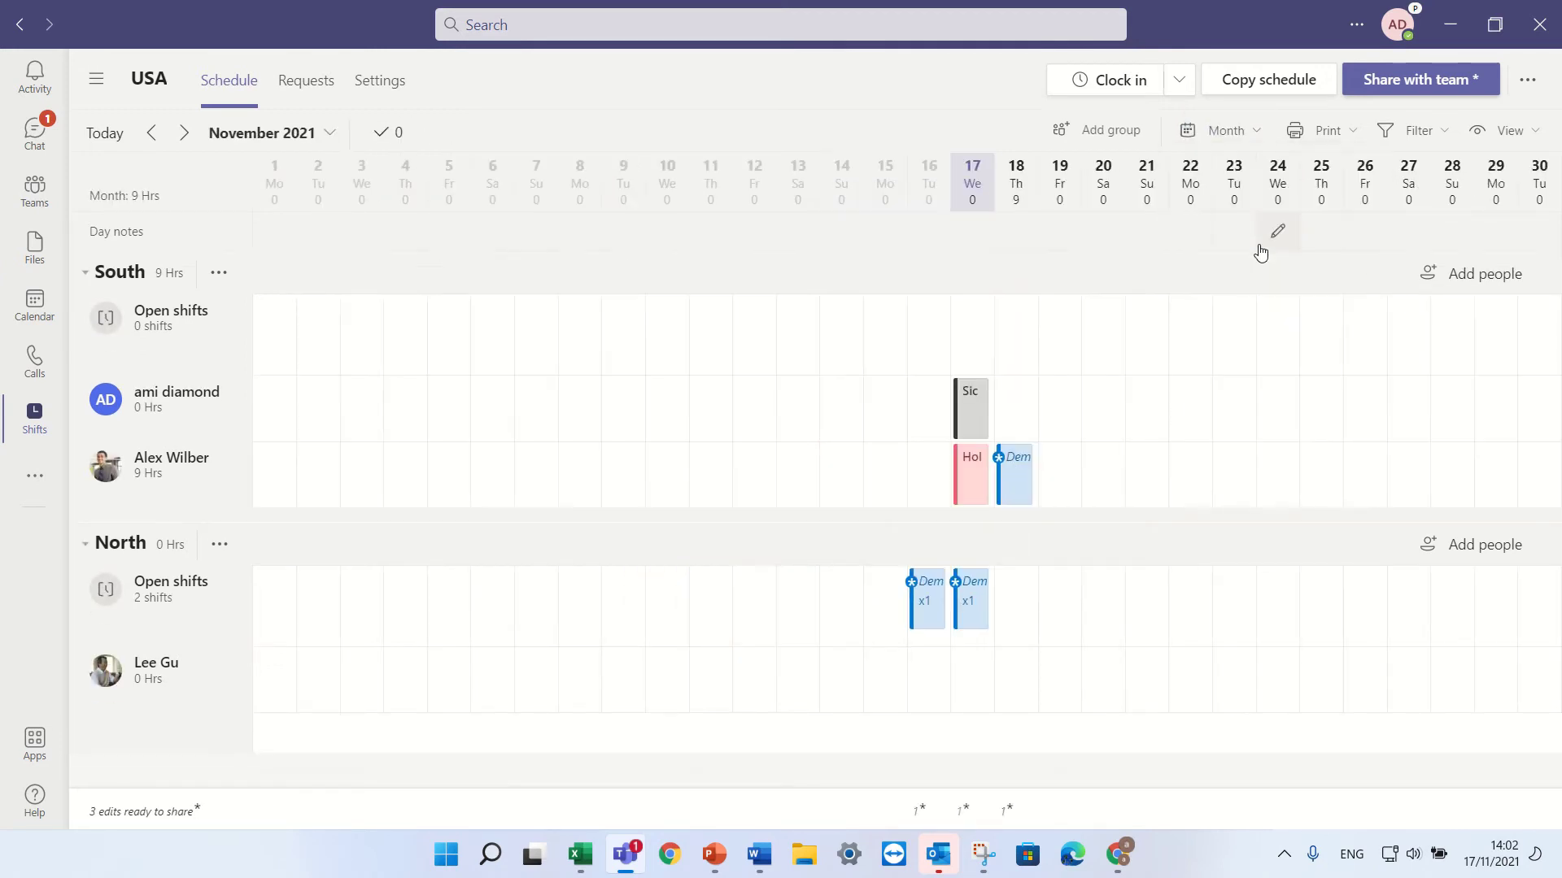
left_click(1257, 134)
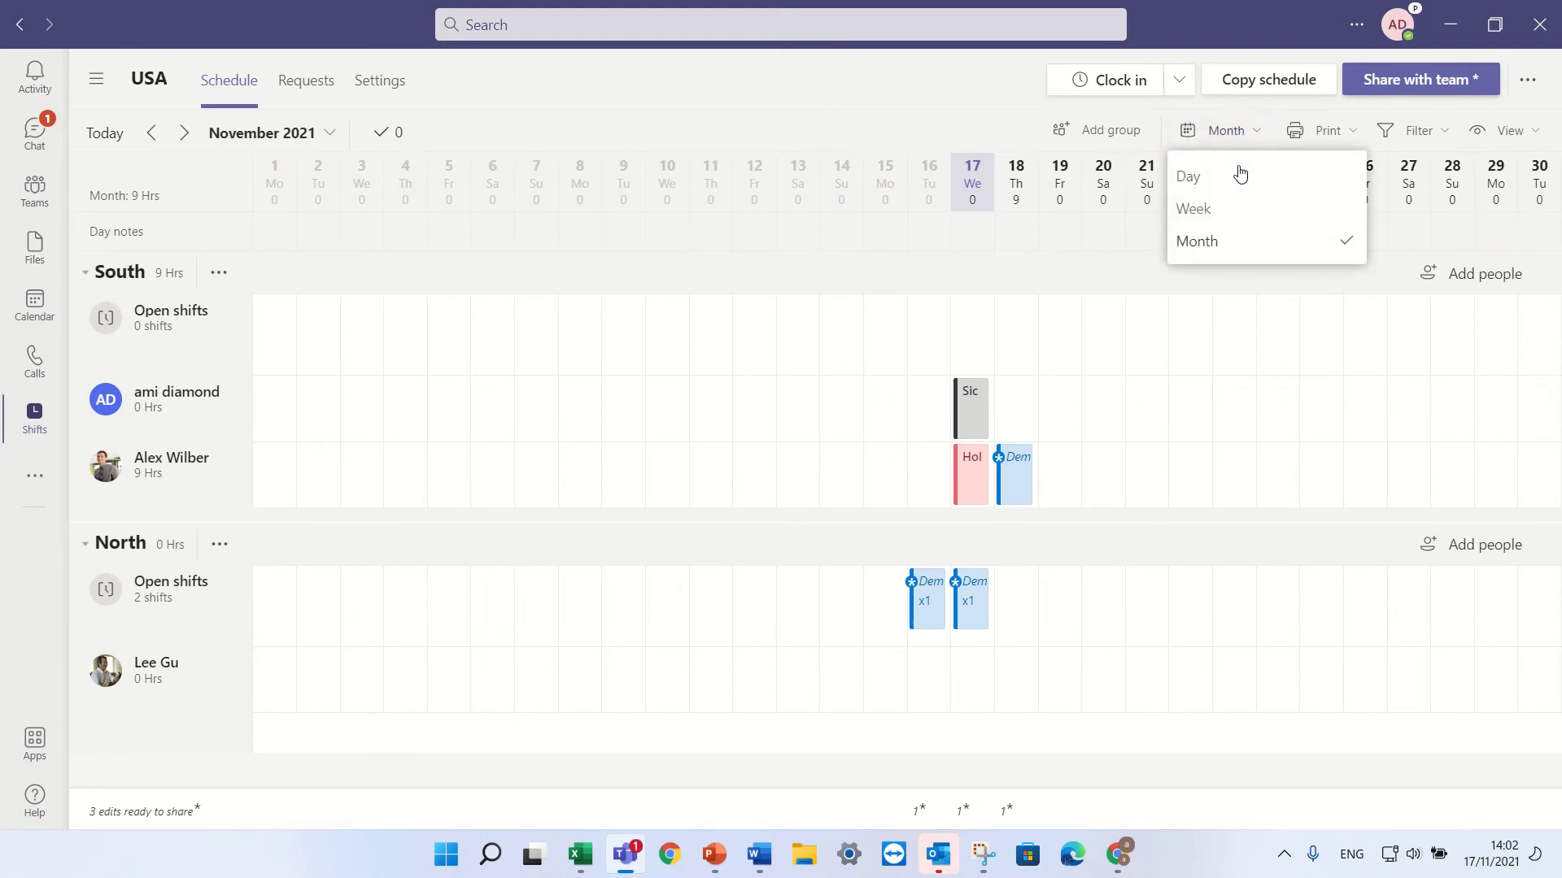
left_click(1233, 178)
left_click(1250, 136)
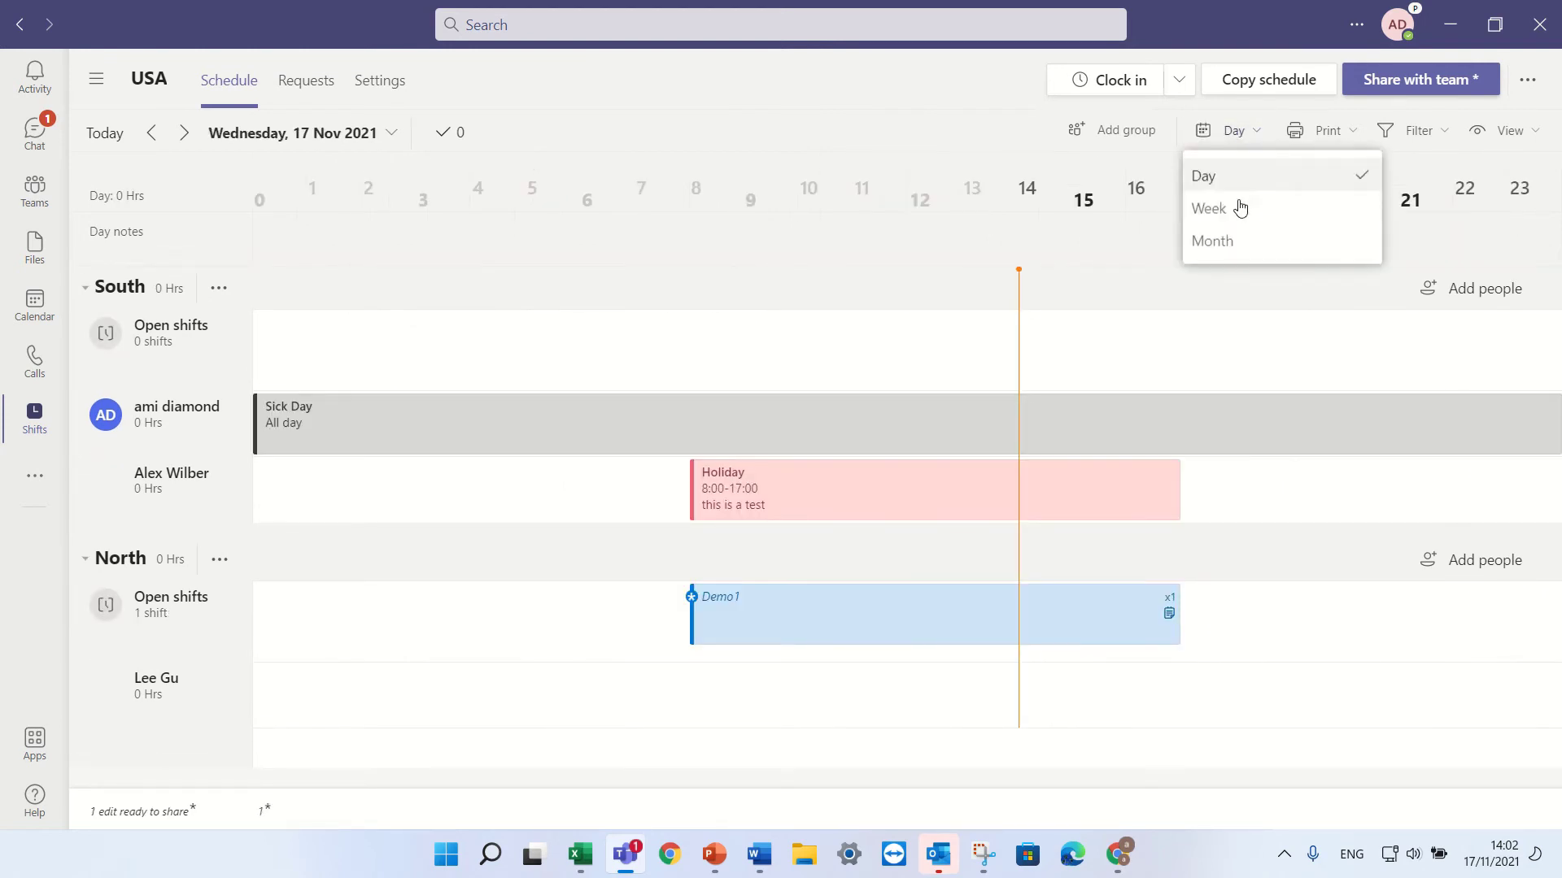
left_click(1235, 207)
Examine the schedule's print options, including the scale-to-one-page settings
left_click(1359, 139)
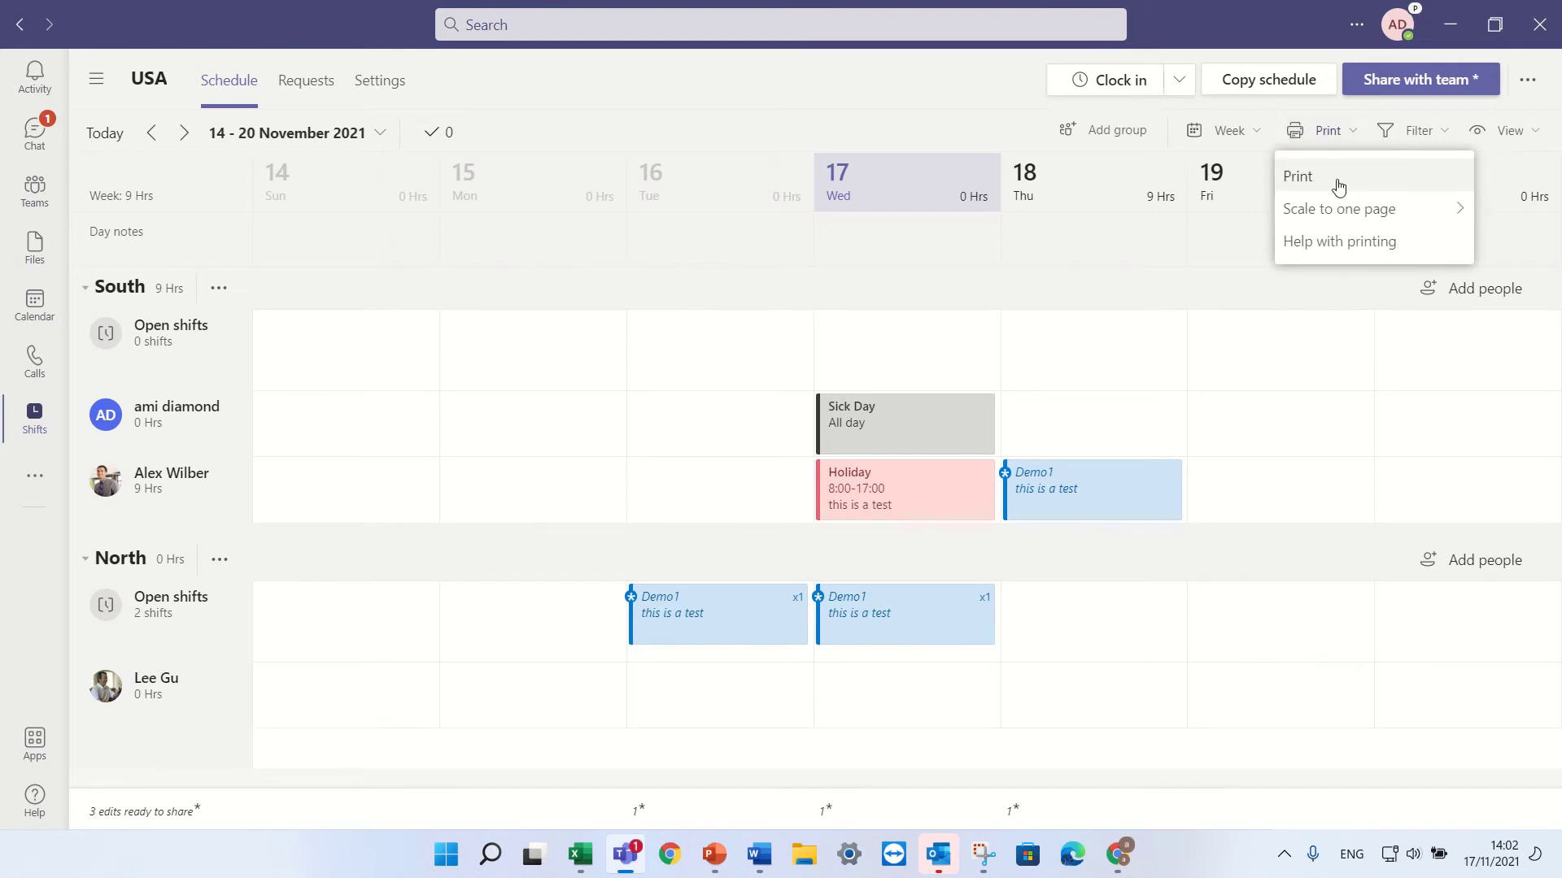
mouse_move(1338, 213)
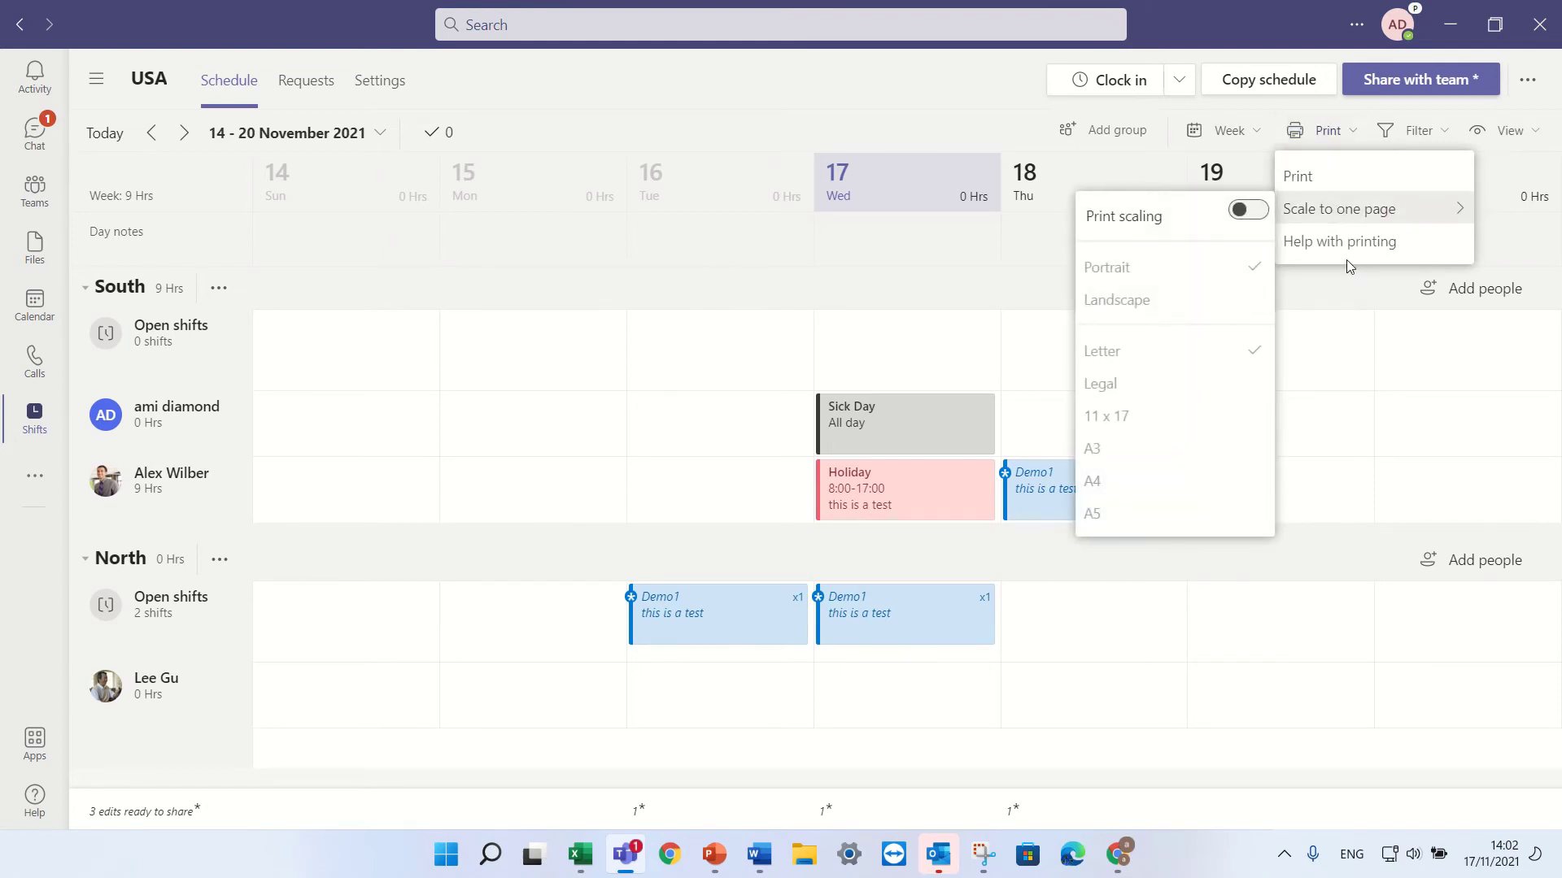
left_click(1328, 120)
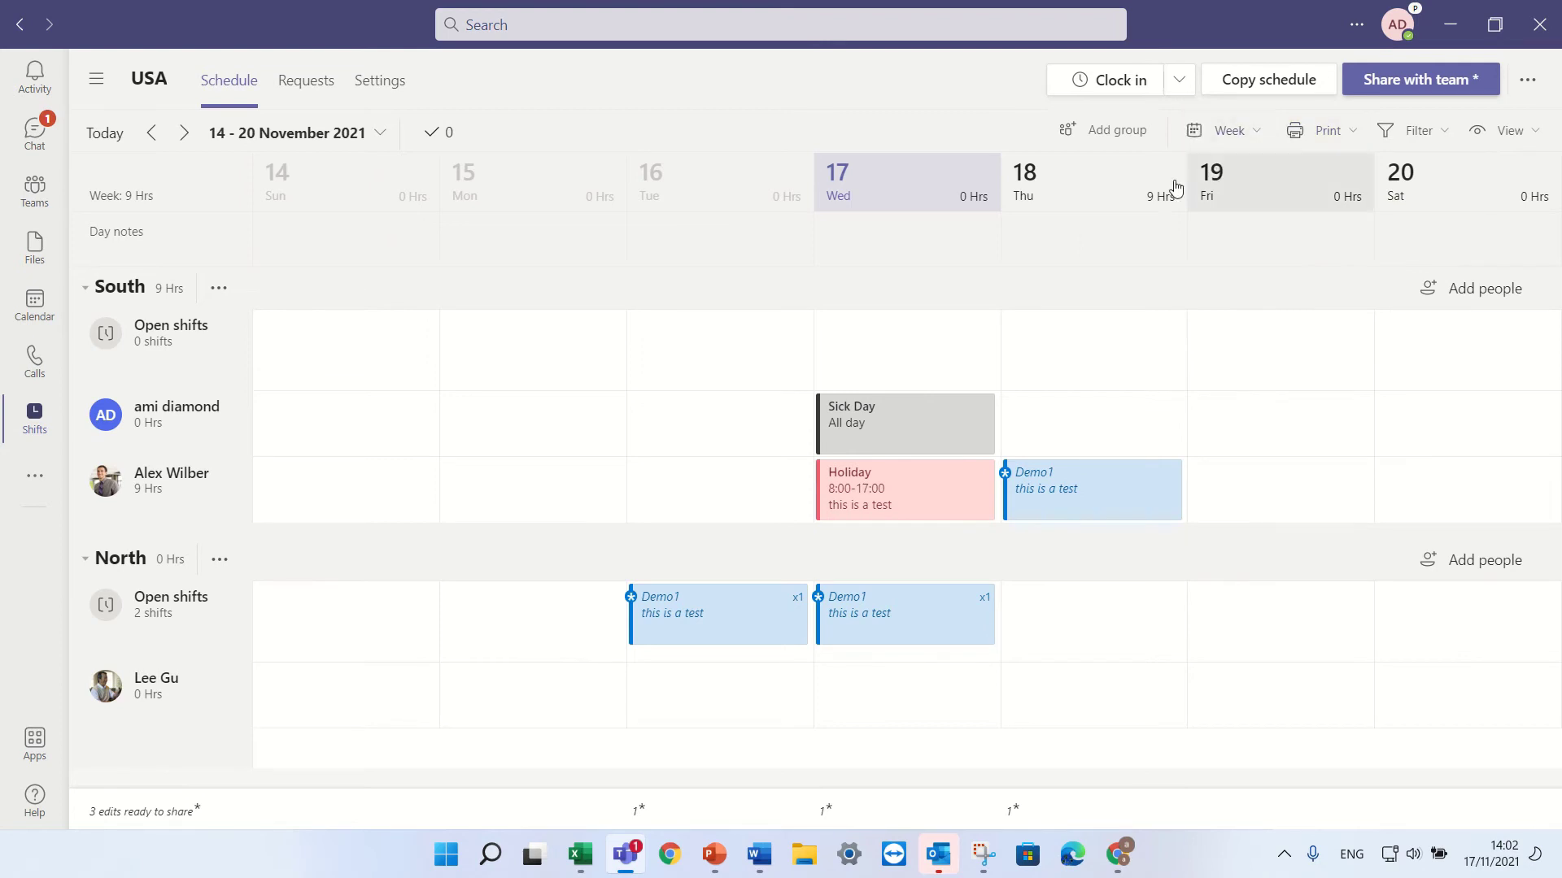
Copy the schedule of 14/11/2021 to 20/11/2021 one time to 21/11/2021 with all items and groups, and check the copied week
mouse_move(1126, 231)
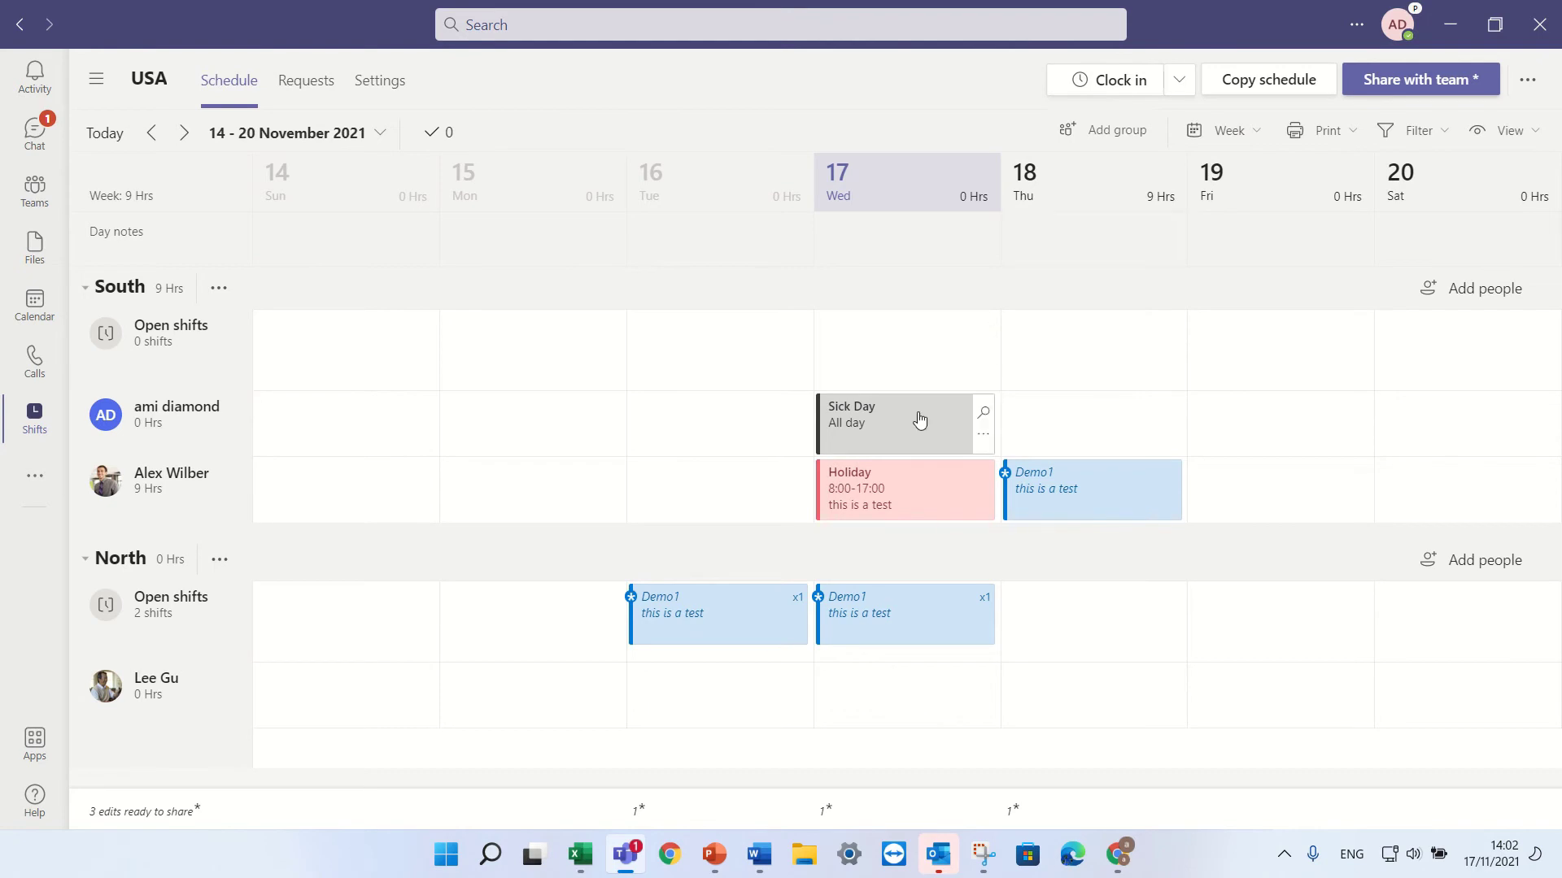
left_click(1250, 88)
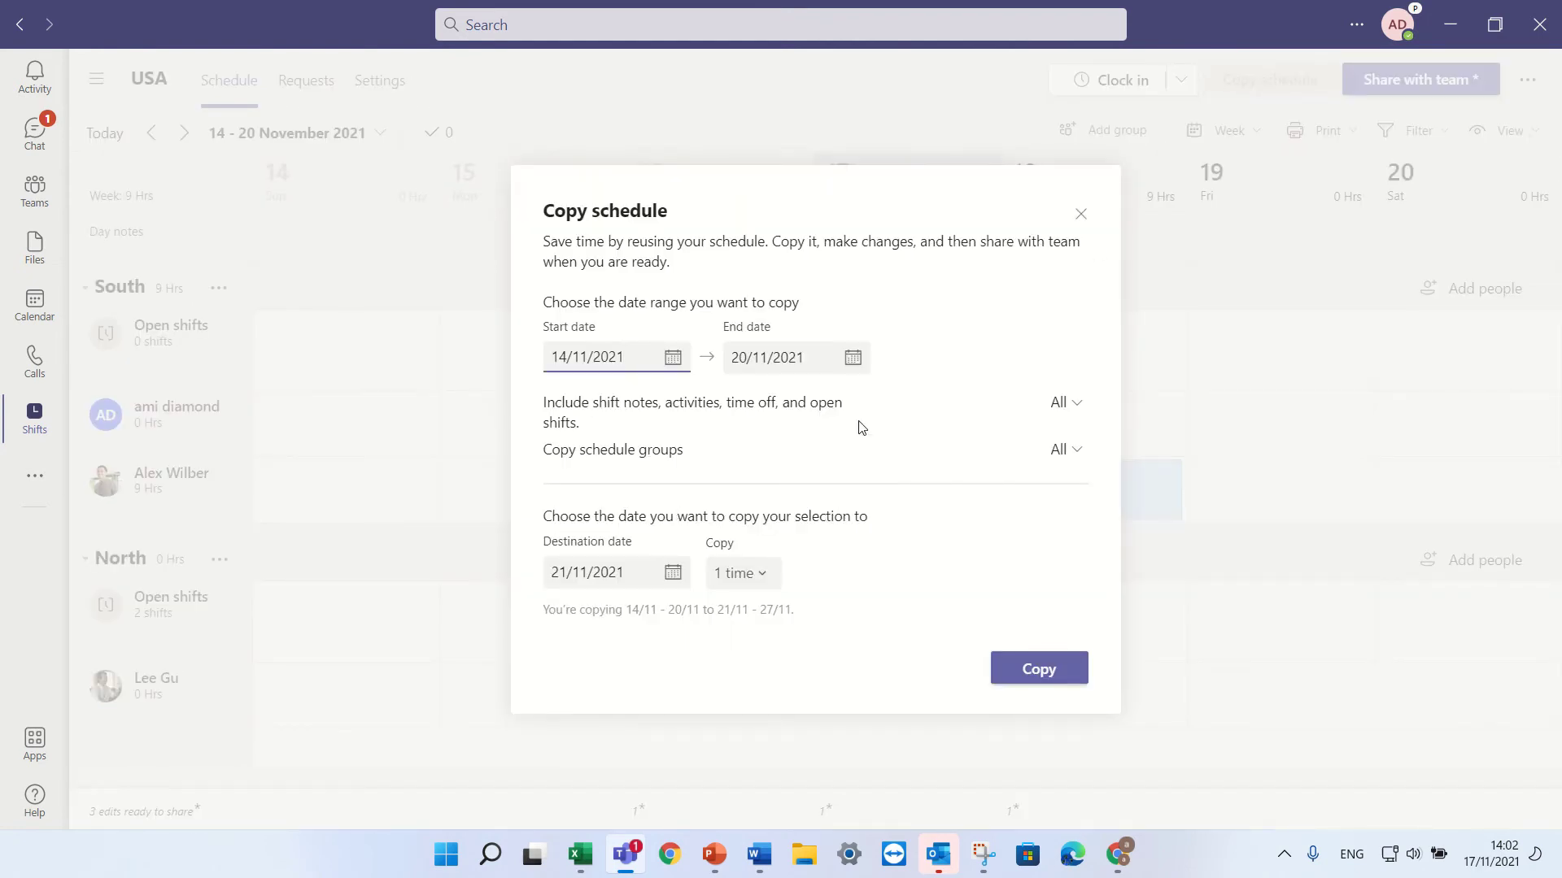
left_click_drag(554, 357, 801, 347)
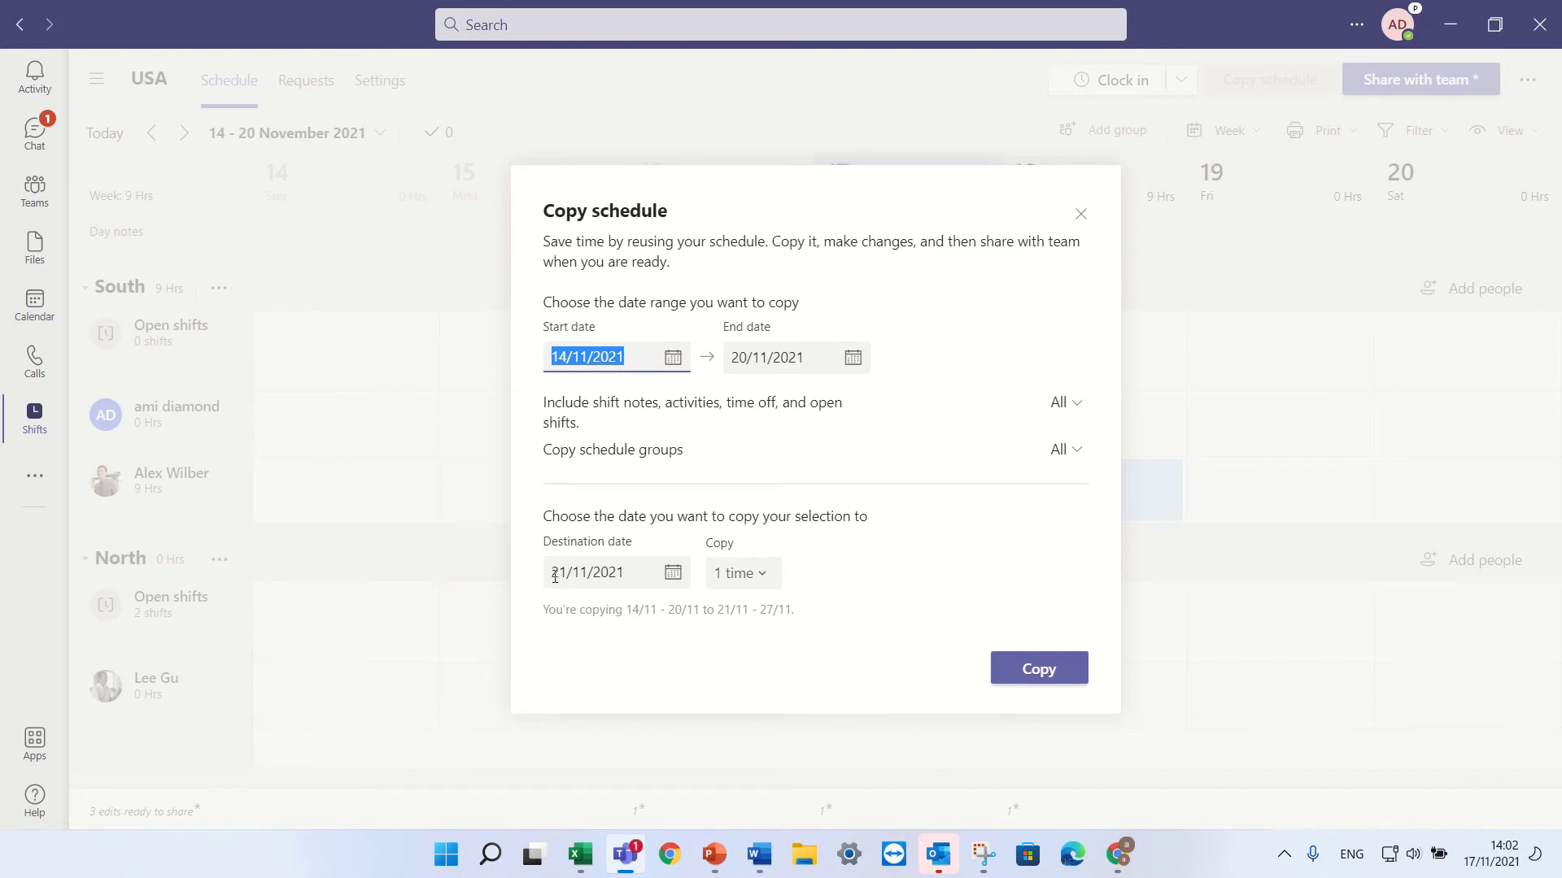
left_click_drag(555, 577, 629, 575)
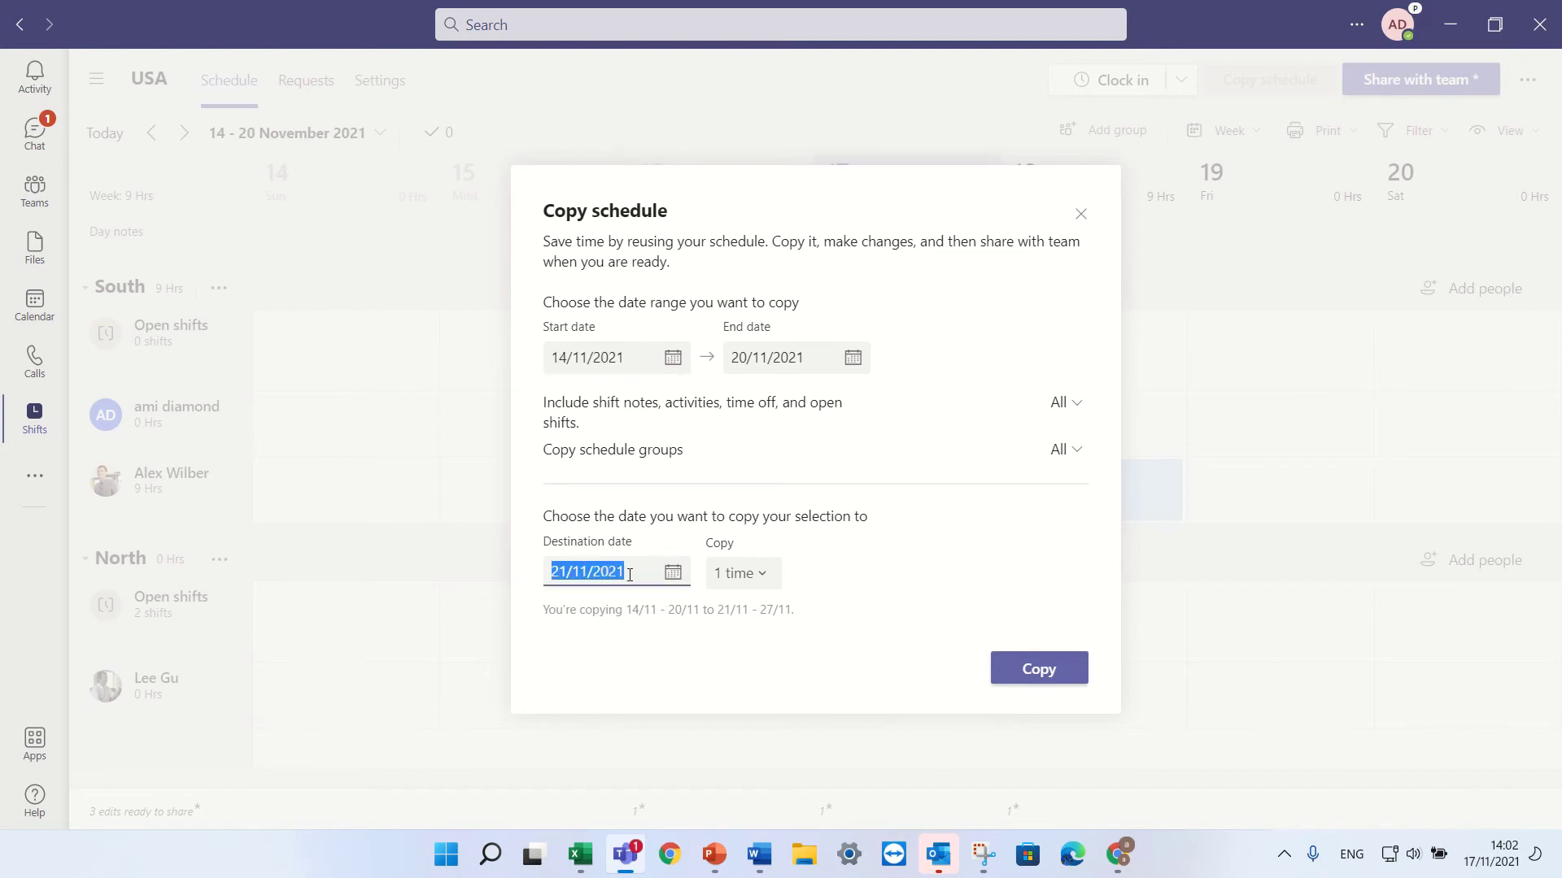
left_click(773, 574)
left_click(837, 572)
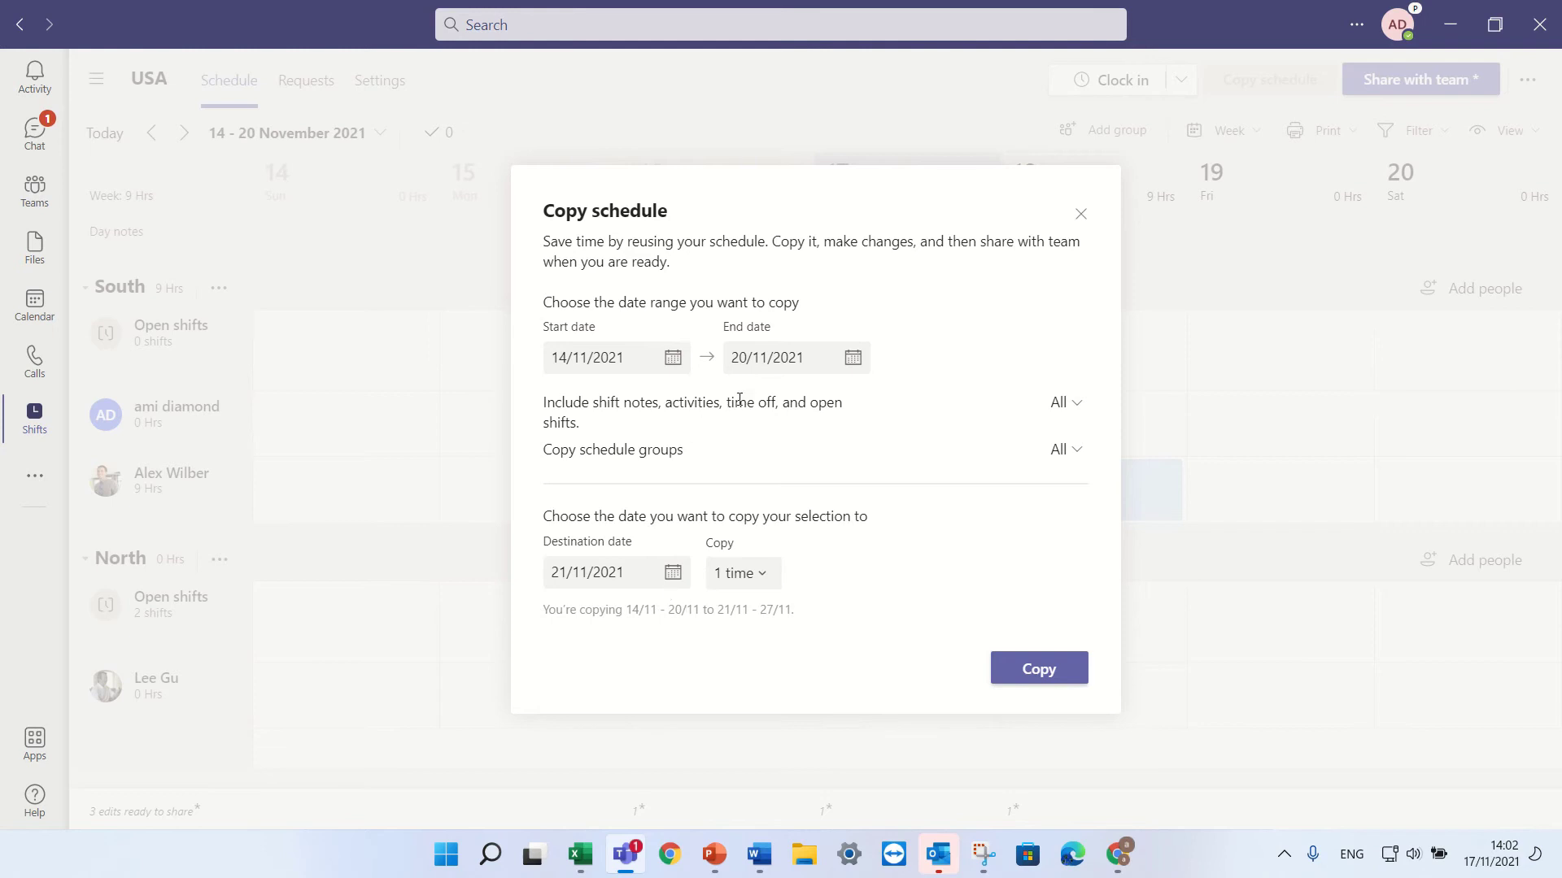
left_click(1049, 659)
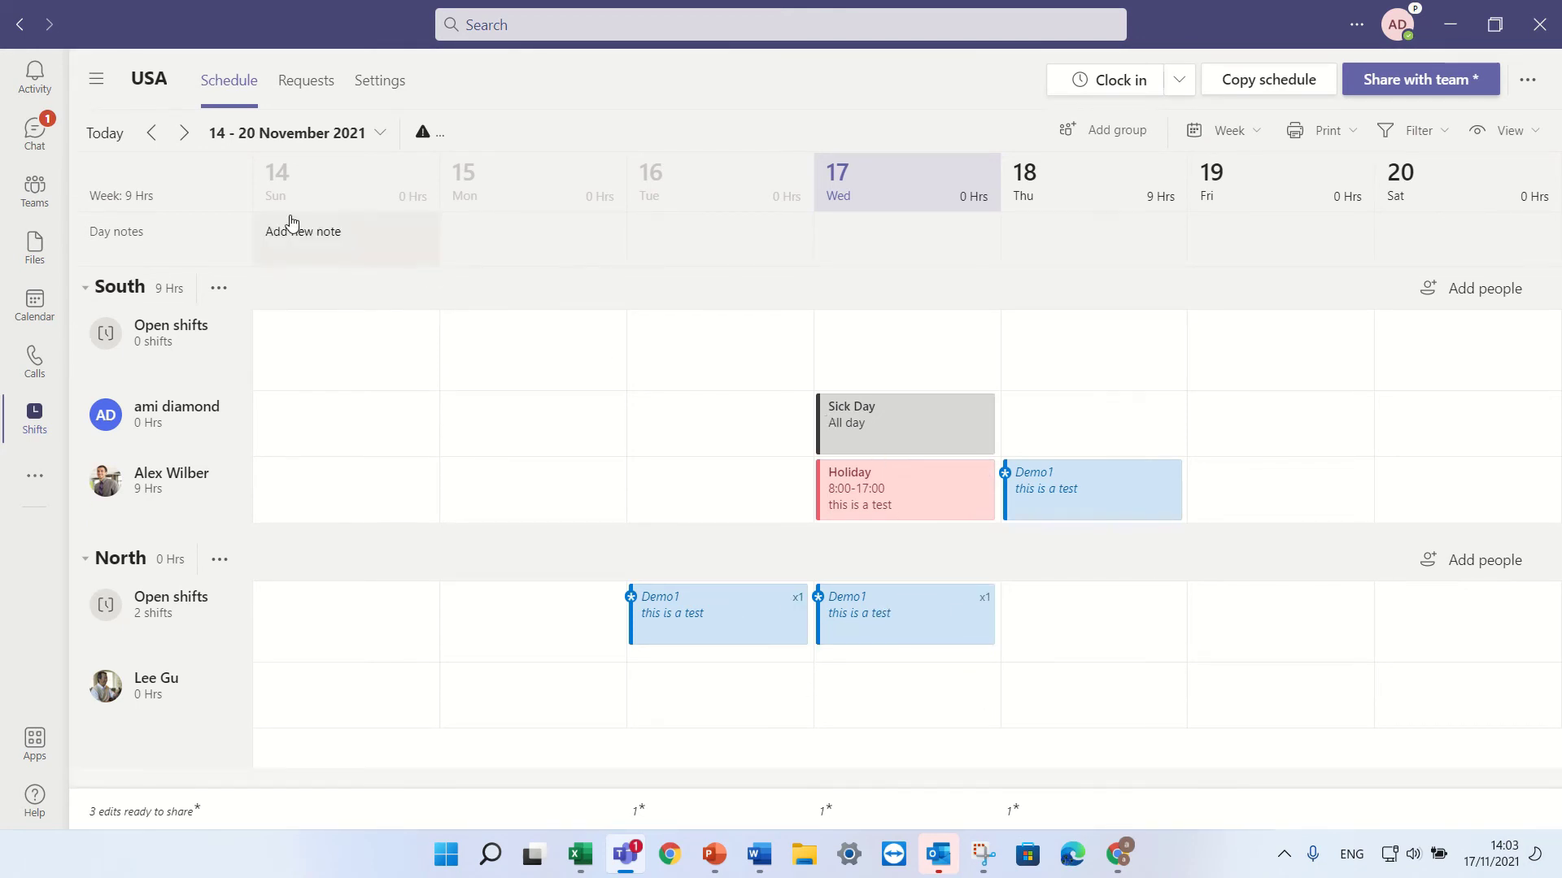
left_click(184, 132)
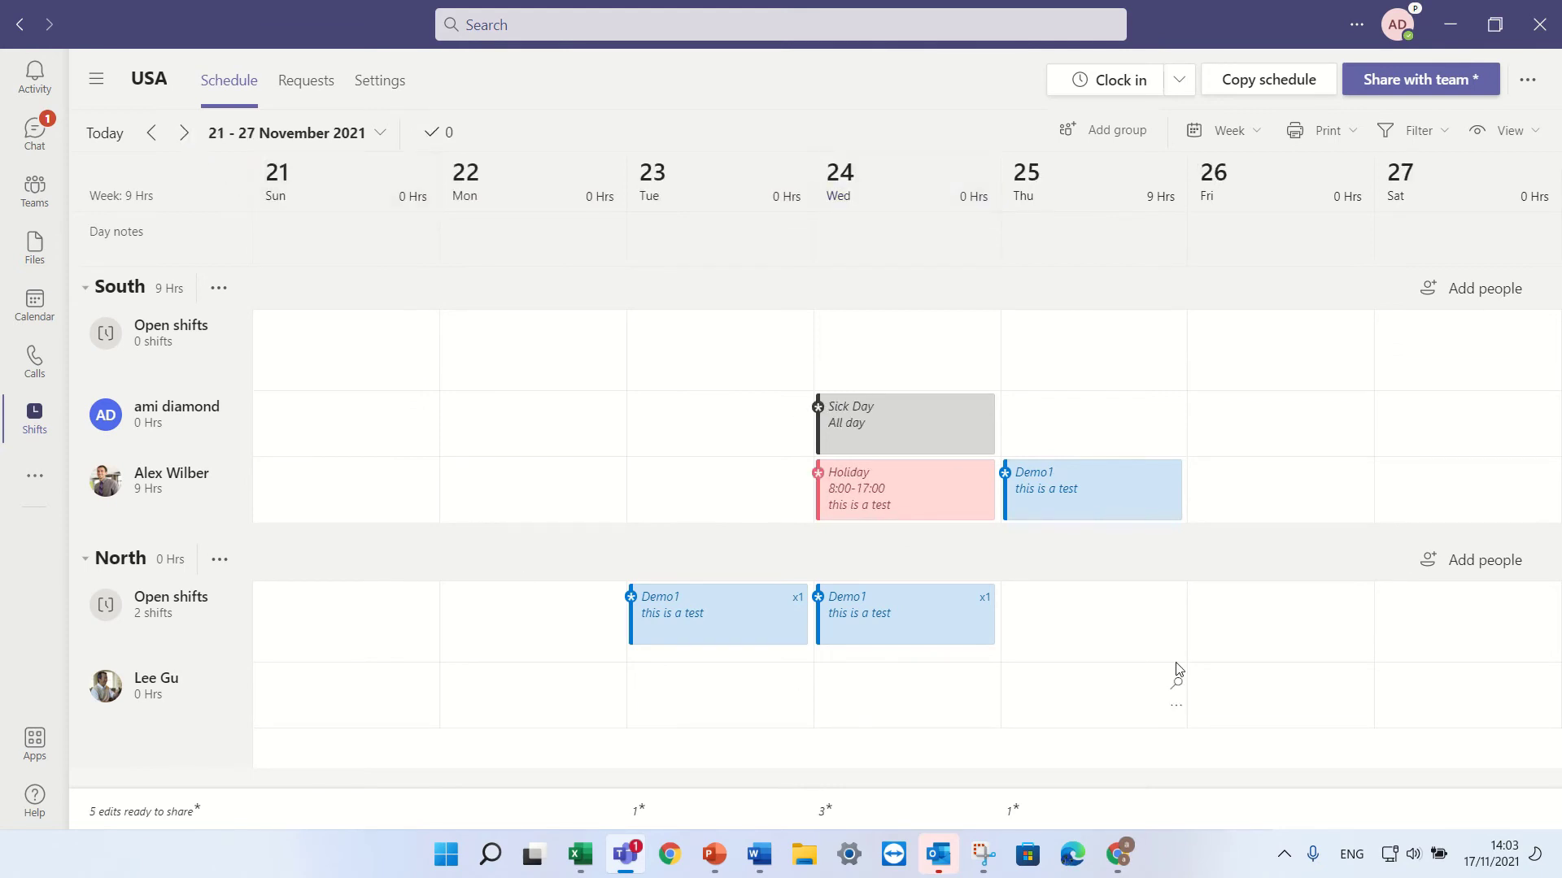
left_click(148, 133)
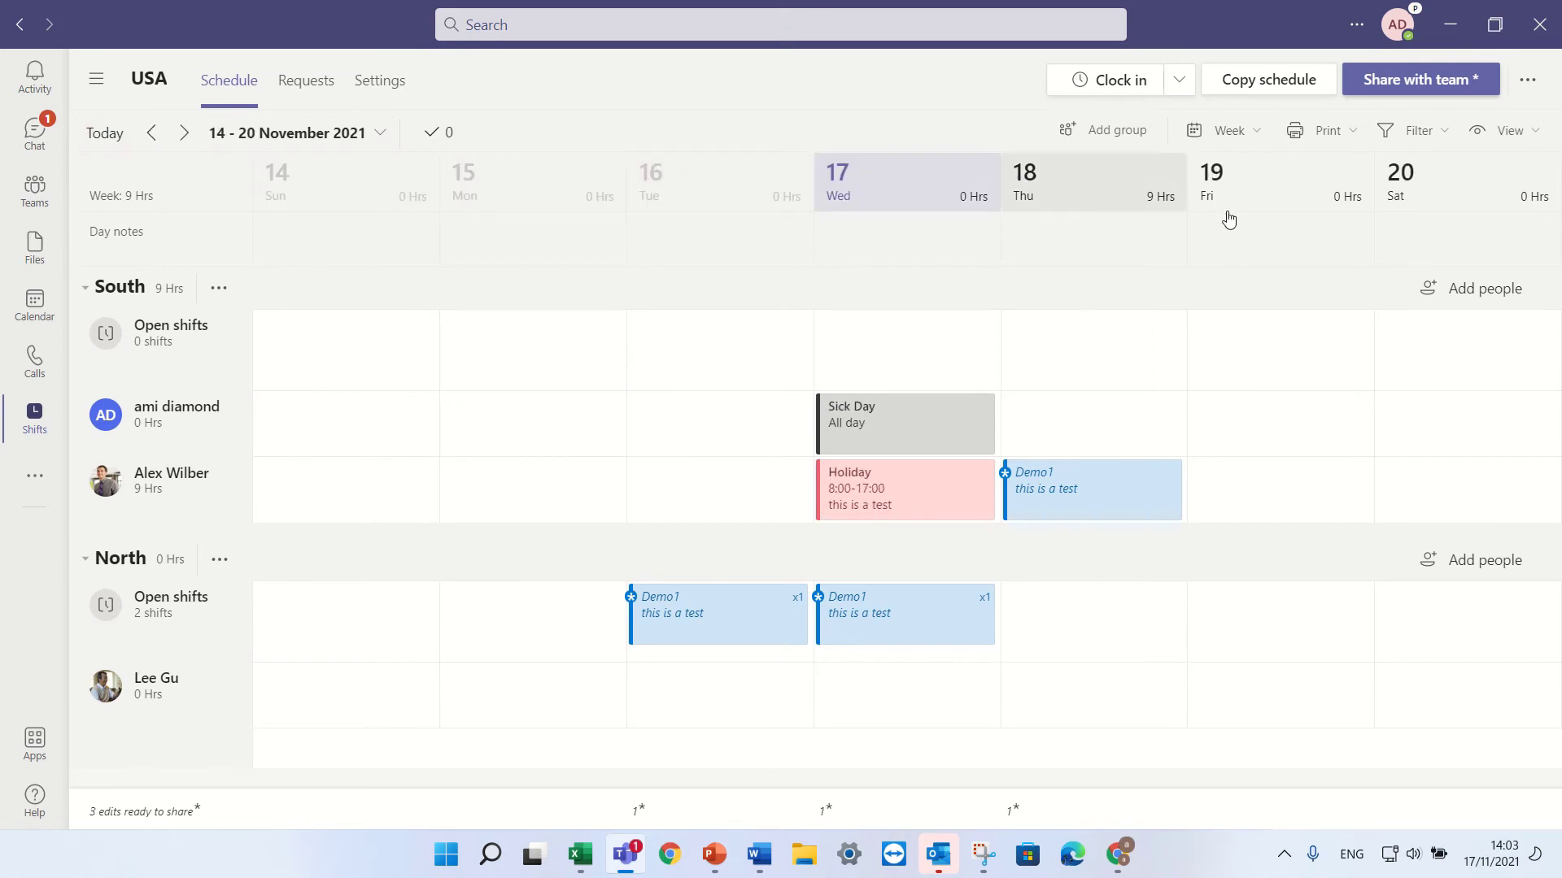
Filter the schedule by the North and South groups and by one South member, clearing each filter again
left_click(1438, 132)
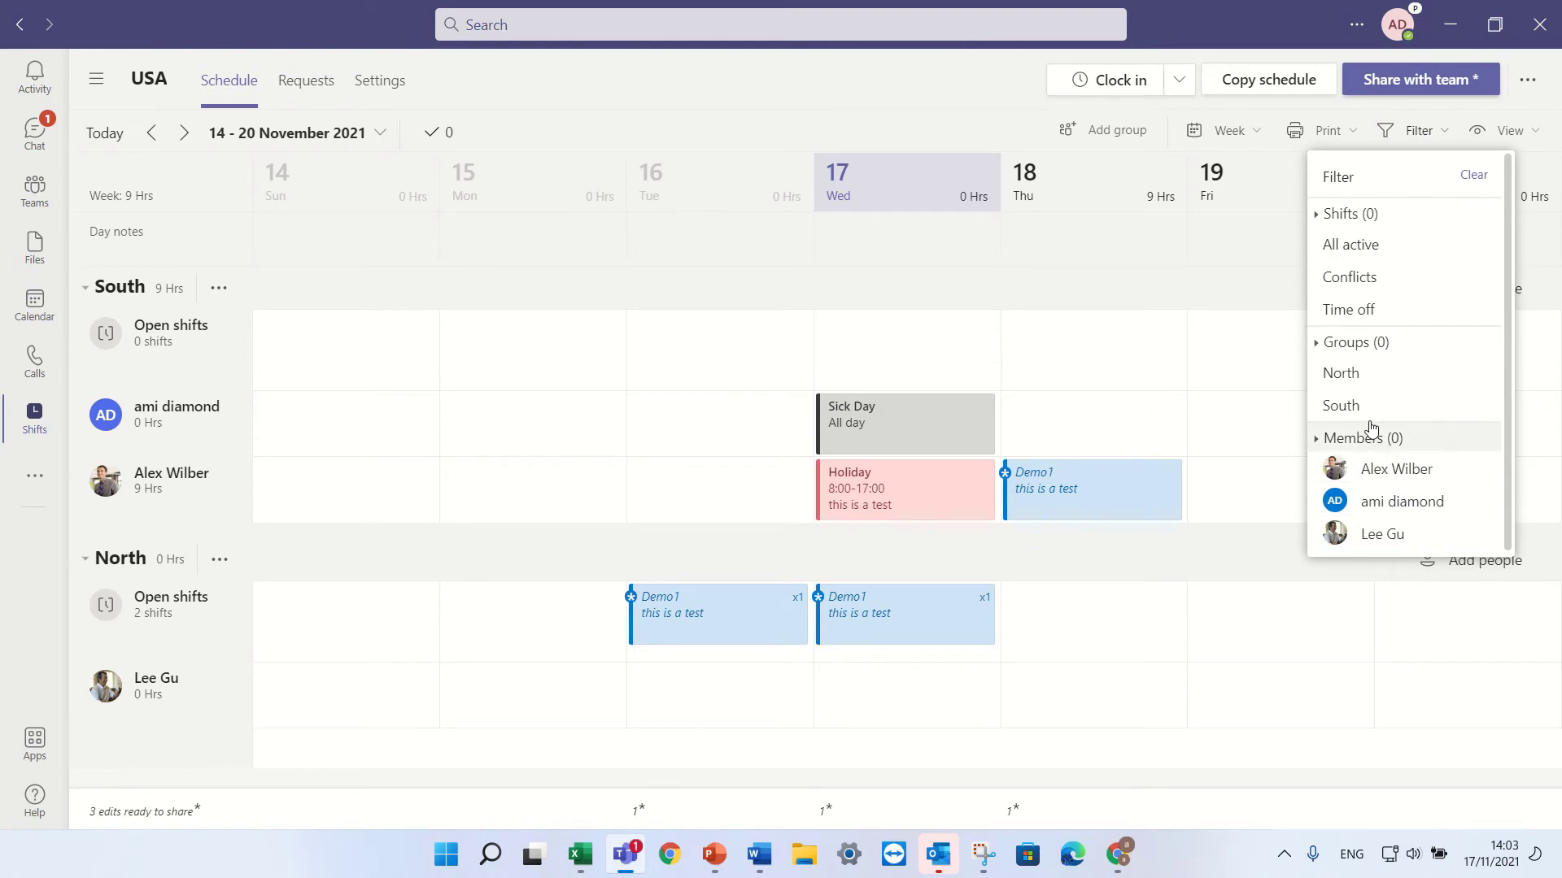
left_click(1366, 376)
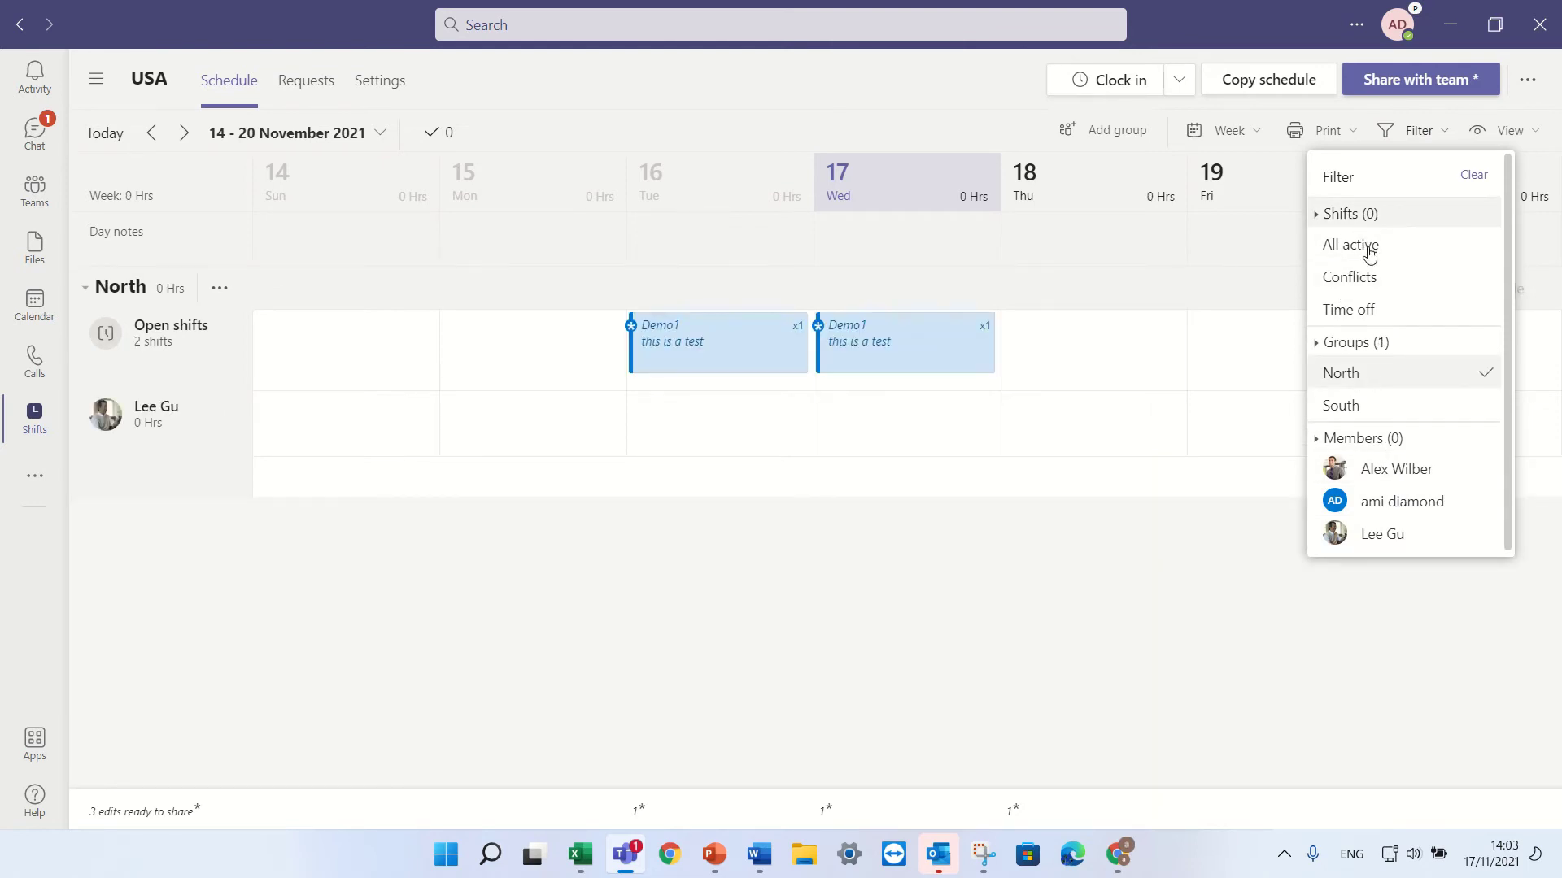
left_click(1360, 404)
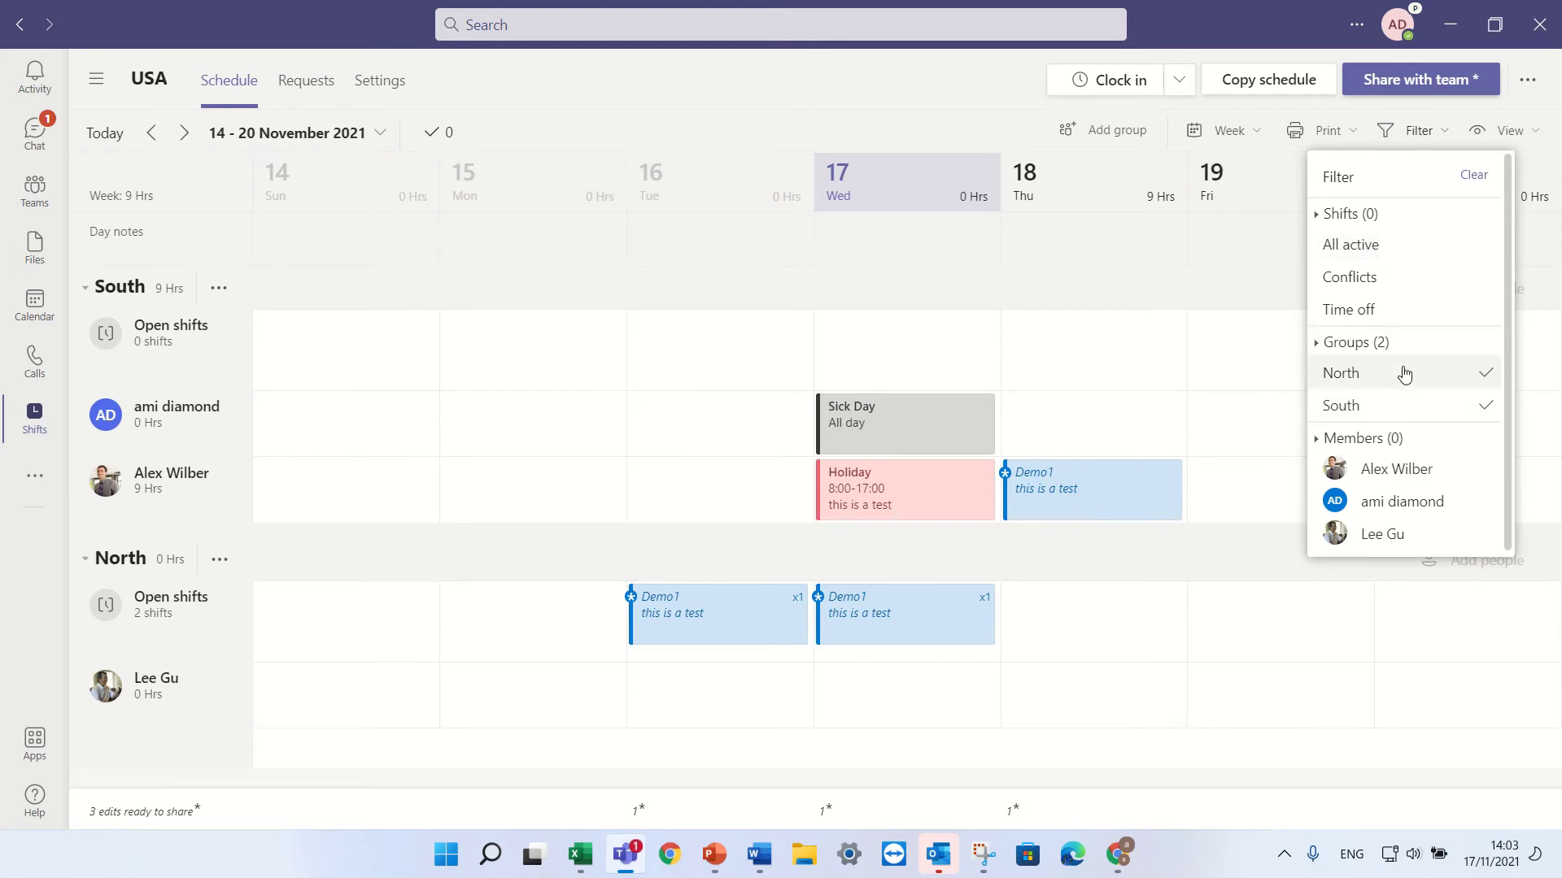
left_click(1397, 374)
left_click(1383, 405)
left_click(1396, 483)
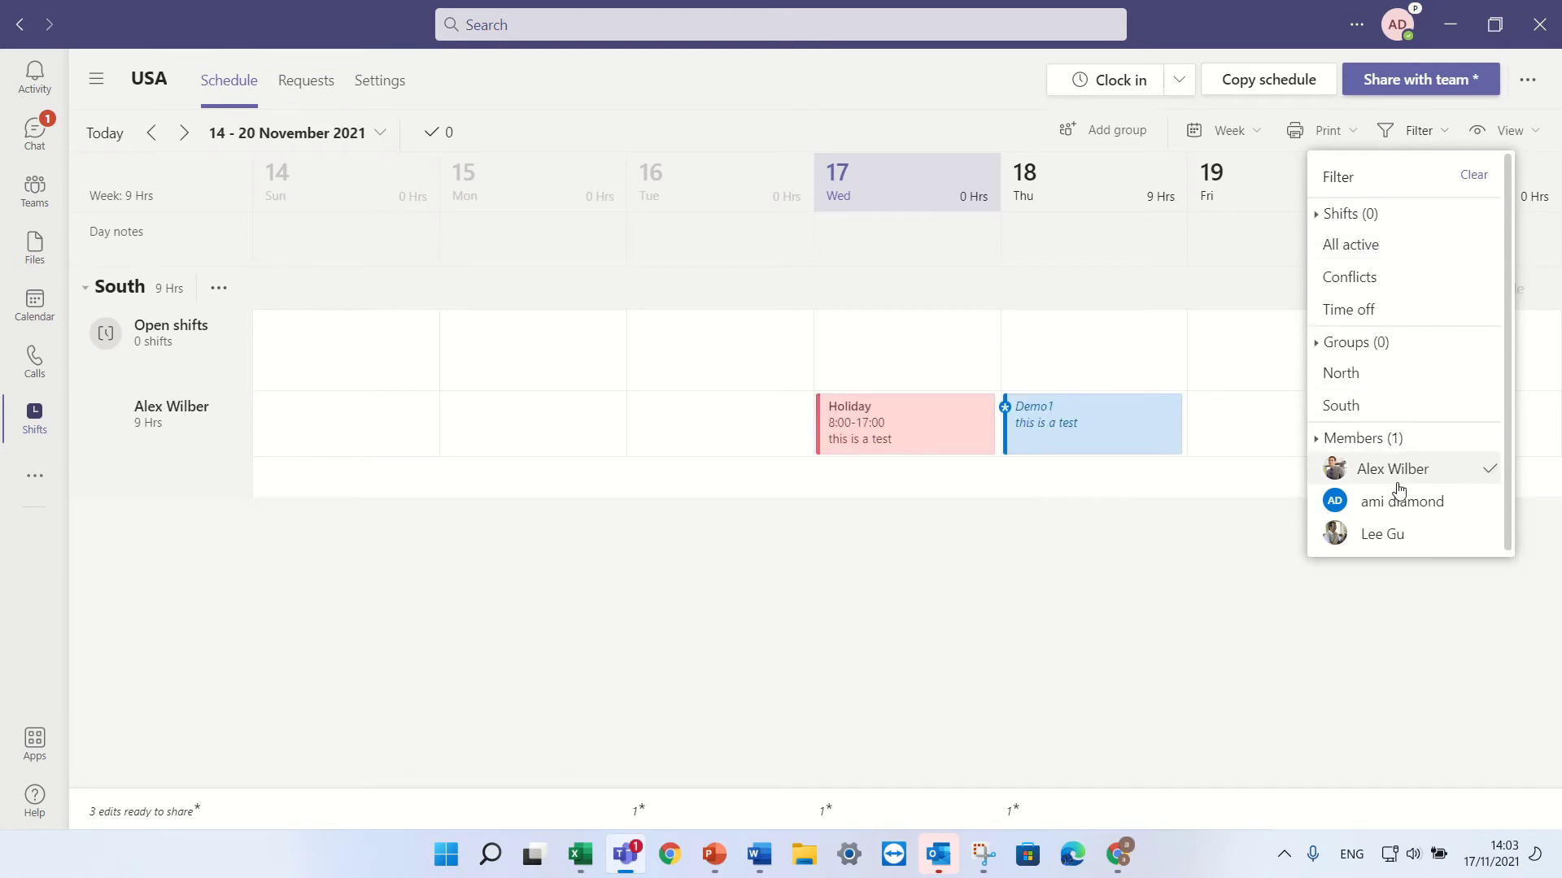
left_click(1394, 472)
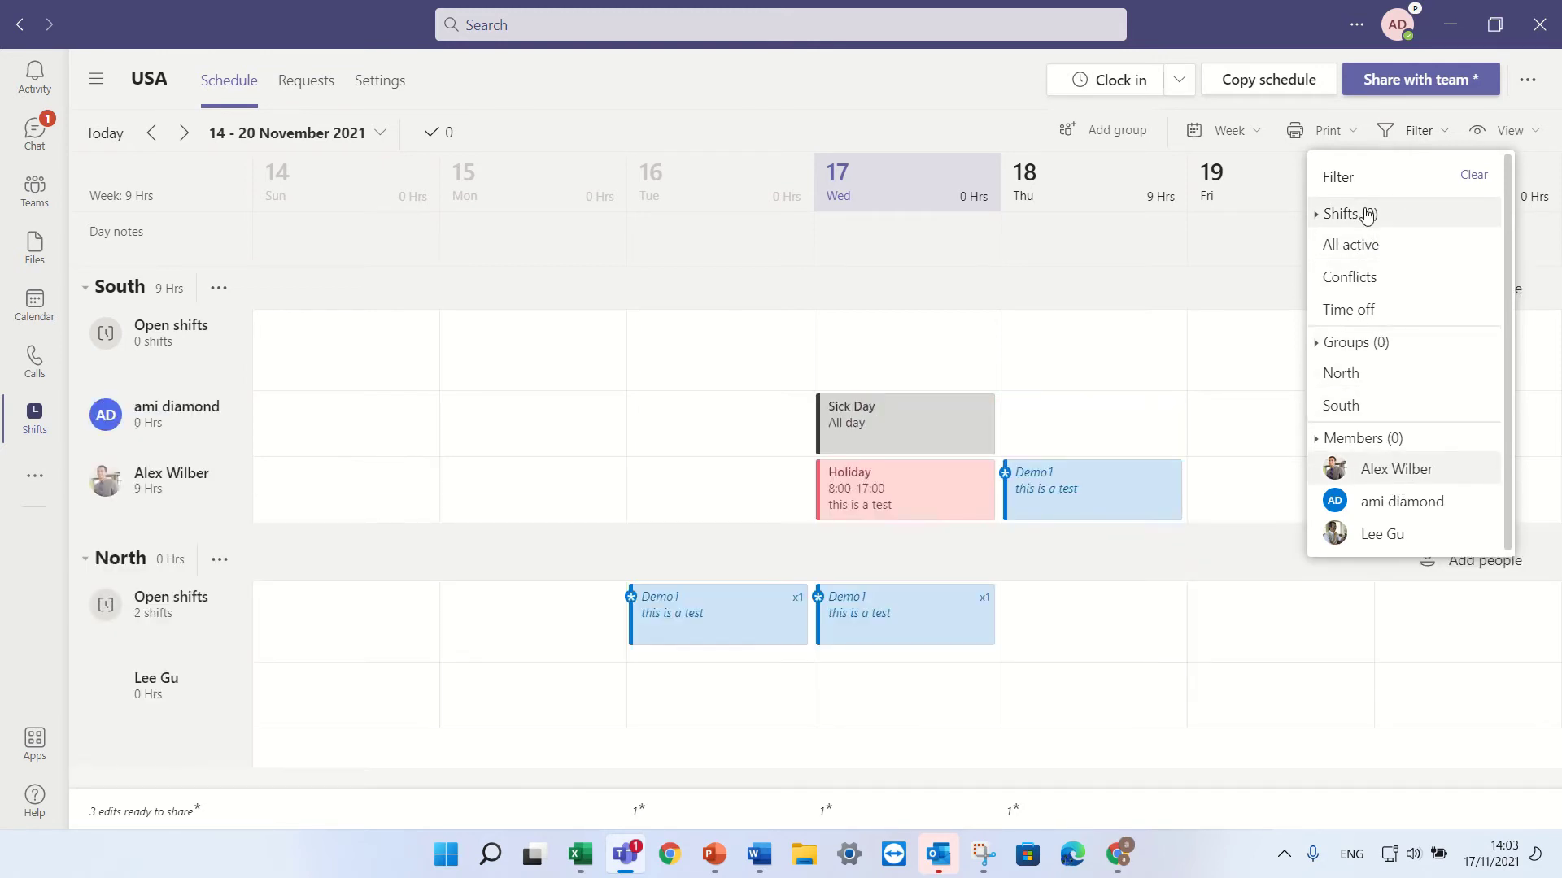
Filter the schedule by all active shifts and by time off, clearing each filter, and check the available view options
left_click(1341, 247)
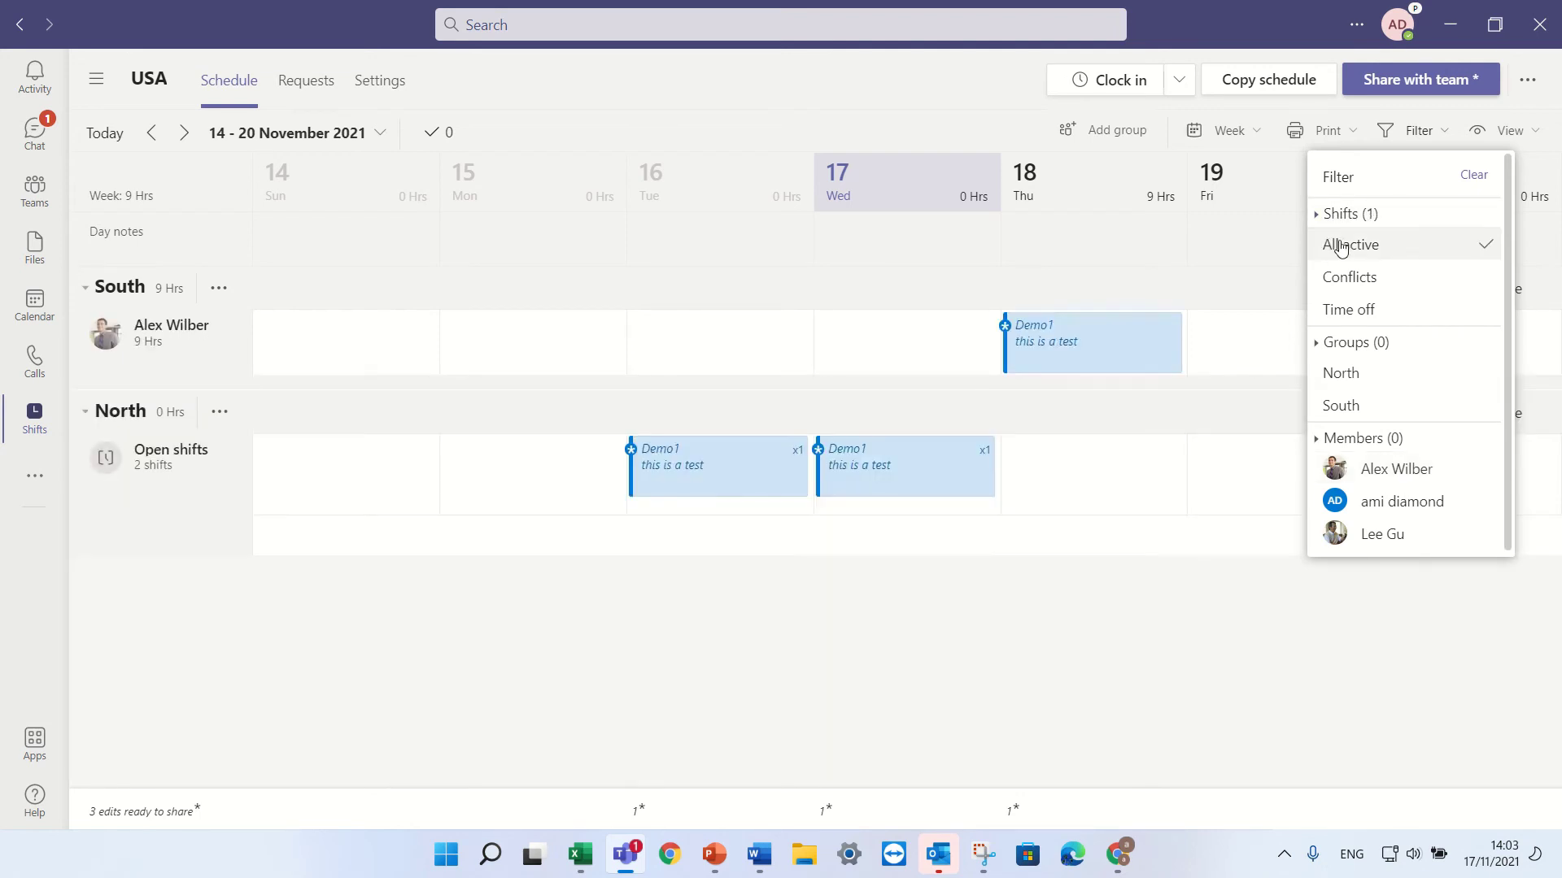
left_click(1340, 246)
left_click(1354, 310)
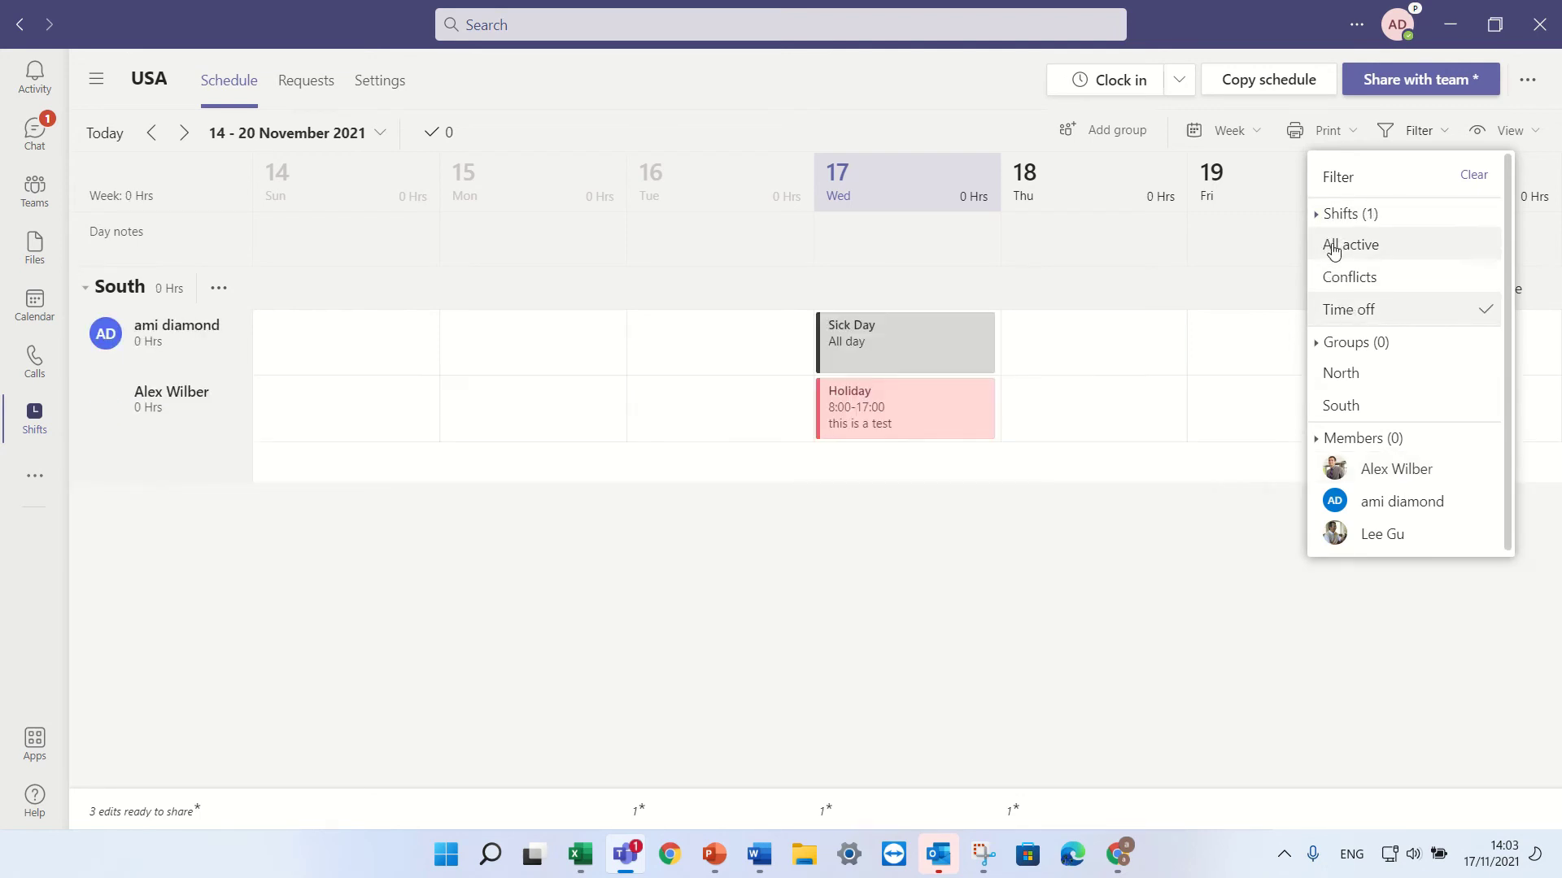
left_click(1359, 311)
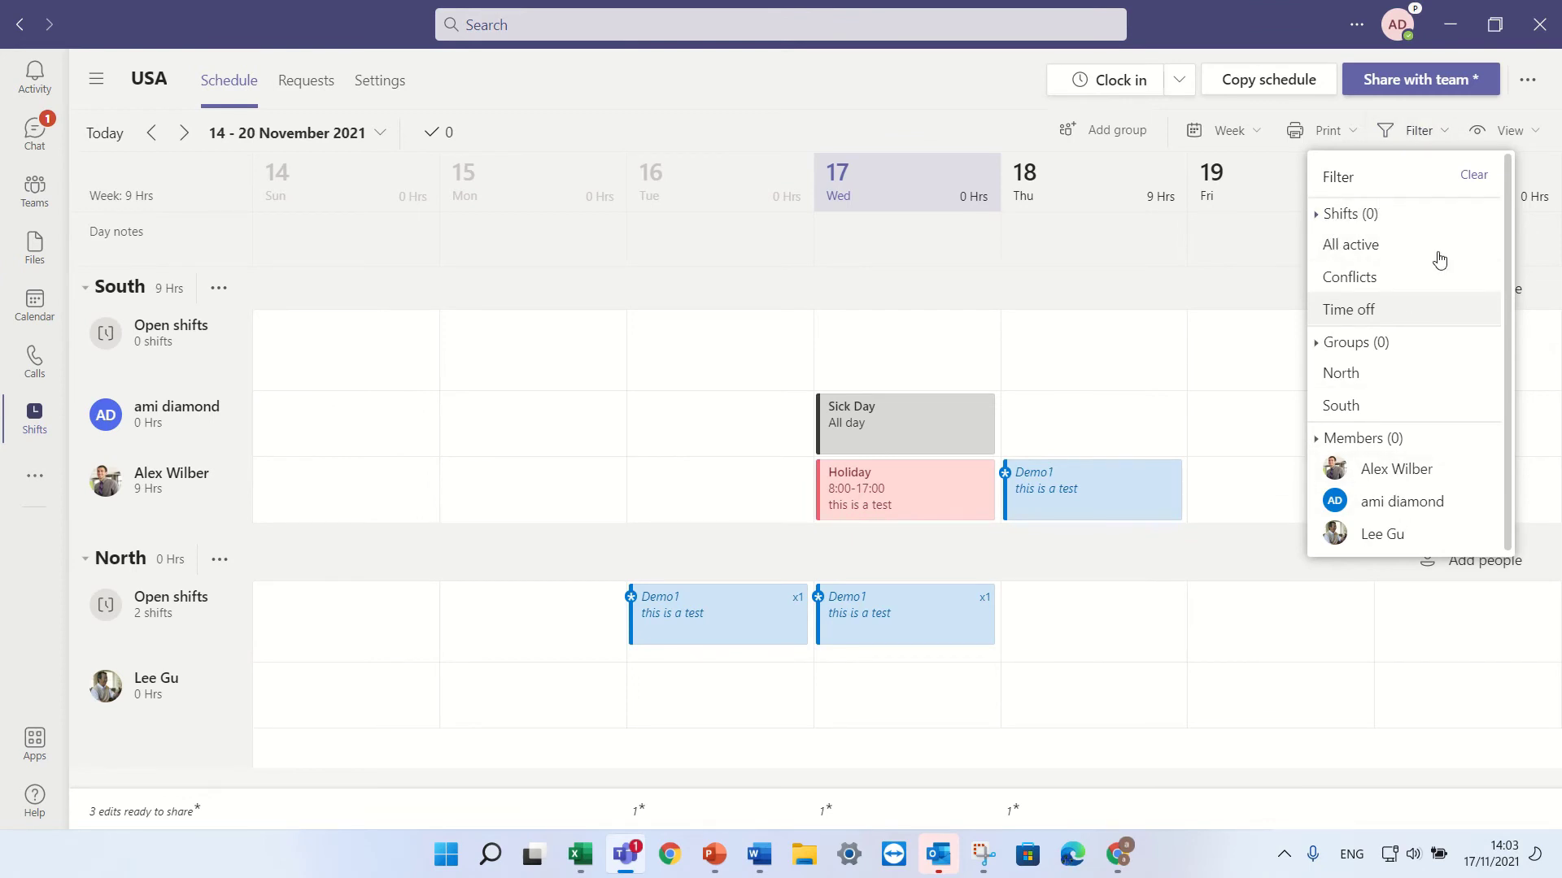
left_click(1536, 135)
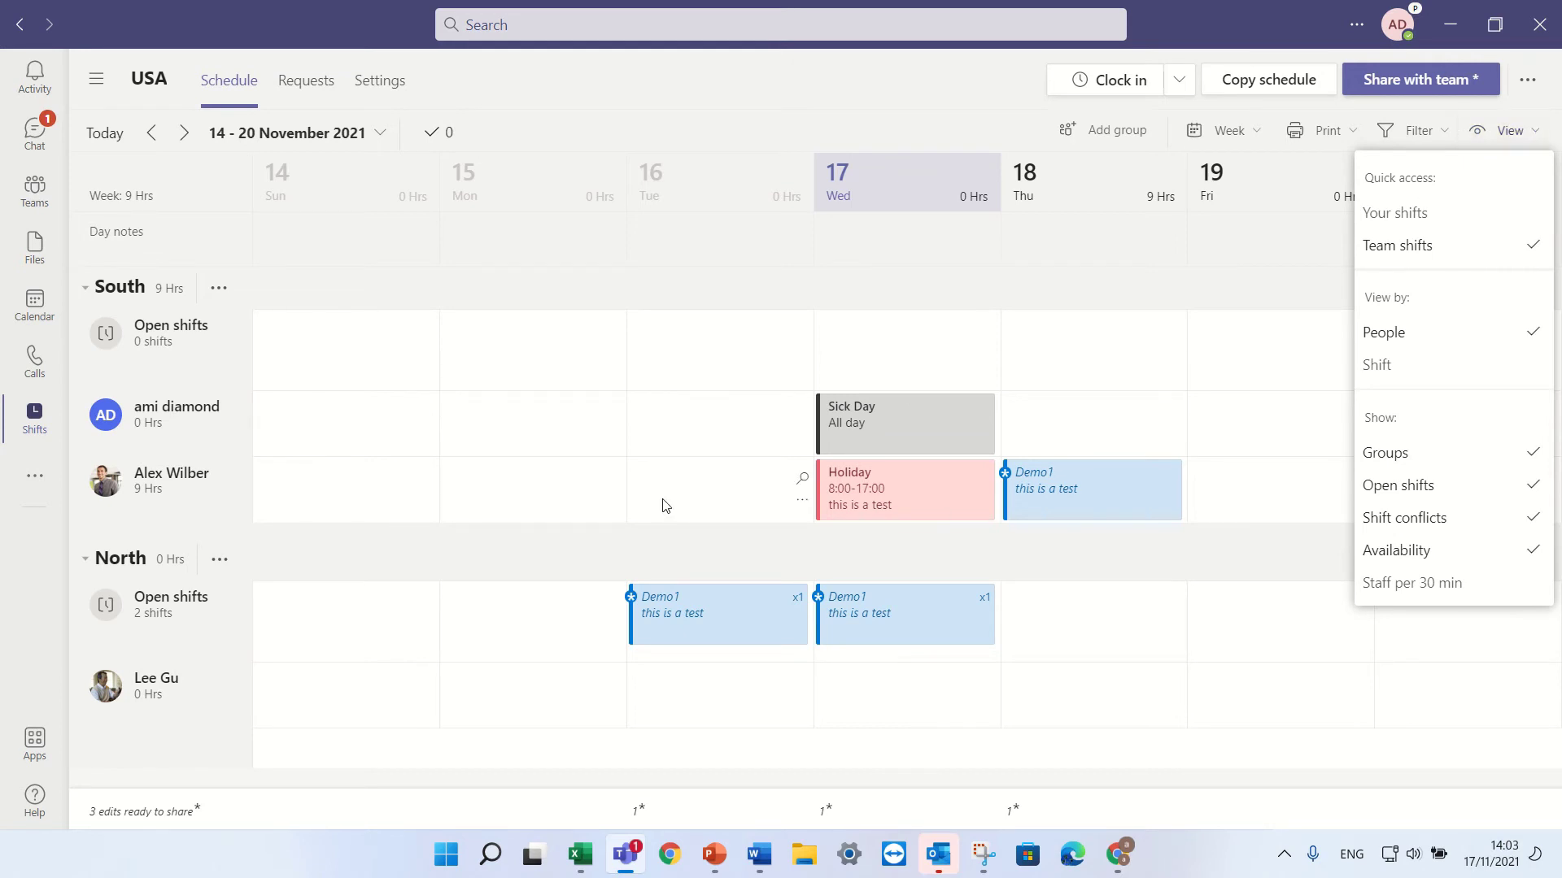
left_click(399, 463)
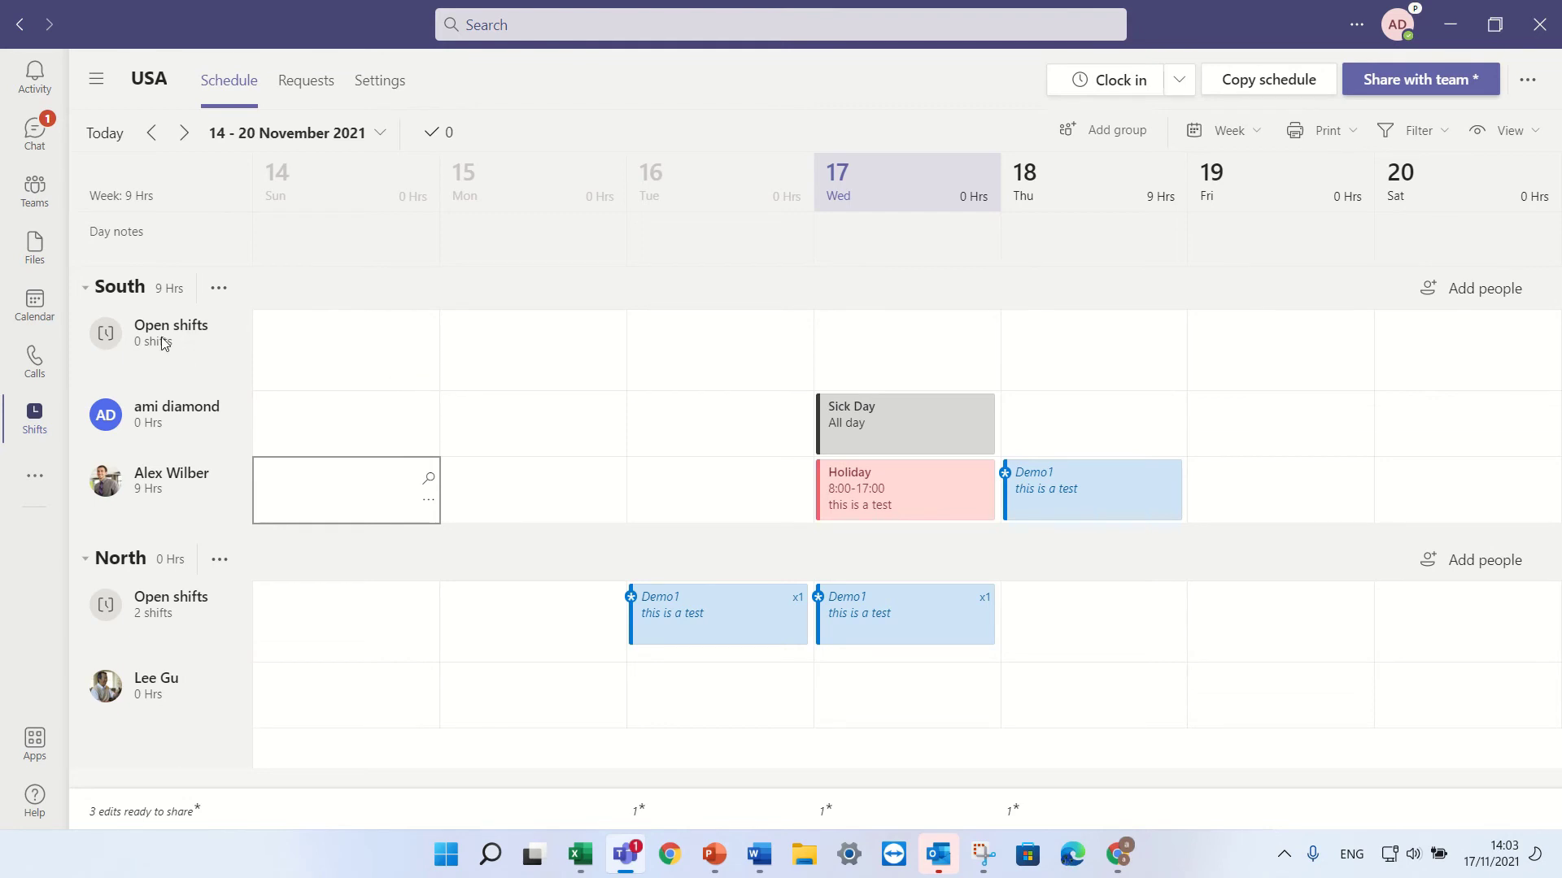
Add an open shift with 3 slots to the South group on 14/11/2021, from 8:00 to 17:00, and save it
left_click(428, 360)
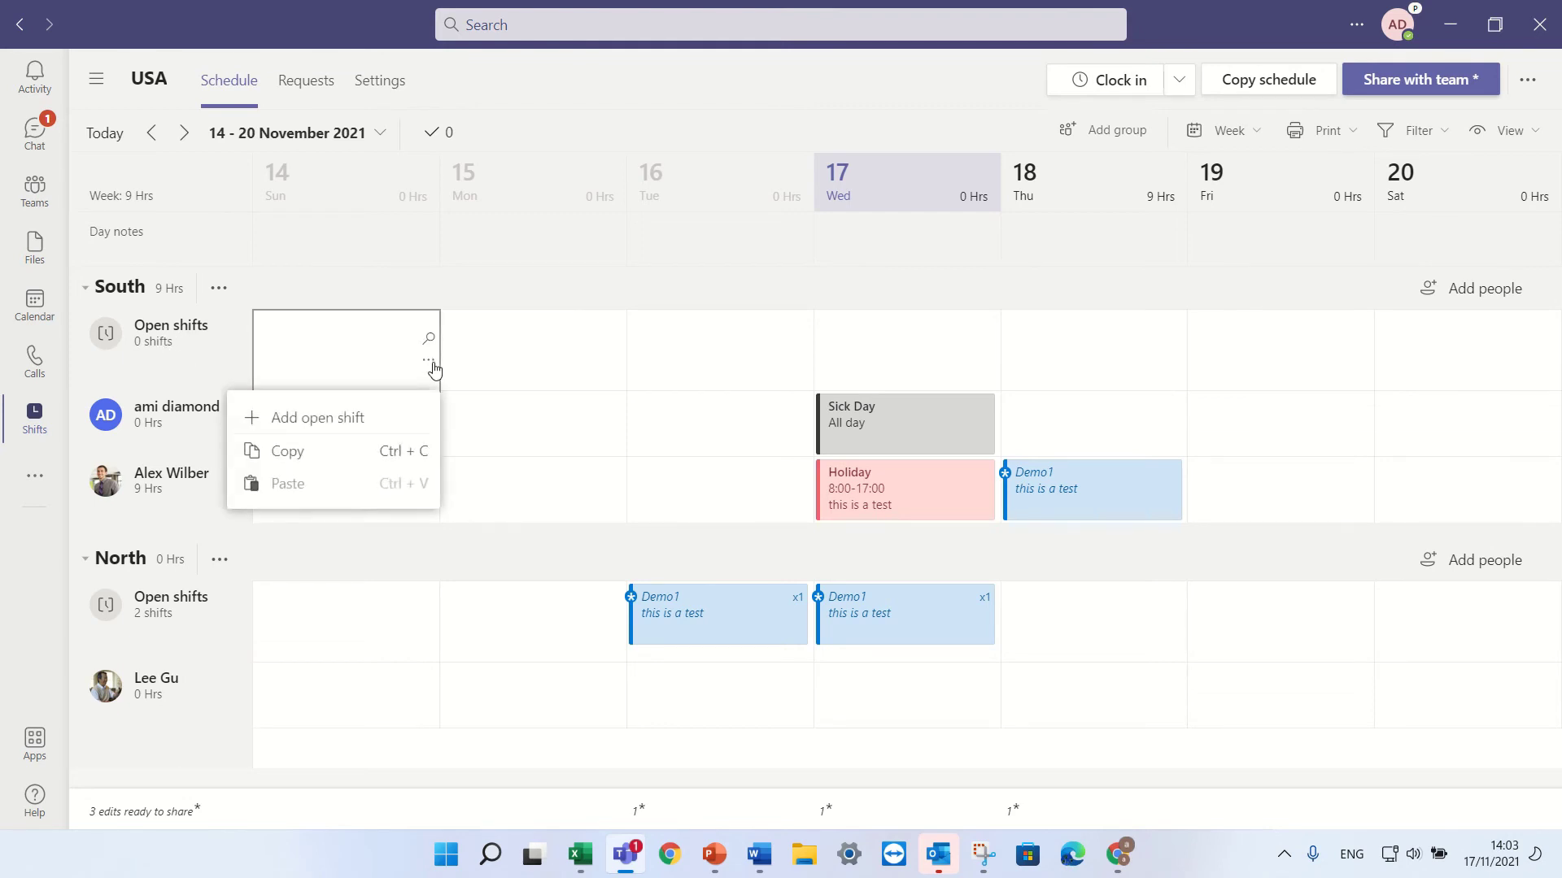
left_click(379, 417)
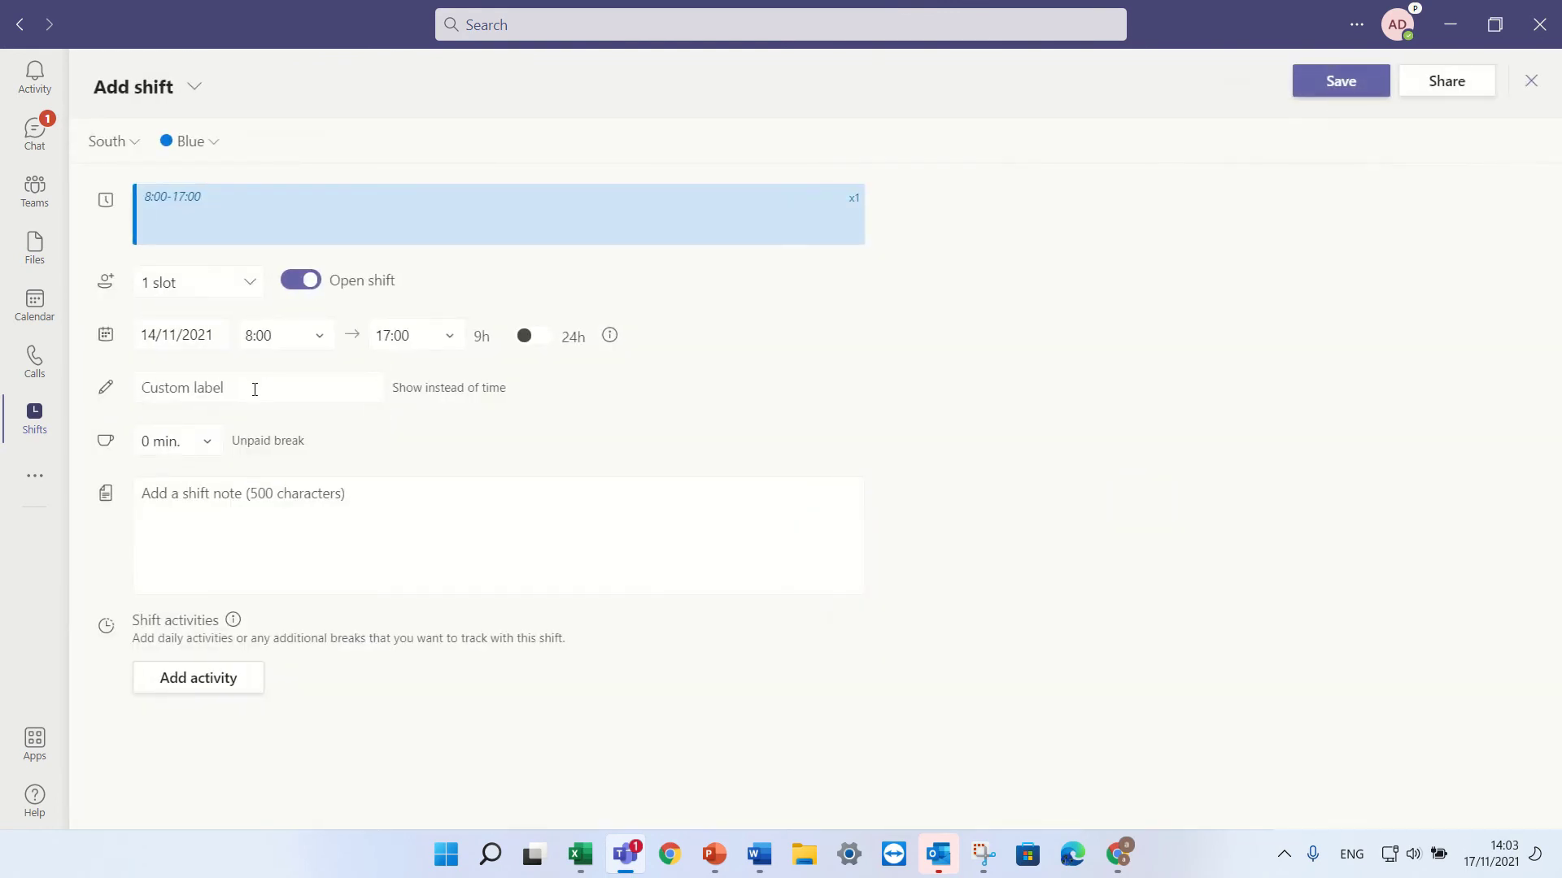
left_click(251, 295)
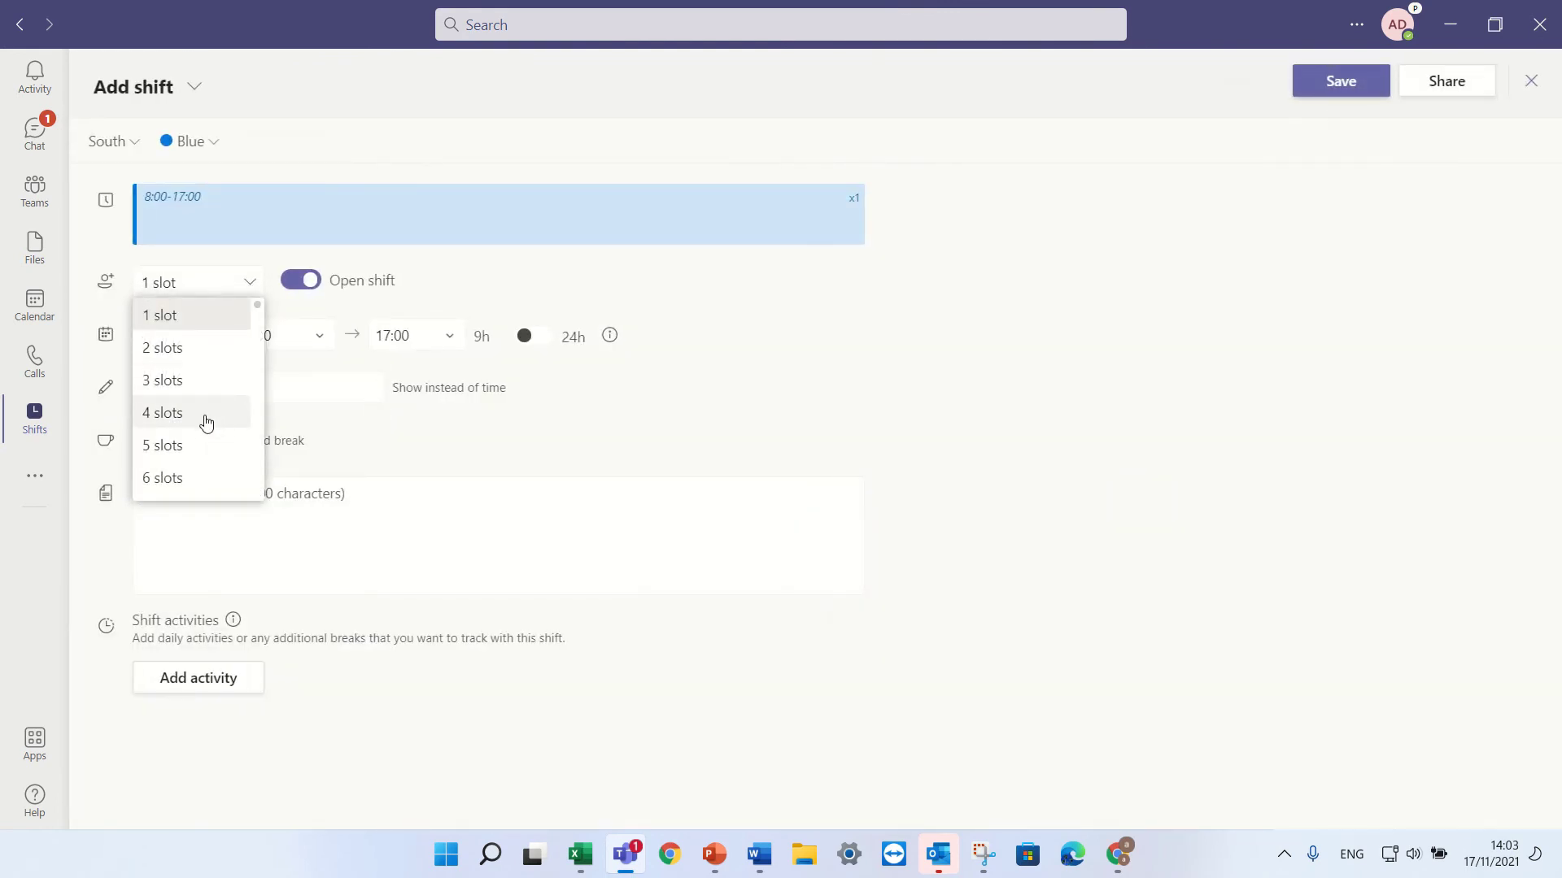
left_click(190, 384)
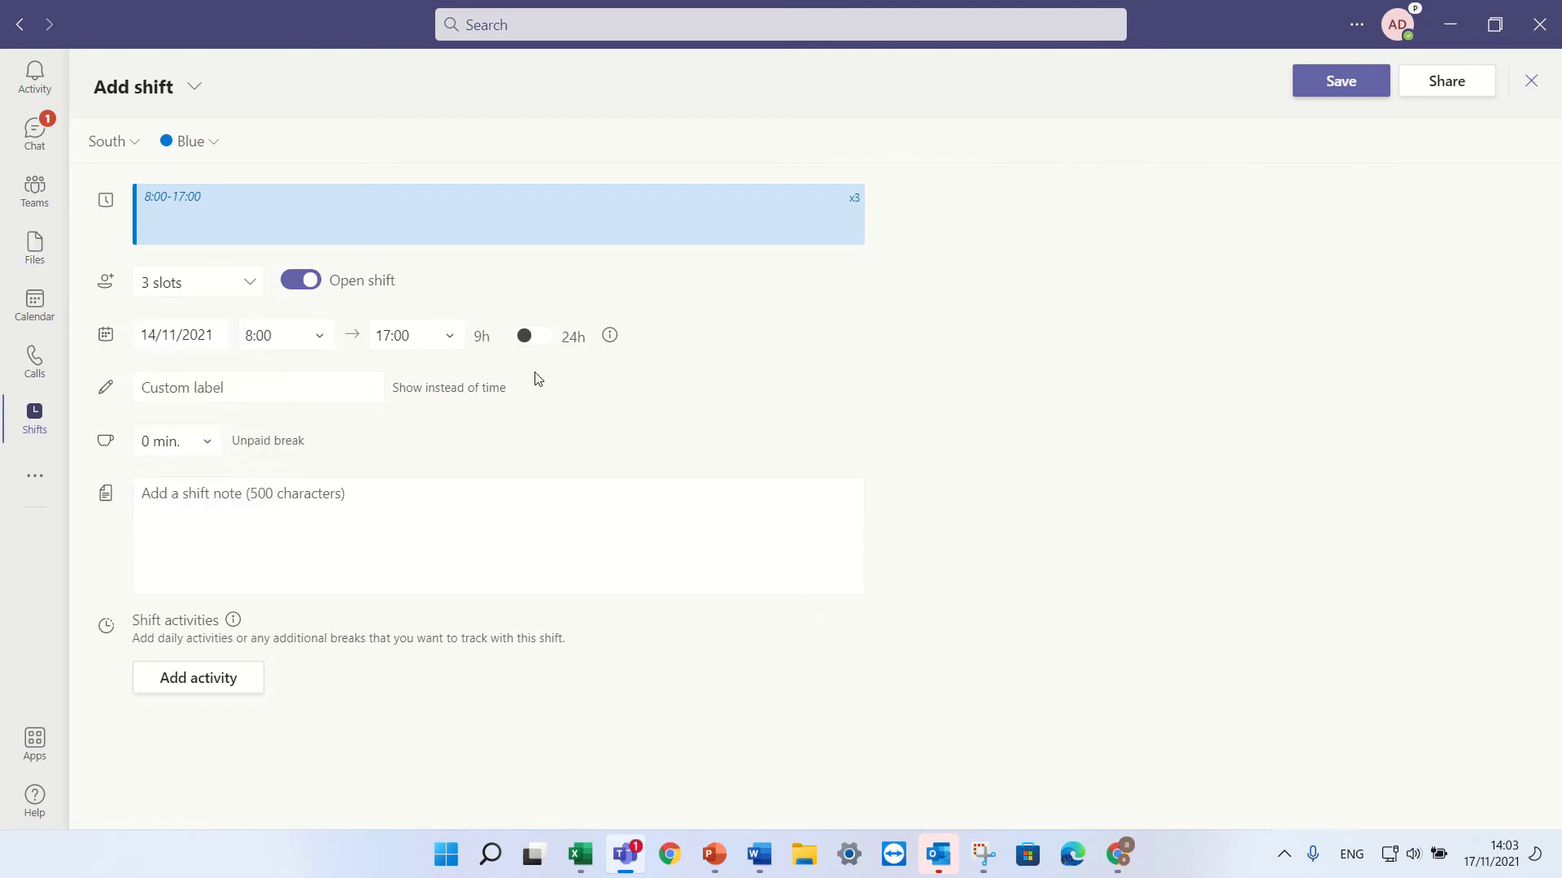
left_click(1321, 82)
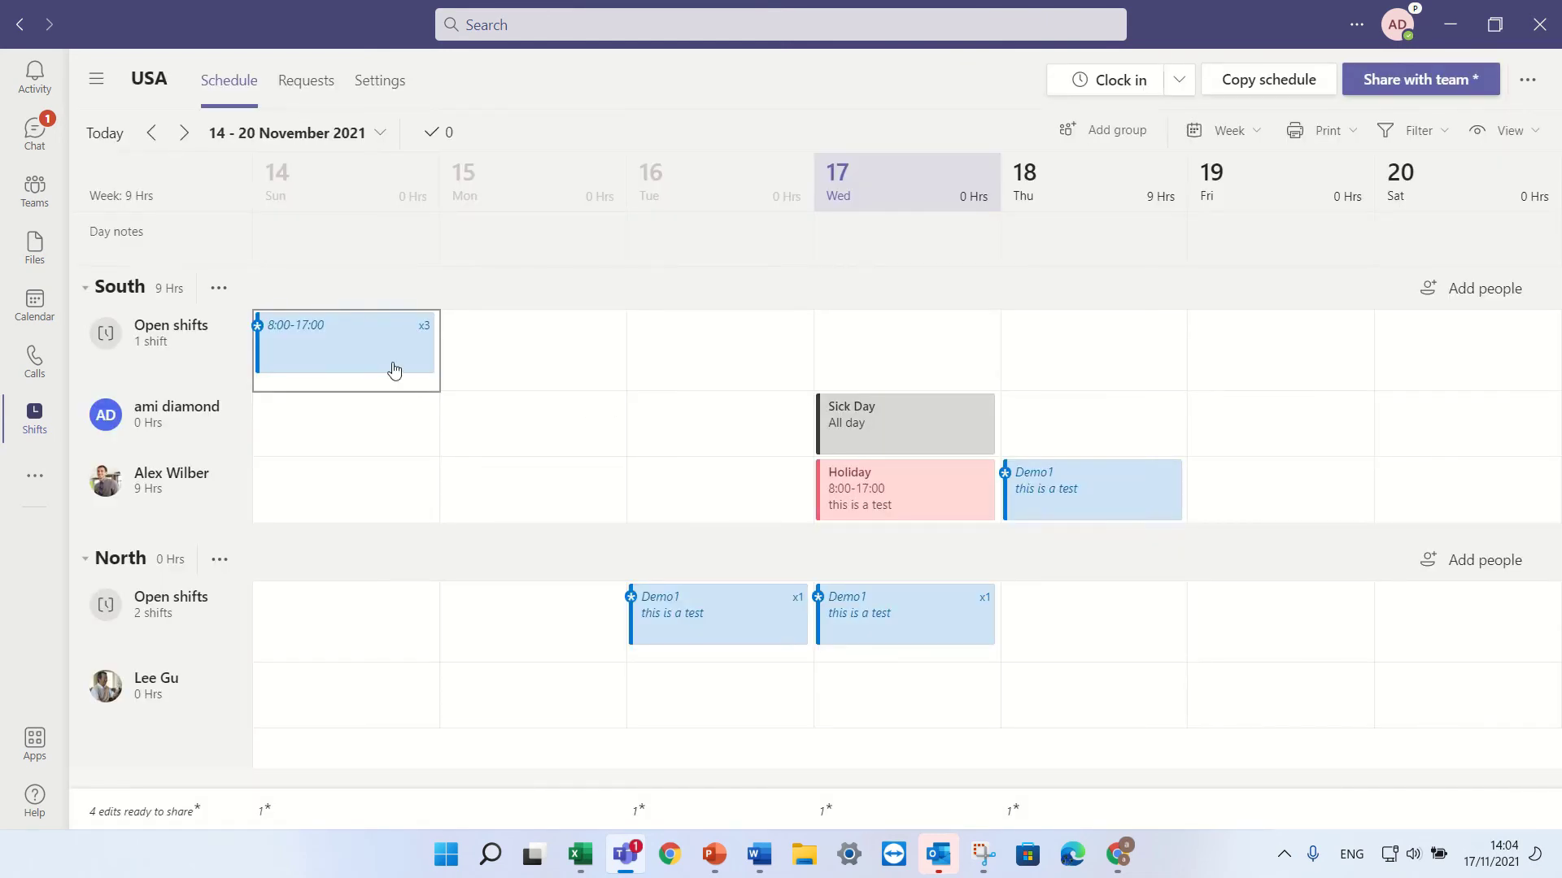
mouse_move(340, 370)
left_click(430, 442)
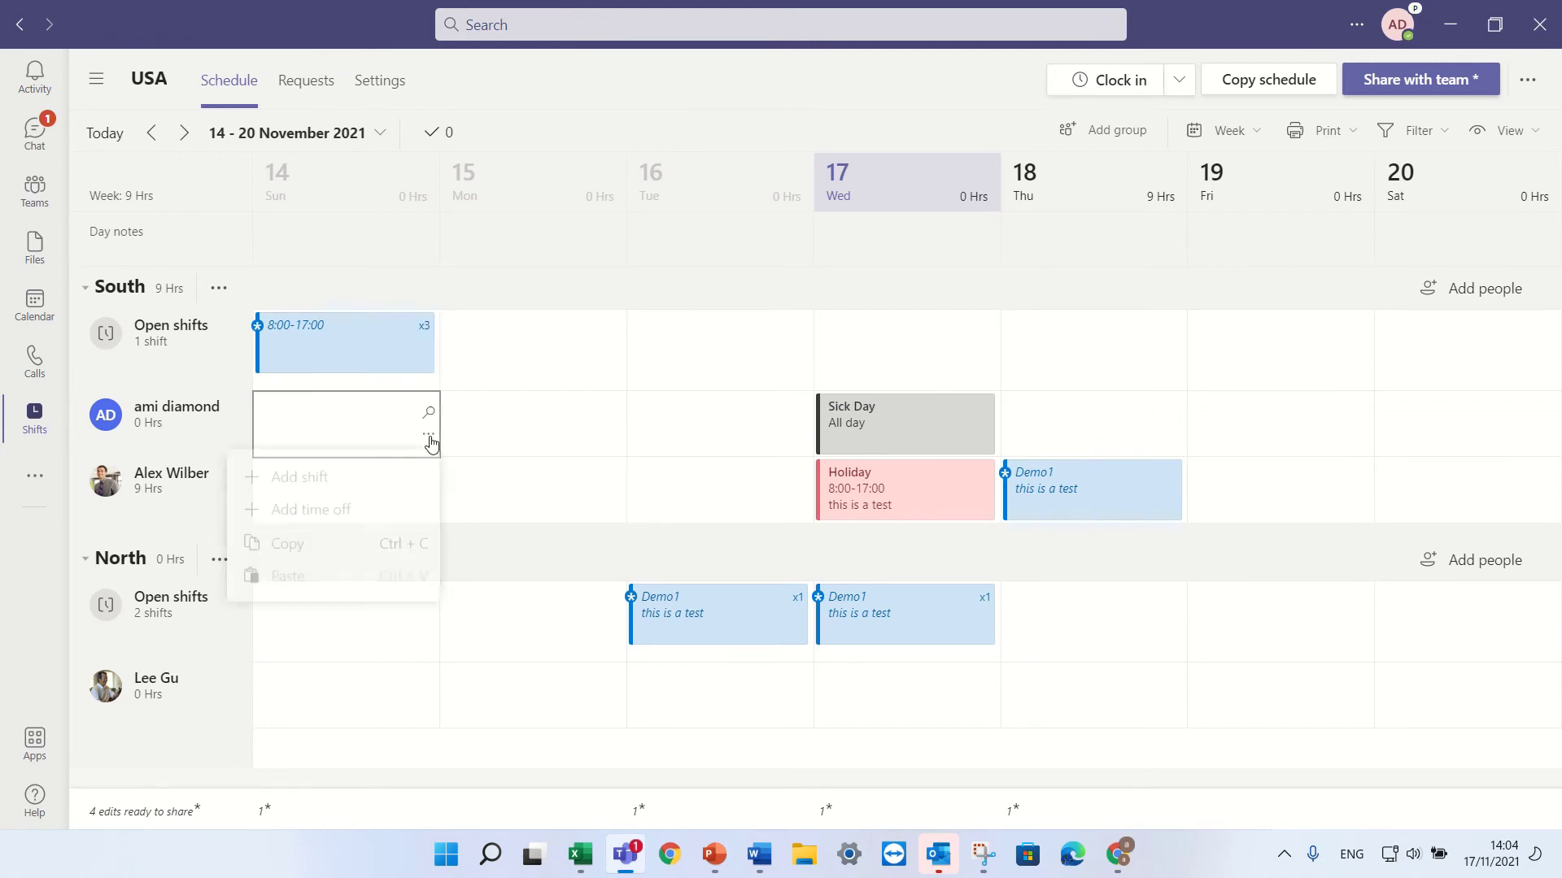
left_click(411, 484)
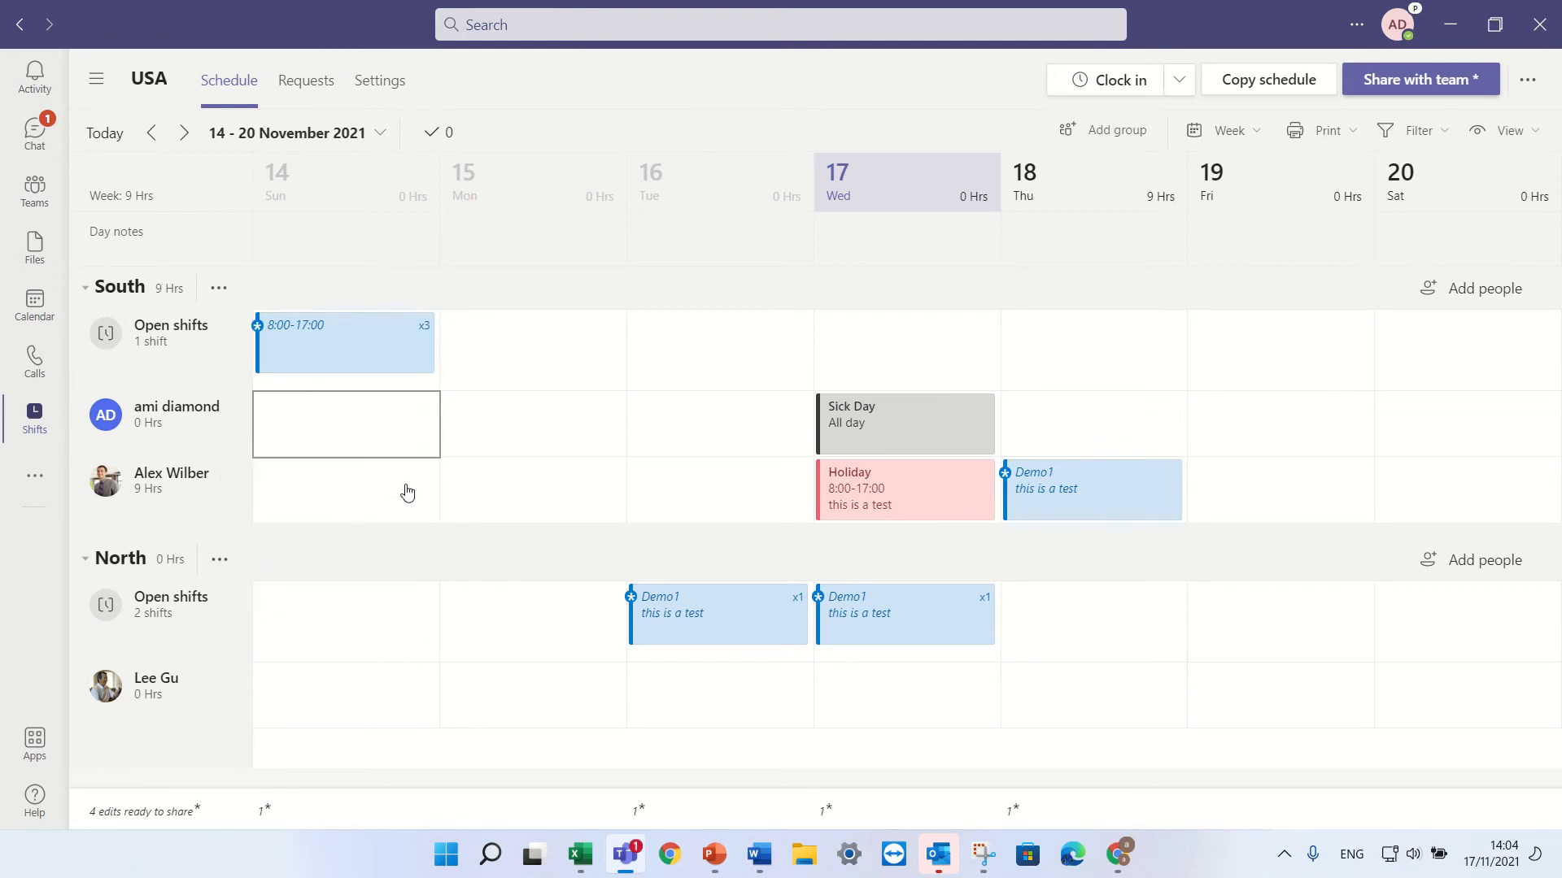
left_click(1529, 82)
Assign the South group's open 8:00-17:00 shift on 14 November to both South members, one slot each
left_click(423, 353)
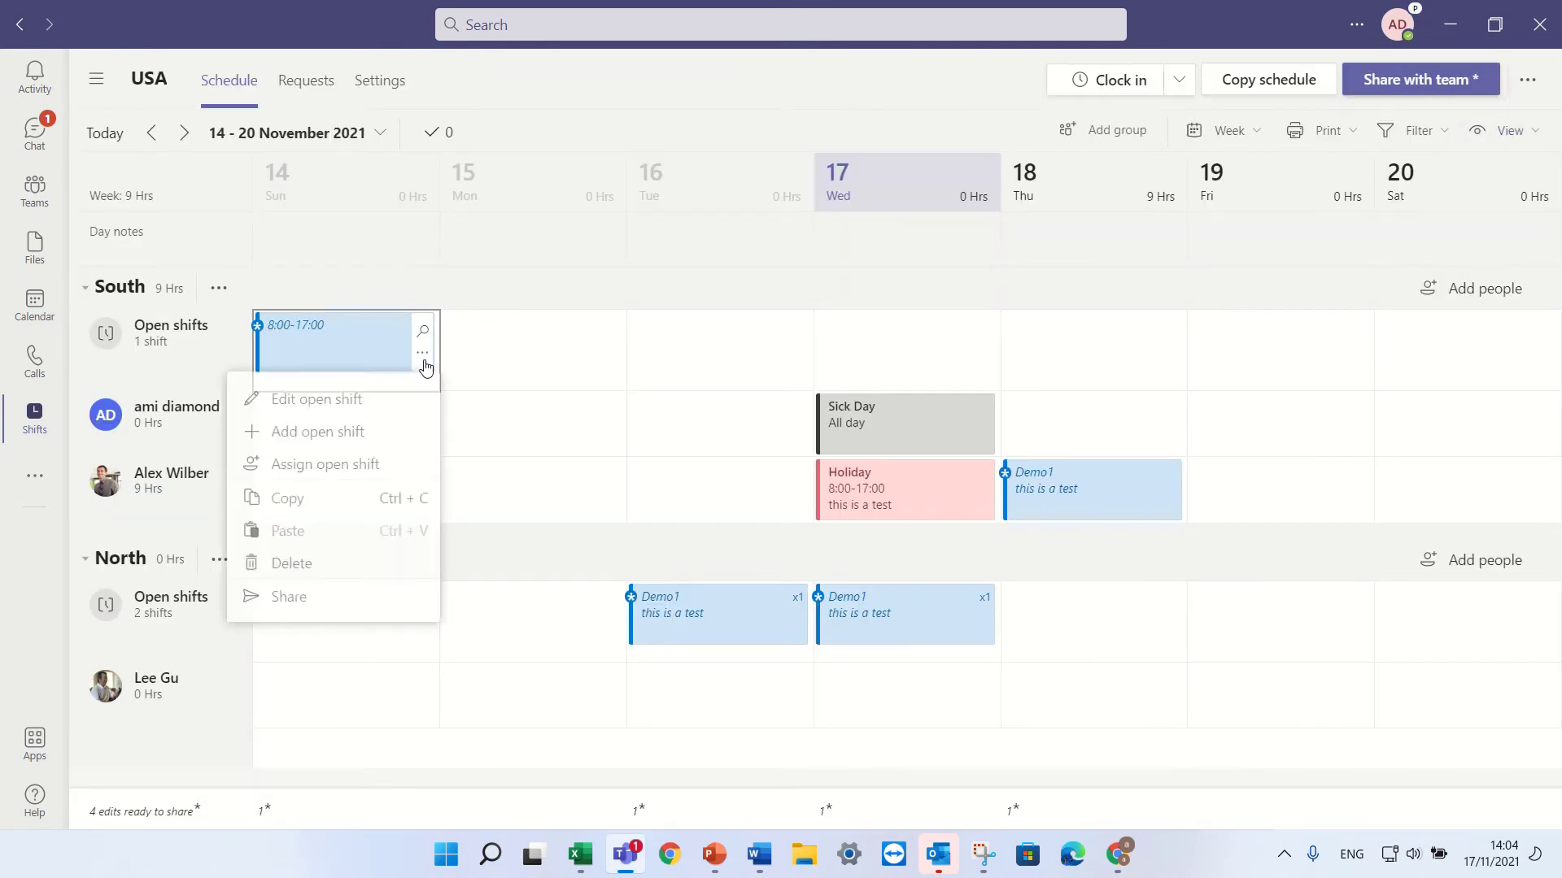
left_click(379, 476)
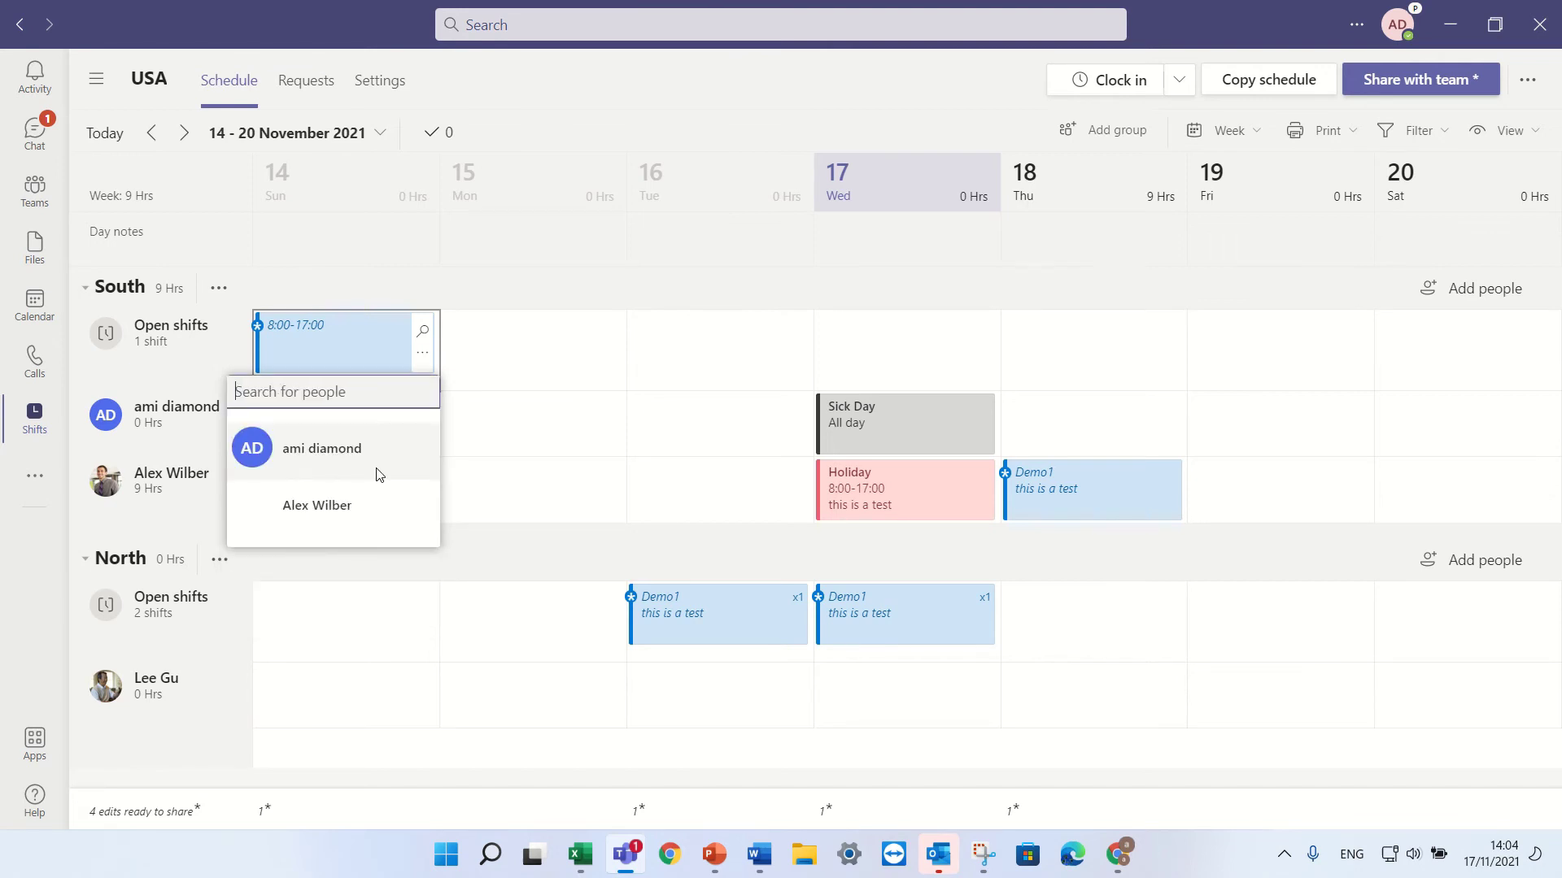
left_click(357, 449)
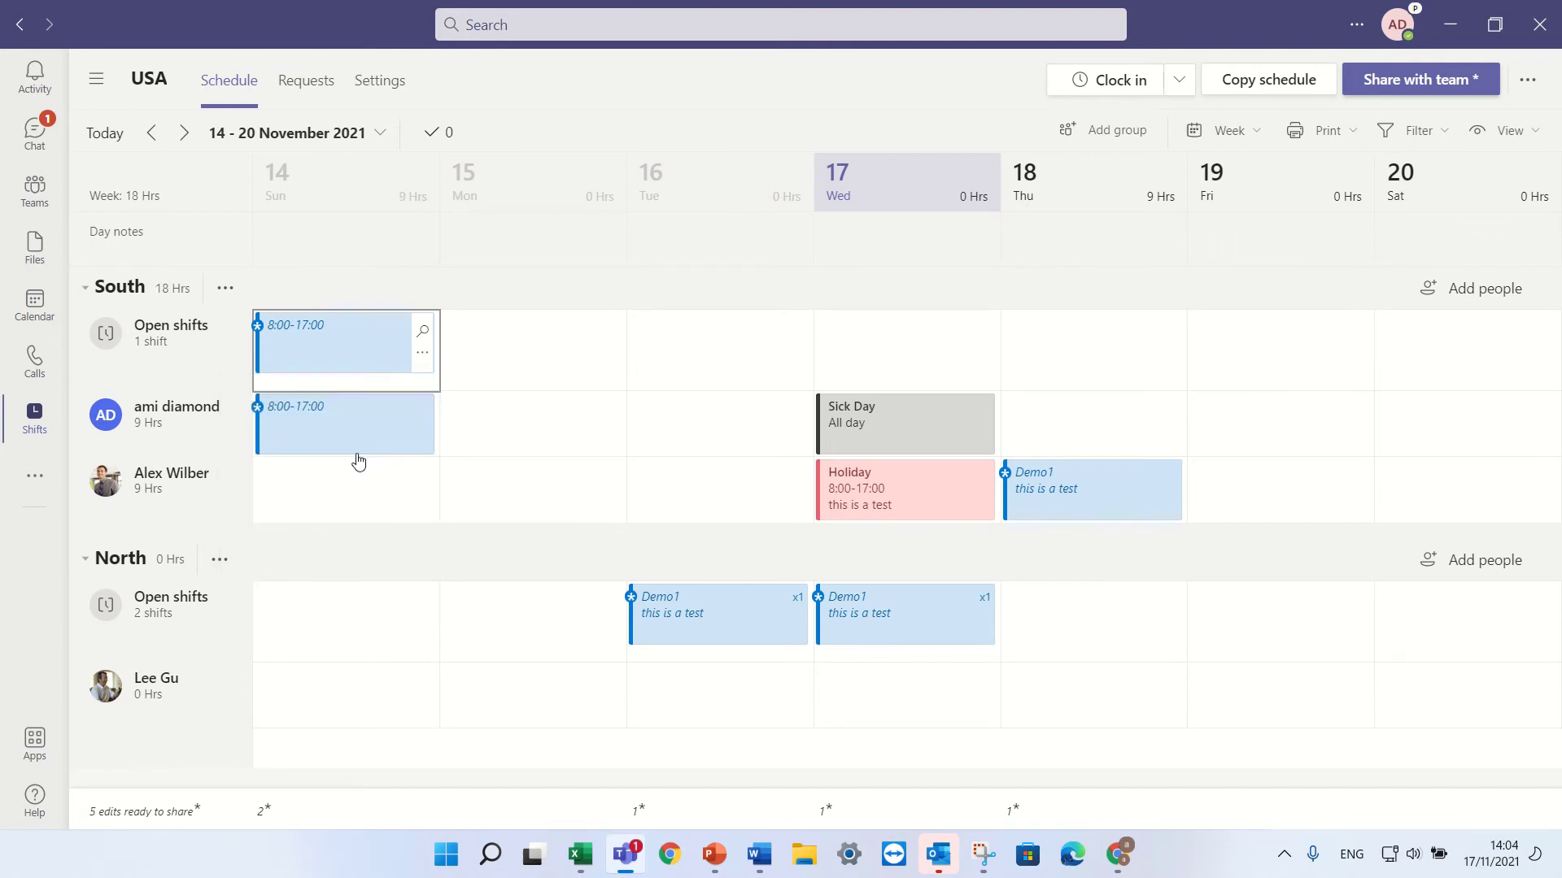
left_click(422, 352)
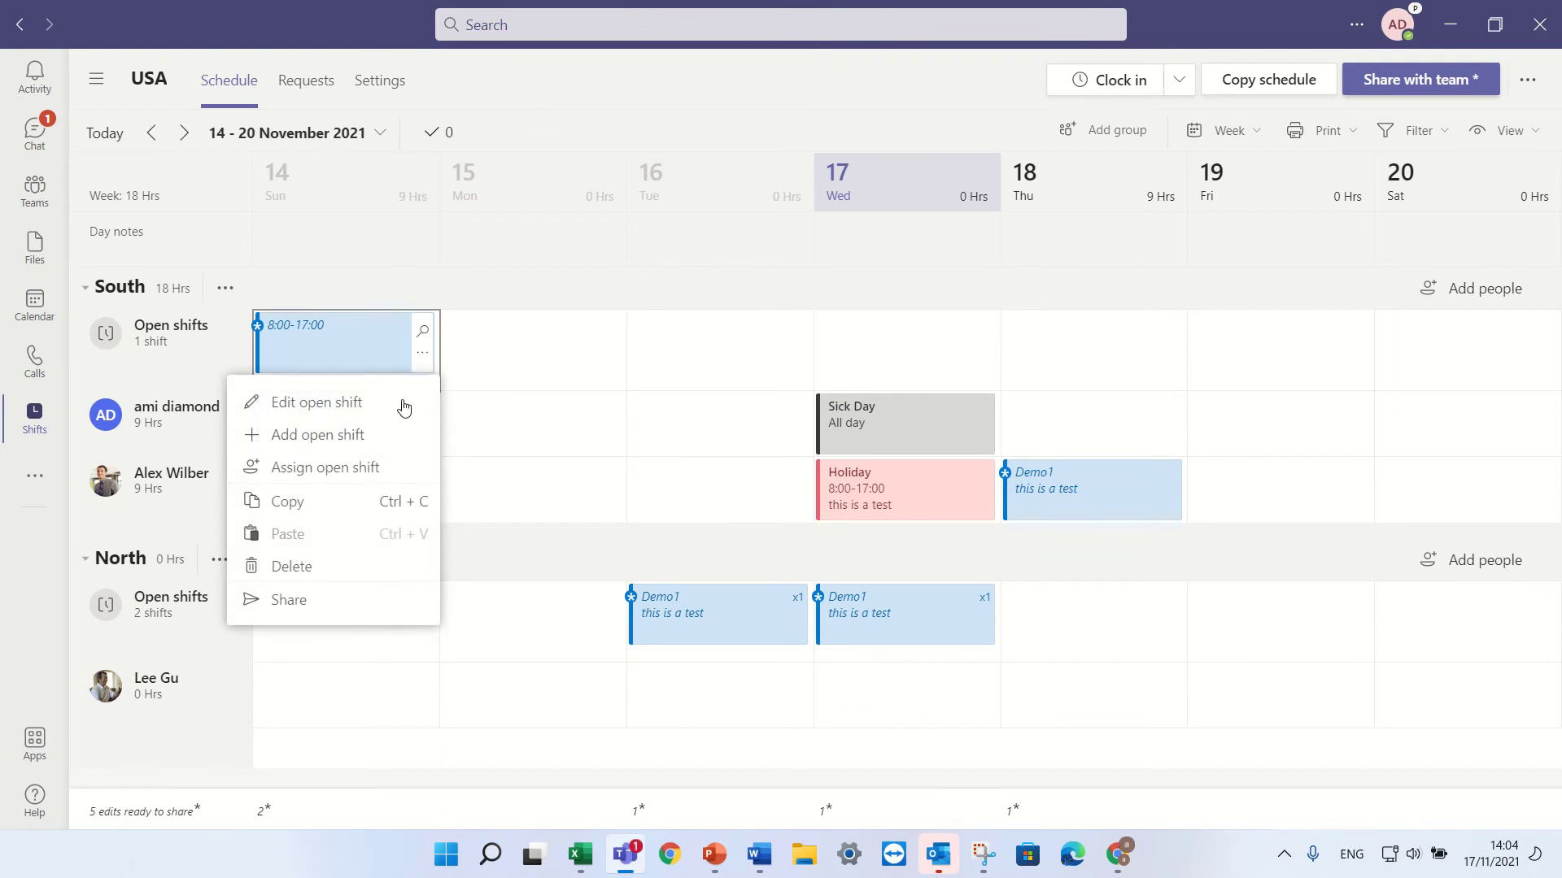
left_click(343, 467)
left_click(333, 500)
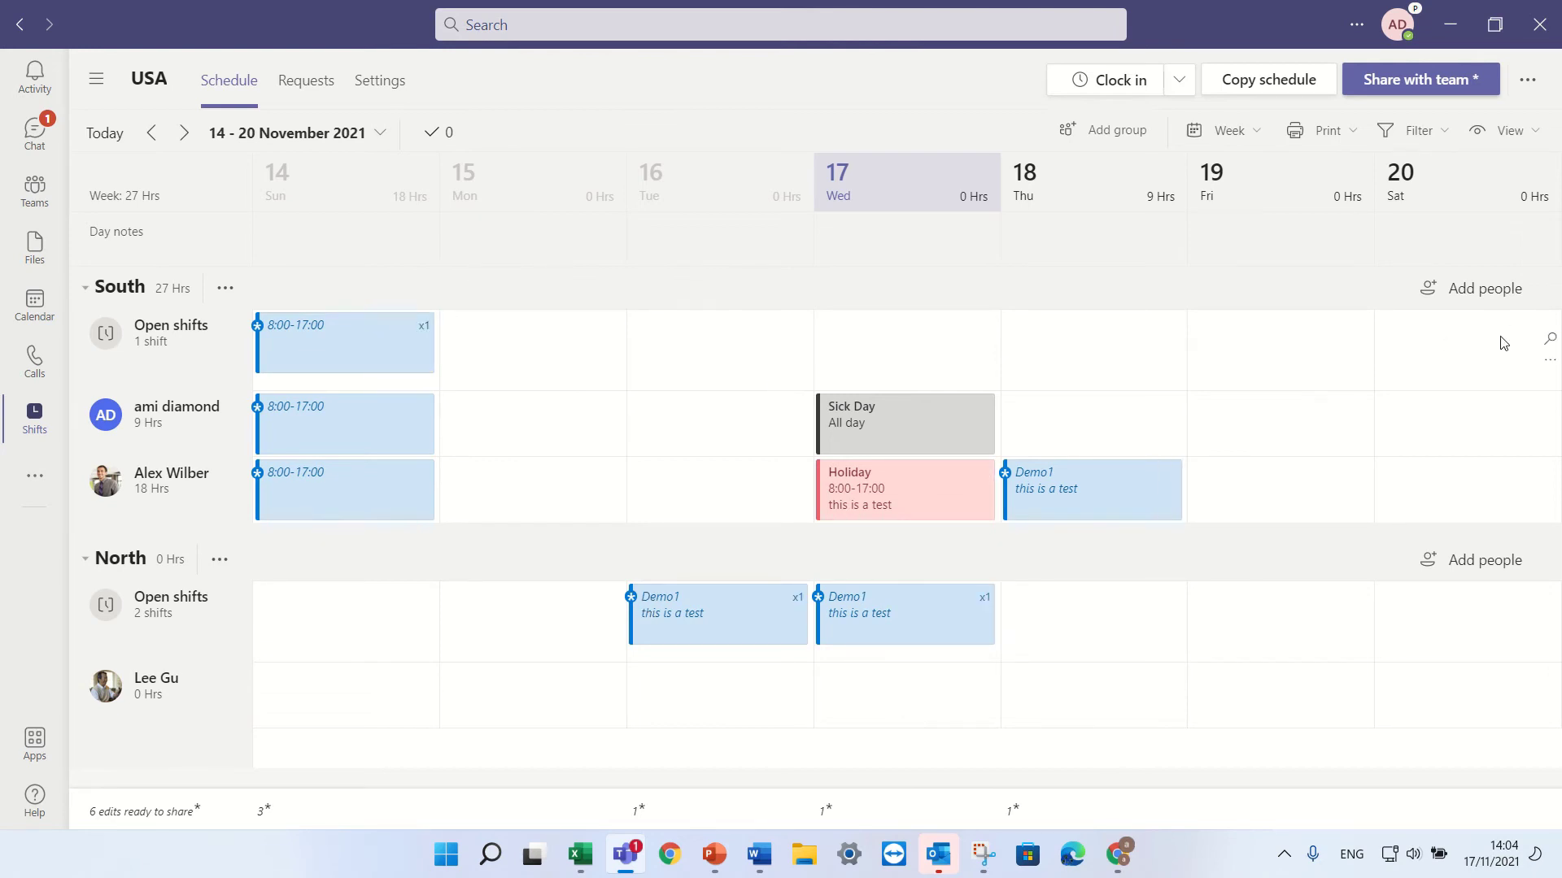
Examine the schedule grouped by shift instead of by people, and return to the people view
left_click(1529, 81)
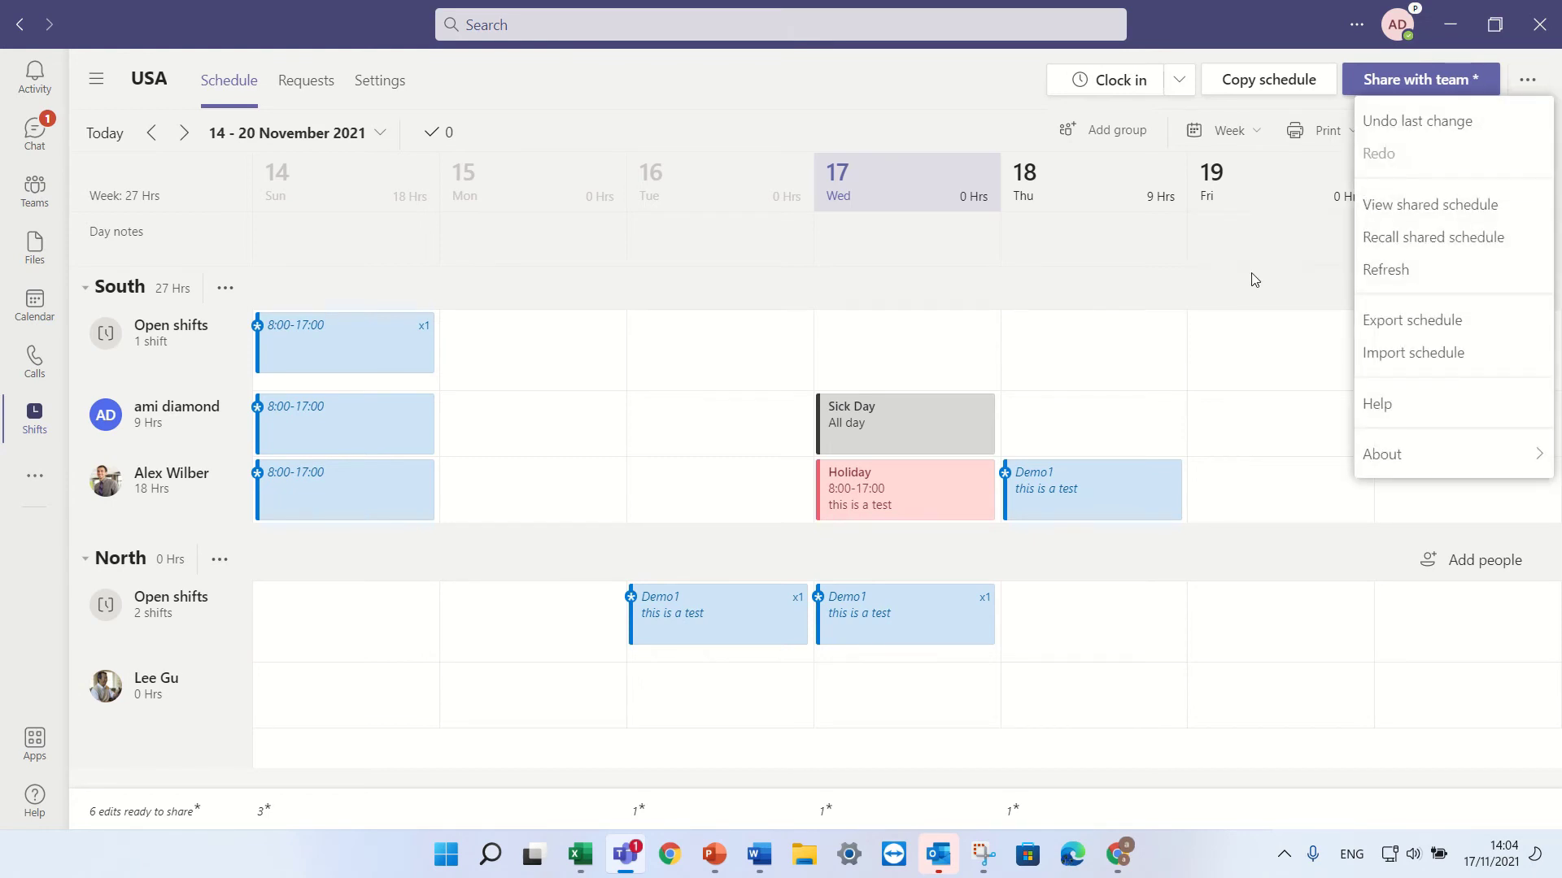
left_click(1153, 261)
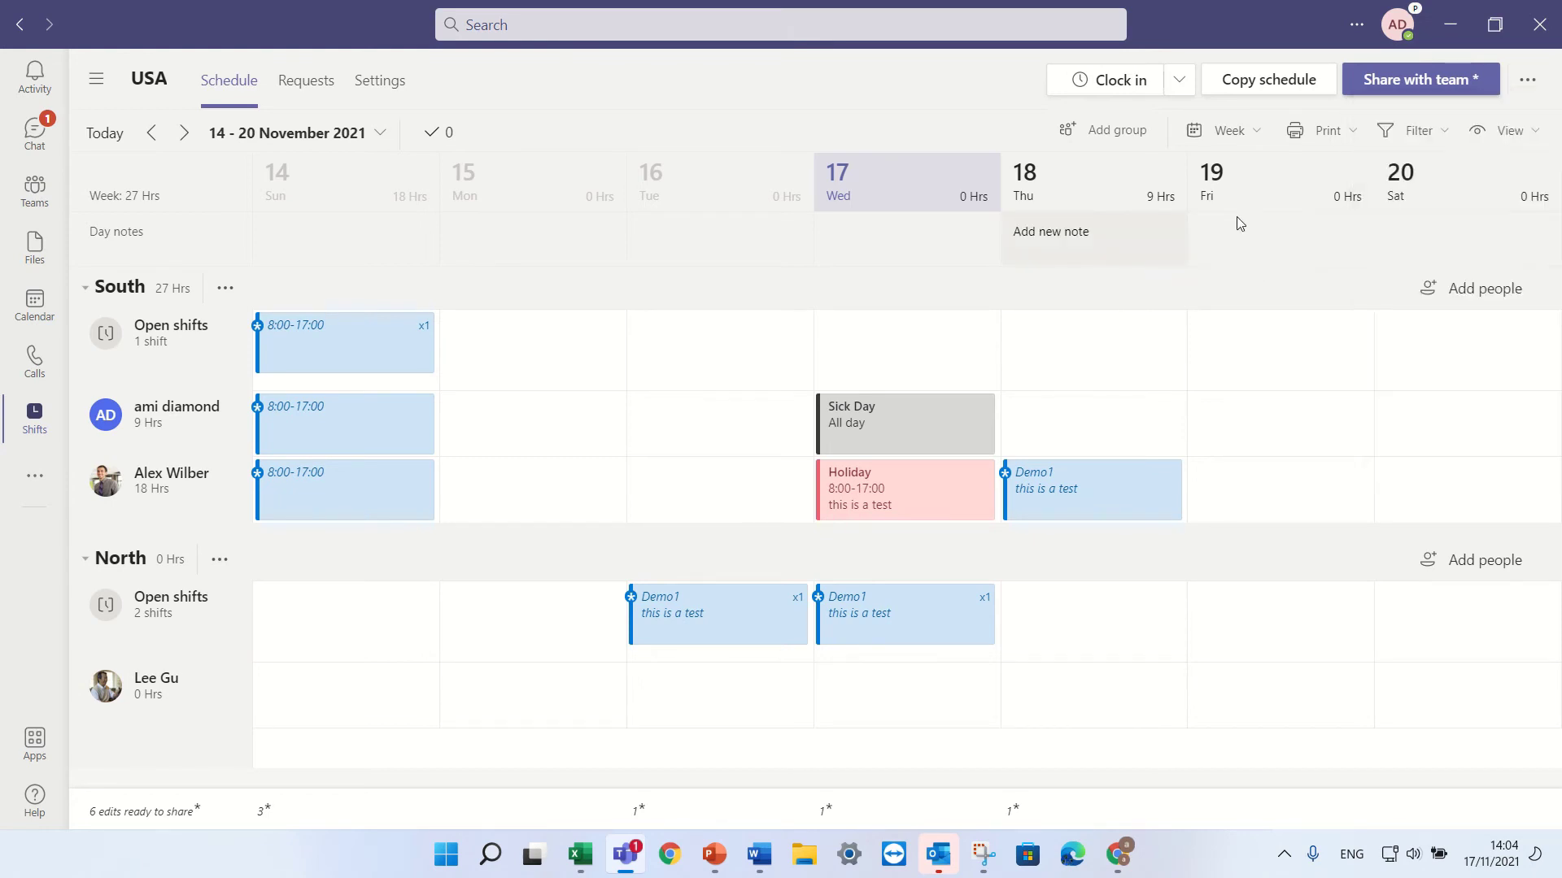
left_click(1513, 138)
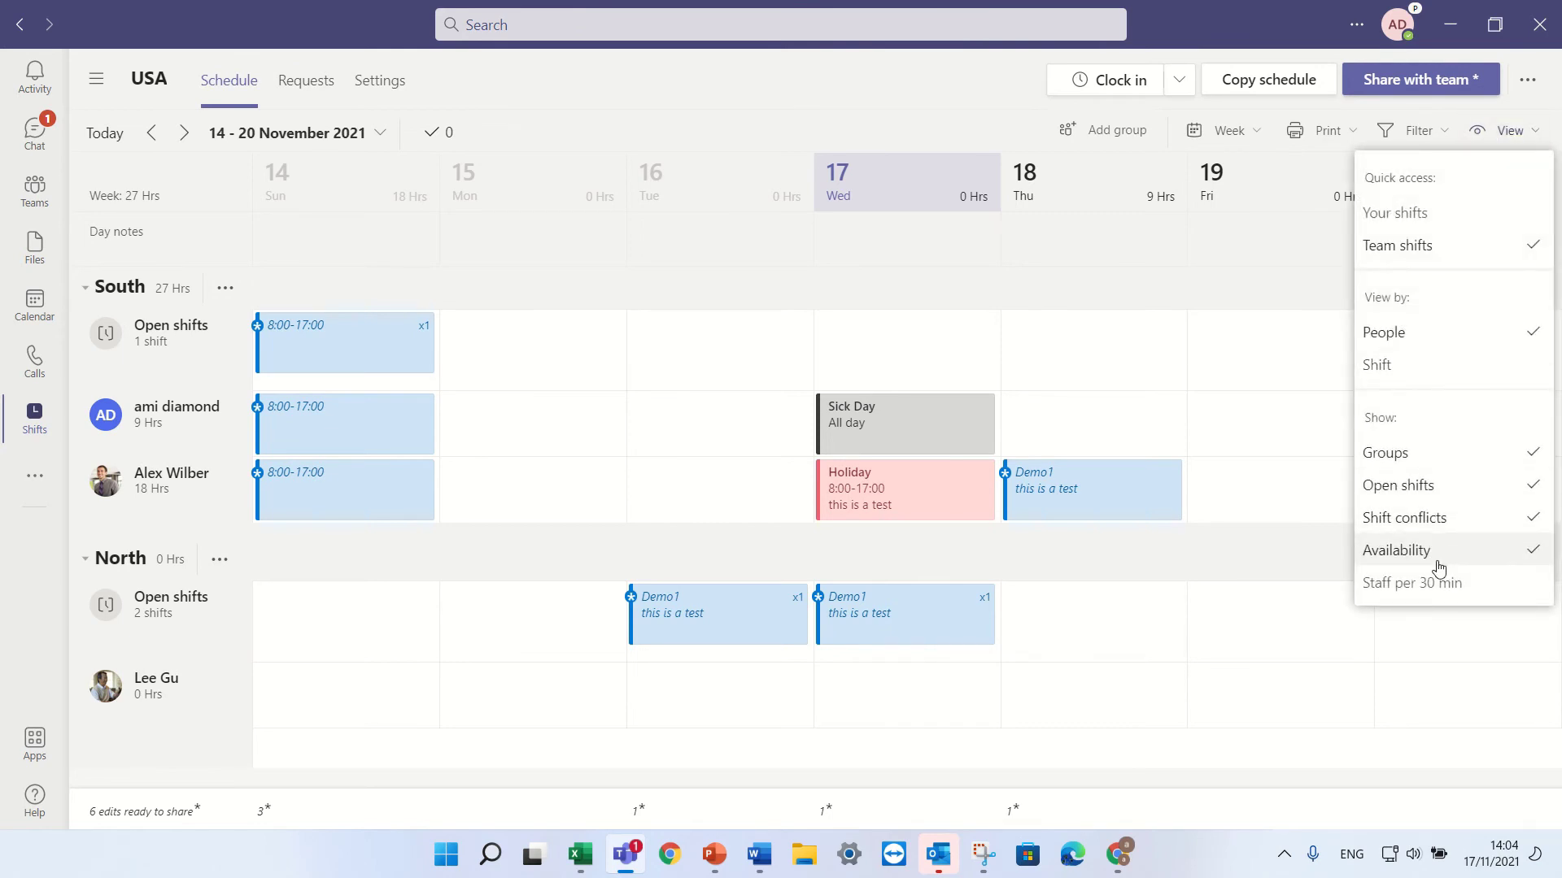
left_click(1445, 366)
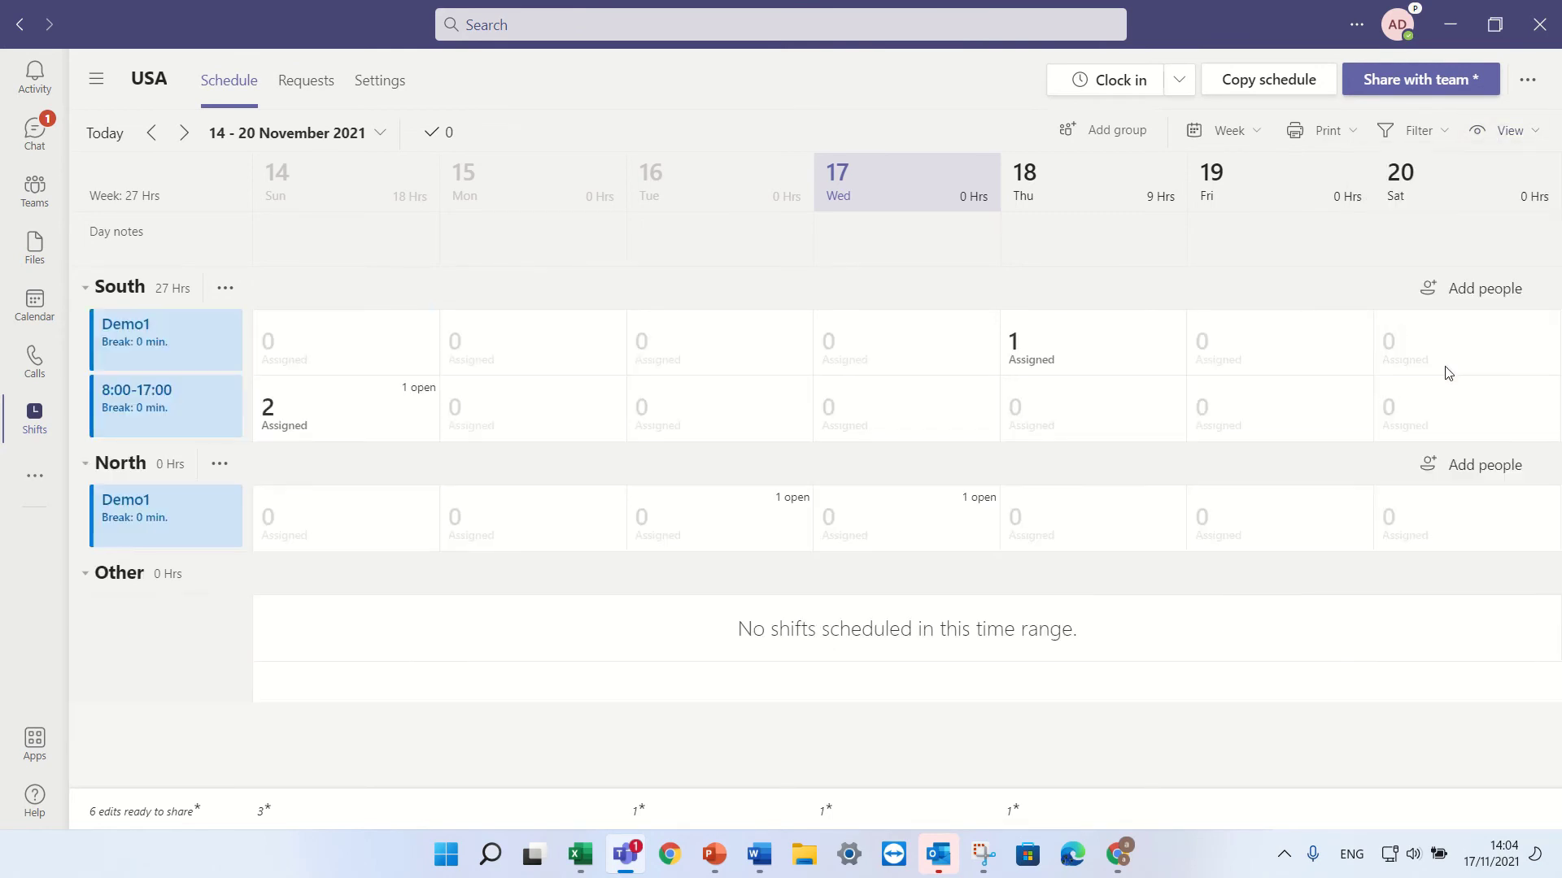
left_click(1541, 134)
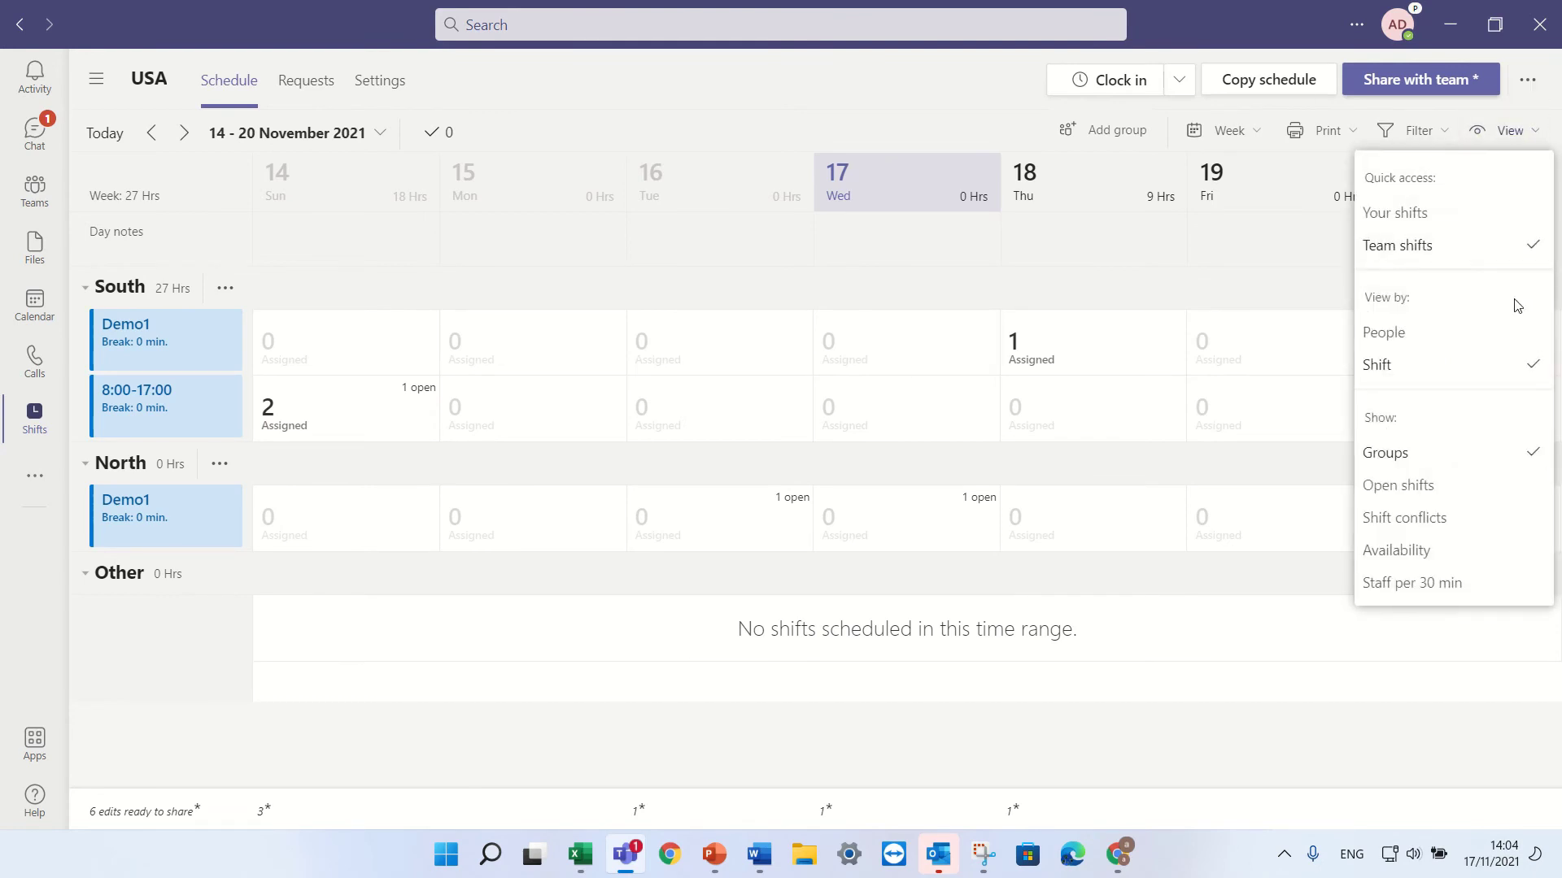
left_click(1497, 333)
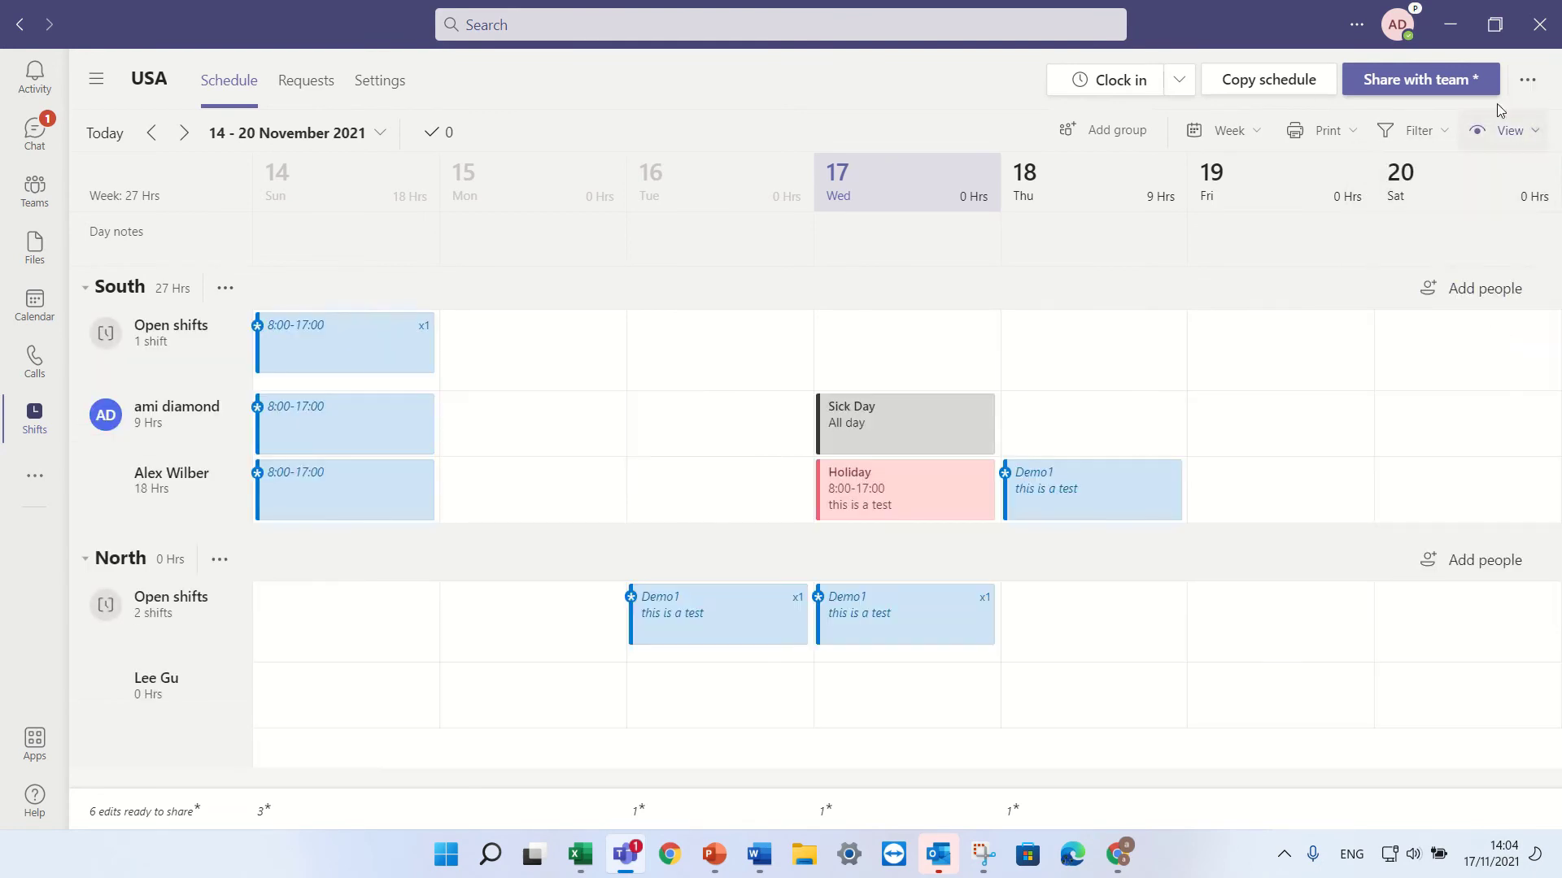
left_click(1527, 79)
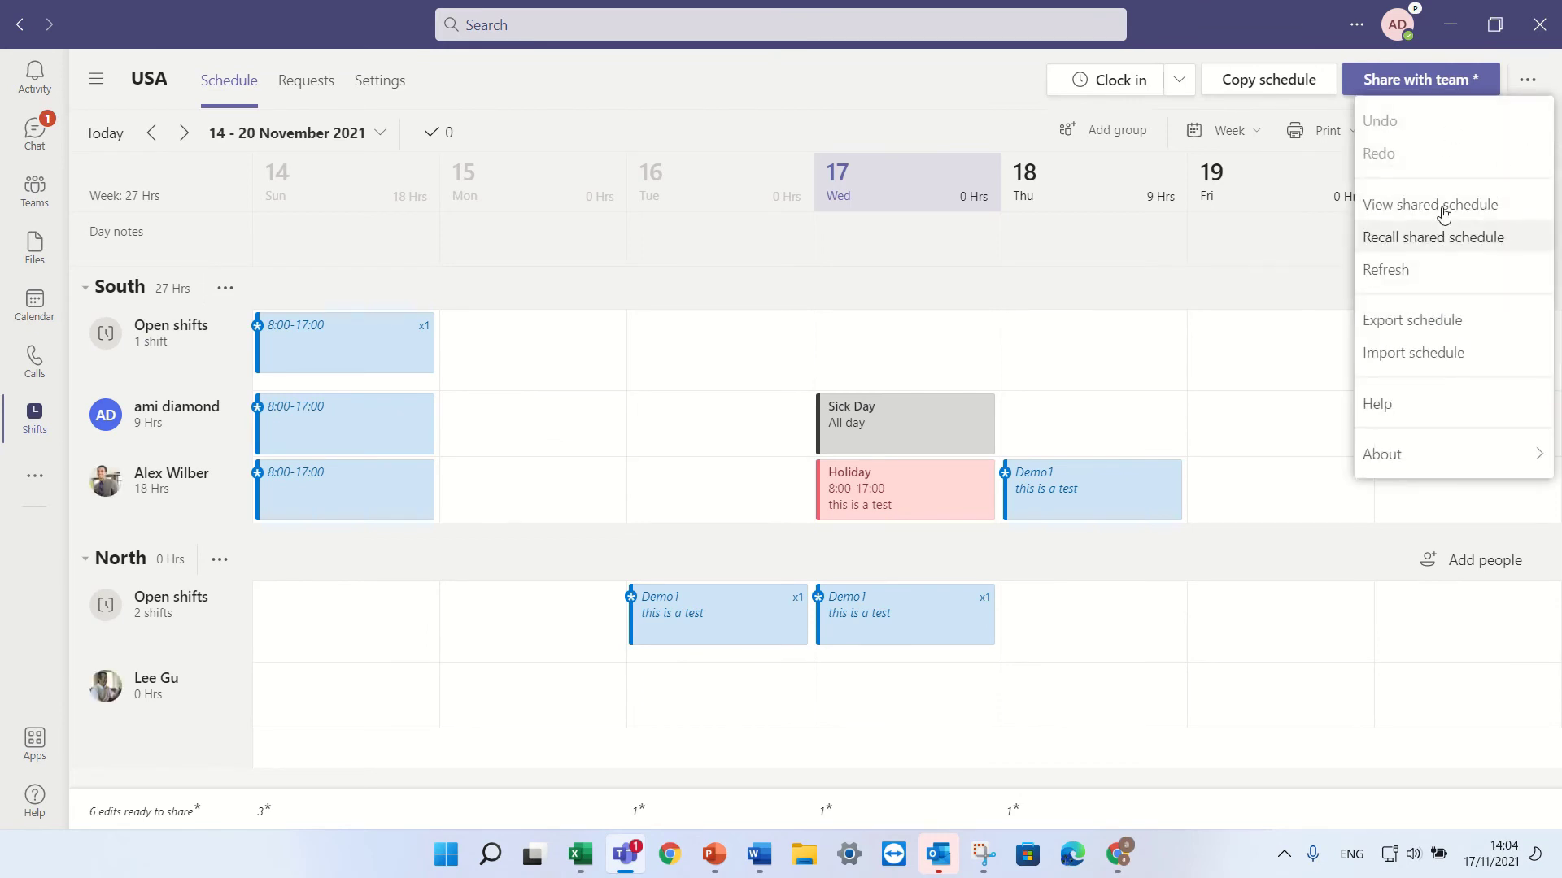
mouse_move(1079, 231)
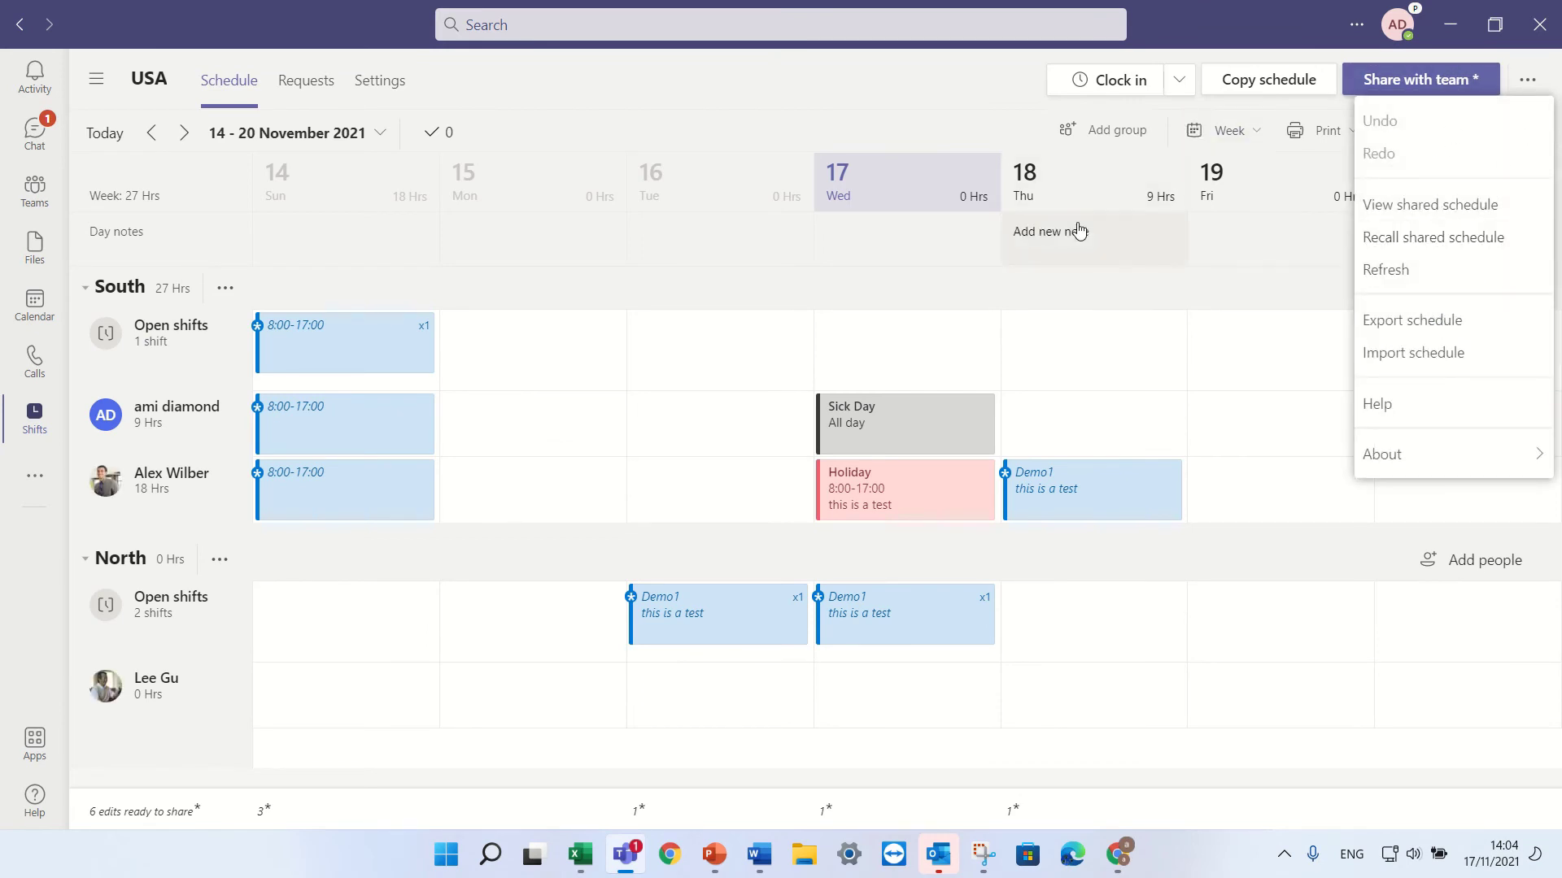
left_click(895, 72)
Export the schedule of 14/11/2021 to 20/11/2021 with shift notes, daily hours and time off, and open the downloaded Excel workbook
left_click(1526, 80)
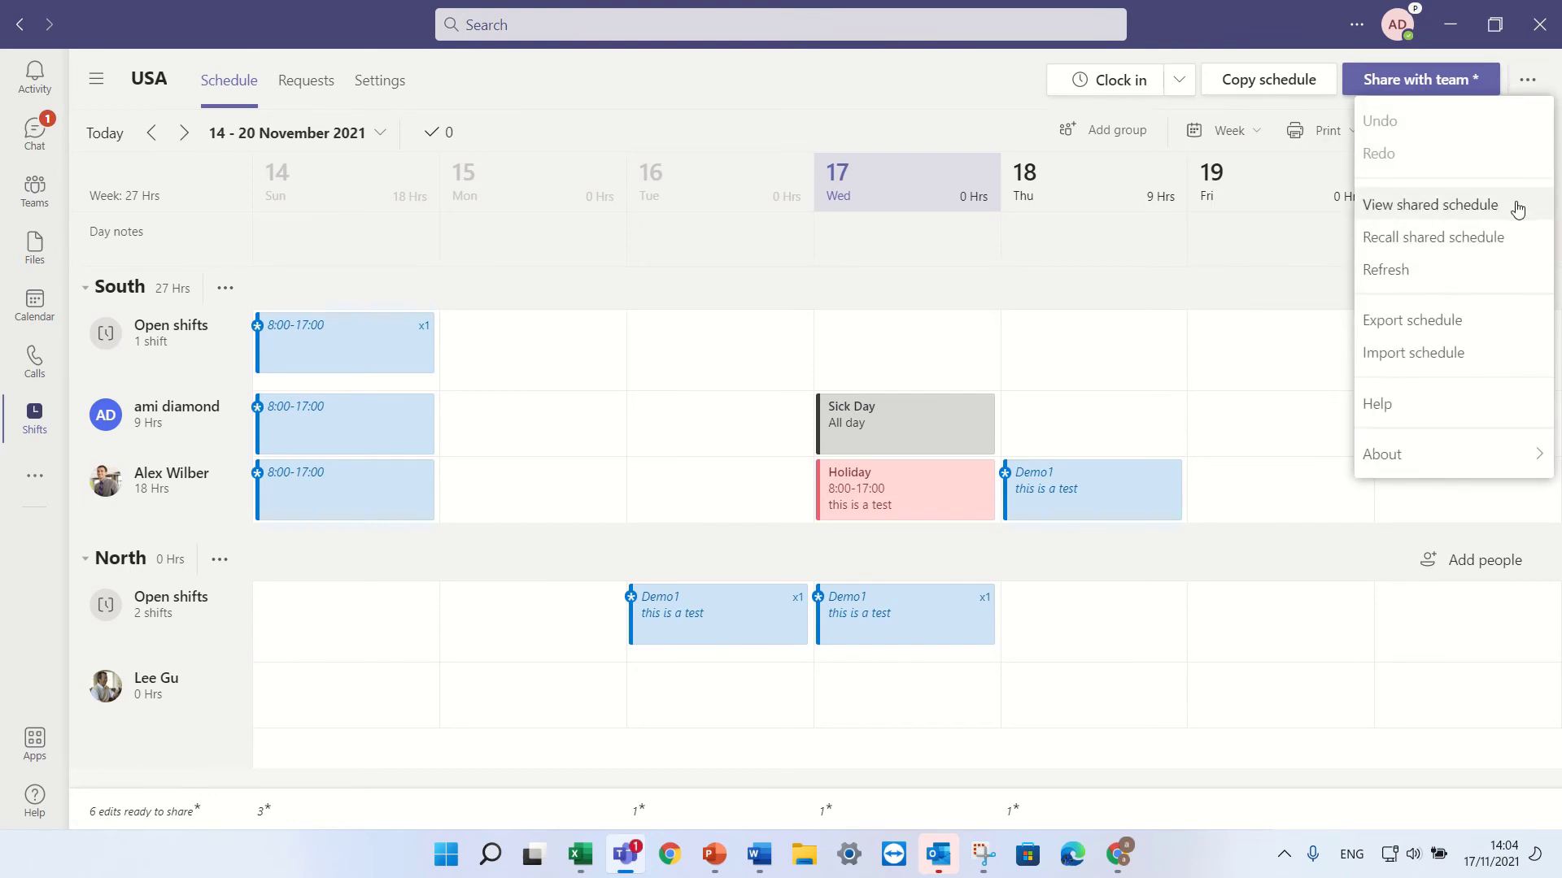
left_click(1495, 319)
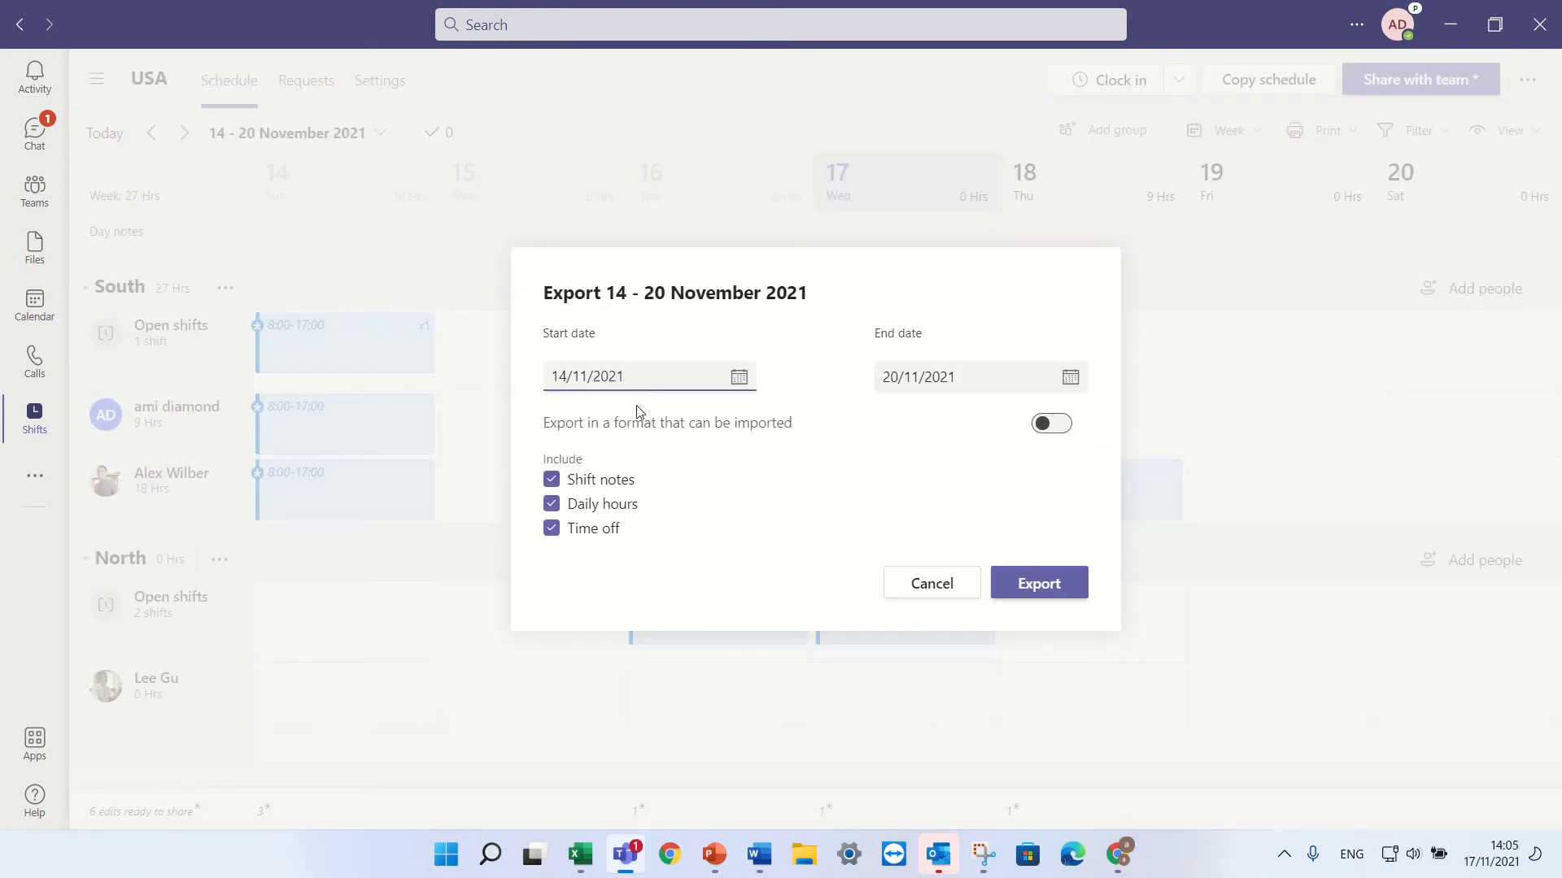
left_click(1045, 594)
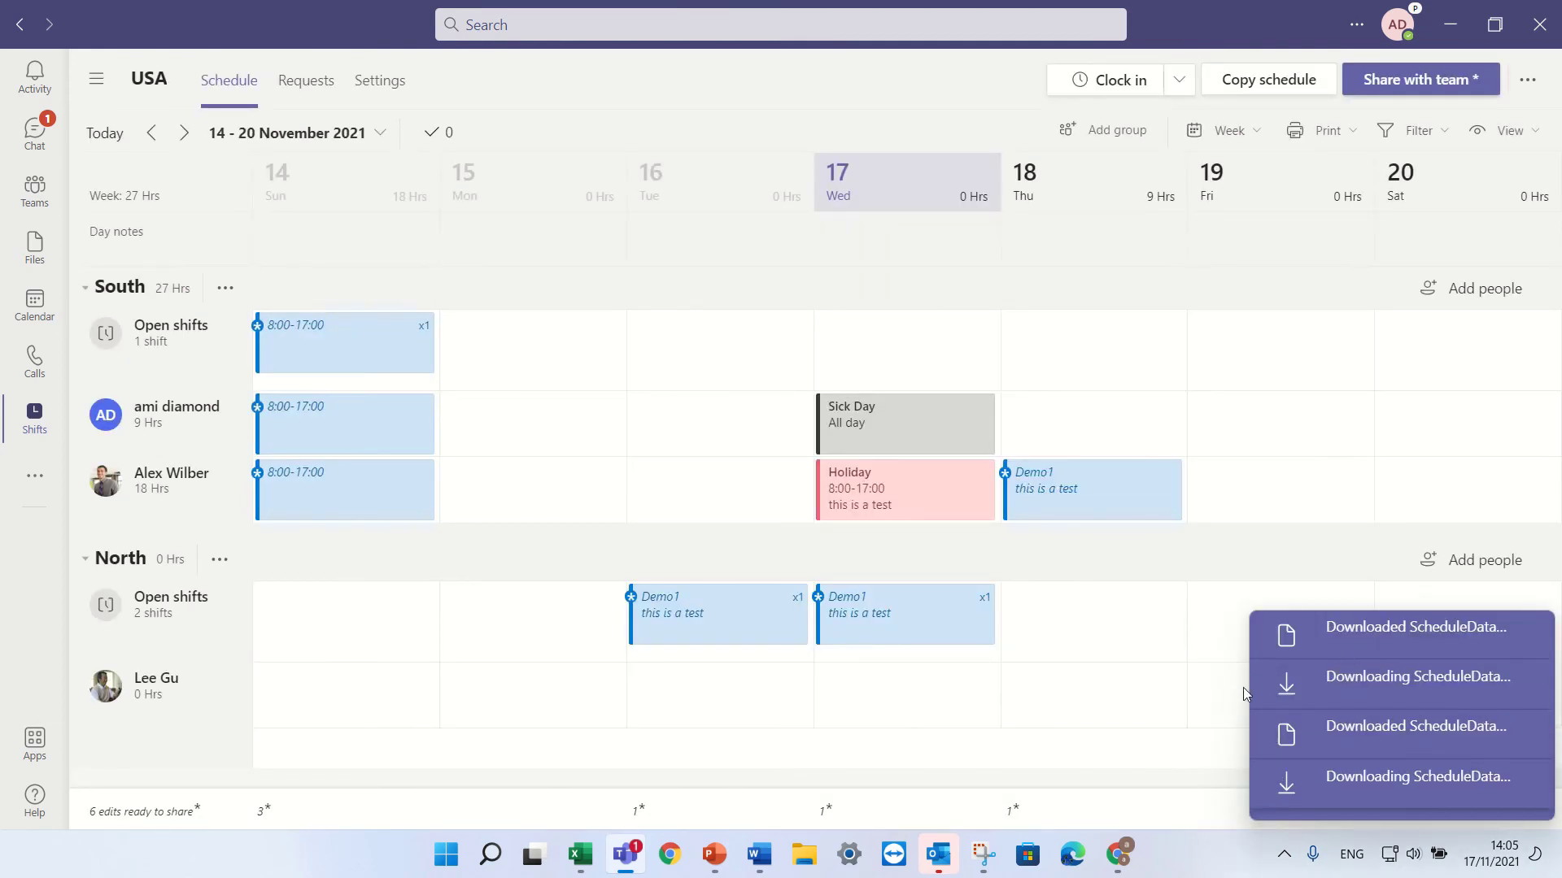
left_click(1383, 642)
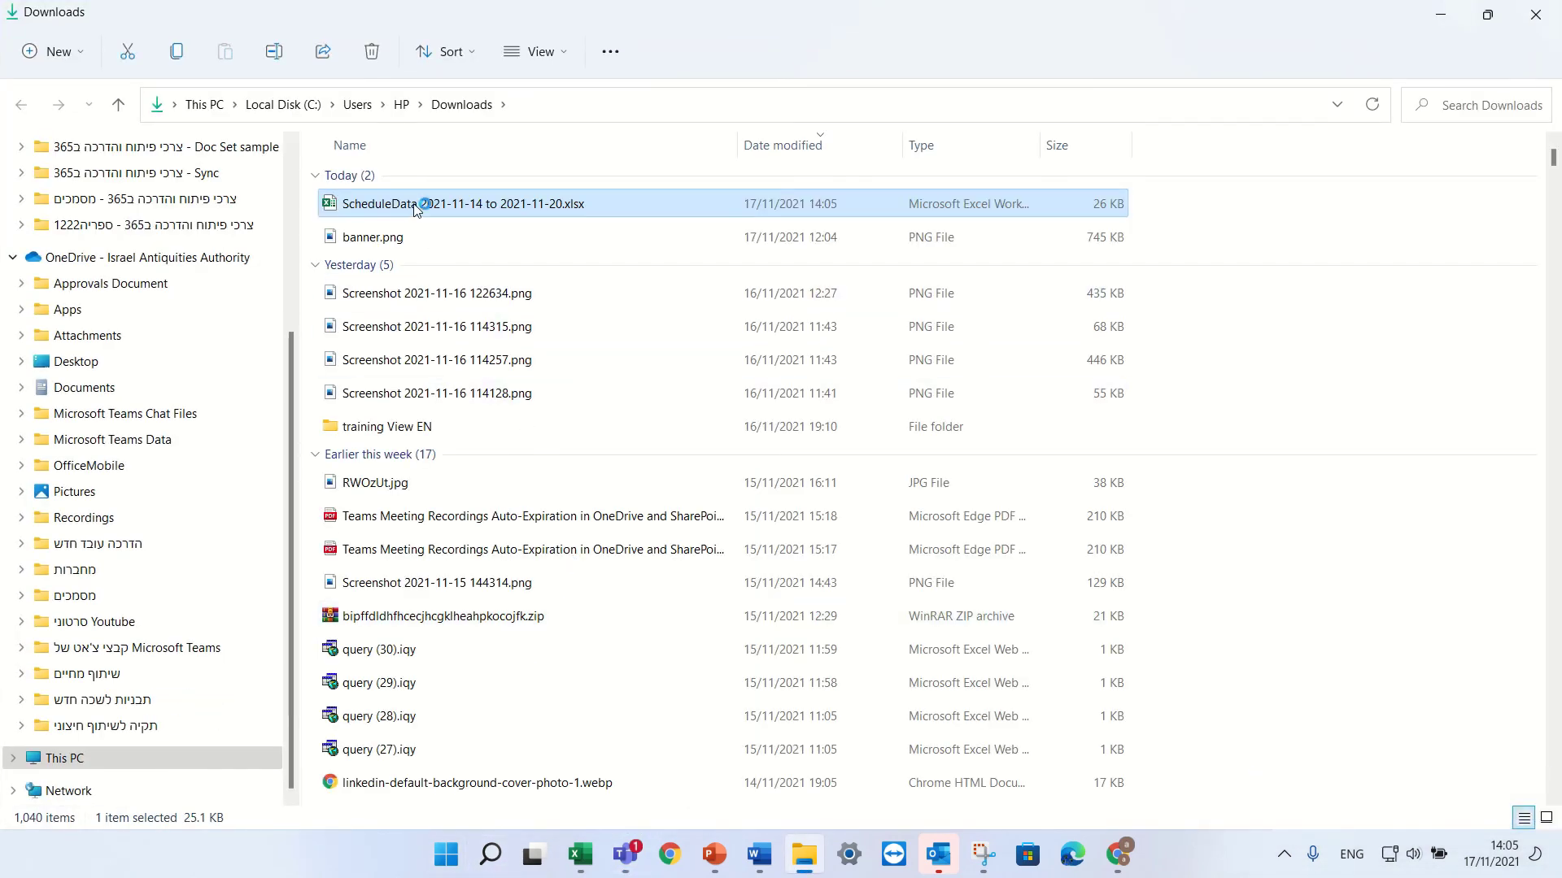
double_click(415, 206)
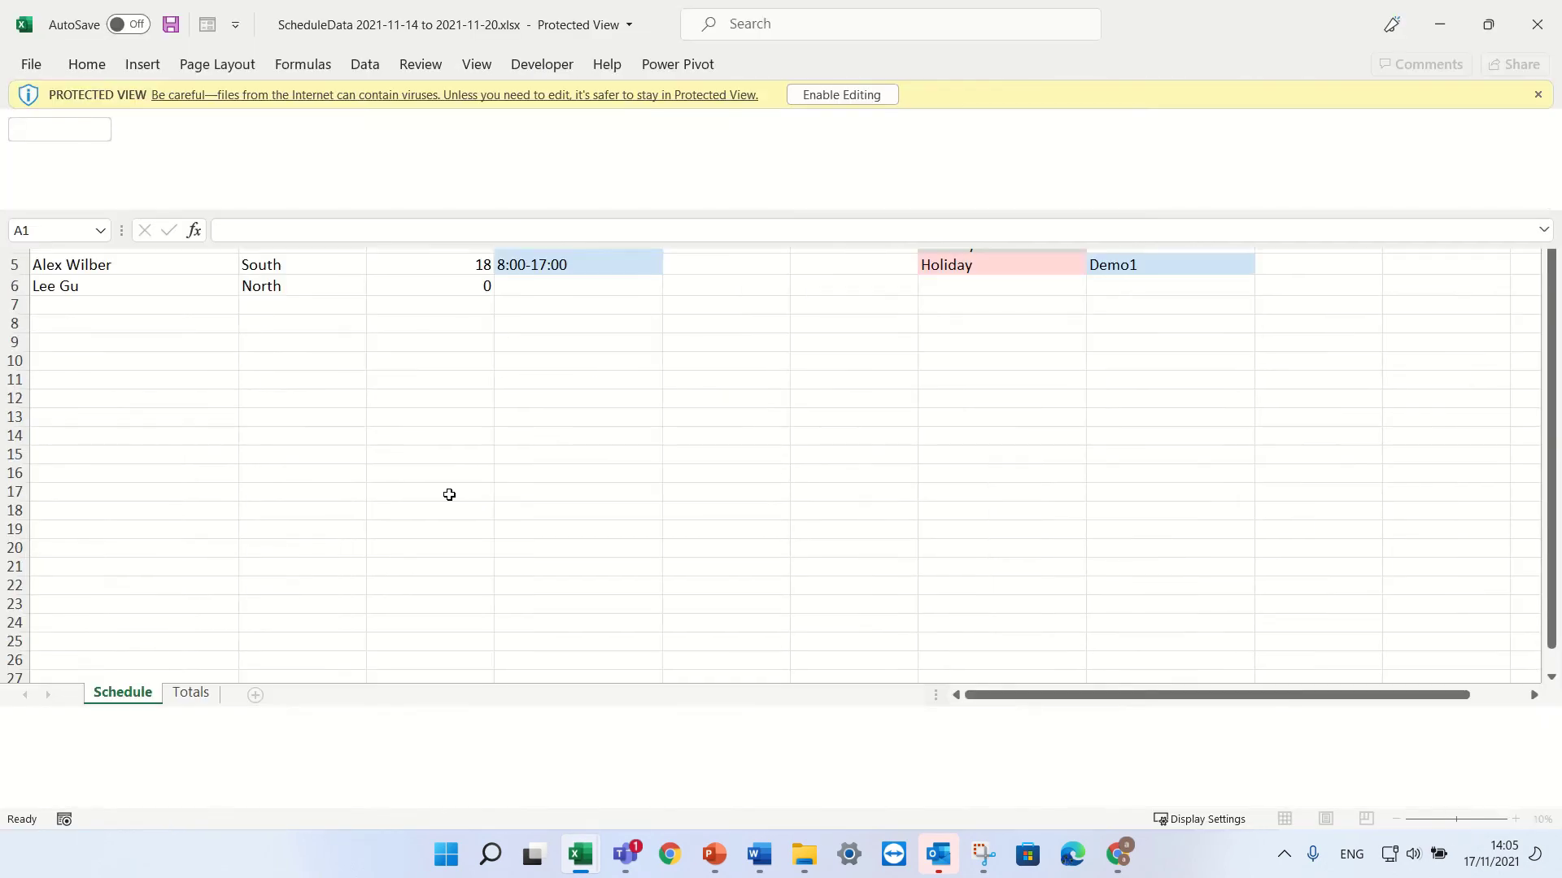
Examine the members, group positions, shifts and time-off entries on the exported workbook's Schedule sheet
left_click_drag(539, 245, 536, 262)
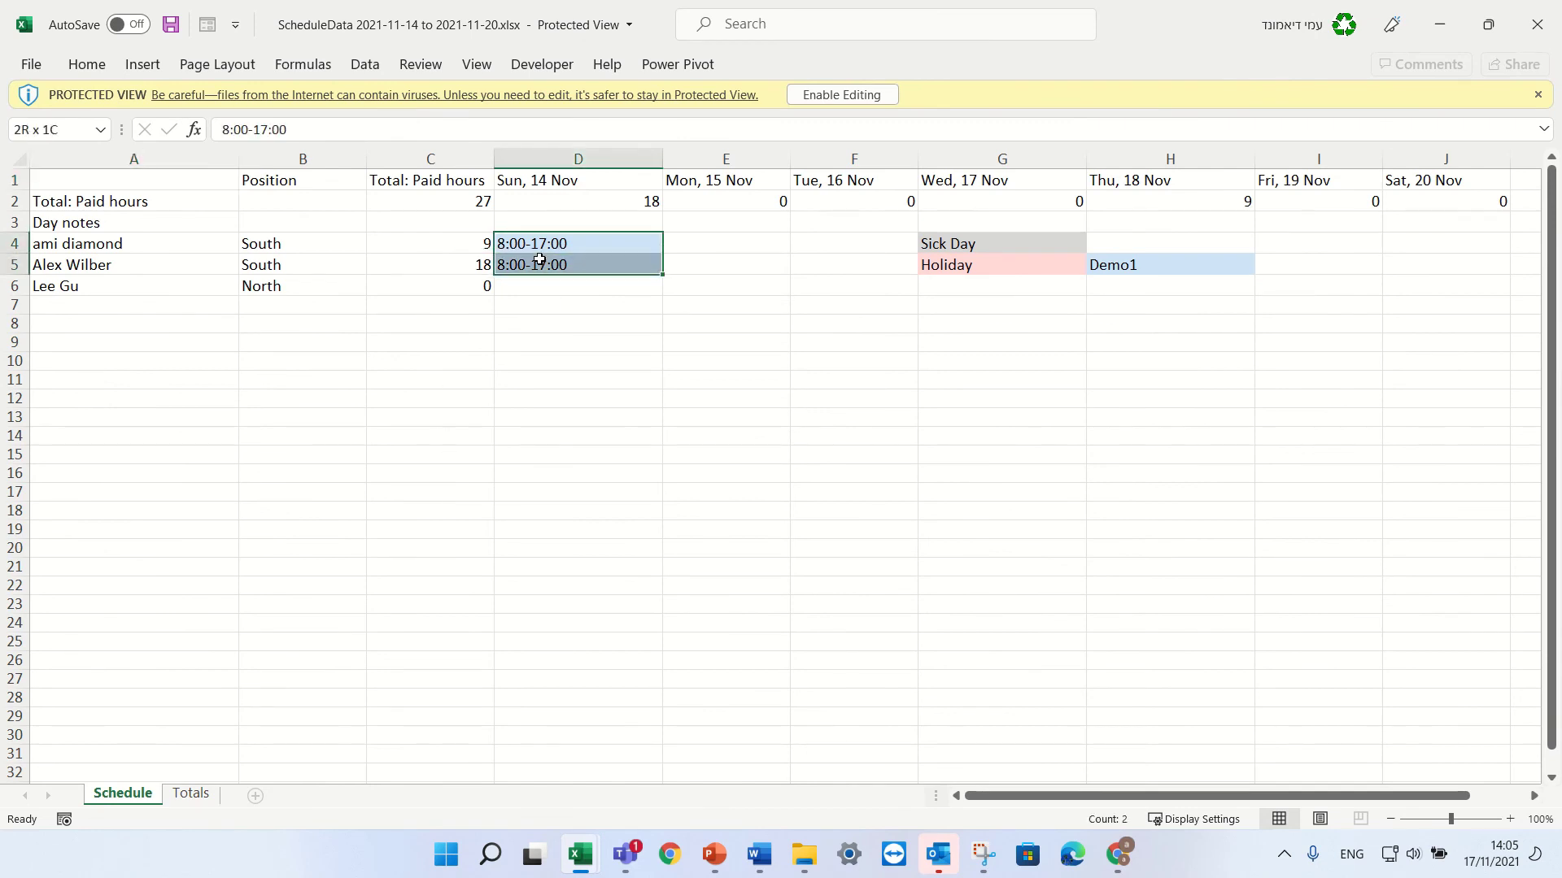
left_click_drag(969, 247, 1058, 266)
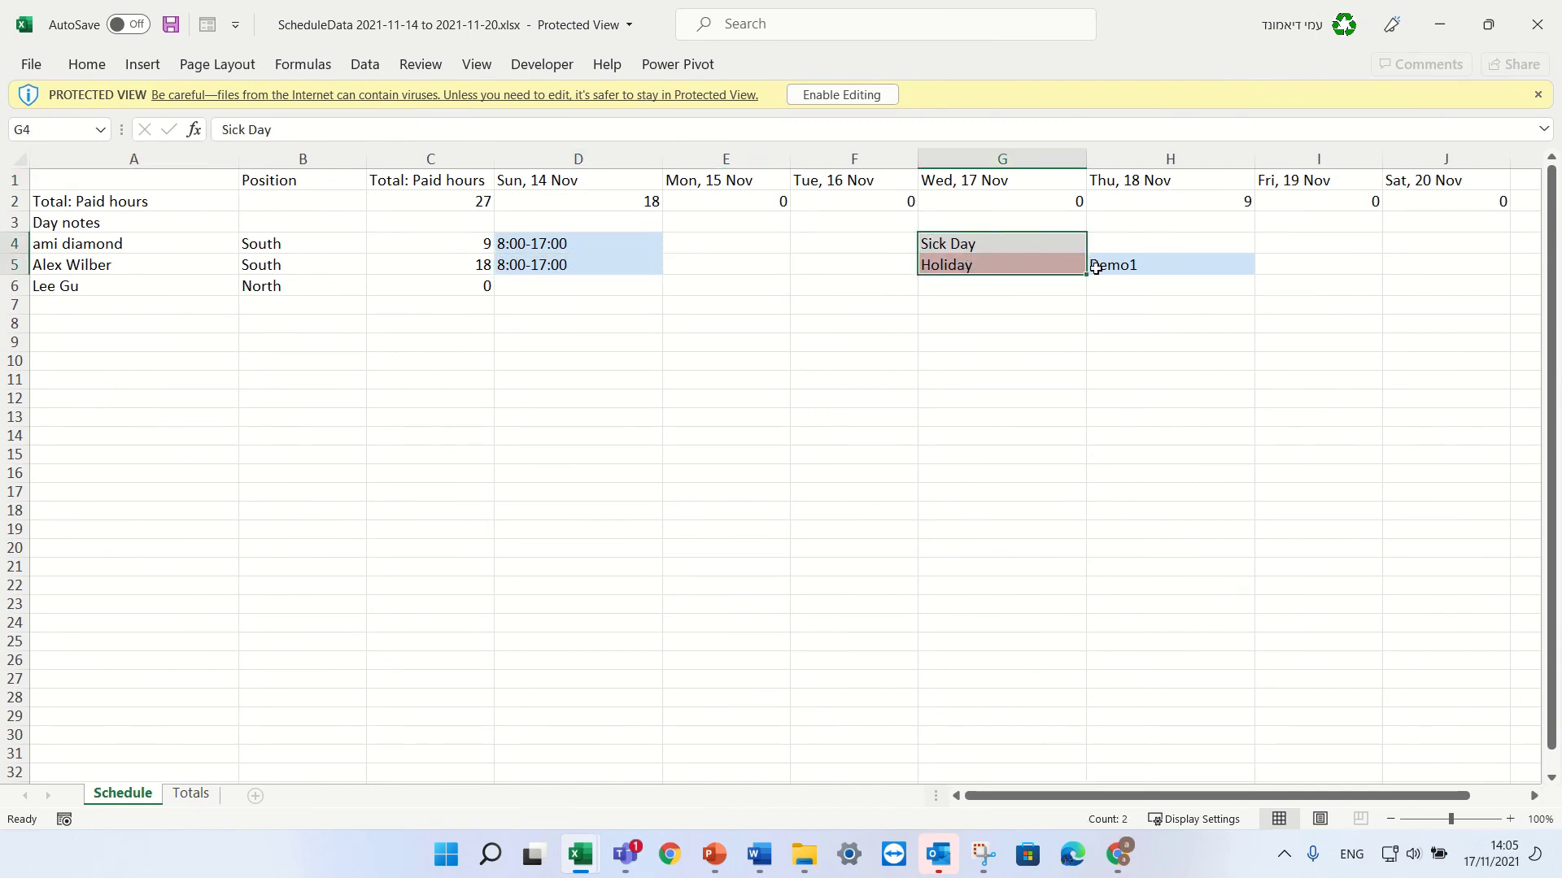
left_click(1136, 262)
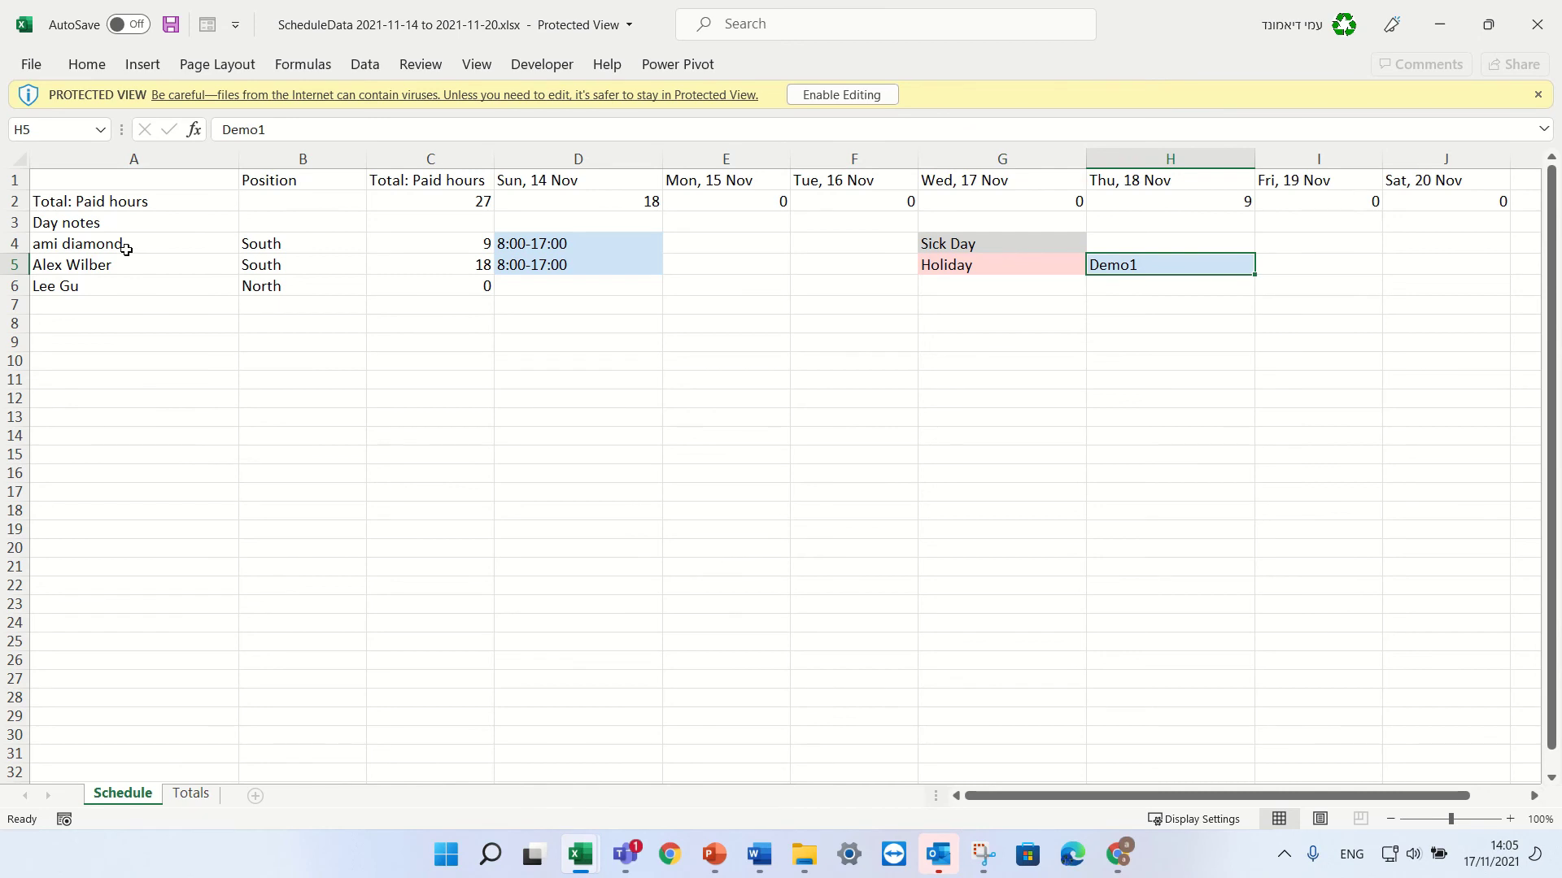
left_click_drag(126, 248, 115, 276)
left_click_drag(296, 244, 296, 294)
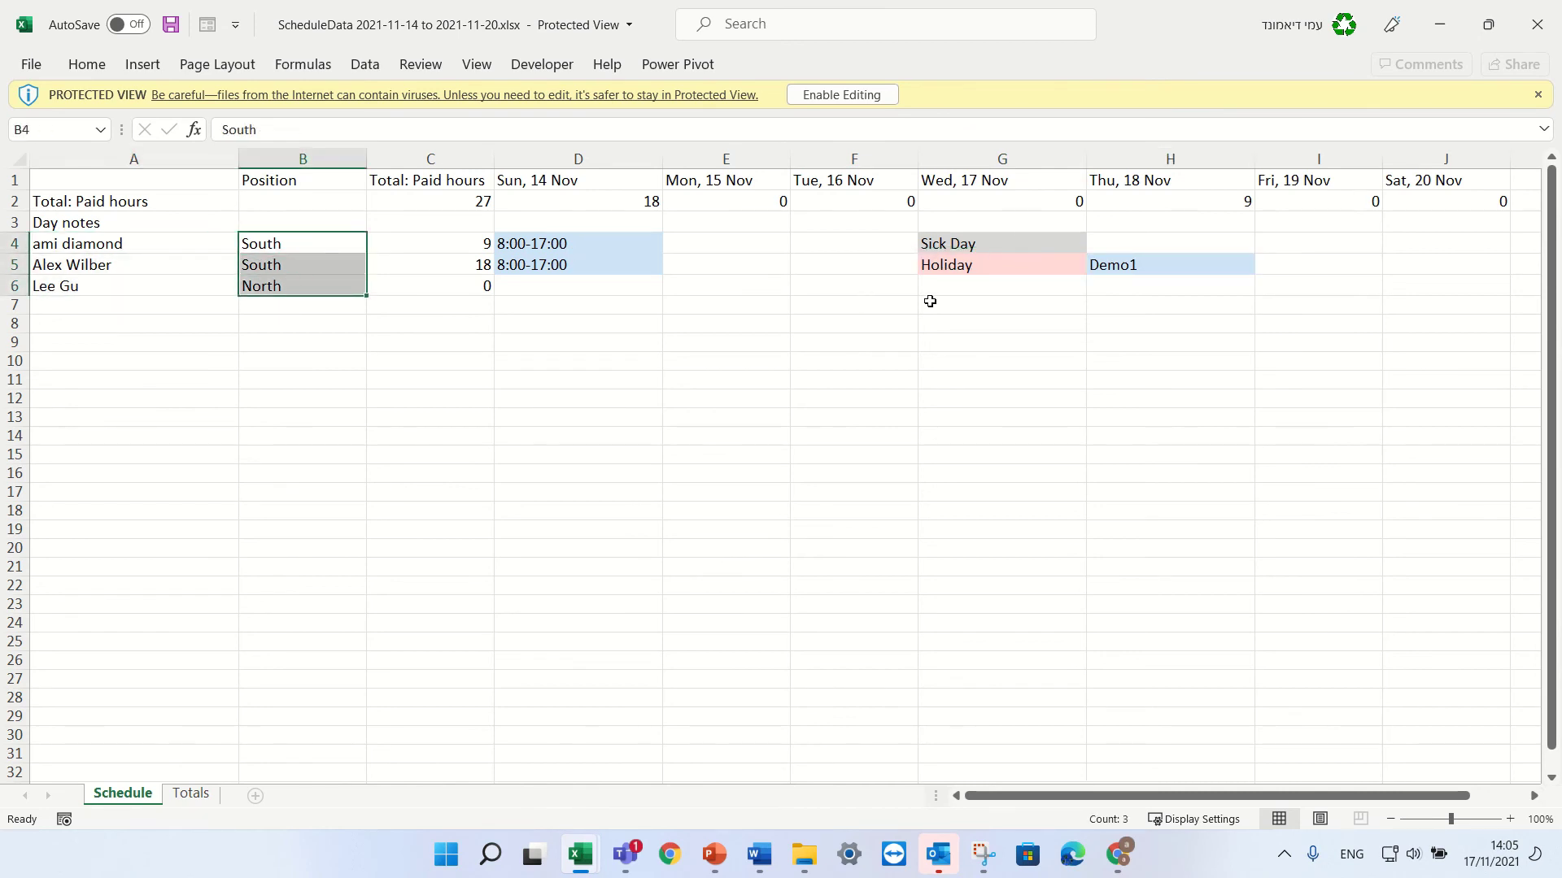
left_click_drag(973, 243, 968, 265)
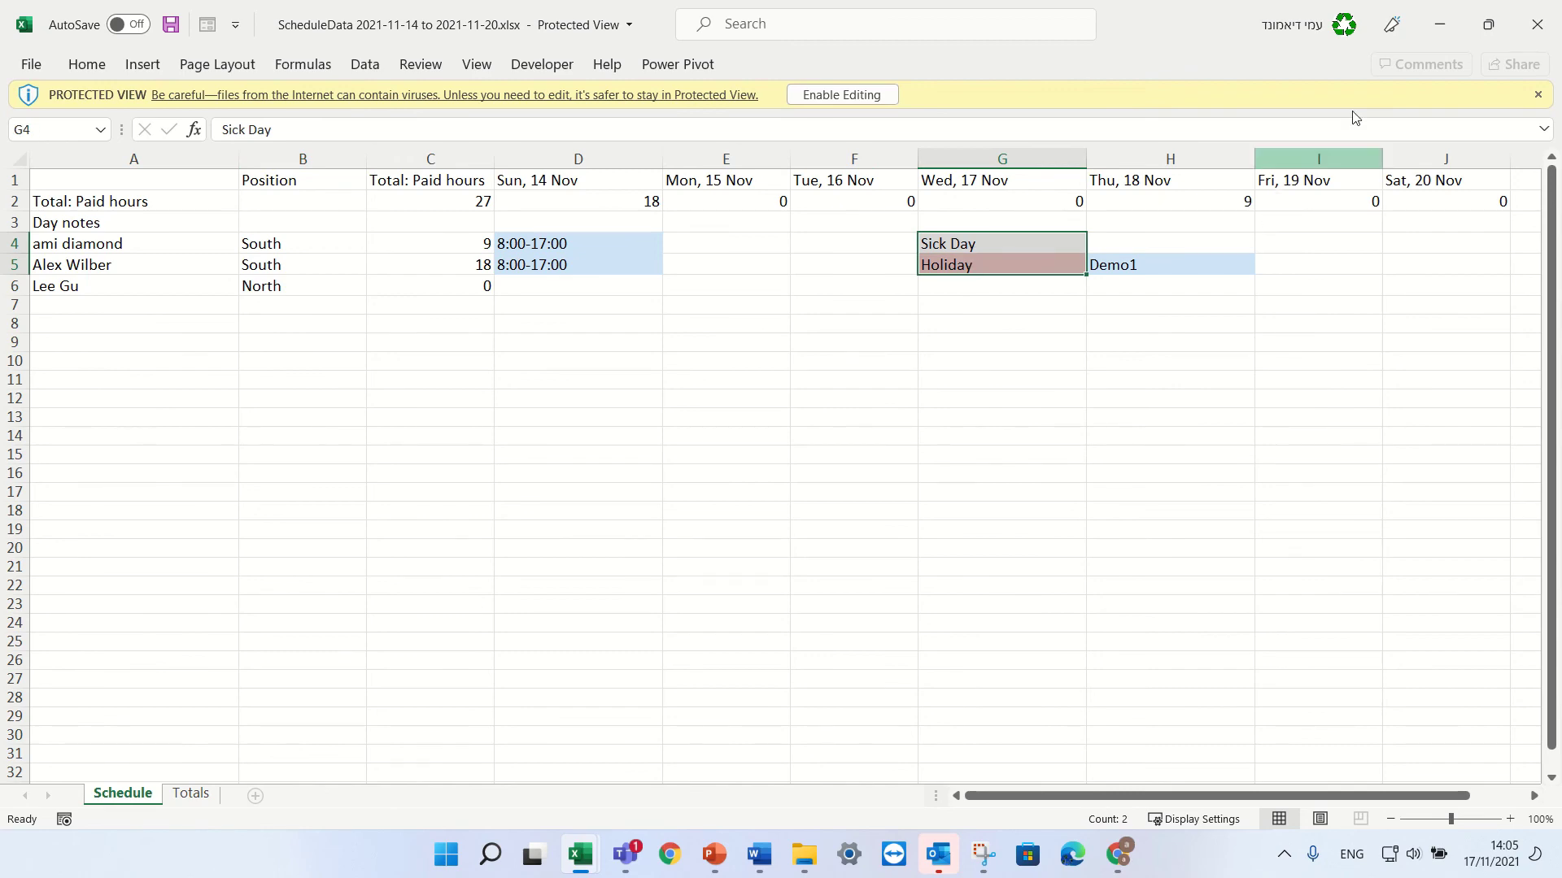
Switch back to the USA schedule in Teams, start a schedule import and download the sample Excel file
left_click(1437, 25)
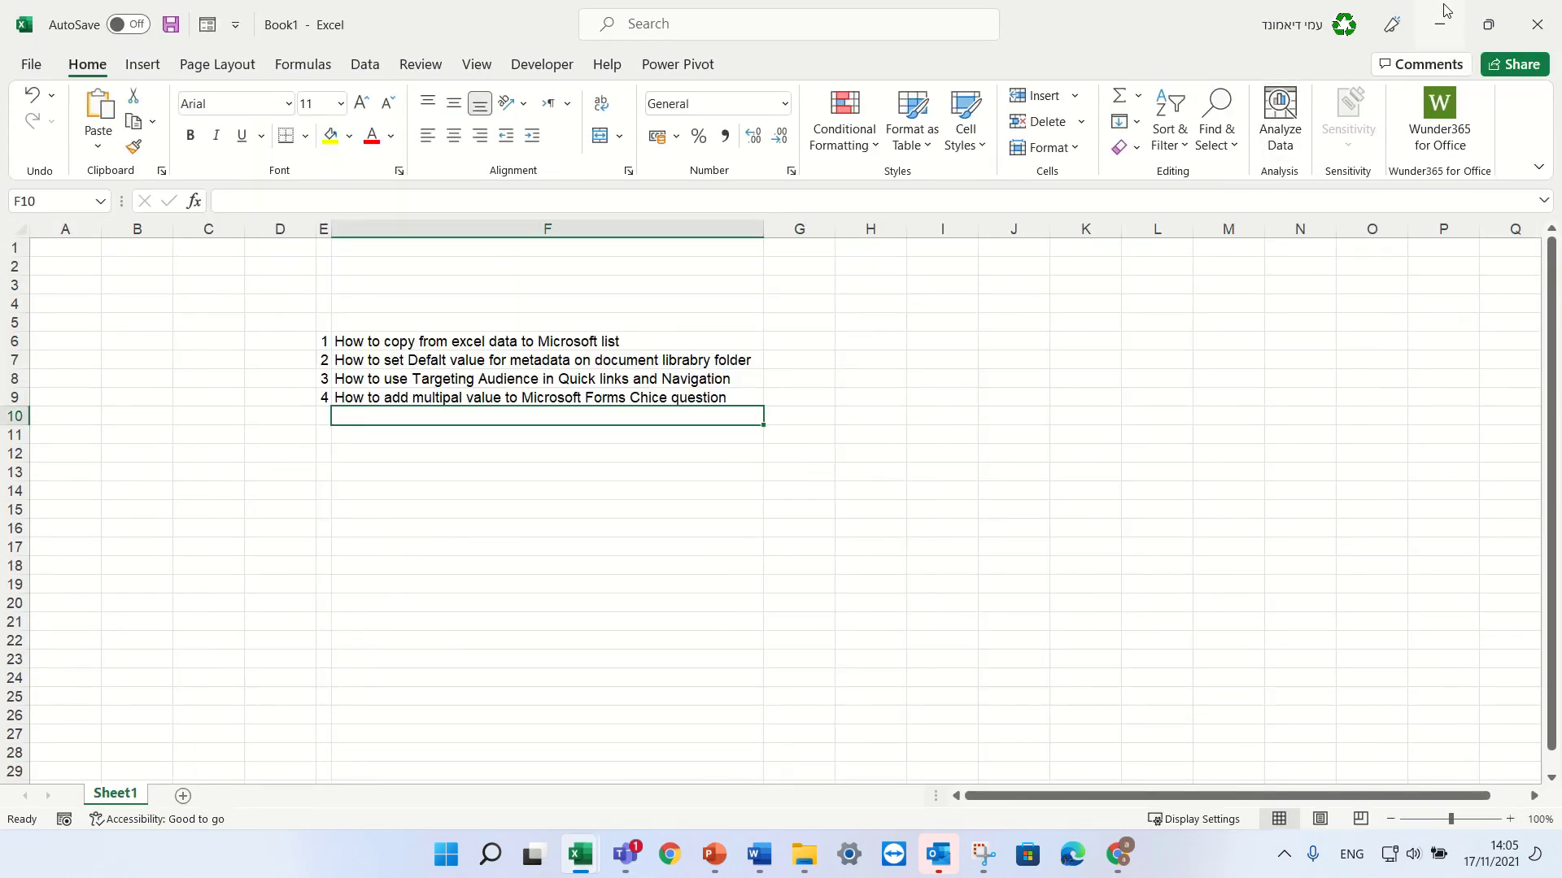
left_click(1445, 12)
left_click_drag(1471, 9, 880, 21)
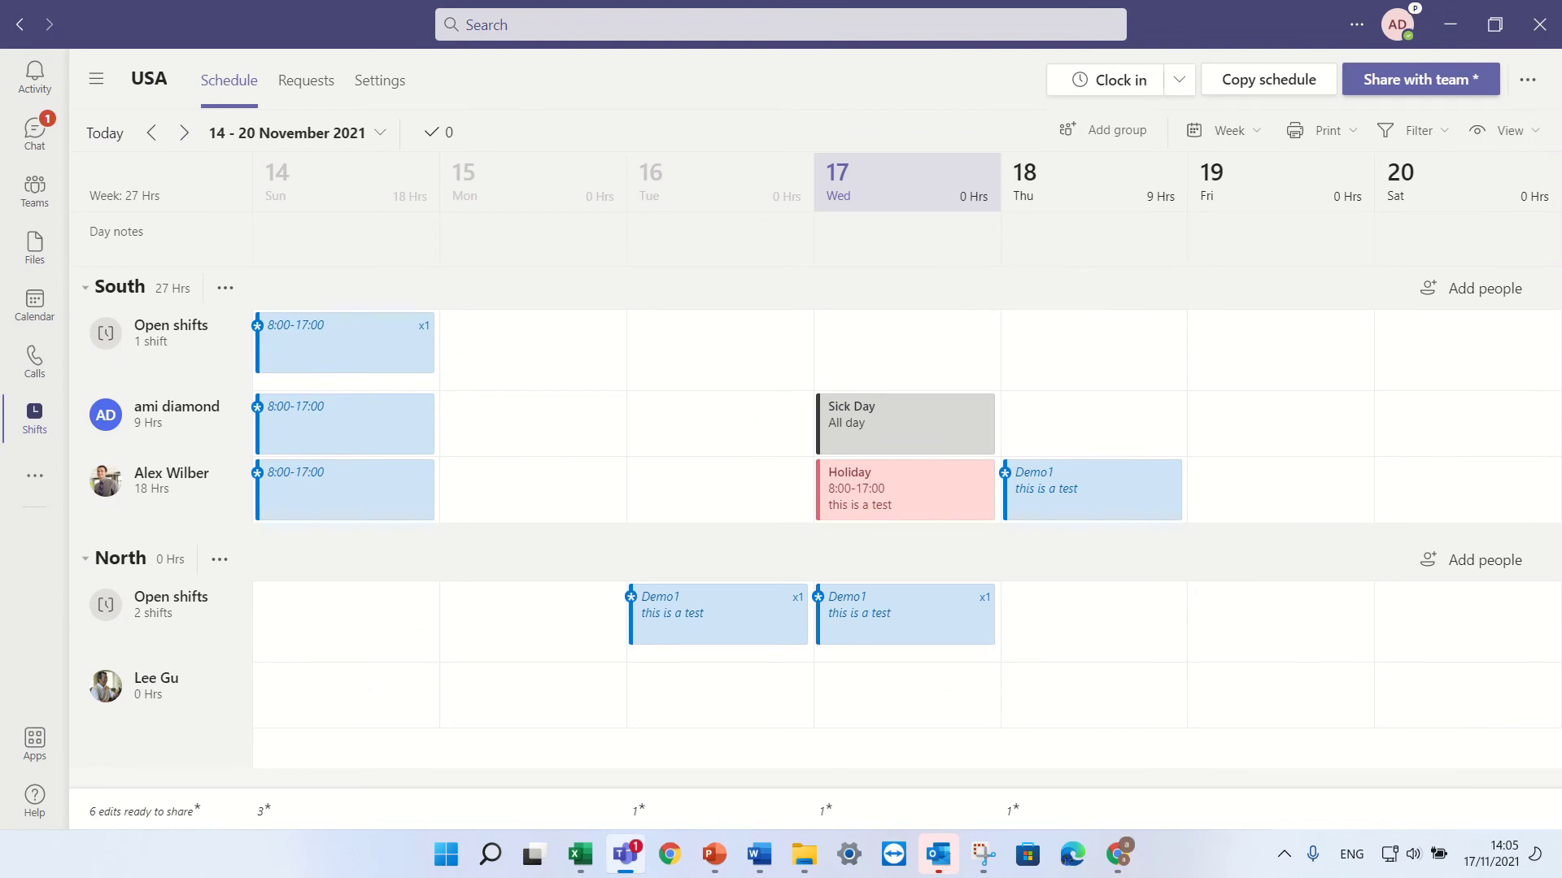
left_click(1526, 80)
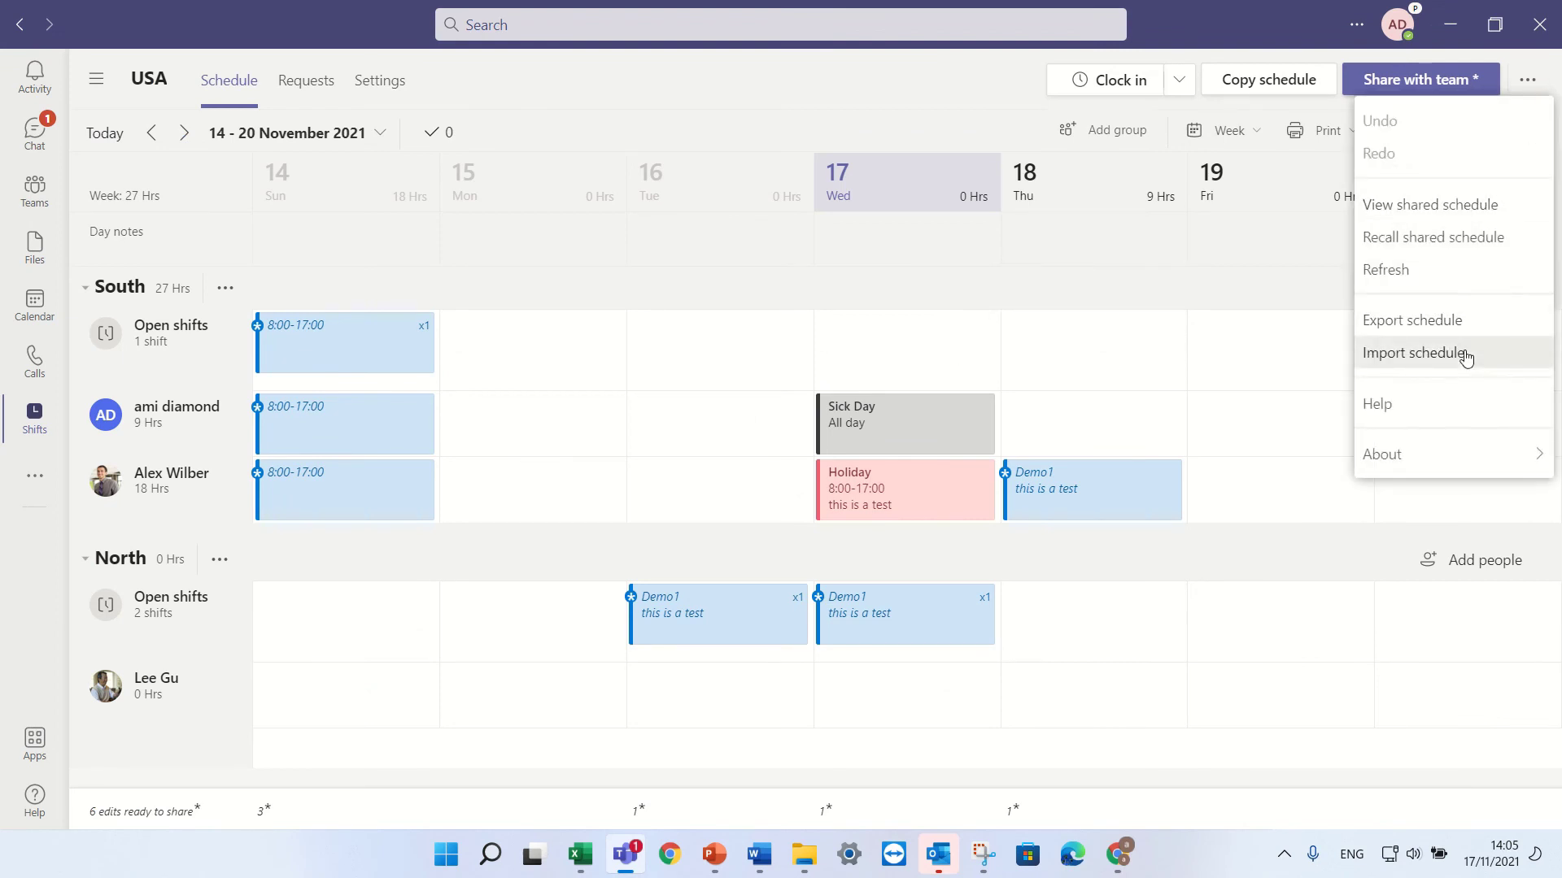
left_click(1466, 354)
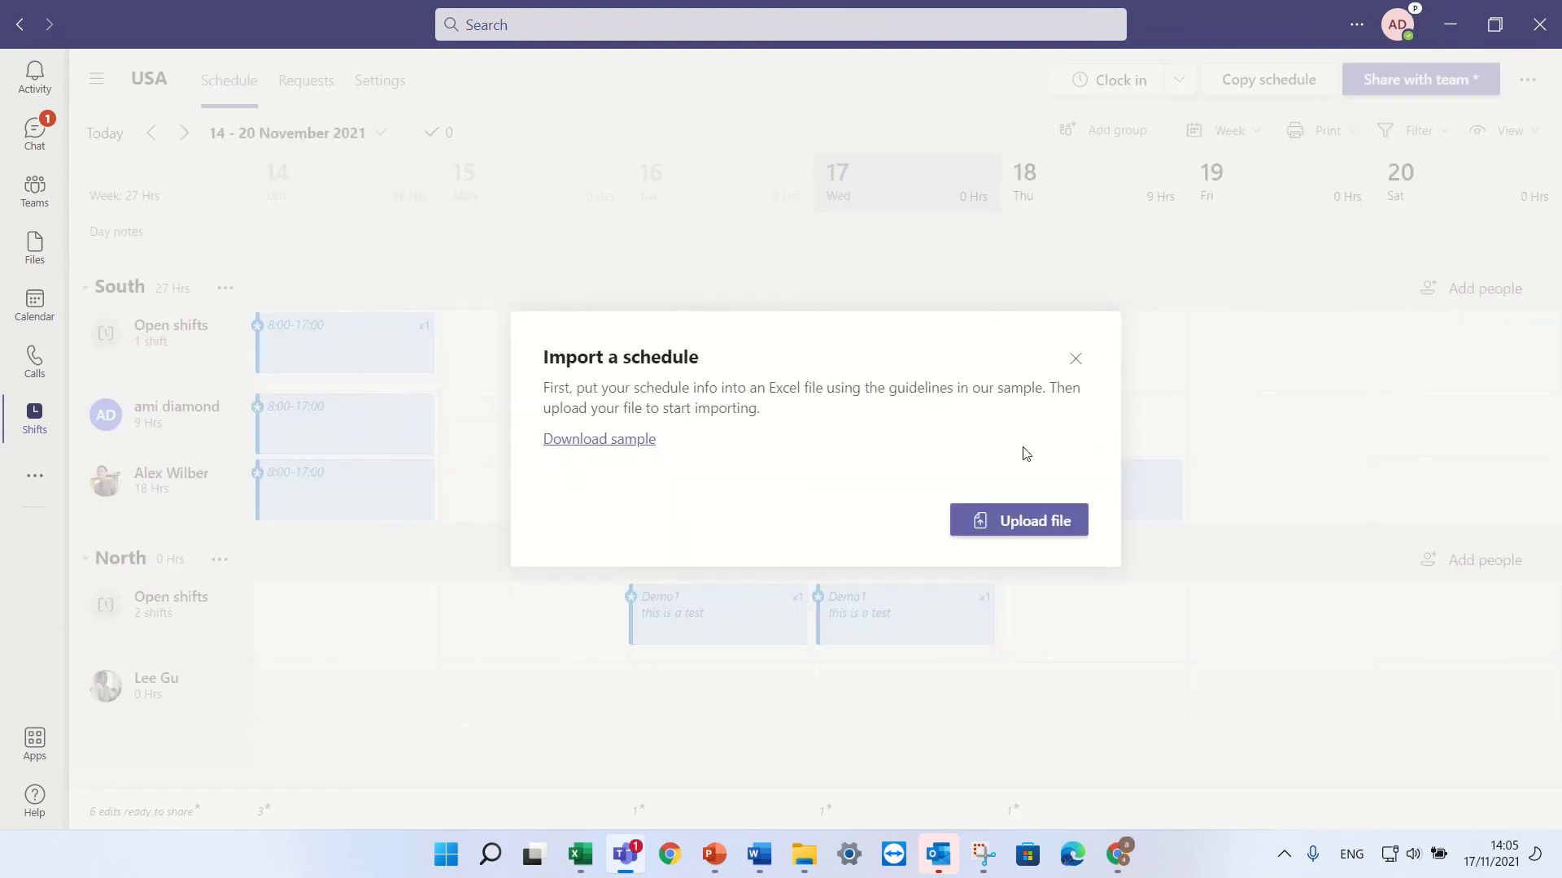
left_click(599, 440)
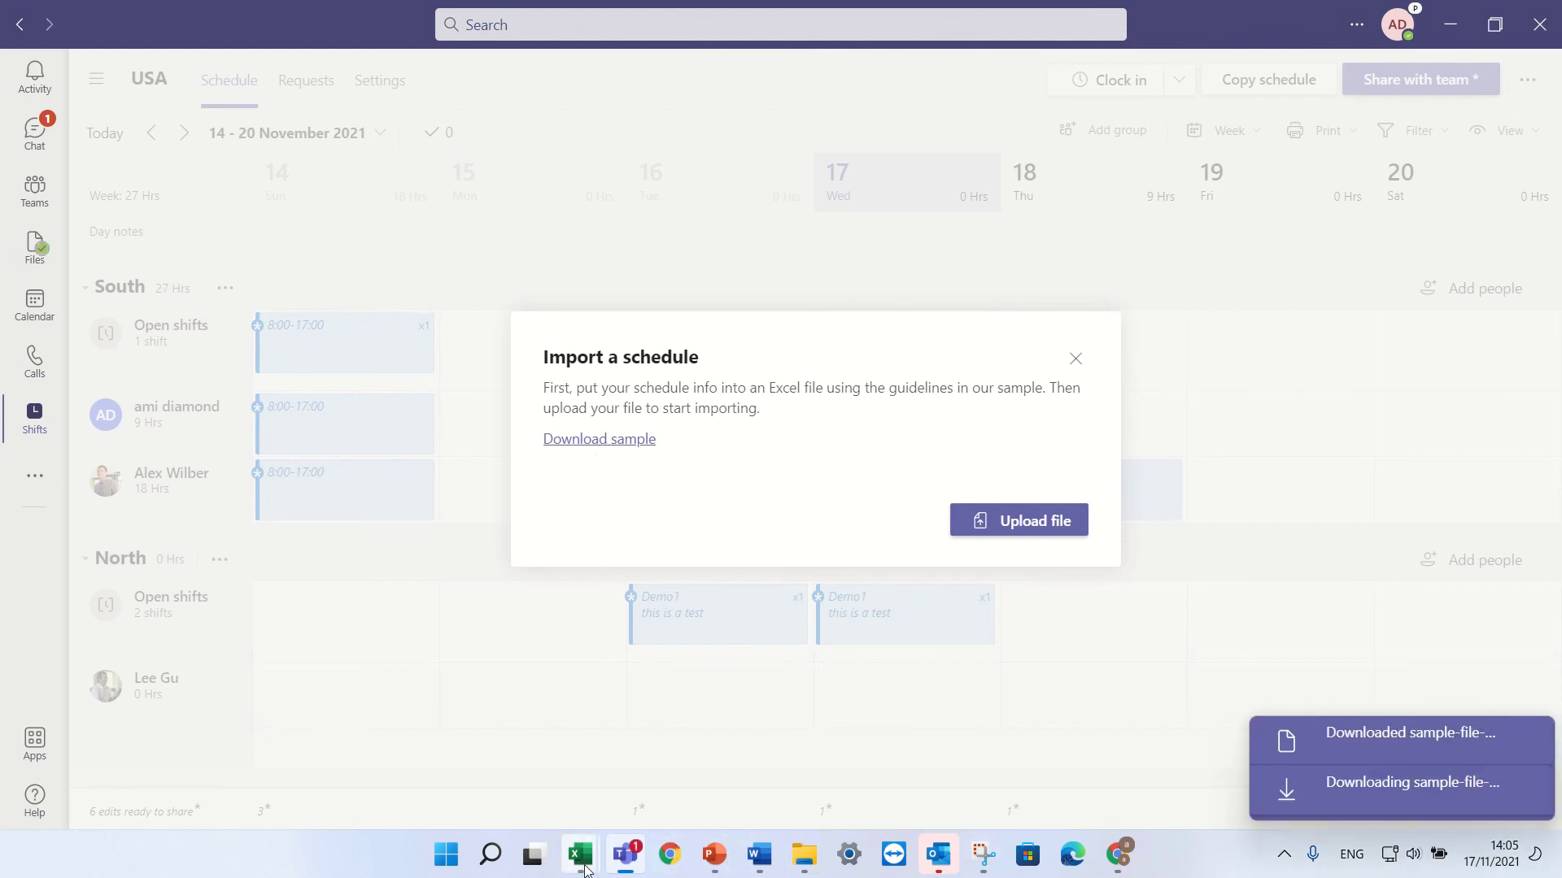
Close the exported schedule workbook and open the downloaded sample import workbook from the Downloads folder
mouse_move(584, 868)
left_click(642, 793)
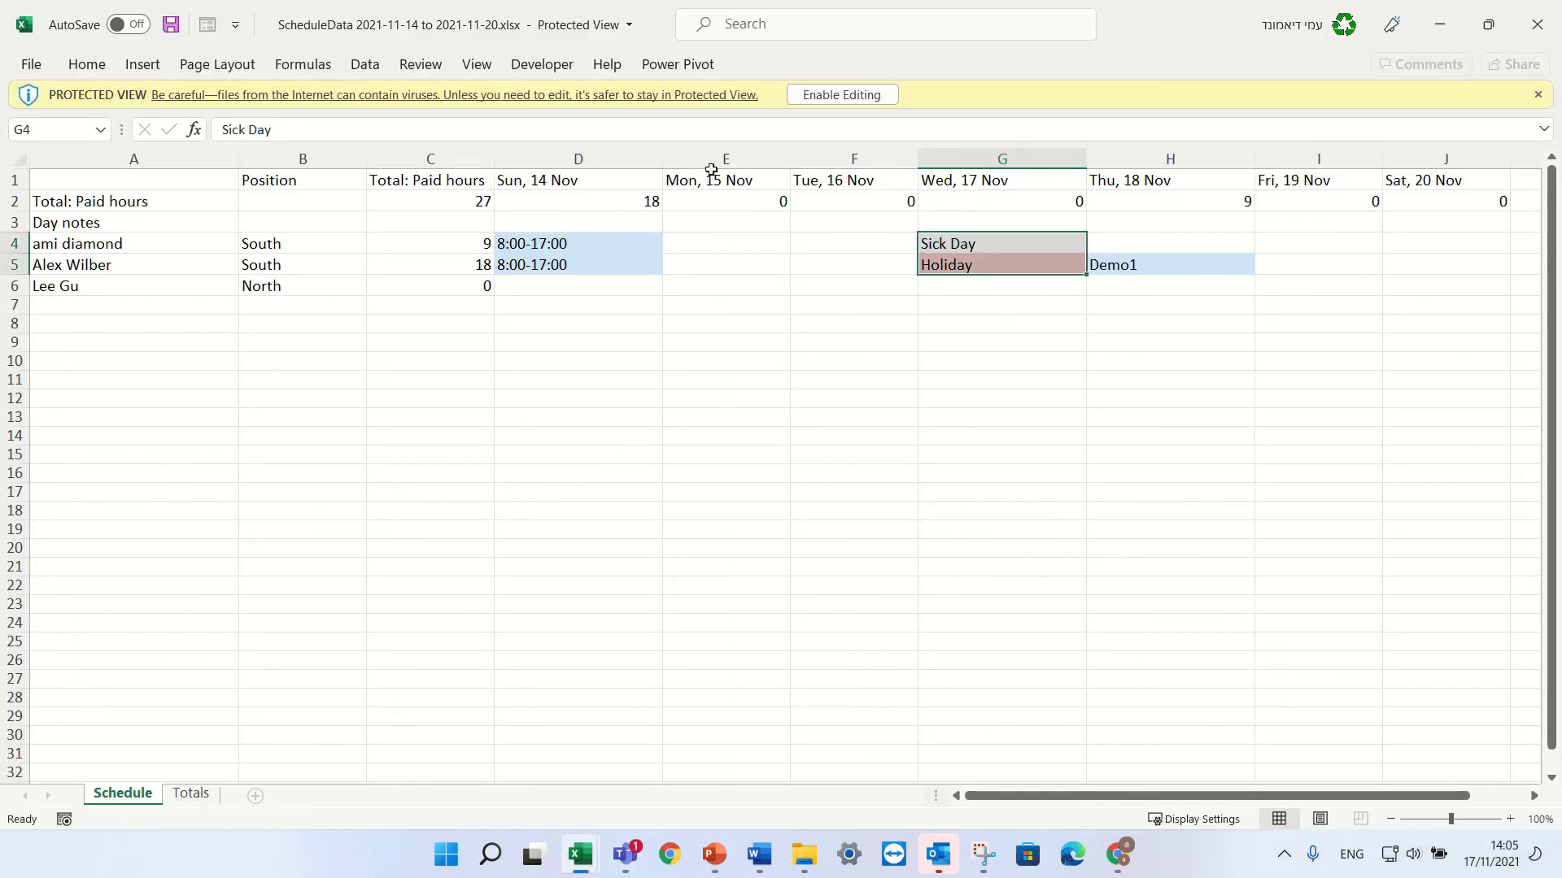
left_click(1533, 22)
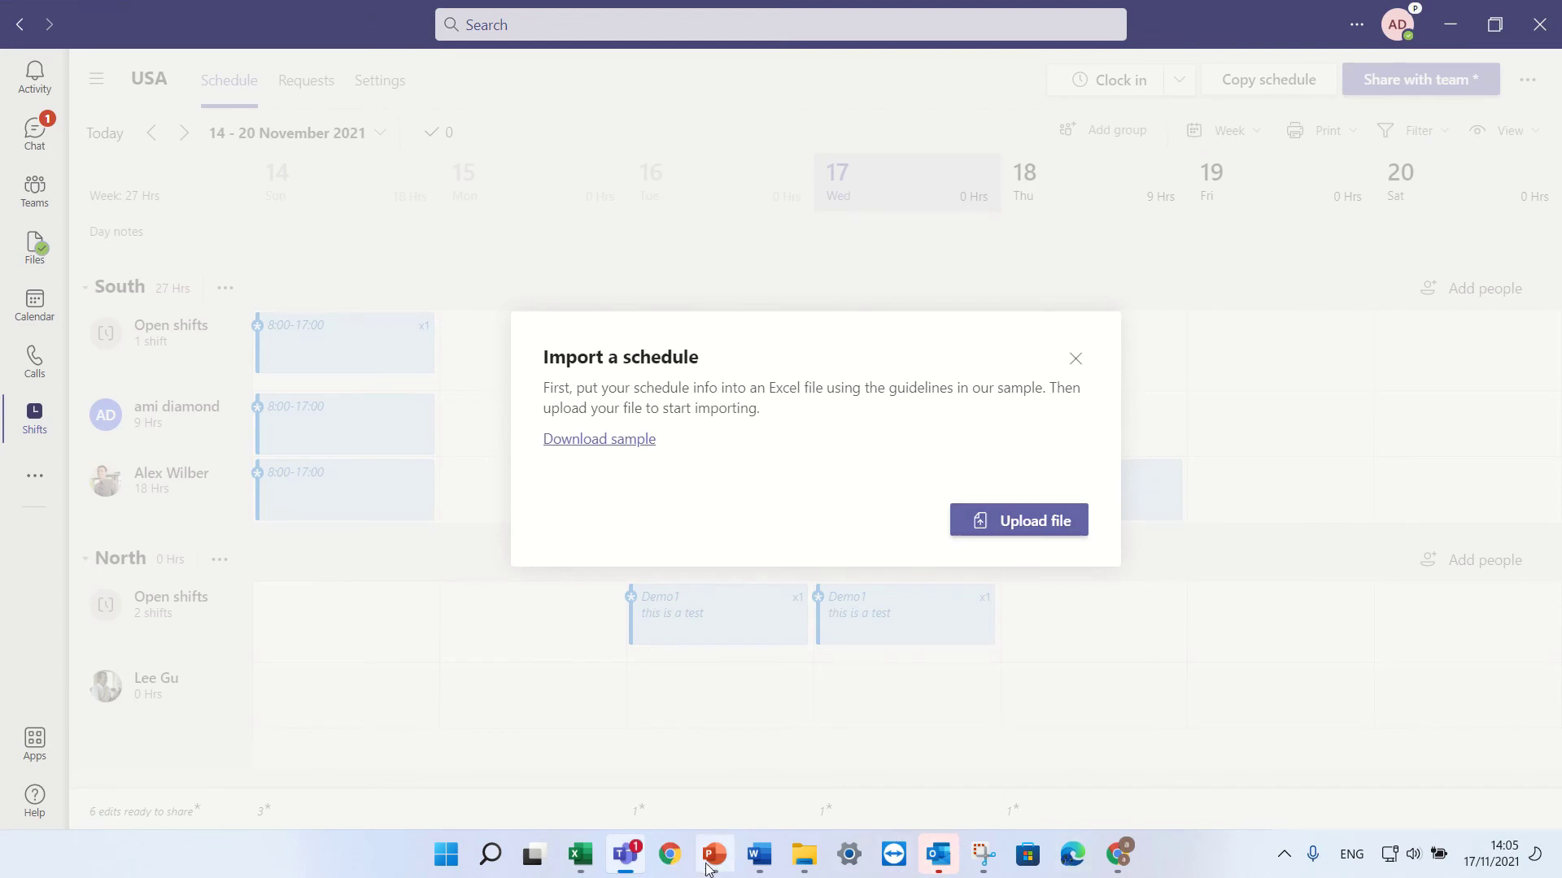
left_click(804, 854)
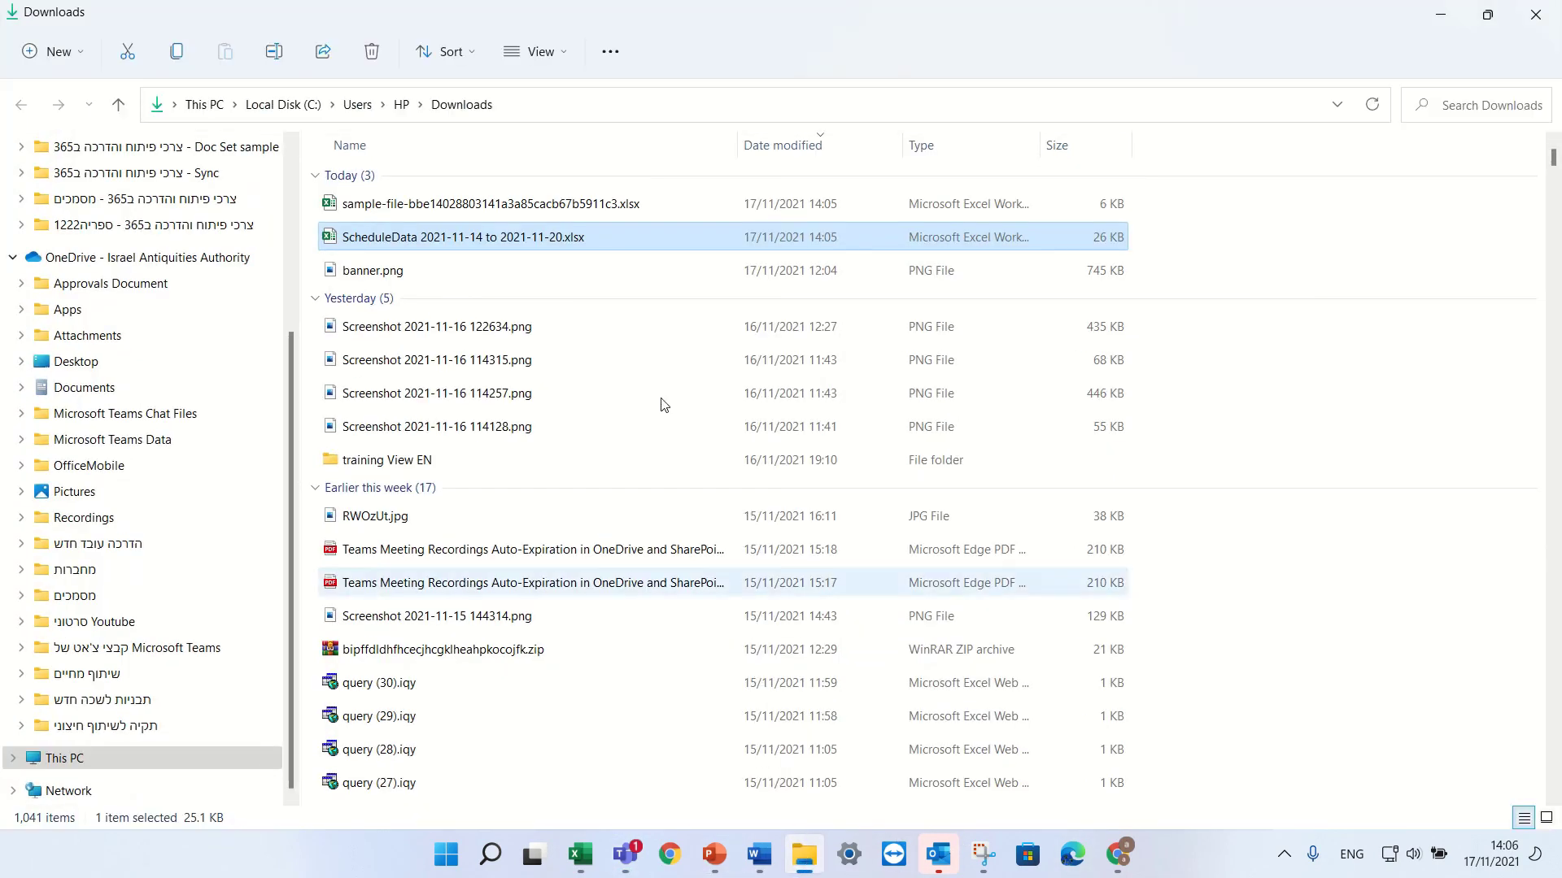
double_click(571, 205)
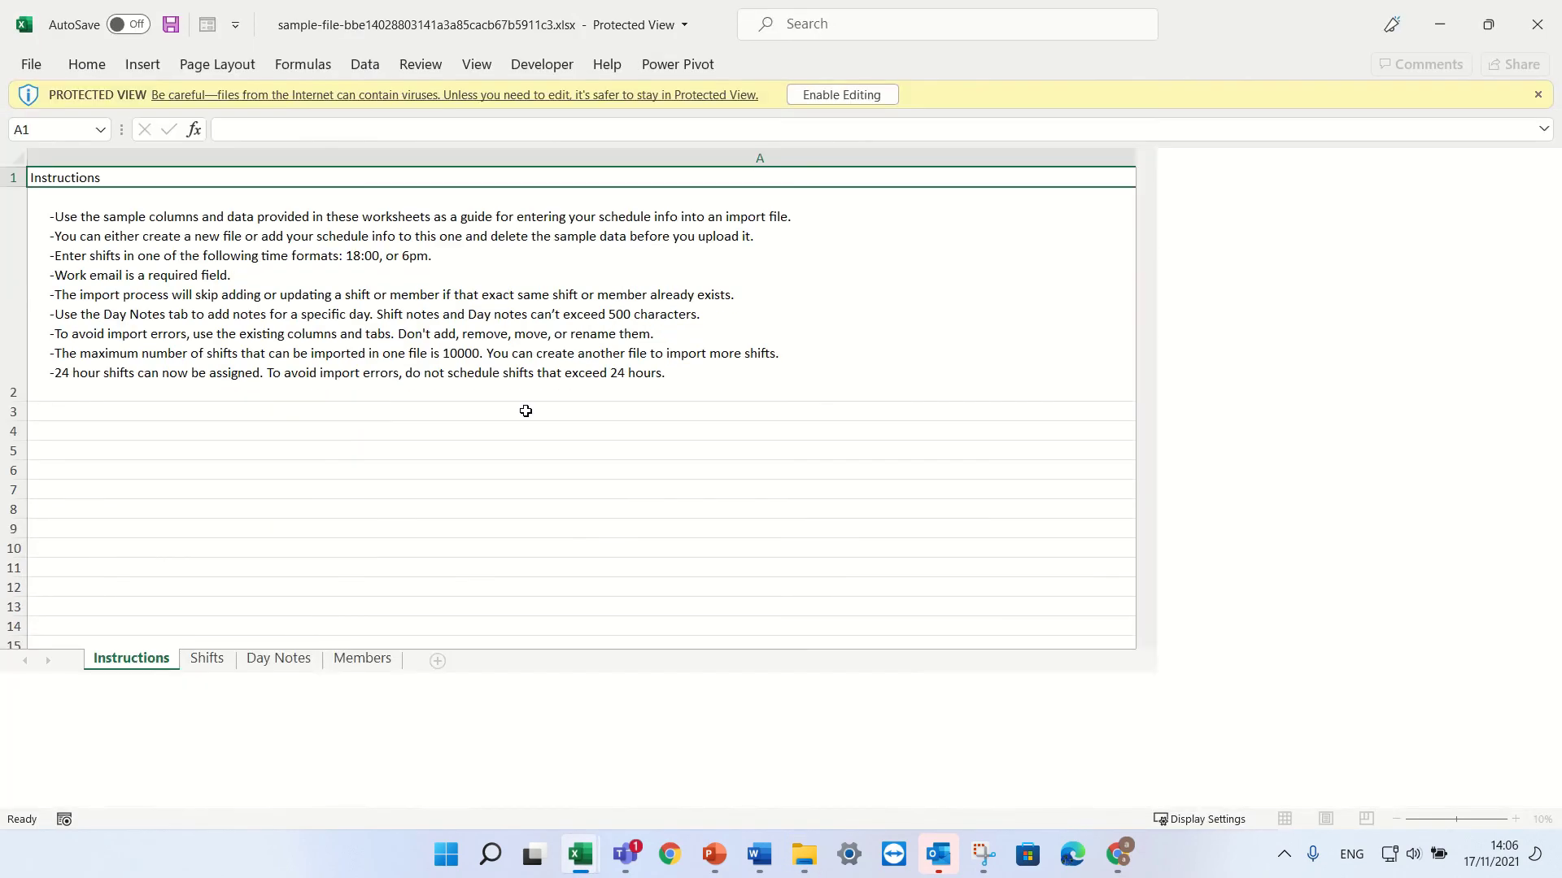
Examine the columns and sample entries on the import workbook's Shifts, Day Notes and Members sheets
left_click(213, 800)
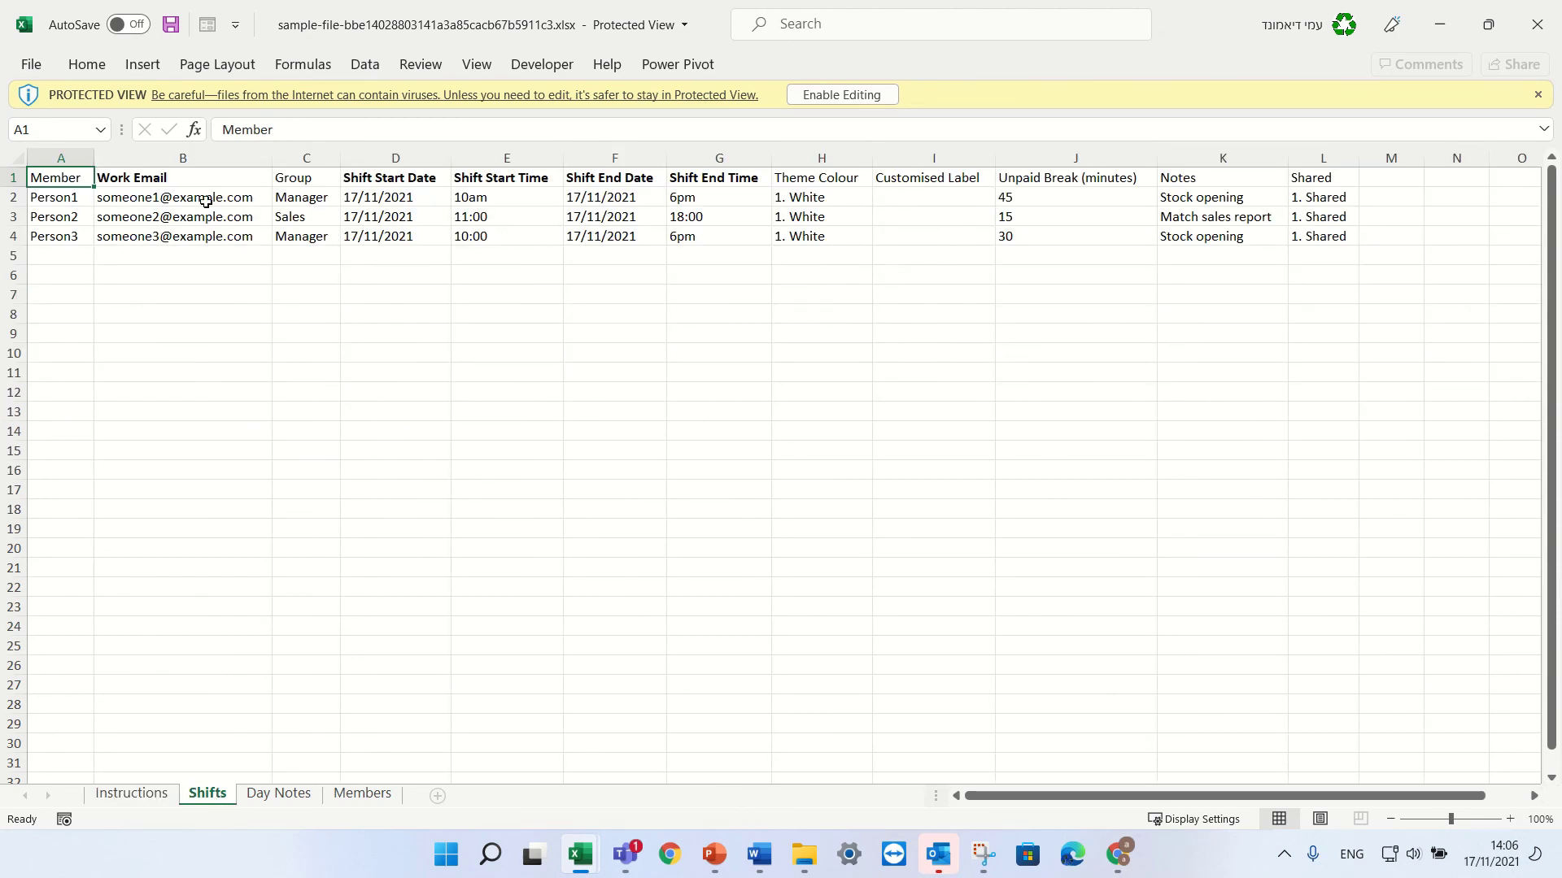
left_click(283, 794)
left_click(358, 795)
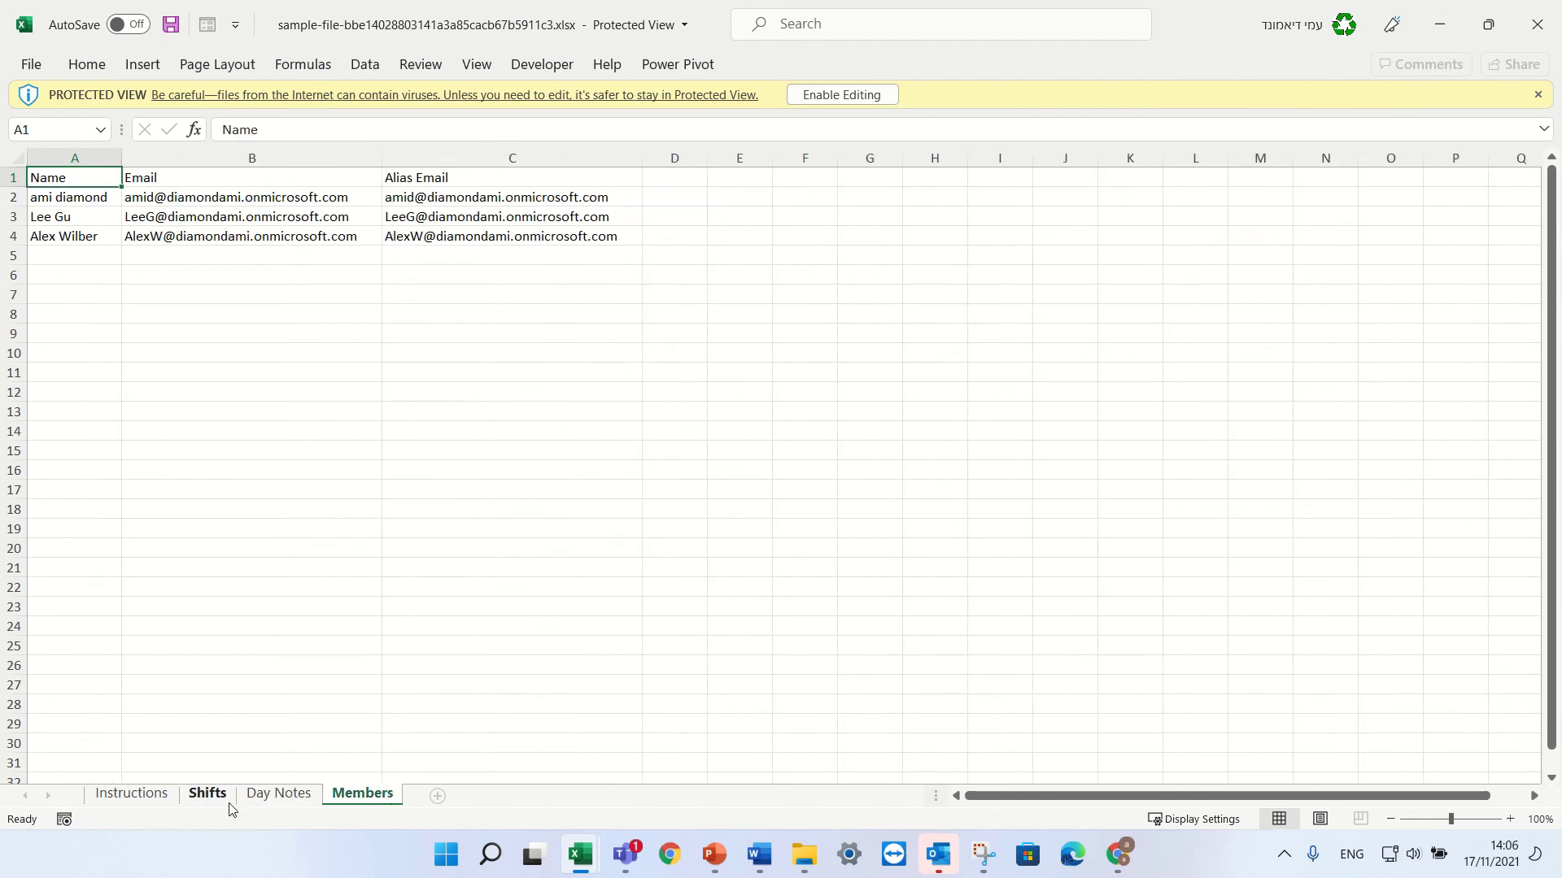
left_click_drag(73, 200, 70, 270)
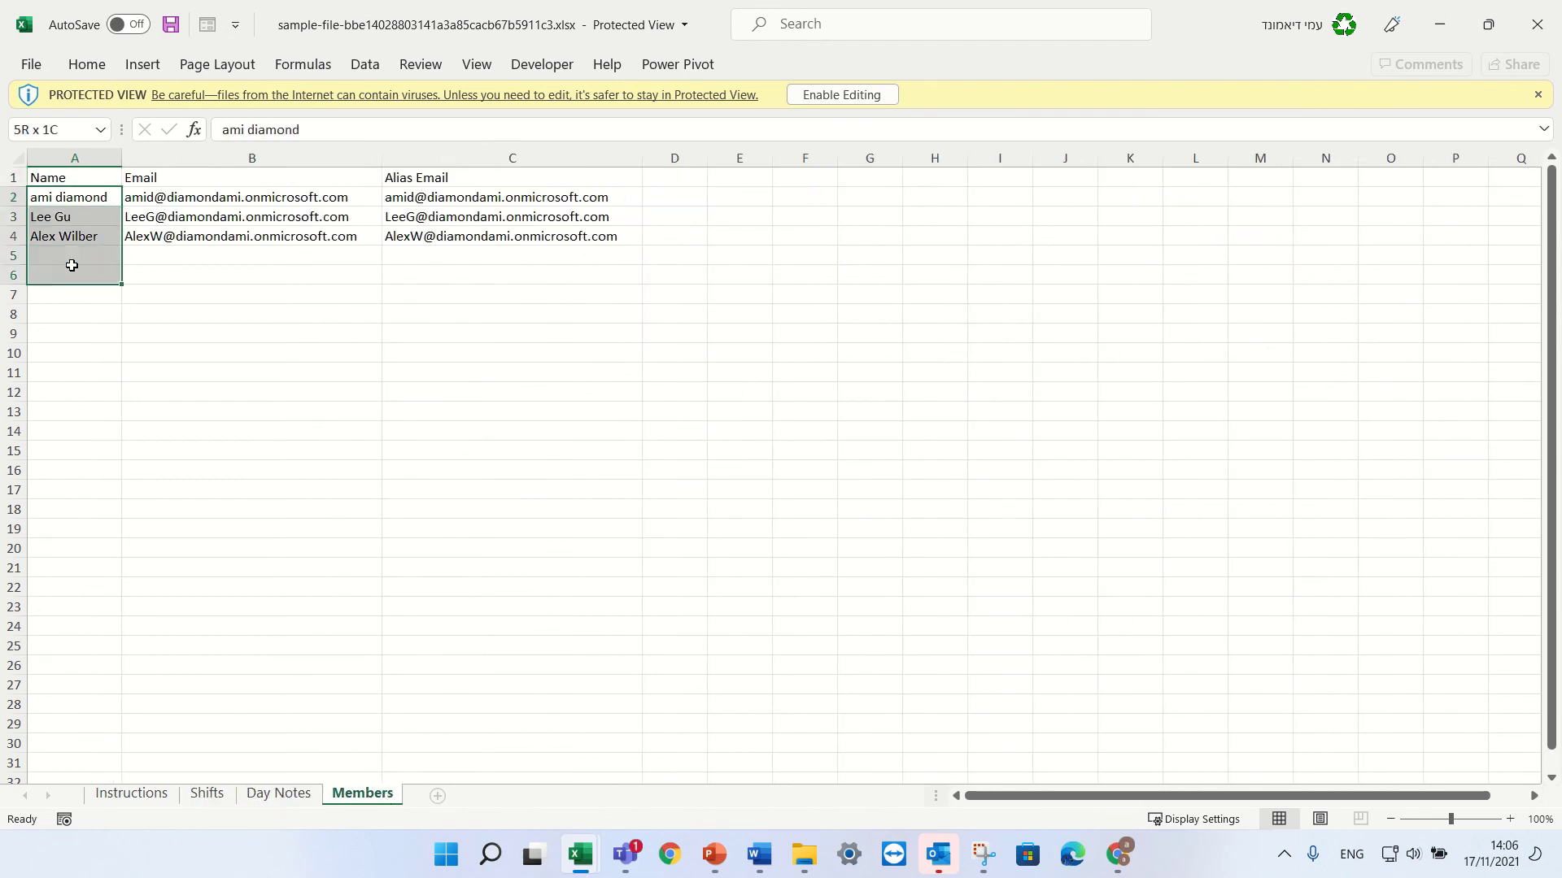
left_click(276, 795)
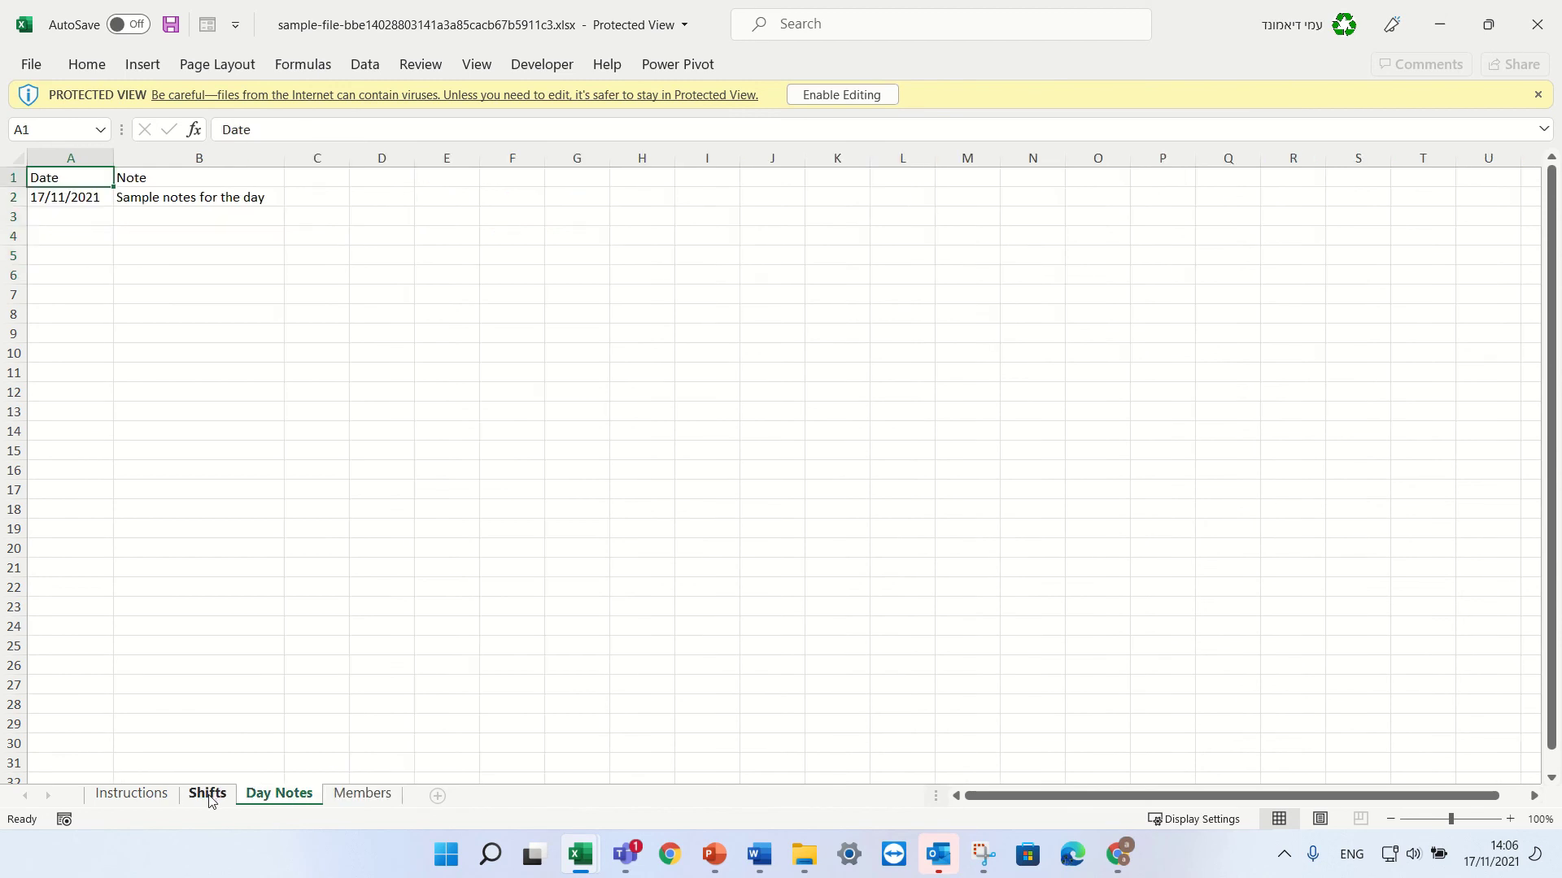
left_click(208, 794)
left_click(430, 485)
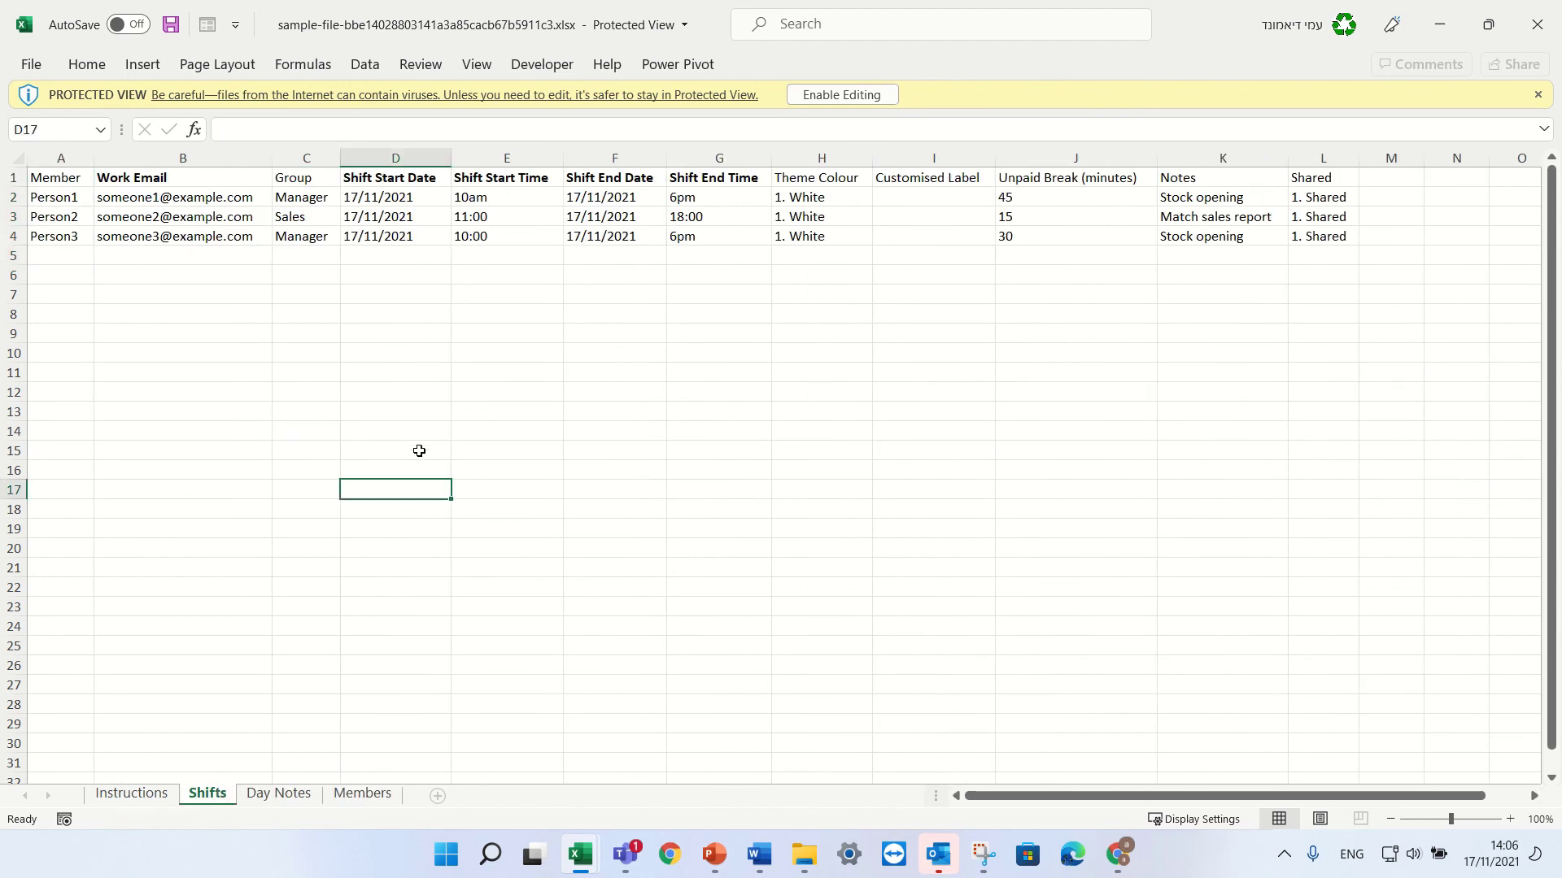
Close the sample workbook and switch back to the schedule import in Teams
left_click(1548, 17)
left_click(1439, 23)
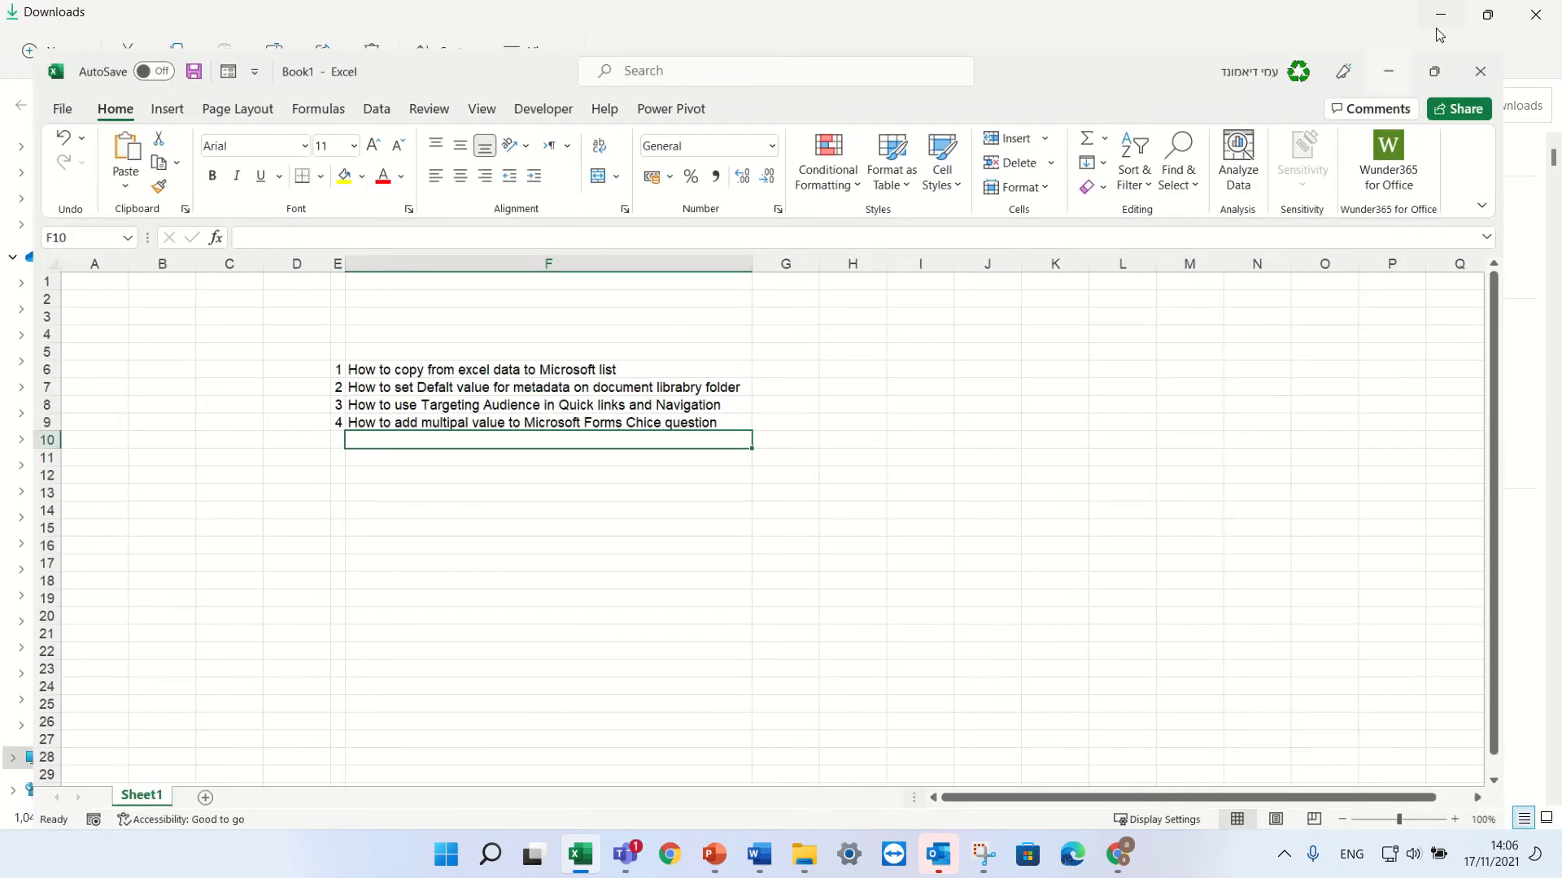
left_click(1440, 15)
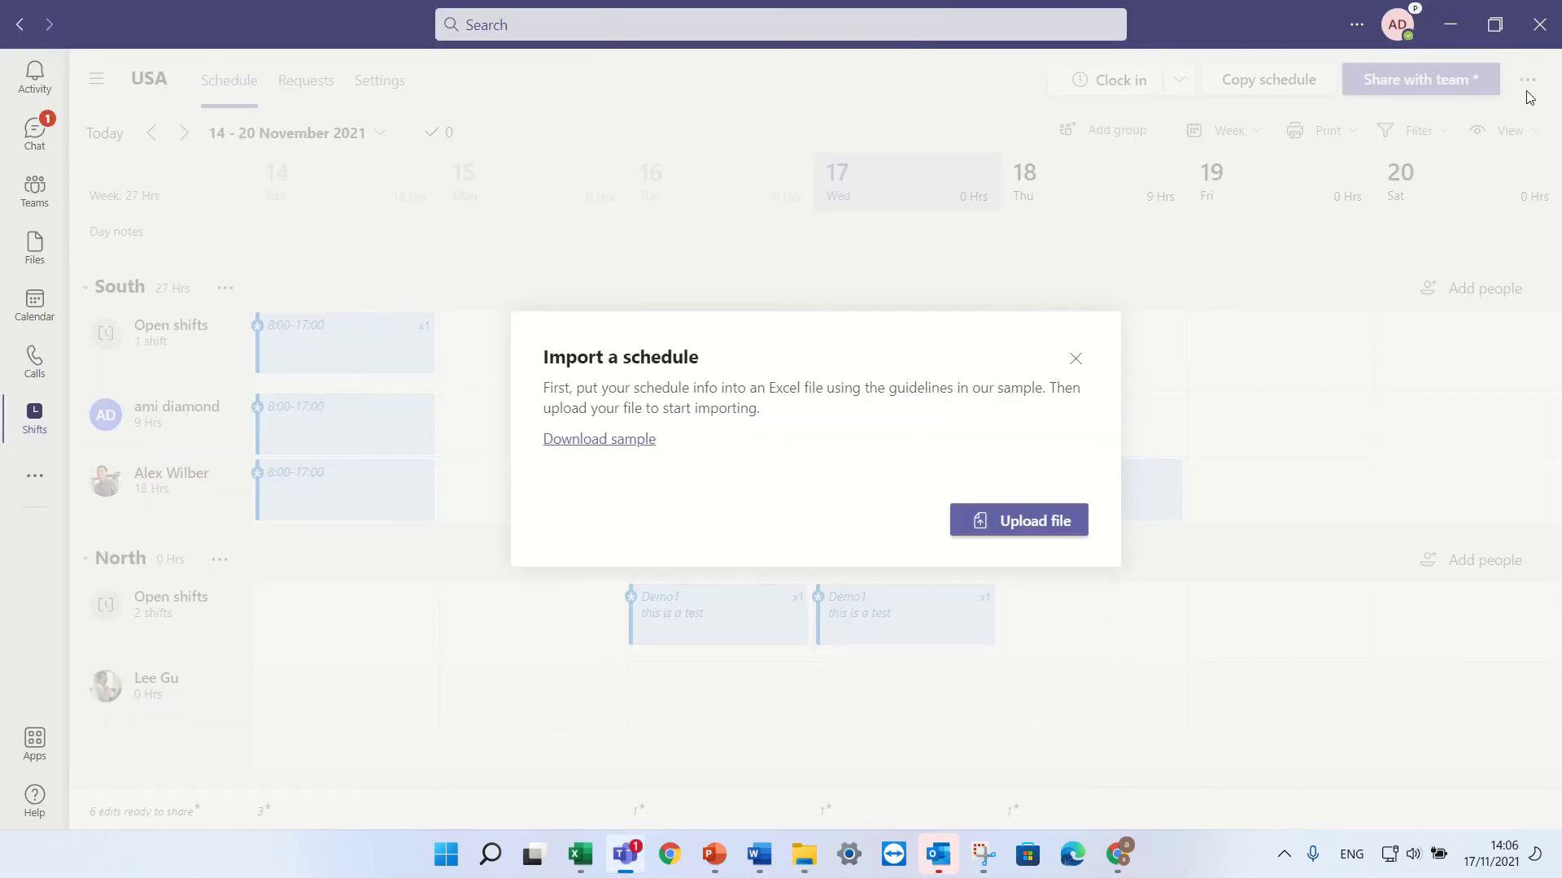
View the file selection for uploading an Excel schedule, cancel it and close the schedule import without uploading anything
left_click(1023, 520)
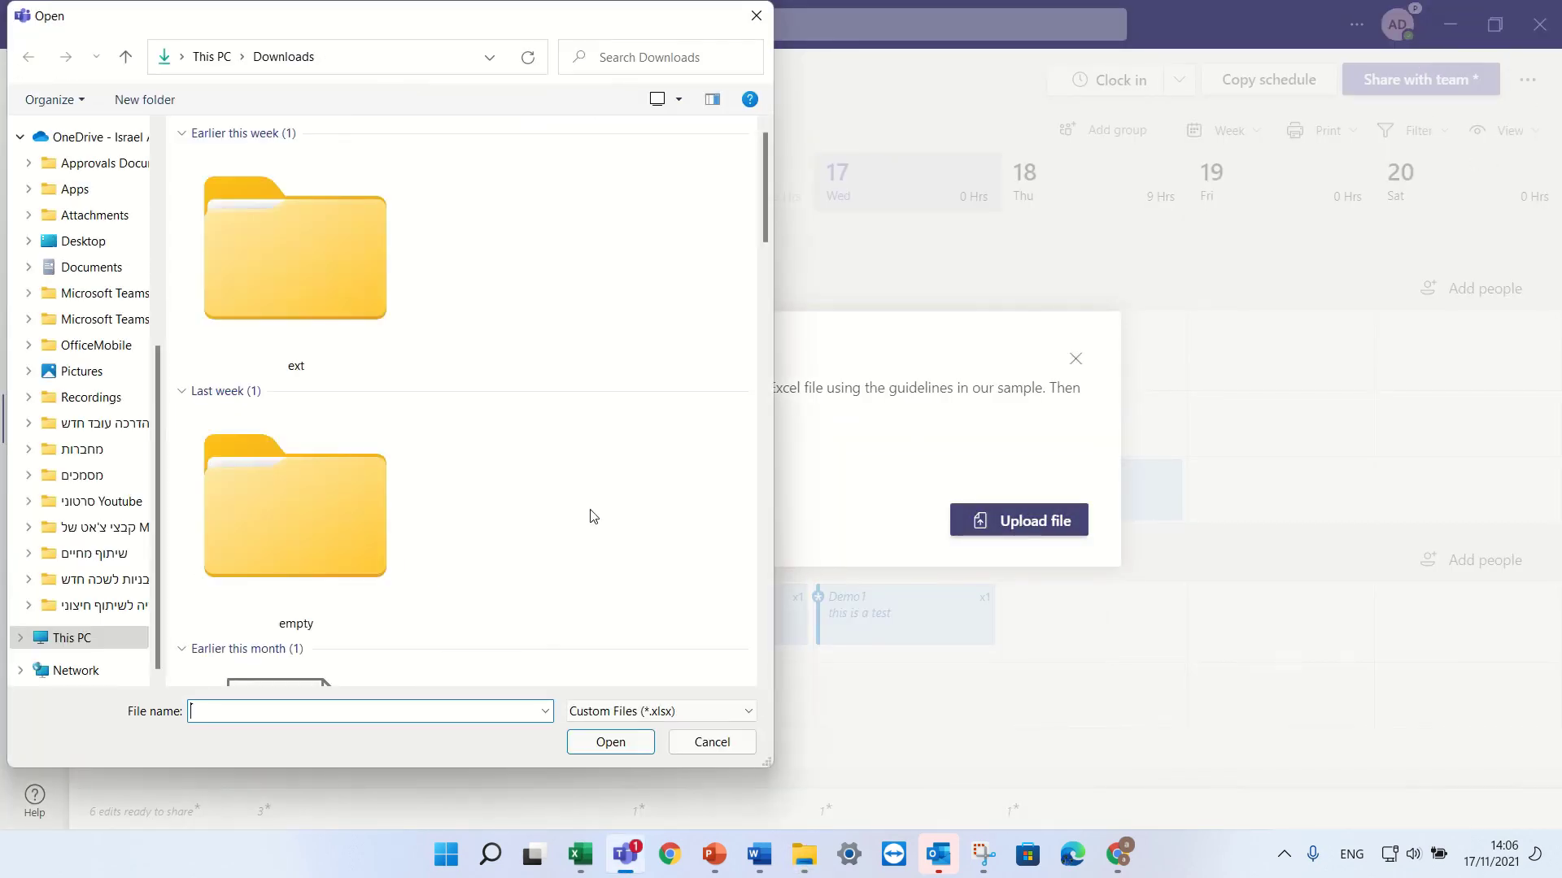
left_click(709, 742)
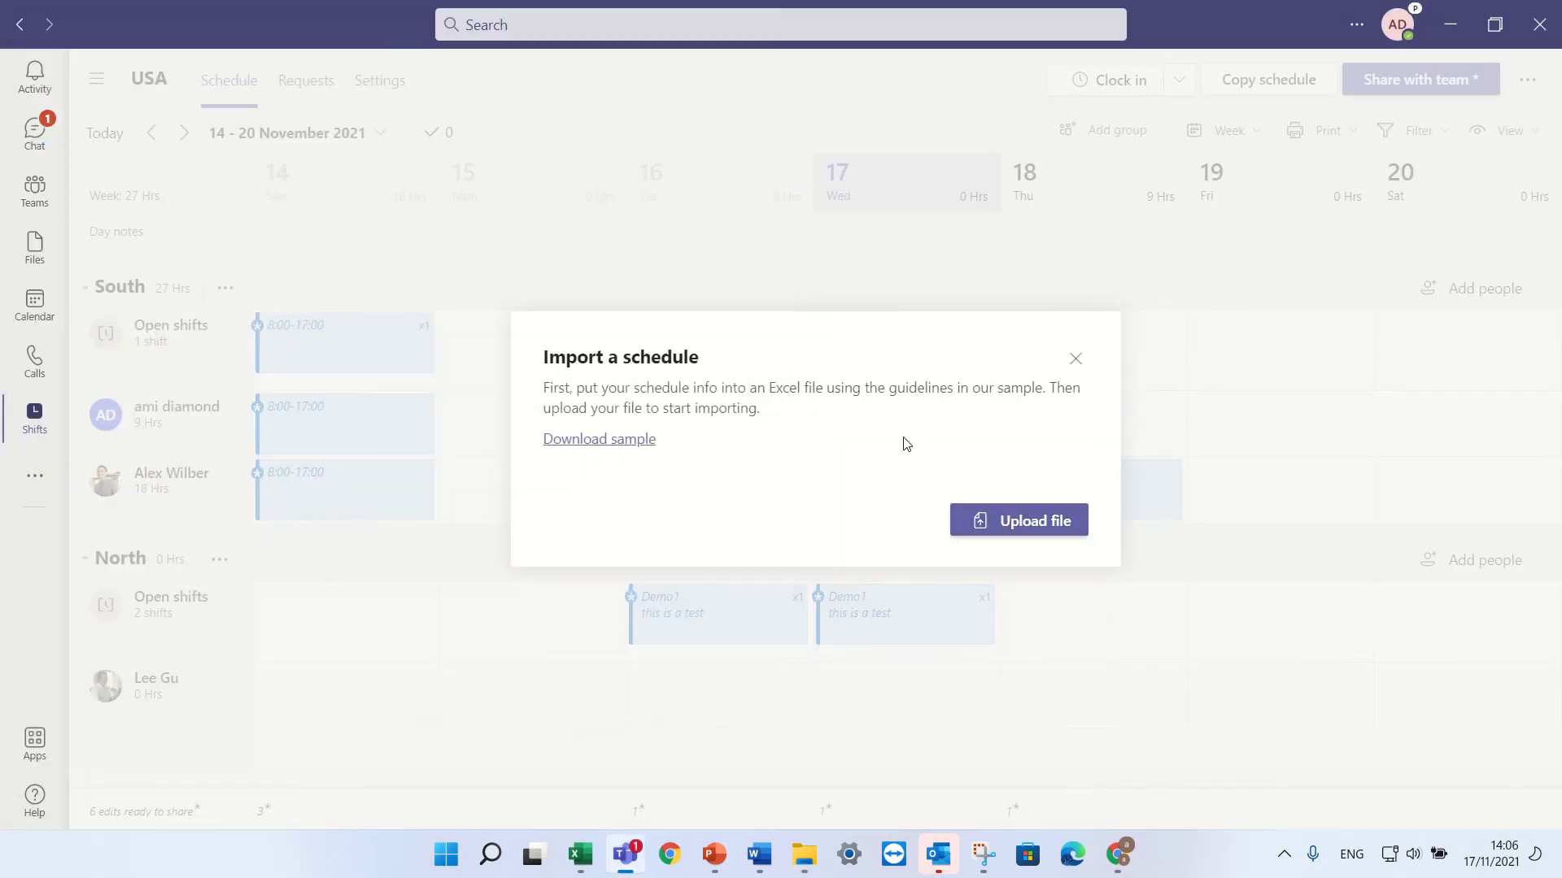
left_click(1075, 360)
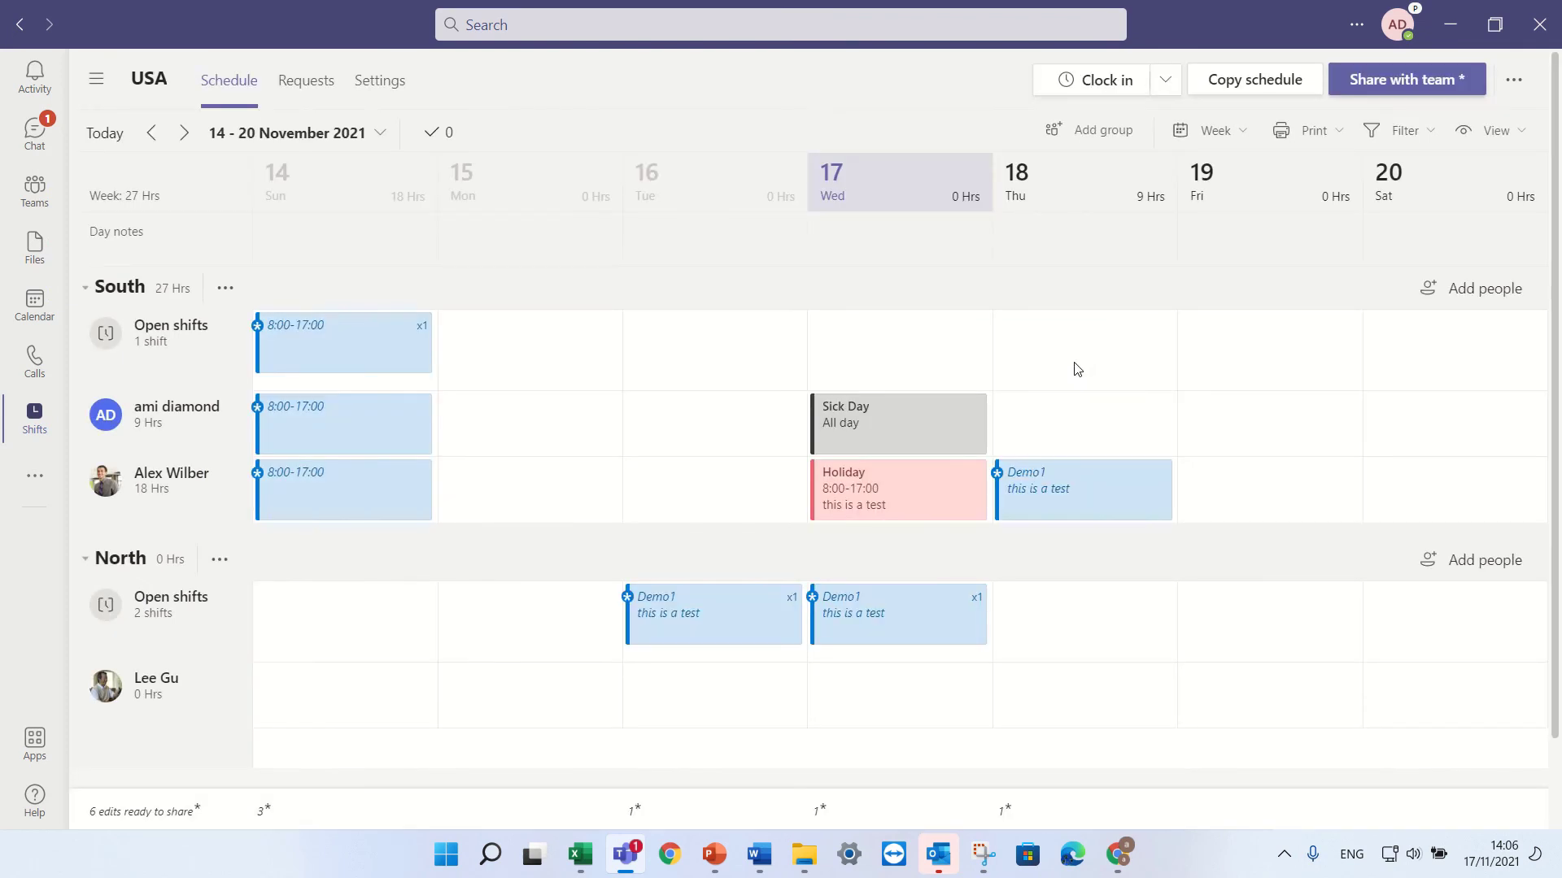